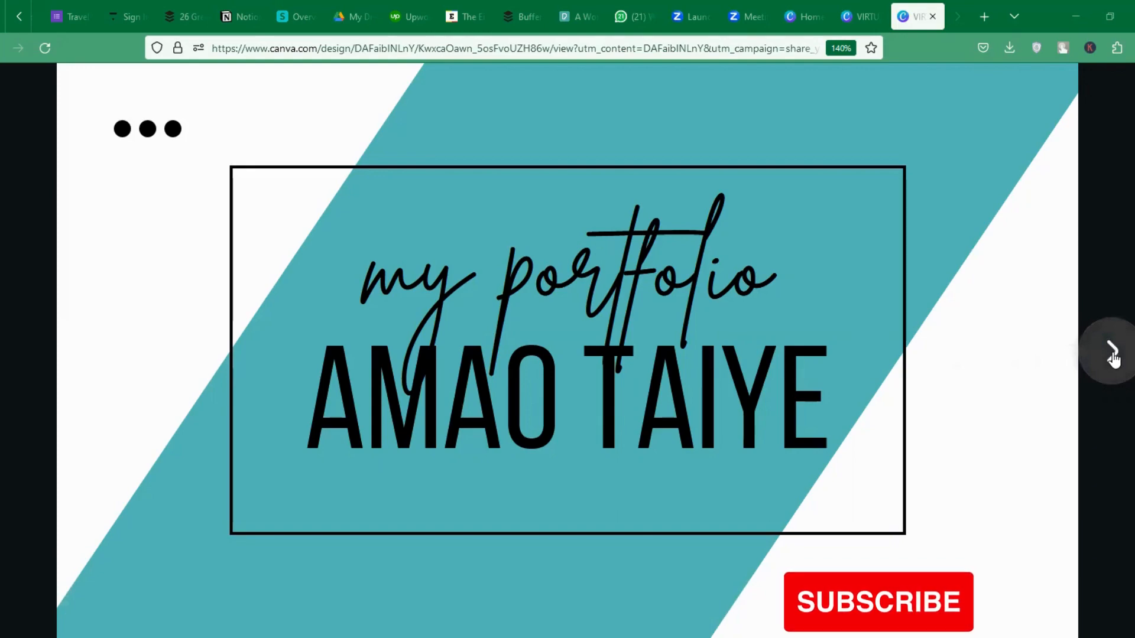
Advance the slideshow through bio, skills, Favorite Works and Project 1 to the Project 2 book covers slide.
left_click(1113, 355)
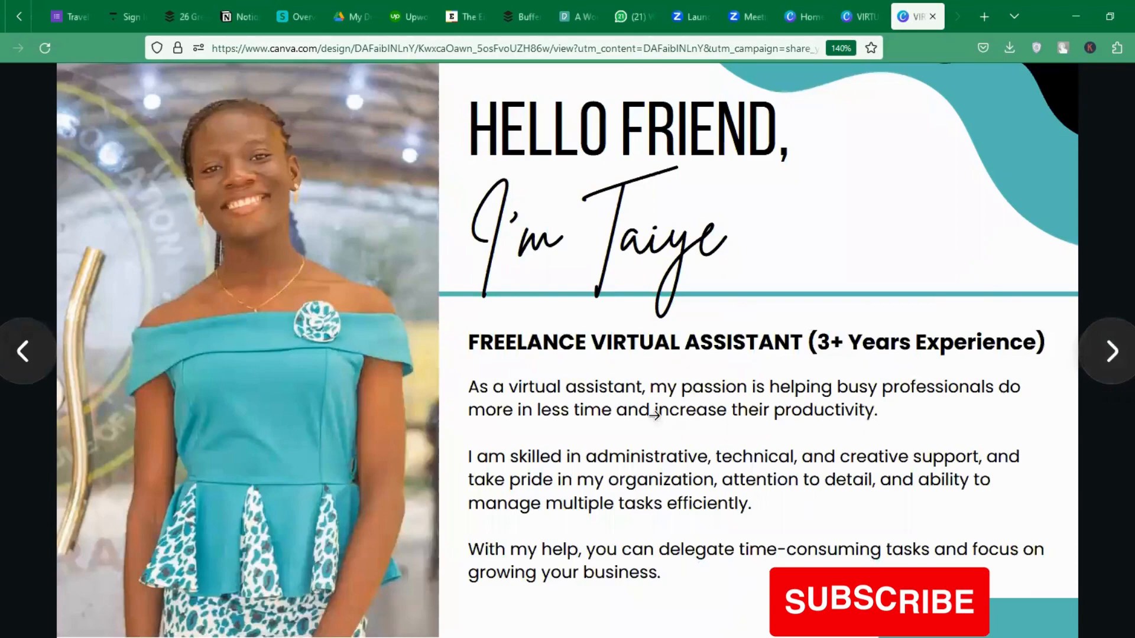
left_click(1111, 354)
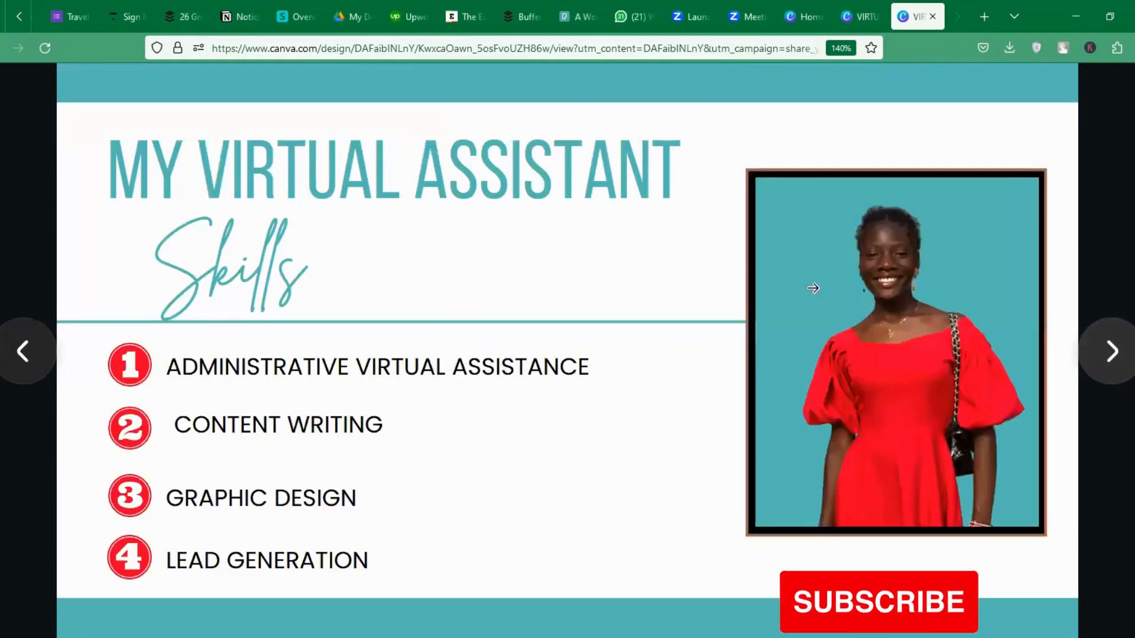
left_click(1110, 354)
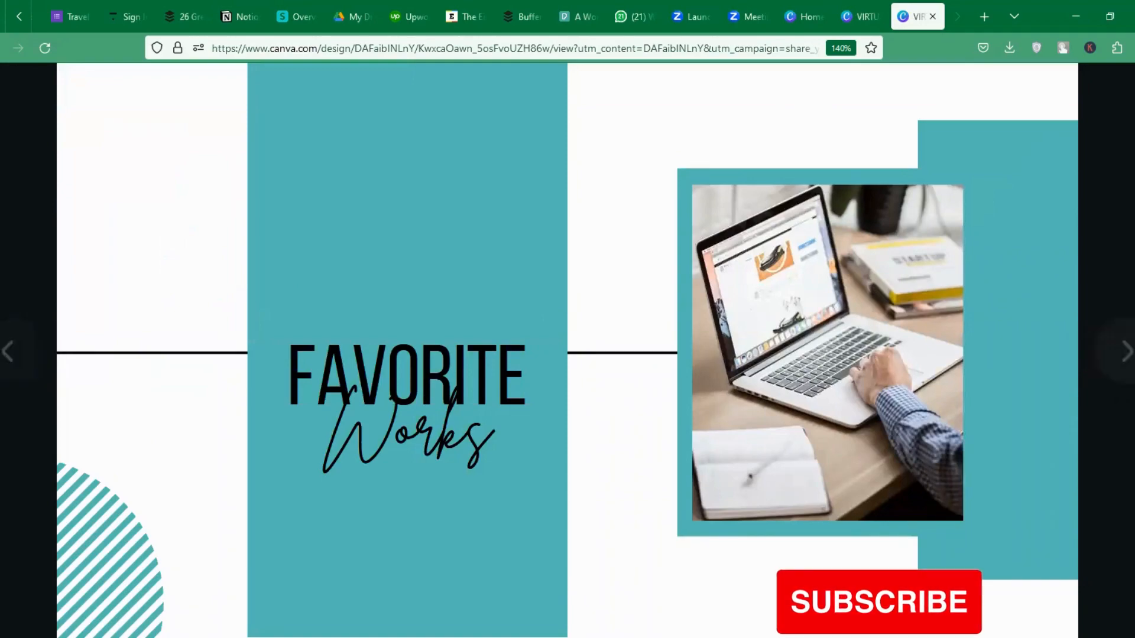
left_click(1113, 355)
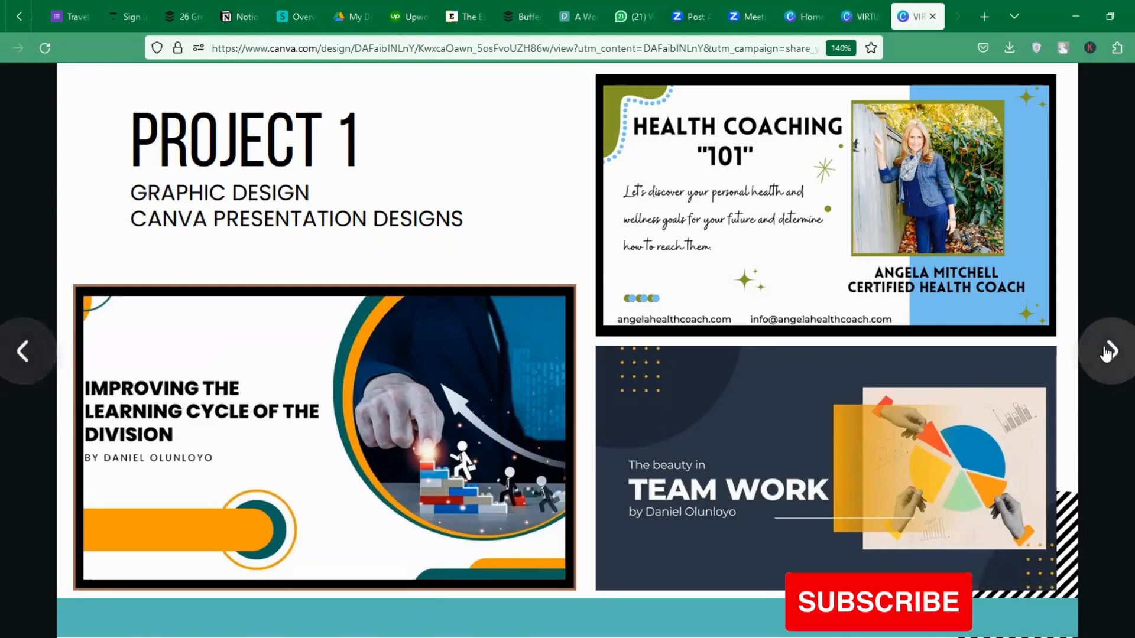
left_click(1109, 353)
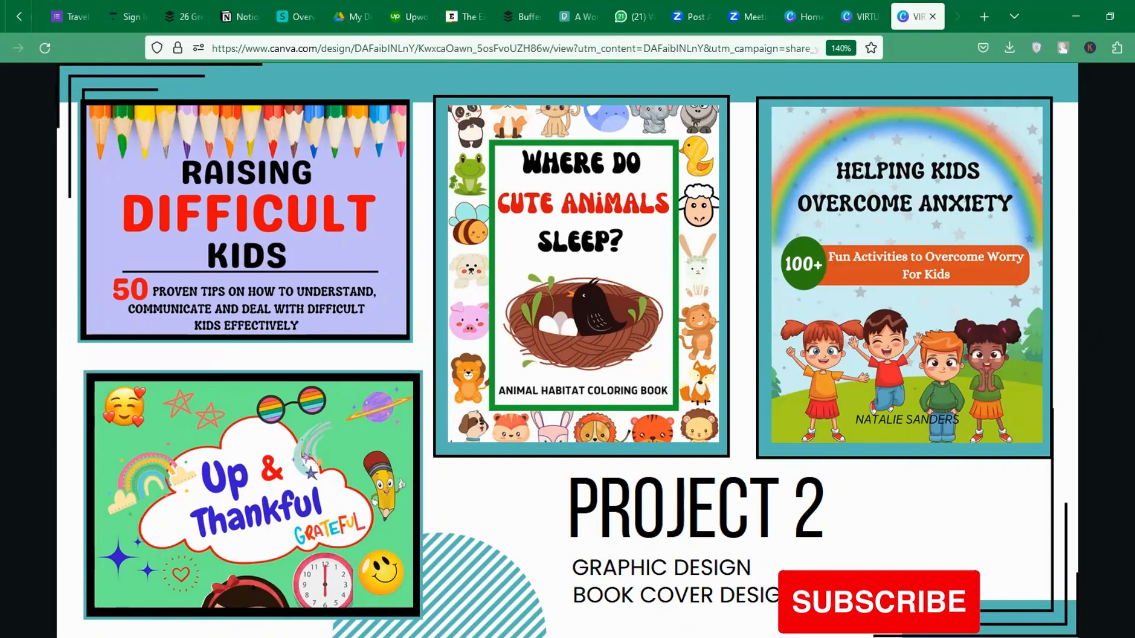
Advance through Projects 3 and 4 and Client Reviews to the Project 5 social media slide.
mouse_move(1122, 353)
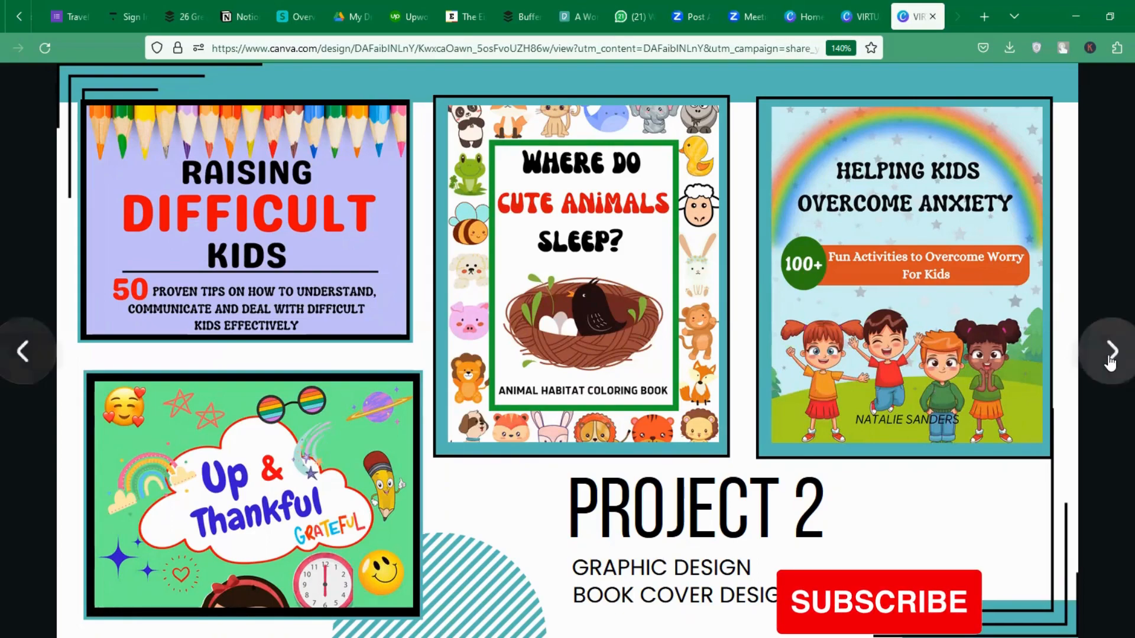
left_click(1111, 359)
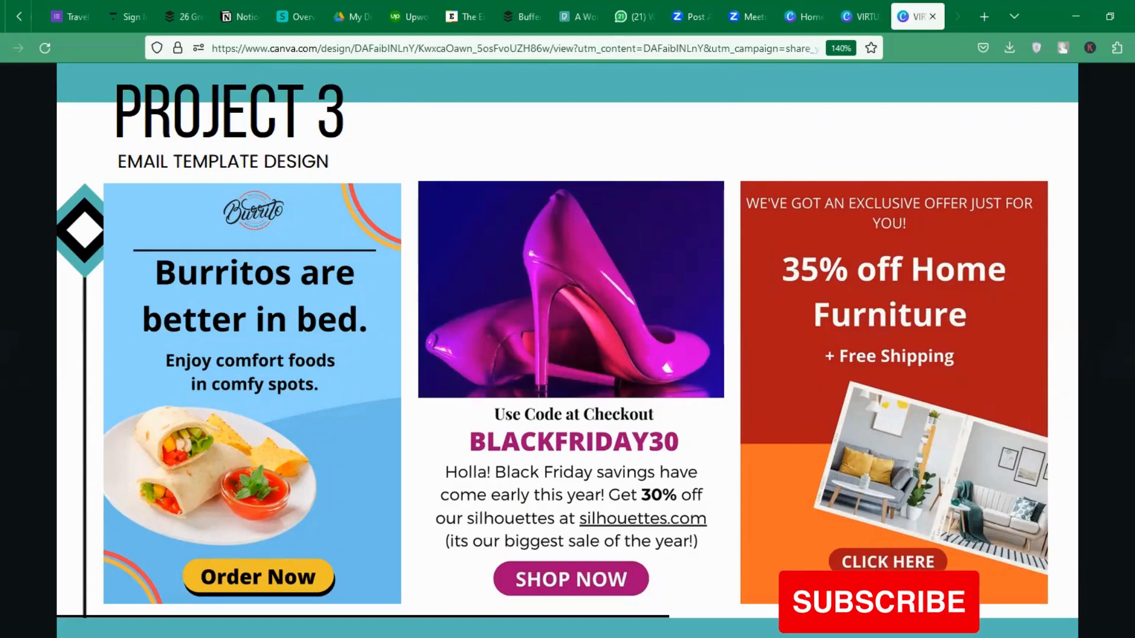
left_click(1119, 352)
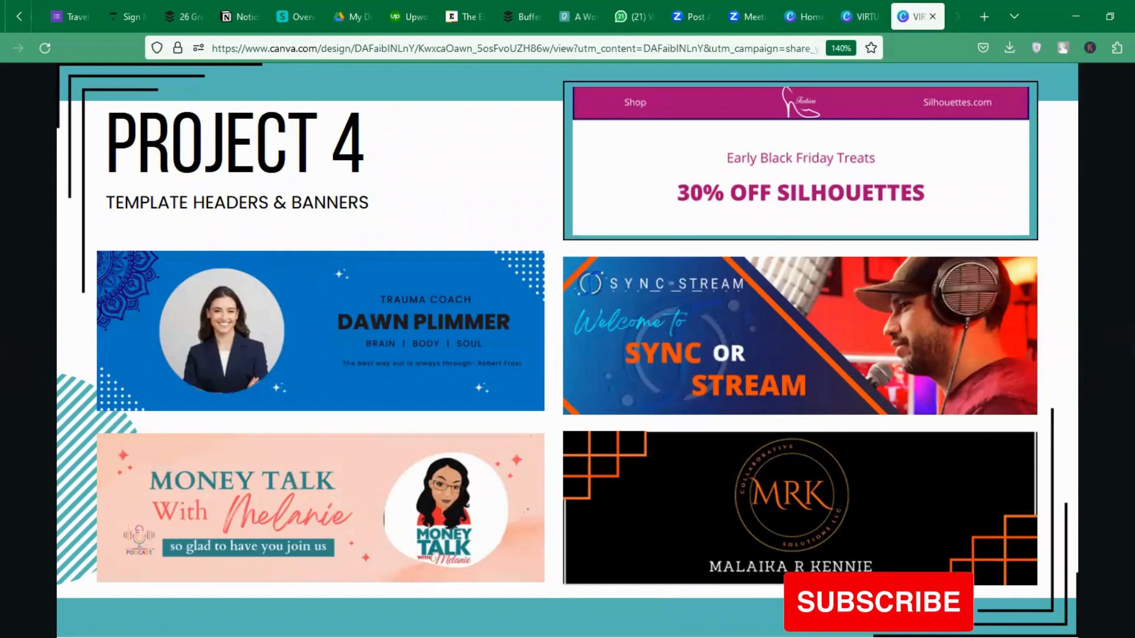
left_click(1123, 373)
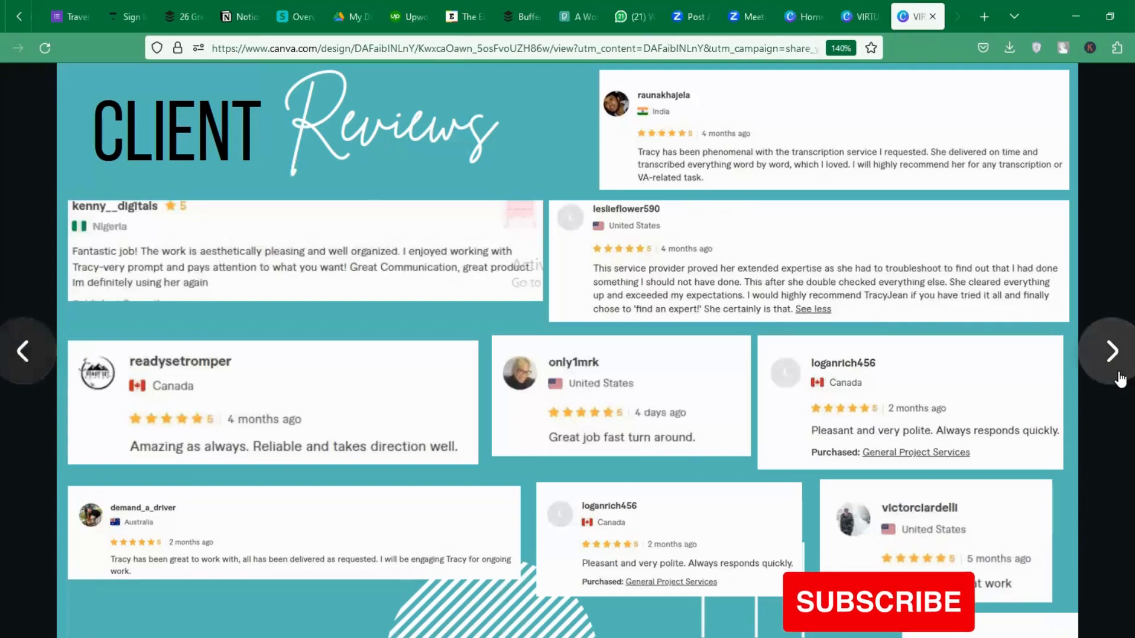
left_click(1119, 379)
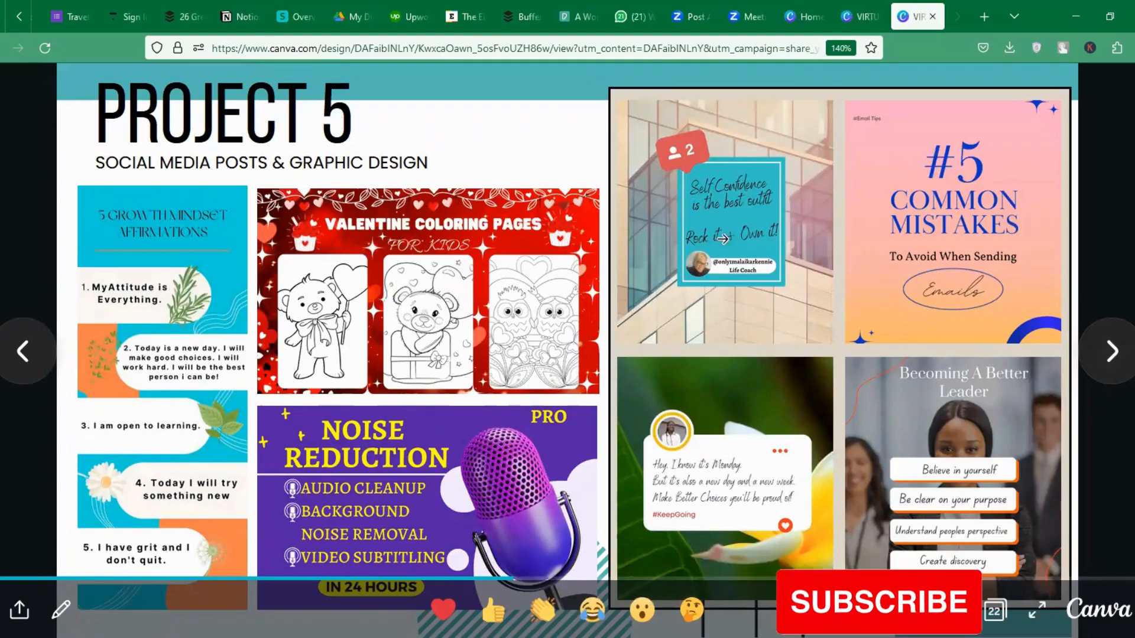
Advance through Projects 6, 7 and 8 to the Project 9 copywriting slide.
left_click(1110, 377)
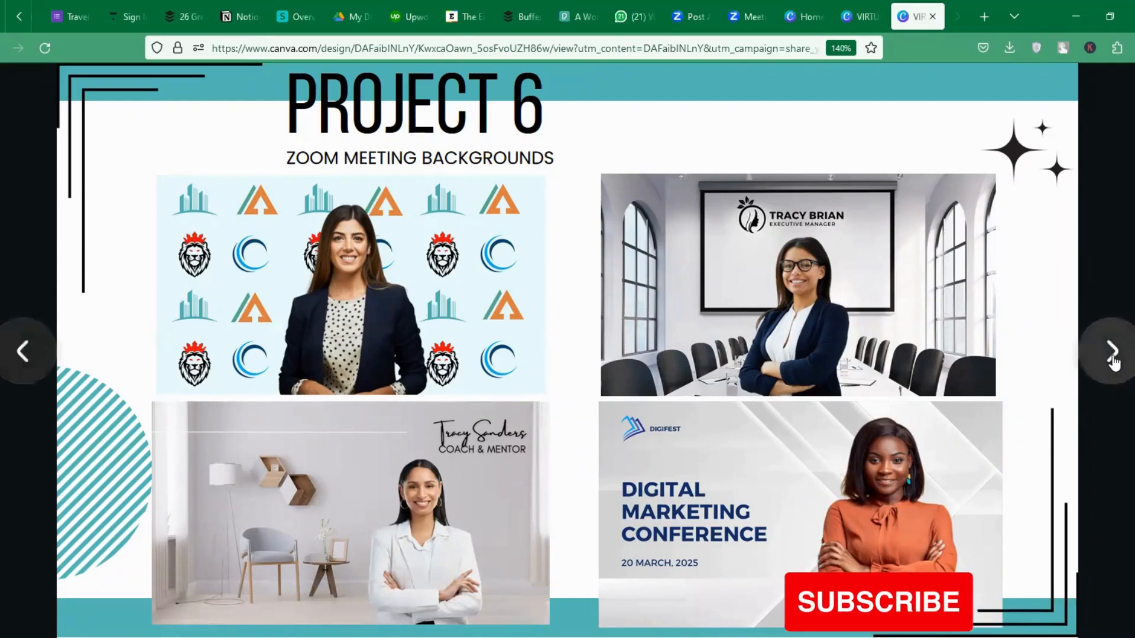
left_click(1113, 353)
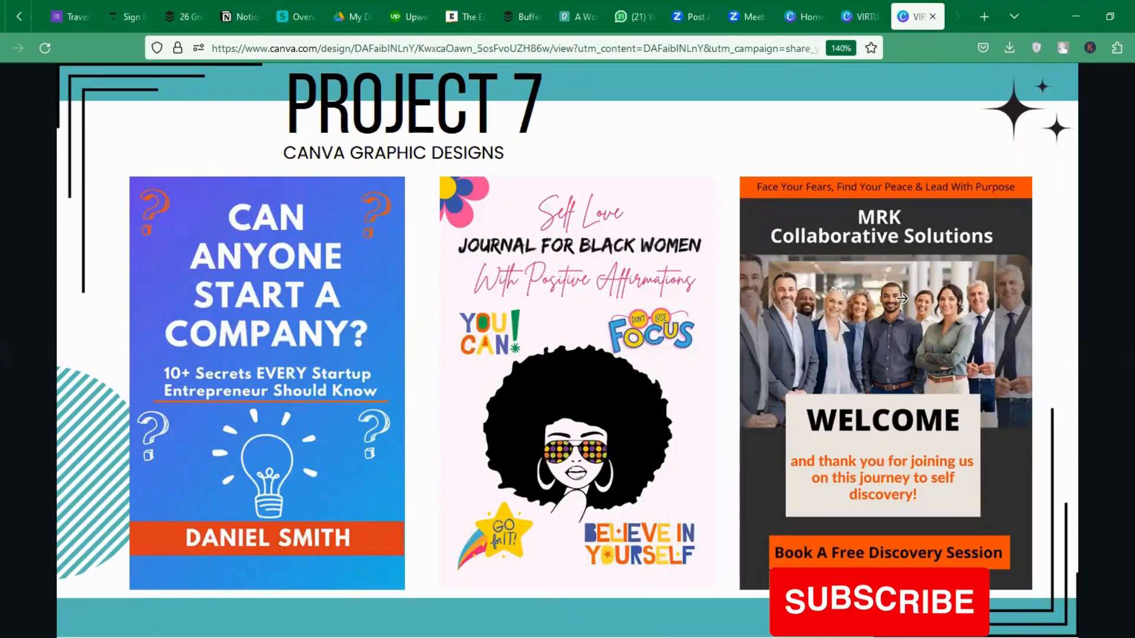
left_click(1103, 358)
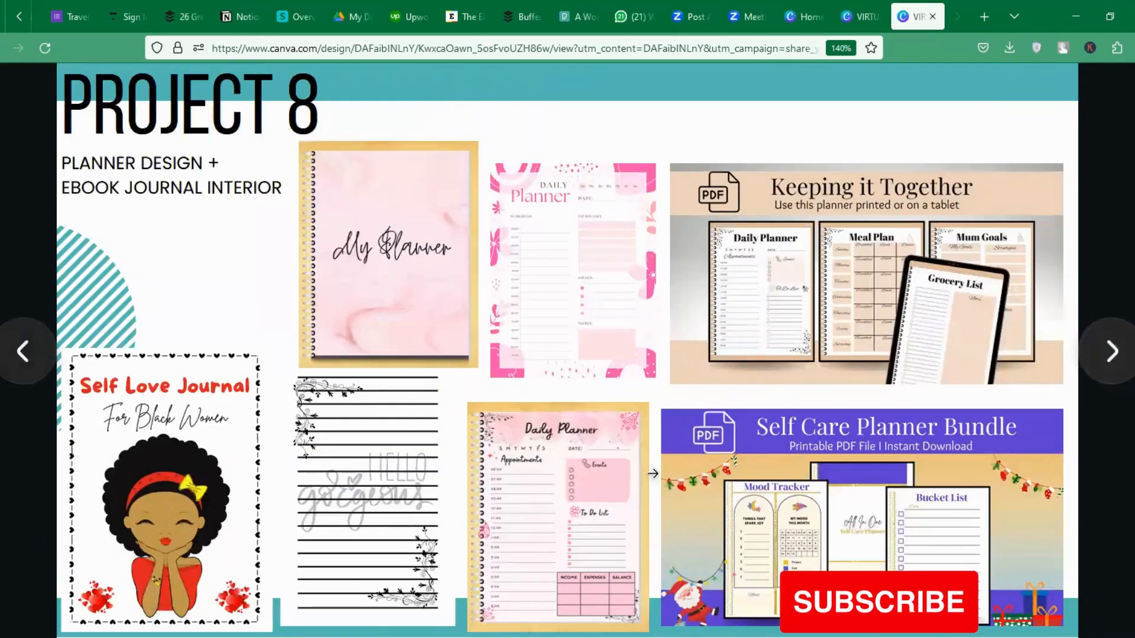
left_click(1103, 358)
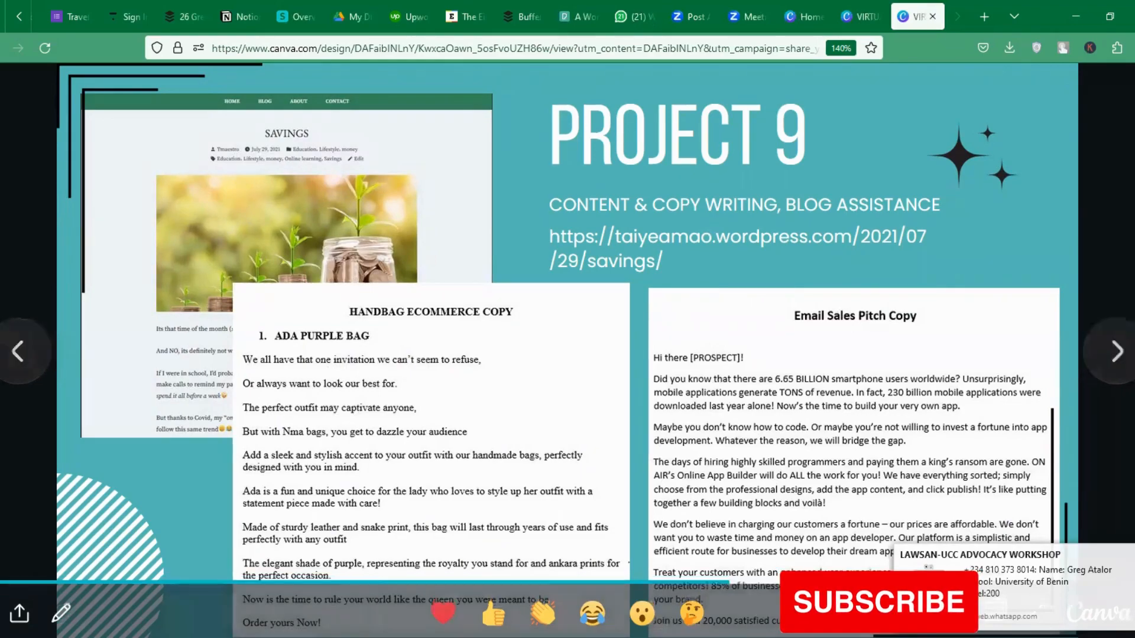
Look at the design's cover and bio pages in the editor, then go to Canva home.
left_click(845, 15)
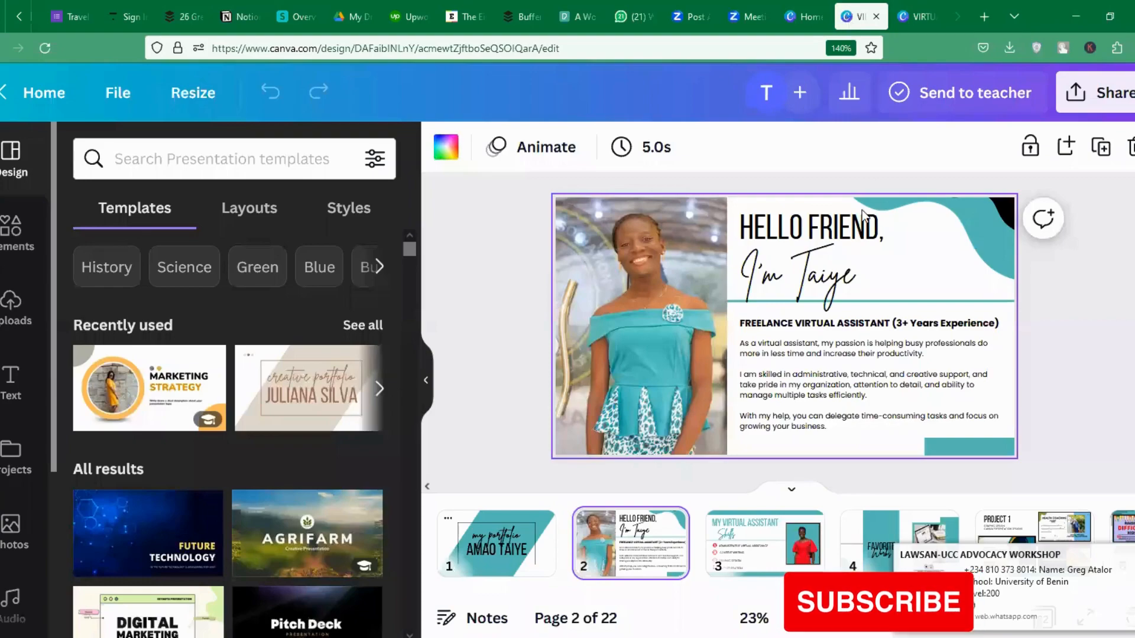
left_click(488, 548)
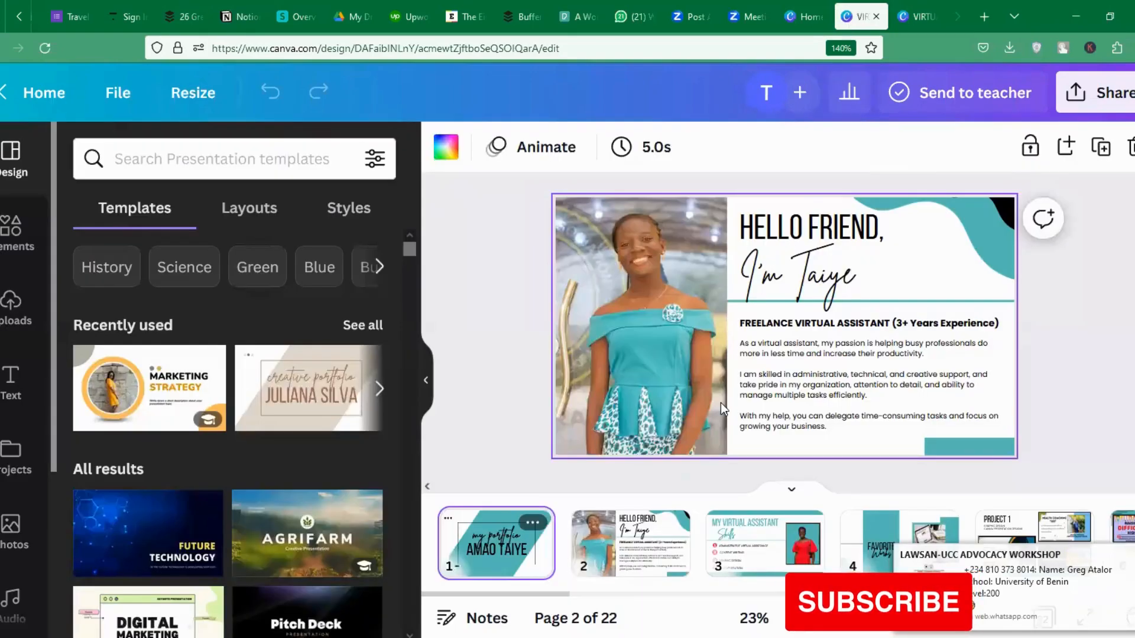
left_click(613, 560)
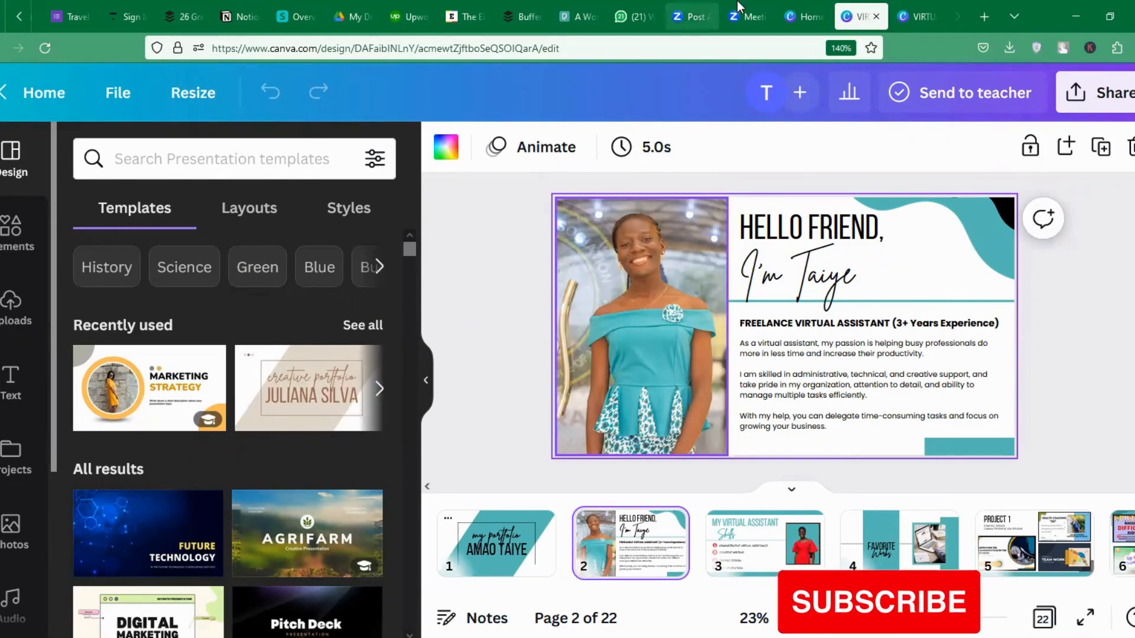
left_click(804, 10)
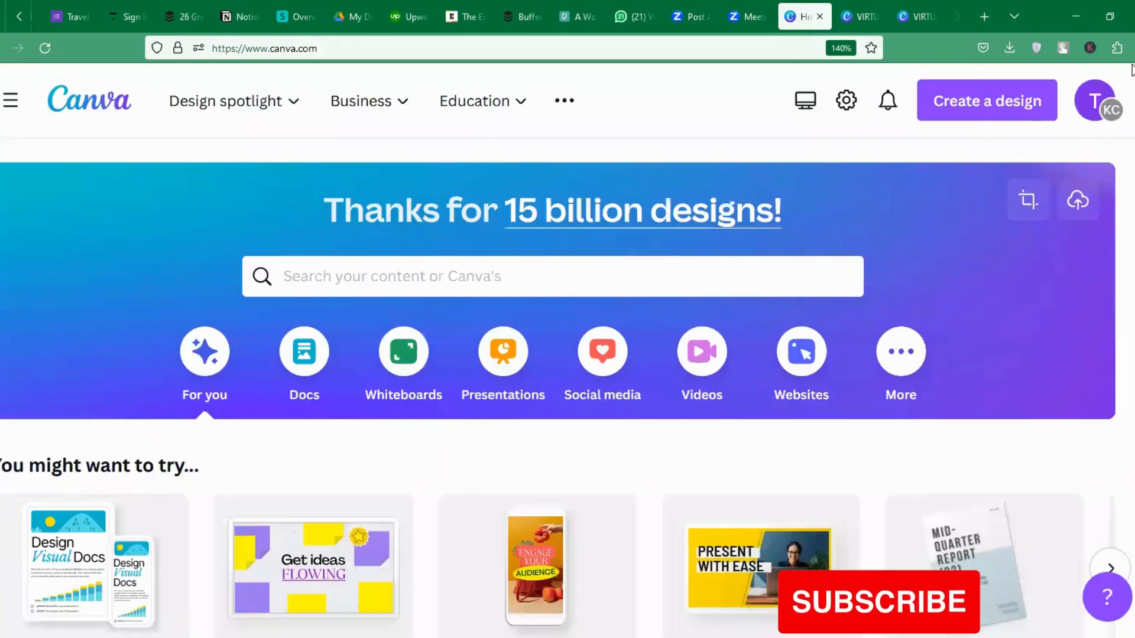
Load canva.com in a new browser tab, then return to the existing Canva home tab.
scroll(567, 355, "down", 10)
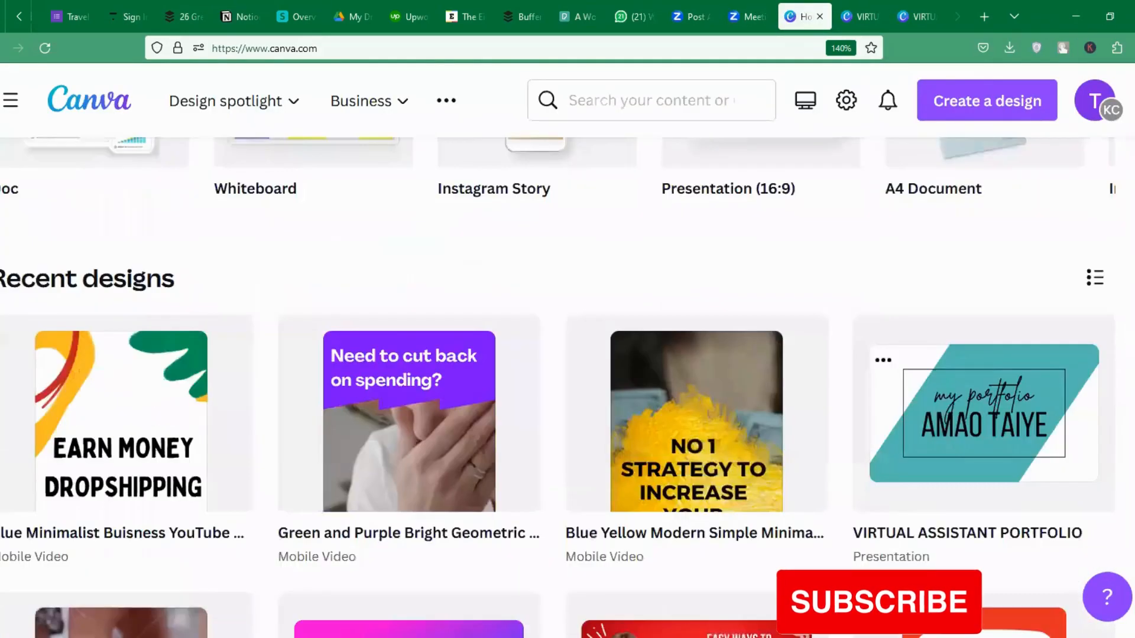
scroll(567, 355, "up", 6)
scroll(568, 355, "up", 5)
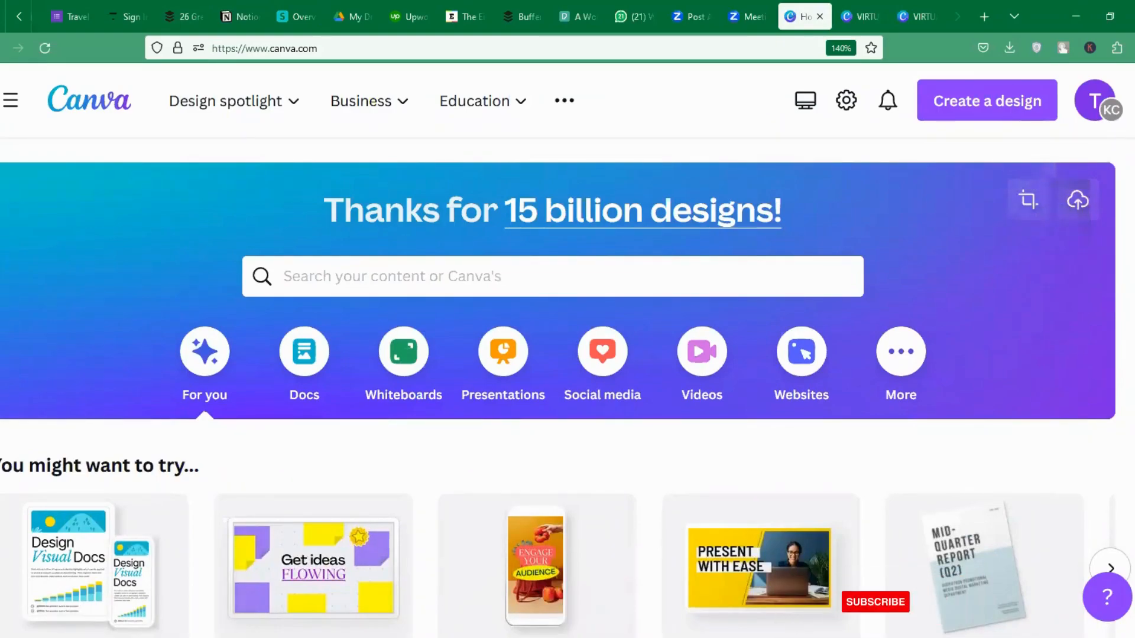
left_click(984, 17)
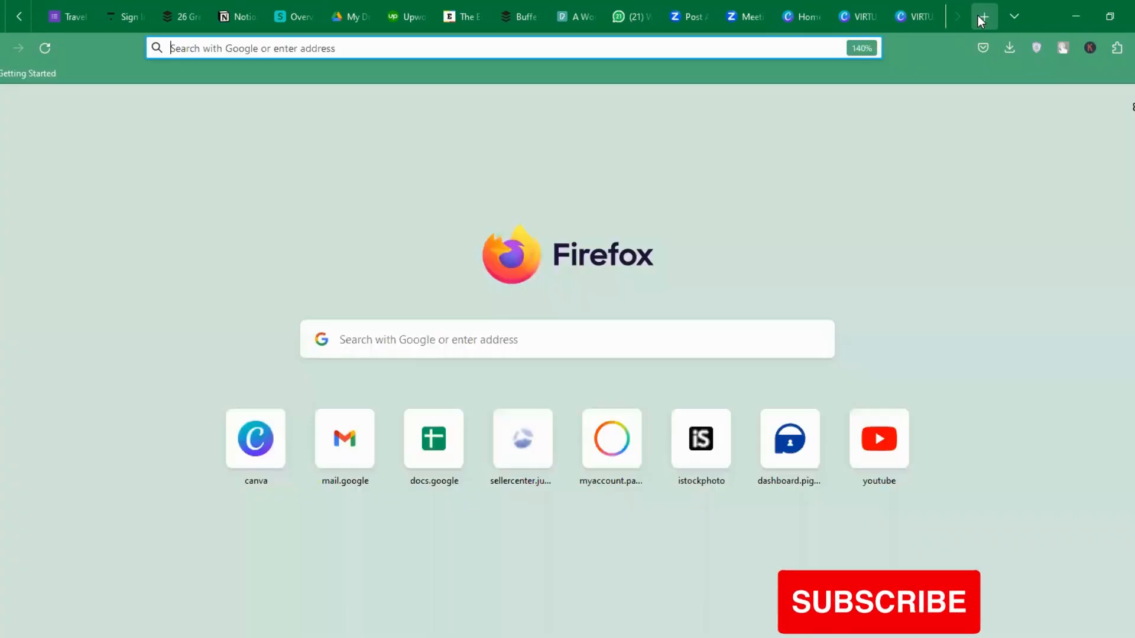
type("canva")
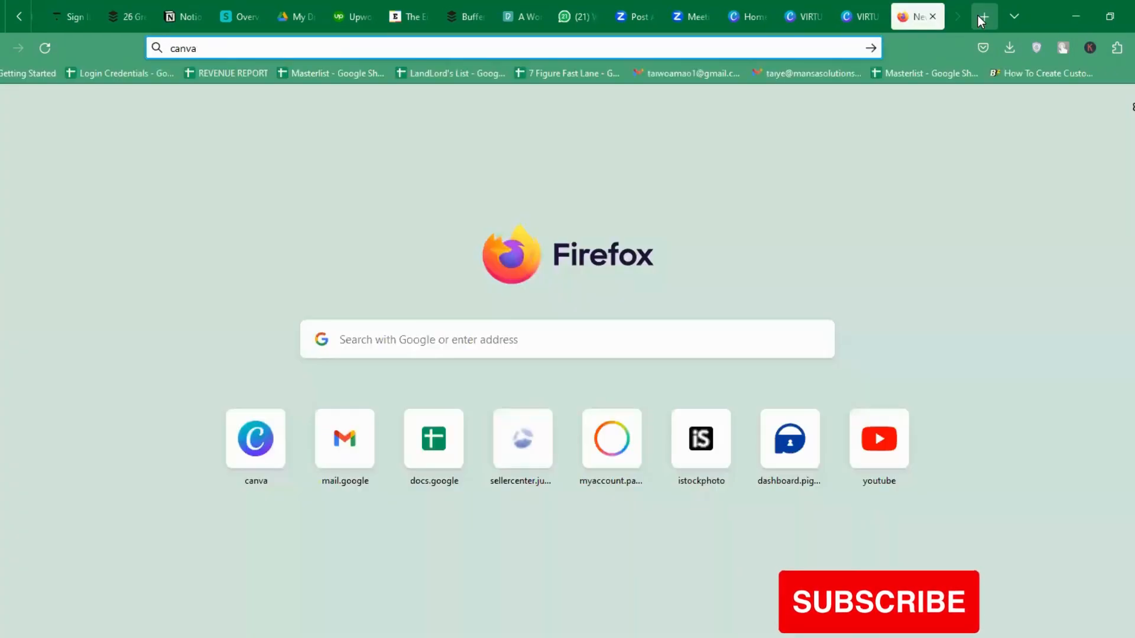
type(".com")
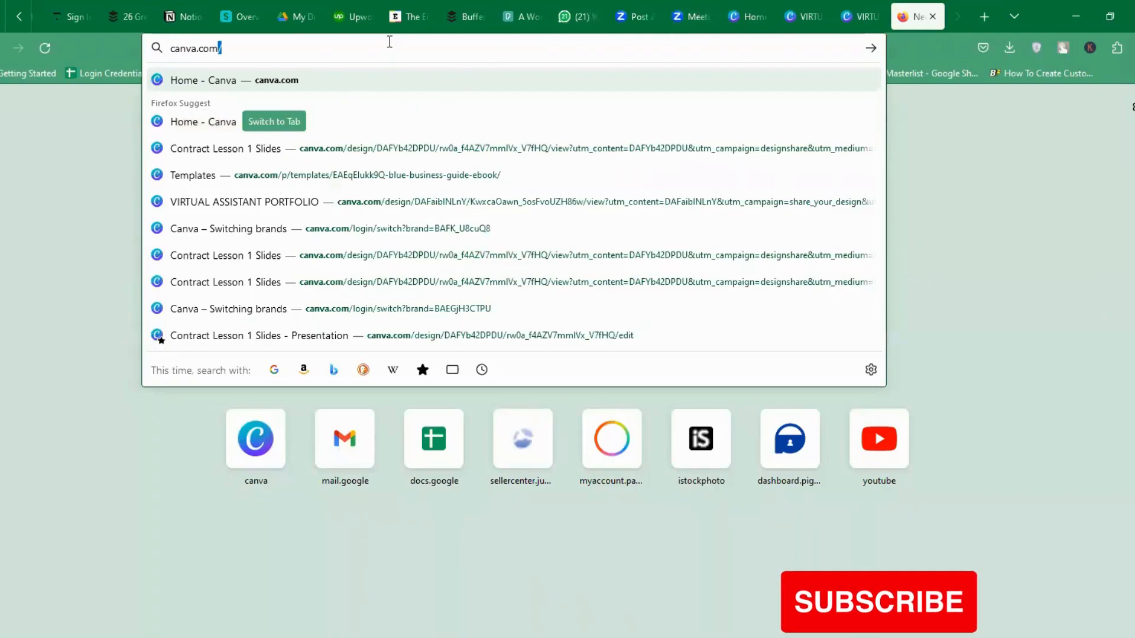
key("Return")
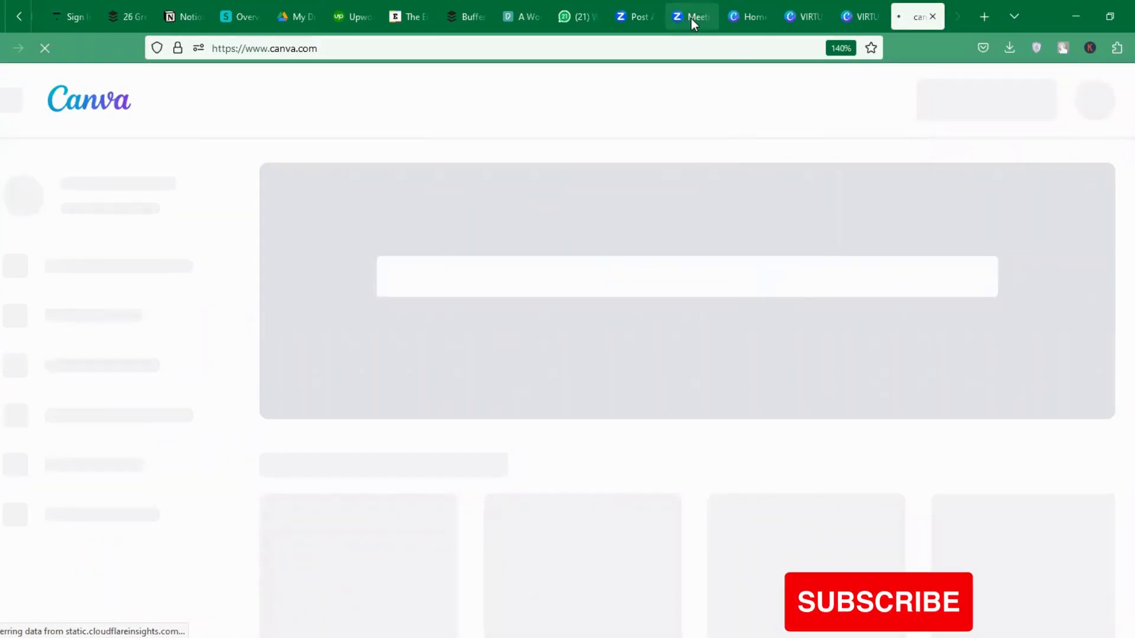
left_click(746, 16)
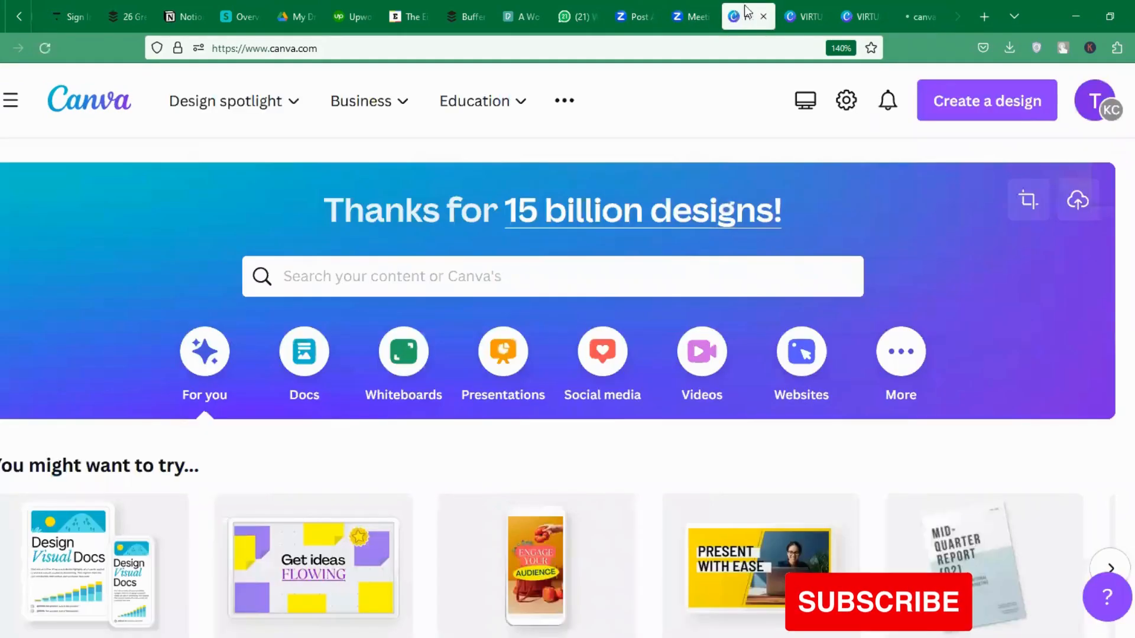
scroll(567, 384, "down", 3)
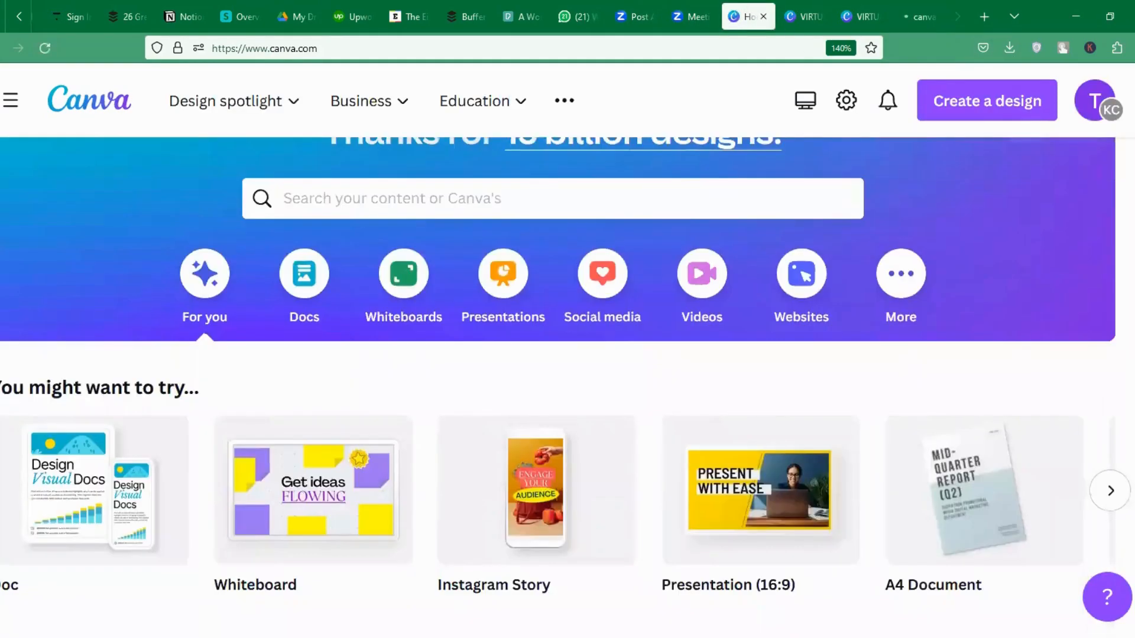
scroll(568, 385, "down", 4)
scroll(567, 385, "up", 6)
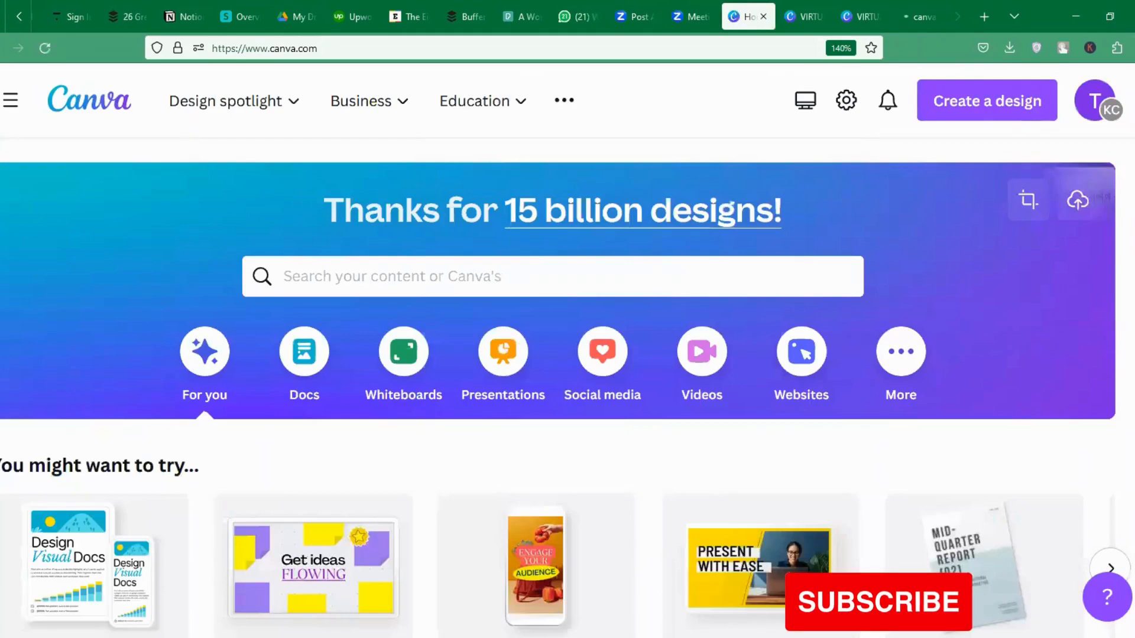
Search Canva for 'portfolio' and show the template results.
left_click(740, 267)
type("portfolio")
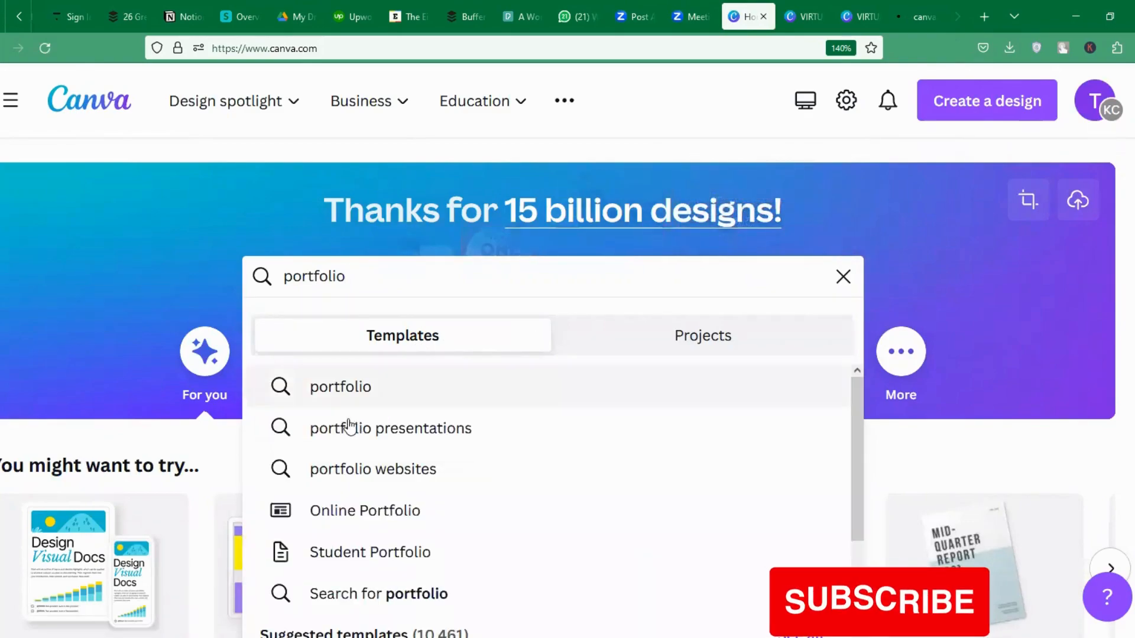
left_click(367, 387)
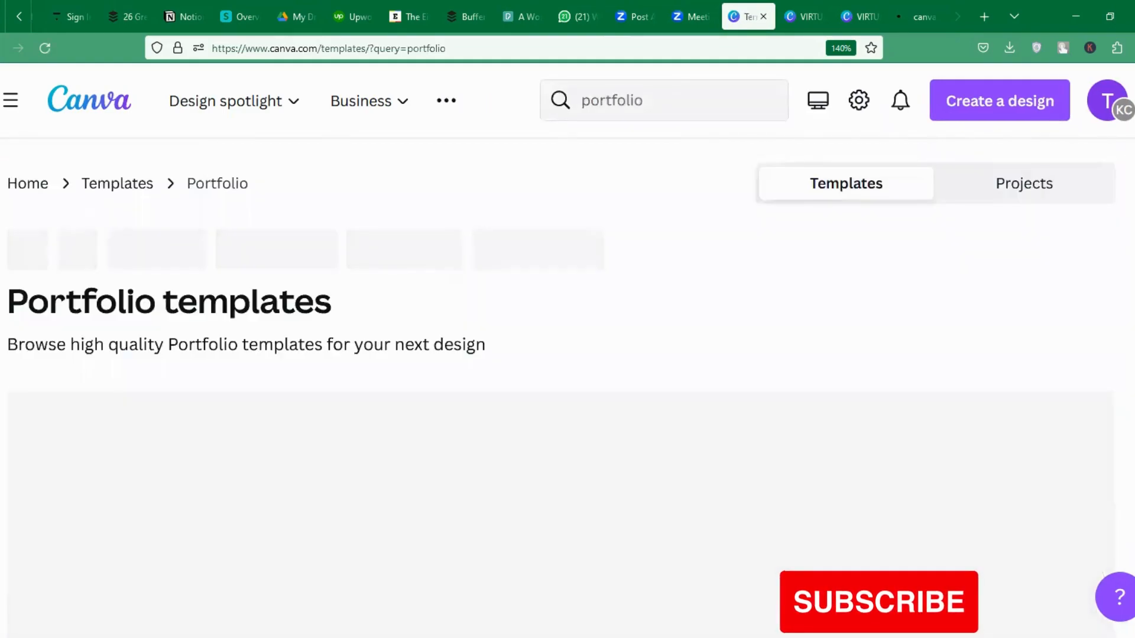
Scroll the results and open the Beige Feminine Creative Portfolio Presentation template preview.
scroll(562, 355, "down", 2)
scroll(1114, 293, "down", 1)
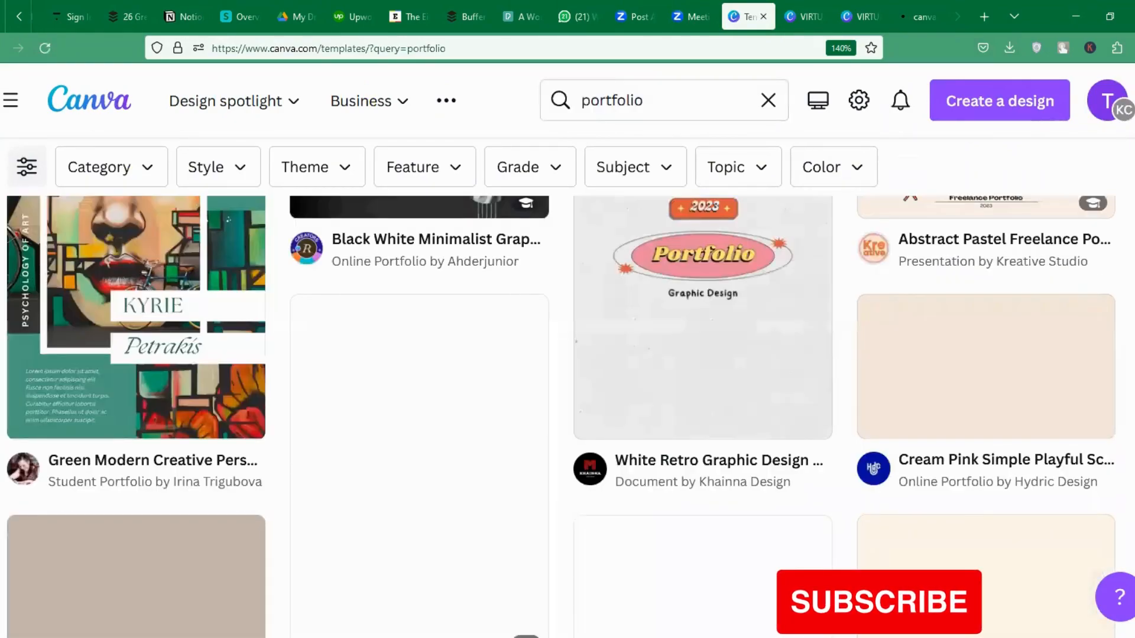
scroll(567, 413, "up", 5)
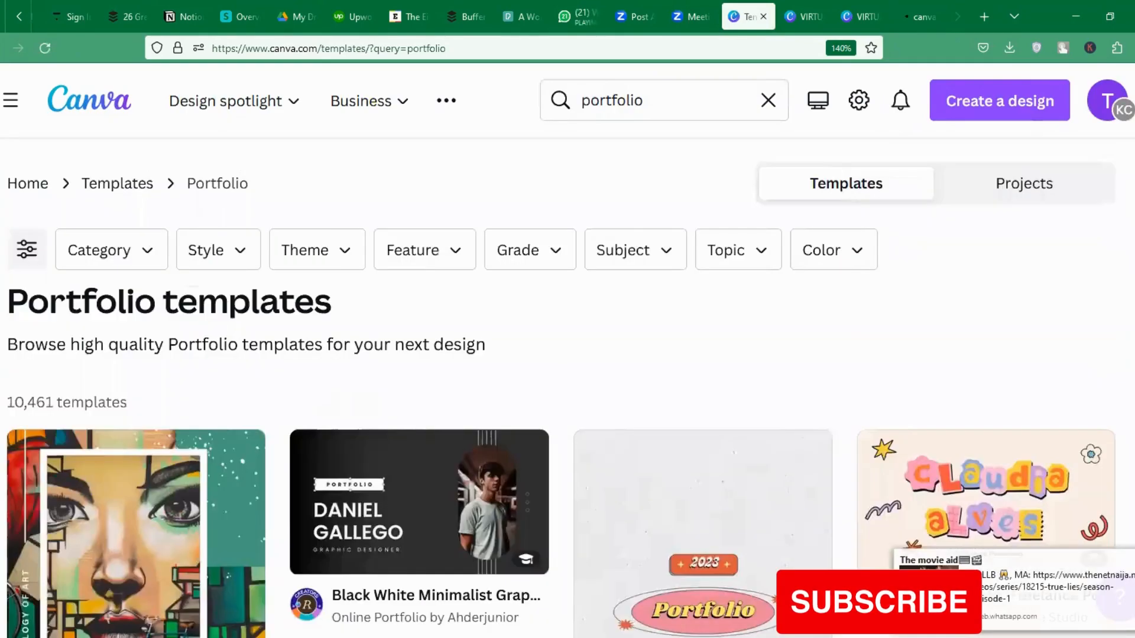
scroll(567, 413, "down", 7)
scroll(567, 414, "down", 6)
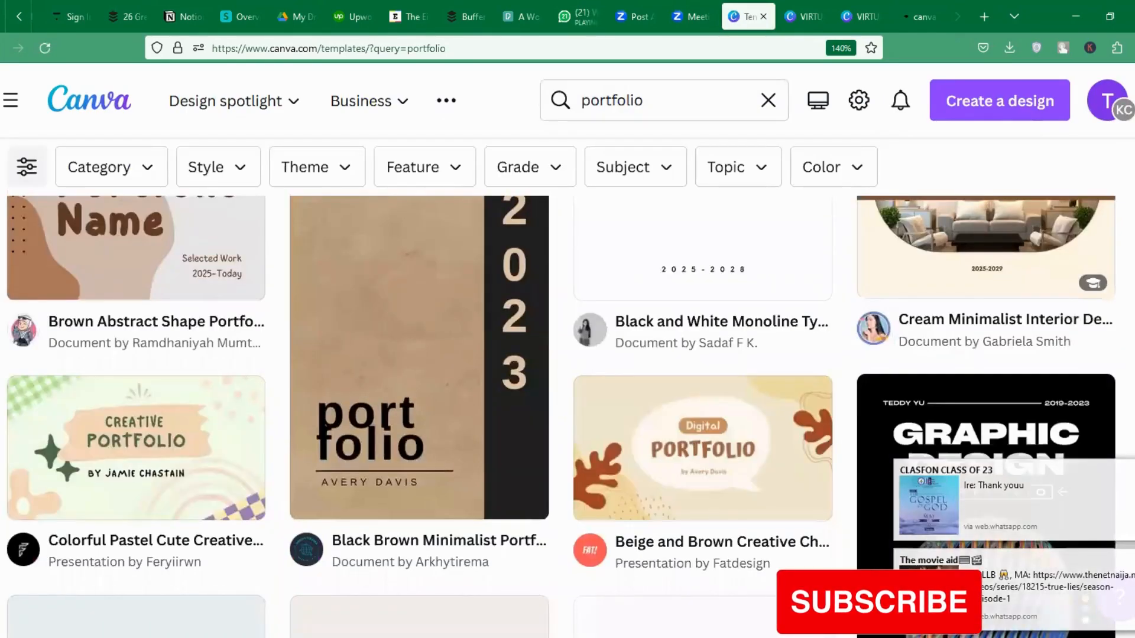
scroll(568, 413, "down", 6)
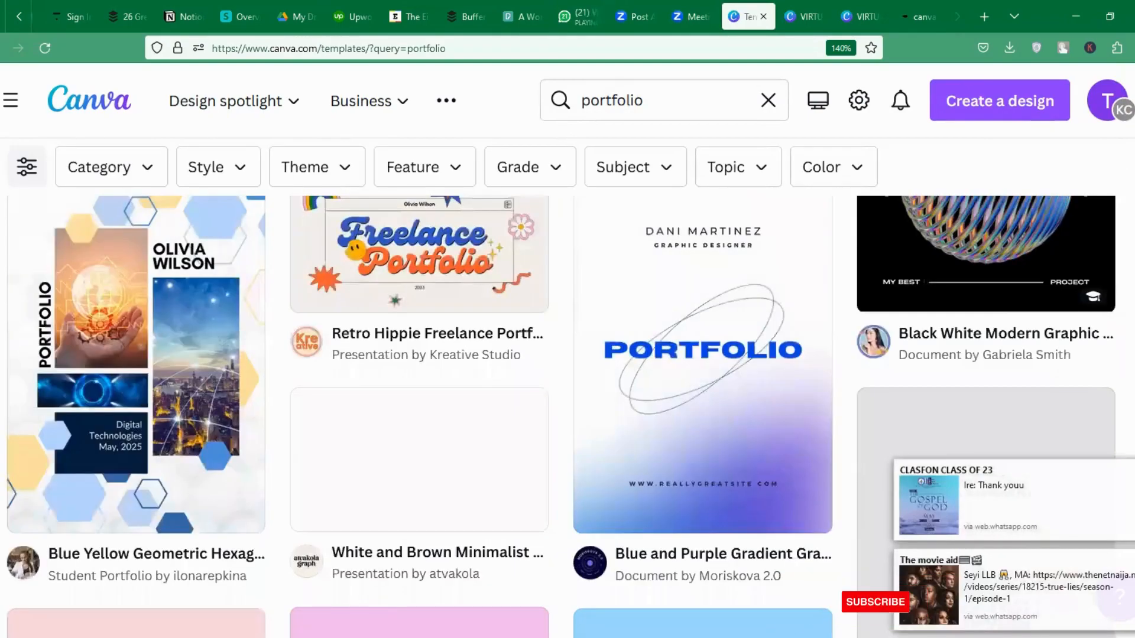
scroll(568, 414, "up", 6)
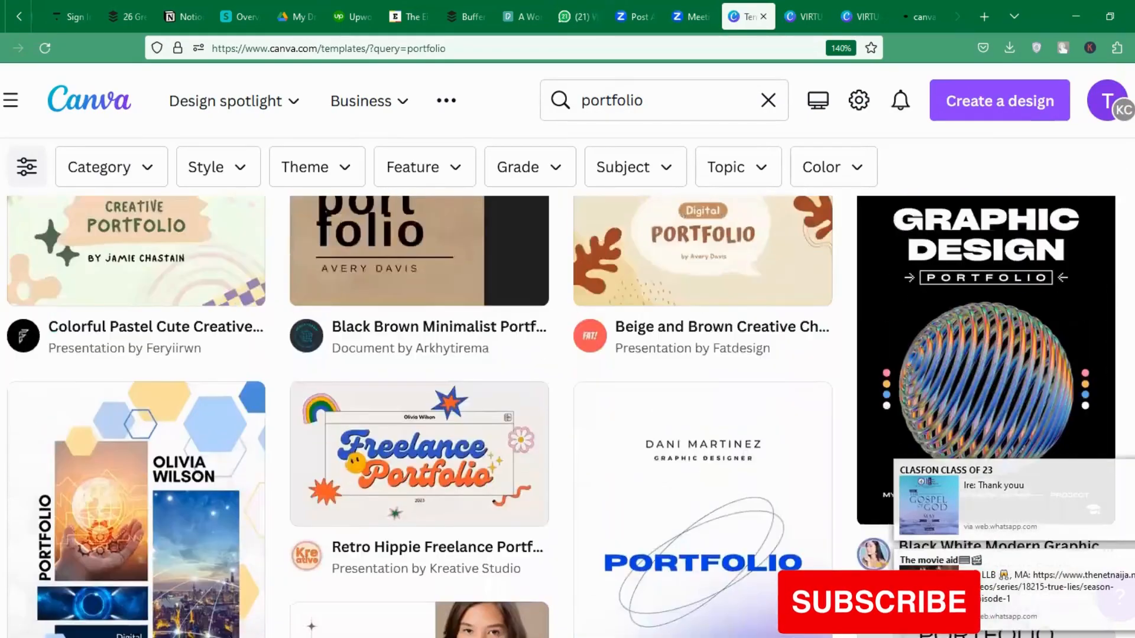
scroll(567, 414, "down", 15)
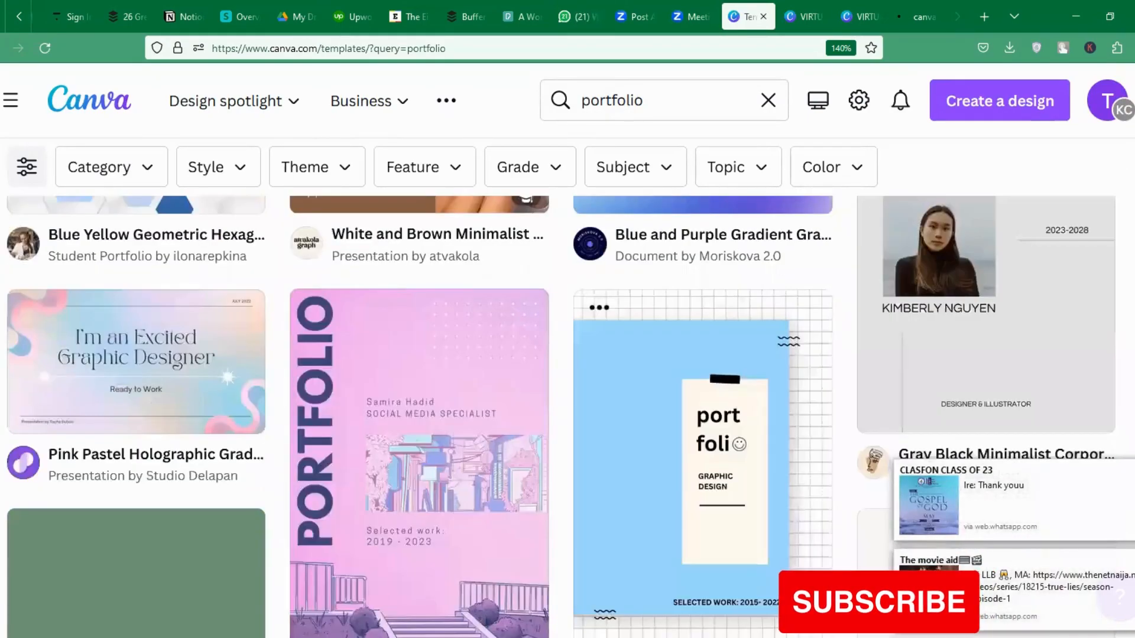
scroll(567, 414, "down", 5)
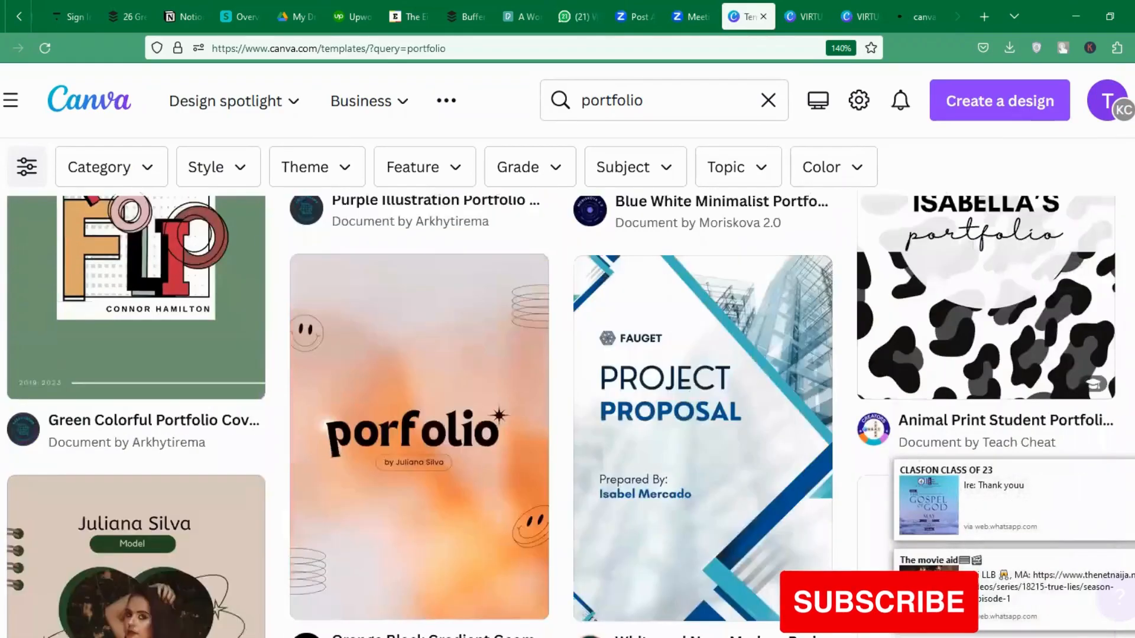
scroll(568, 414, "down", 5)
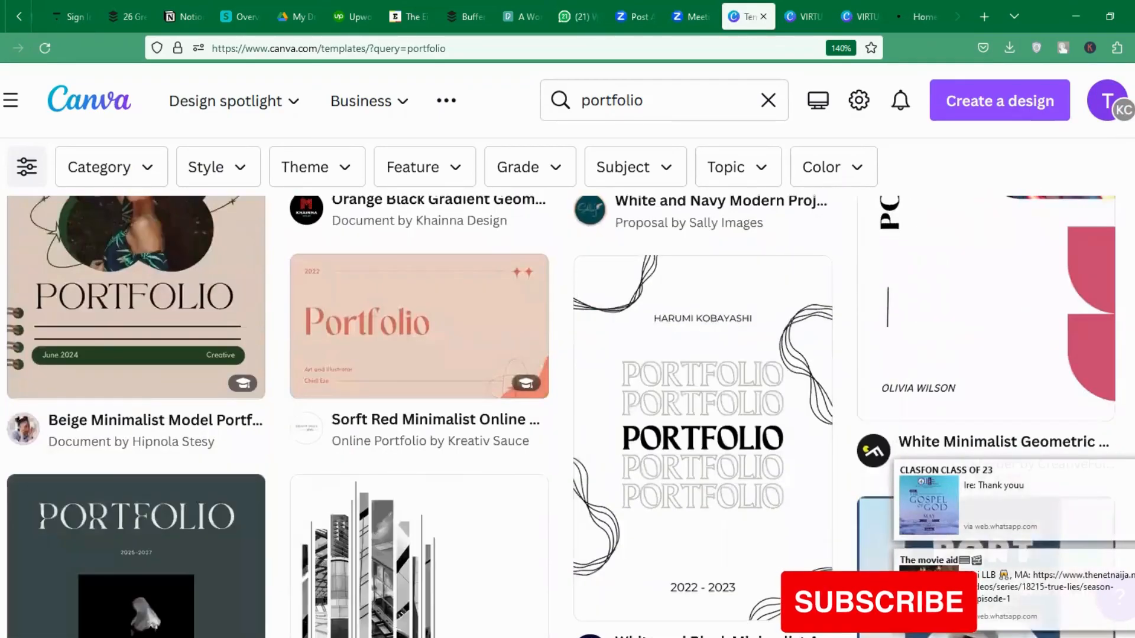
scroll(567, 414, "down", 2)
scroll(567, 414, "down", 9)
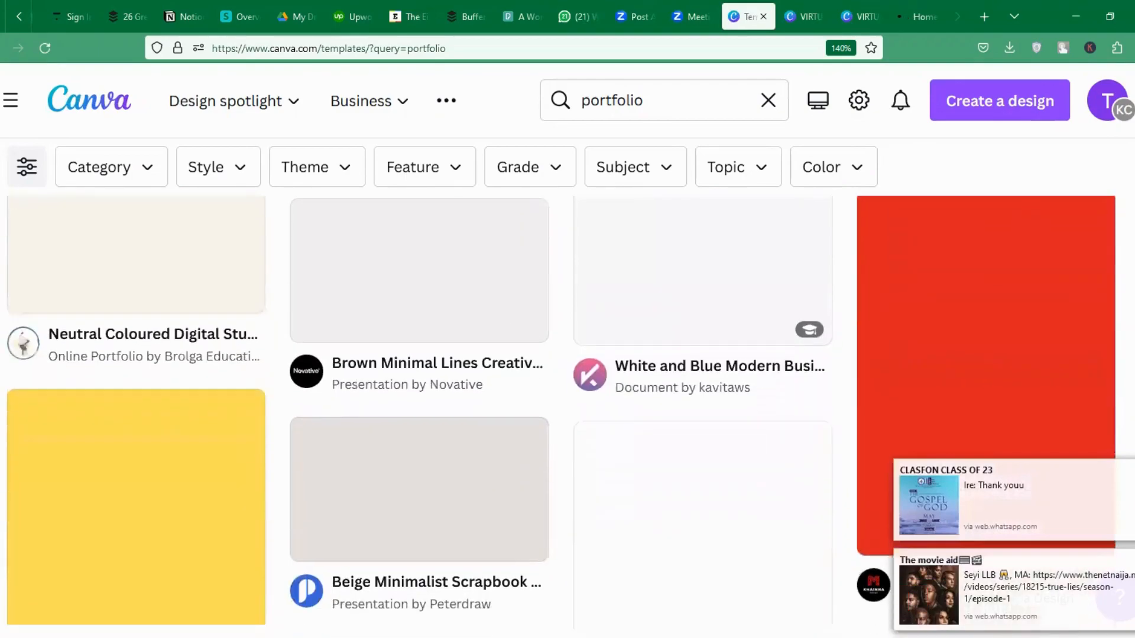
scroll(568, 413, "down", 5)
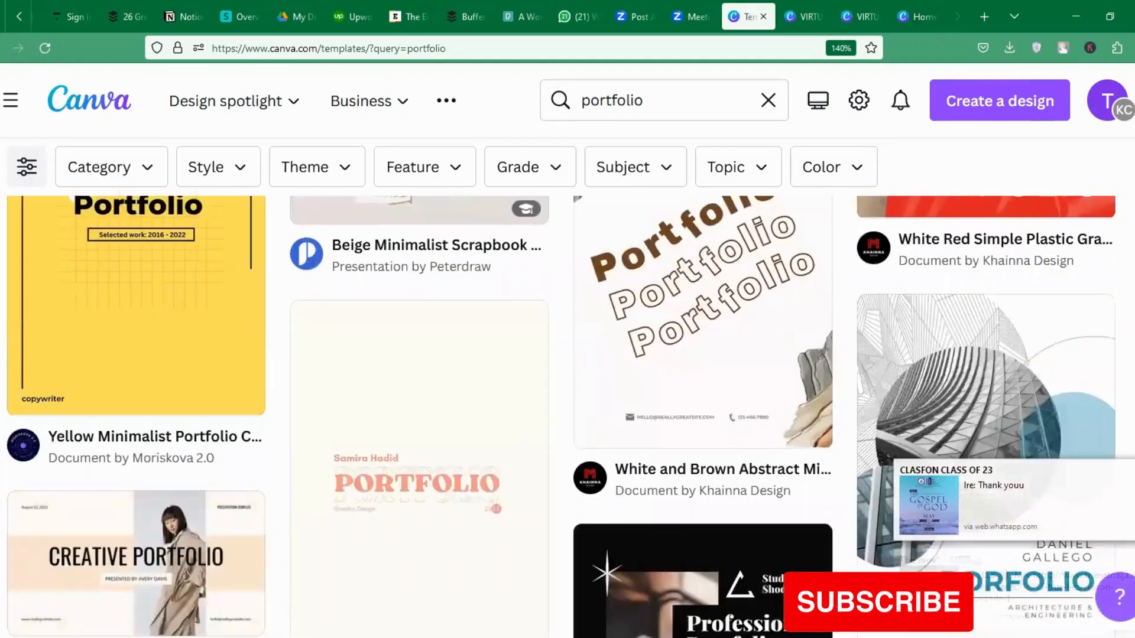
scroll(567, 413, "down", 6)
scroll(567, 413, "down", 2)
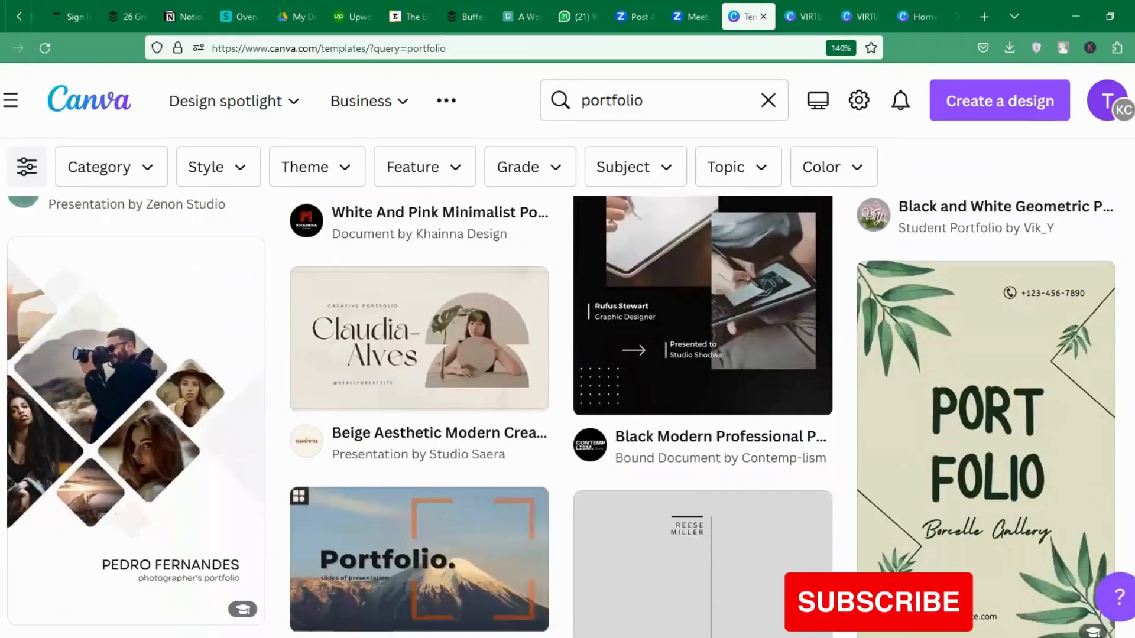
scroll(568, 413, "down", 7)
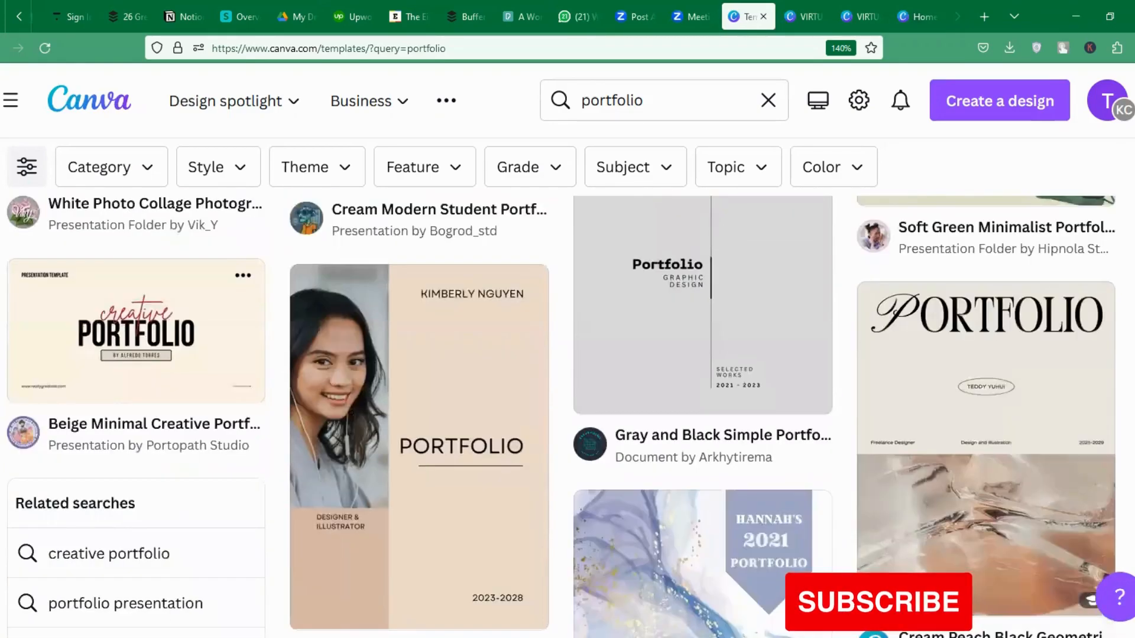
scroll(568, 414, "down", 12)
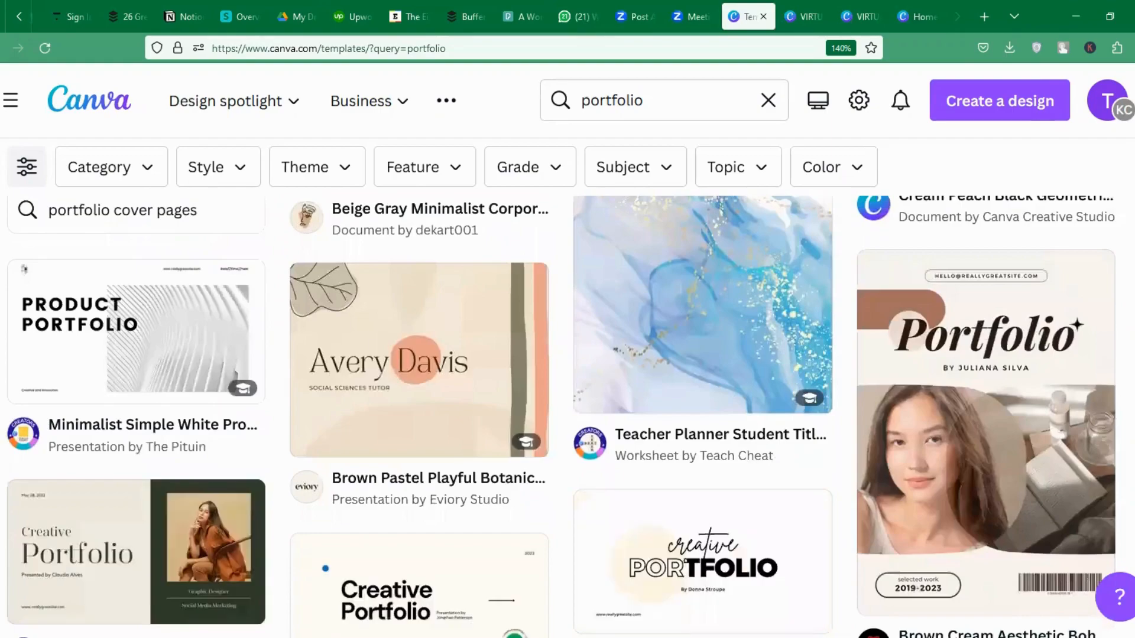
scroll(407, 419, "down", 1)
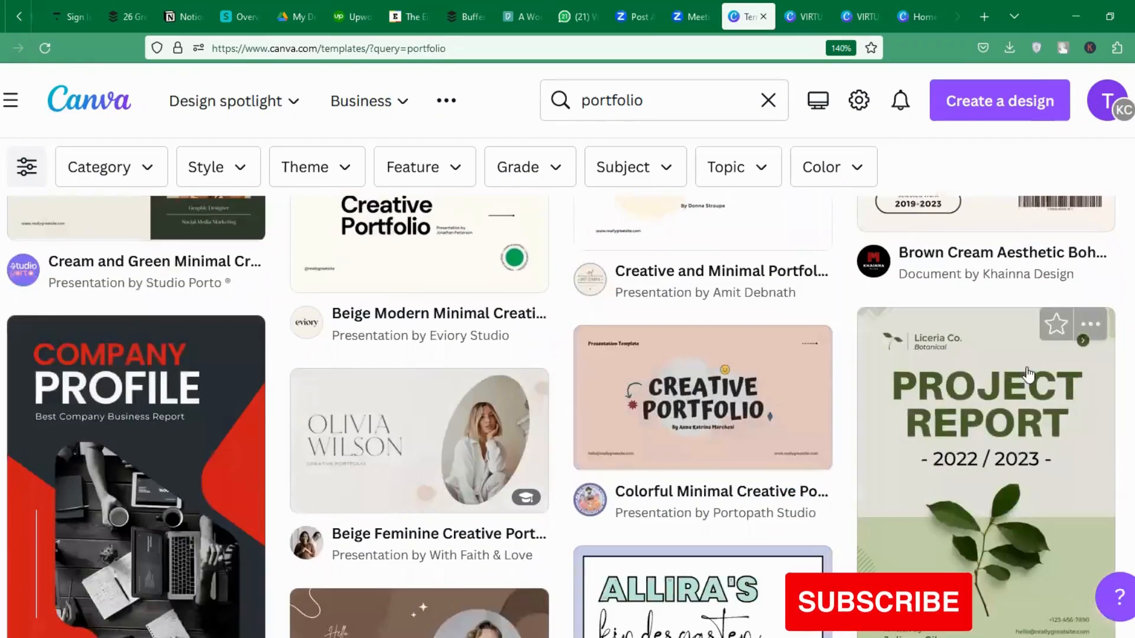
left_click(408, 419)
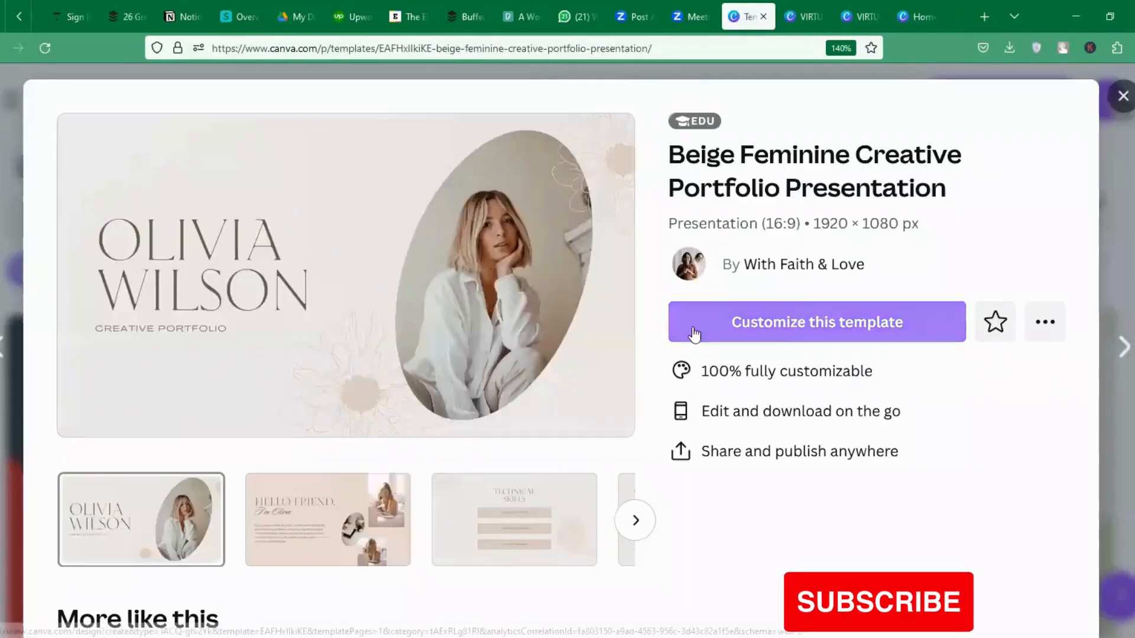
Preview the Hello Friend slide, then start a new design from the Beige Feminine portfolio template.
left_click(353, 519)
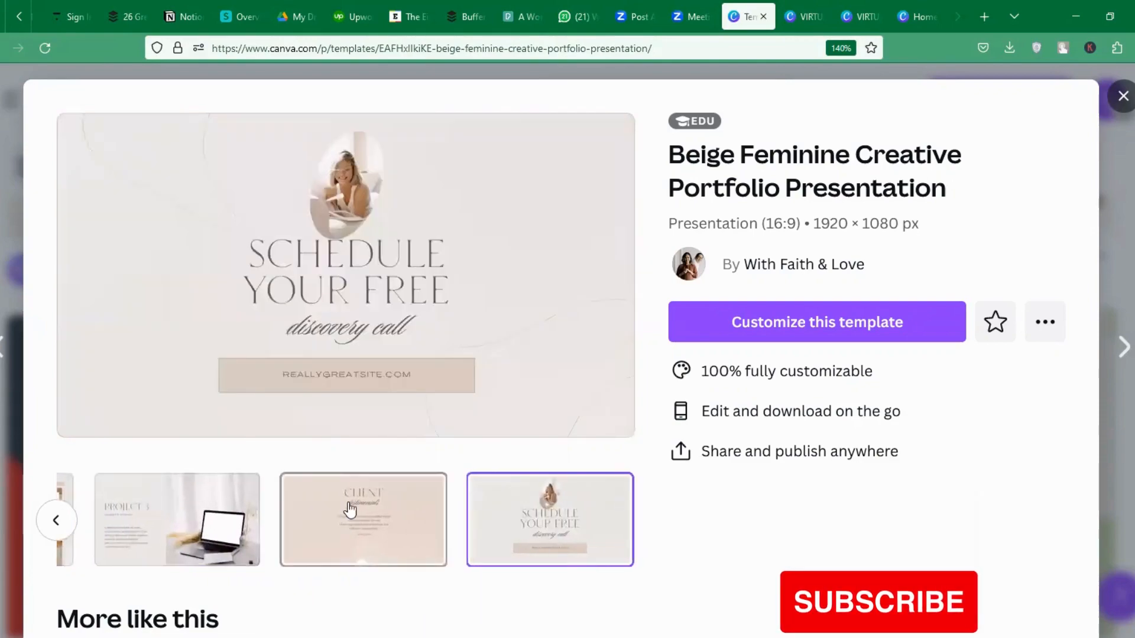
left_click(799, 330)
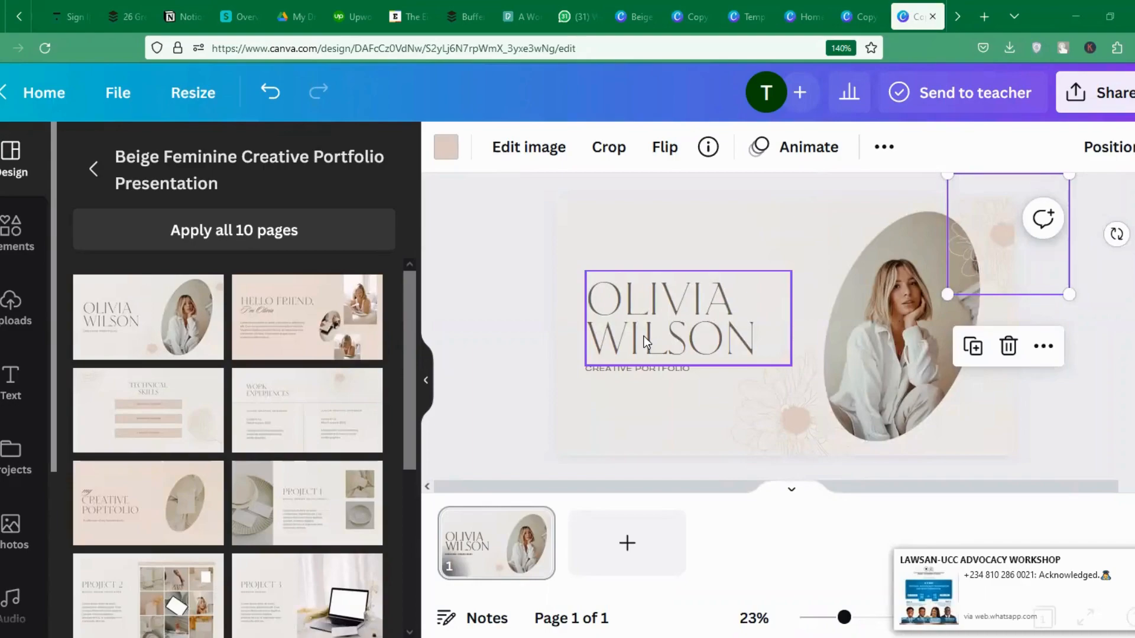
Replace the cover's placeholder name with the author's own name and move it slightly higher.
left_click(646, 342)
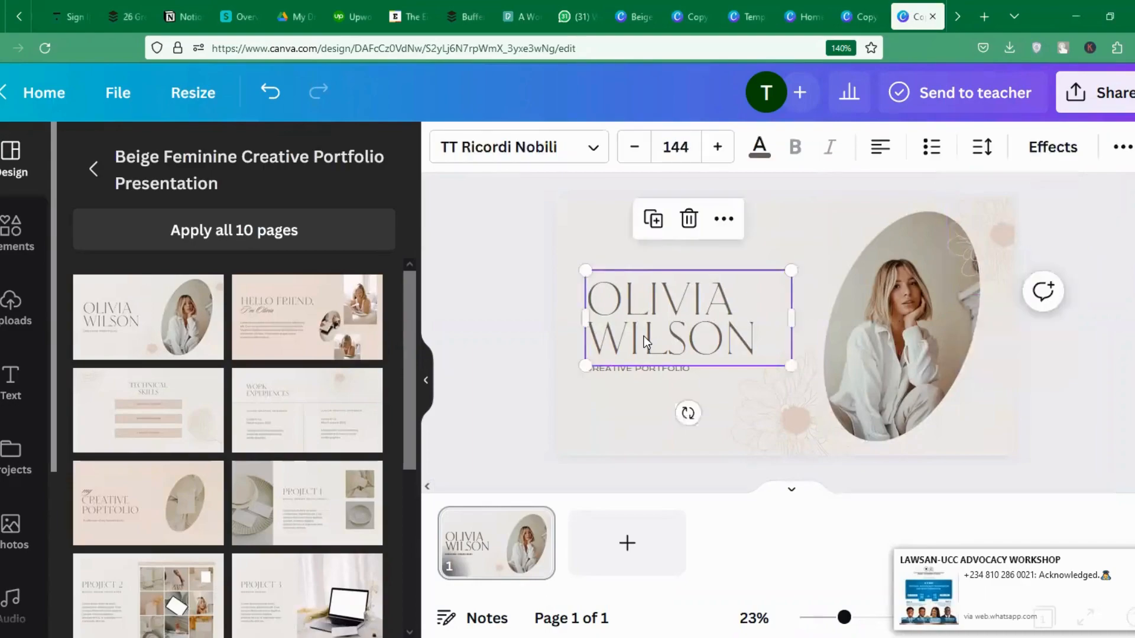
double_click(646, 342)
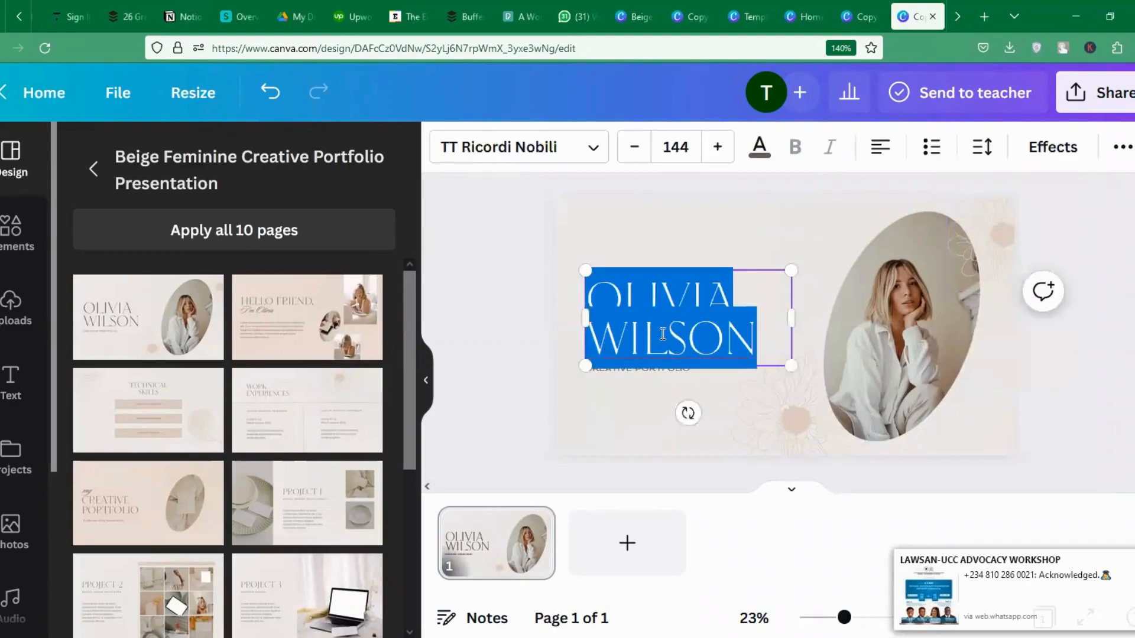
type("AMAO TAIYE")
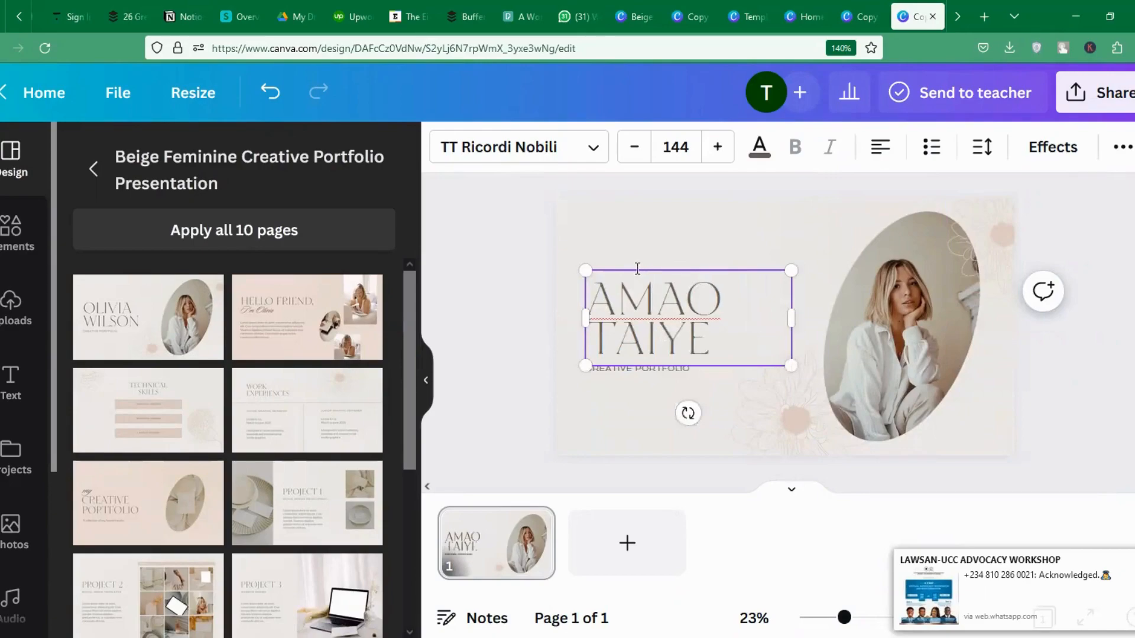
left_click_drag(634, 265, 634, 250)
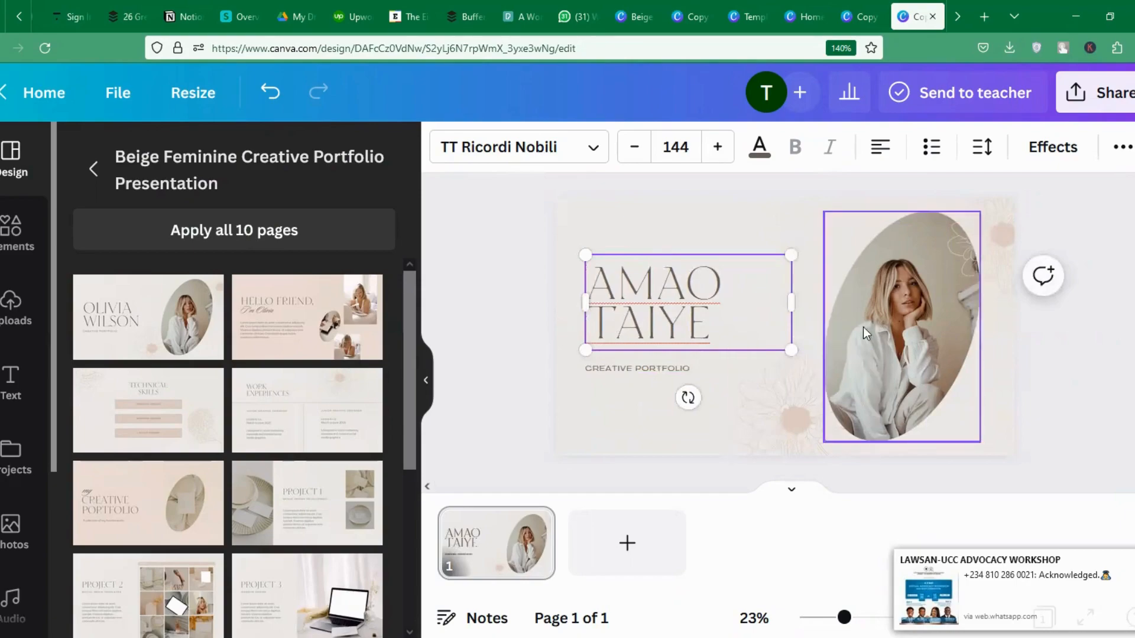
left_click(634, 448)
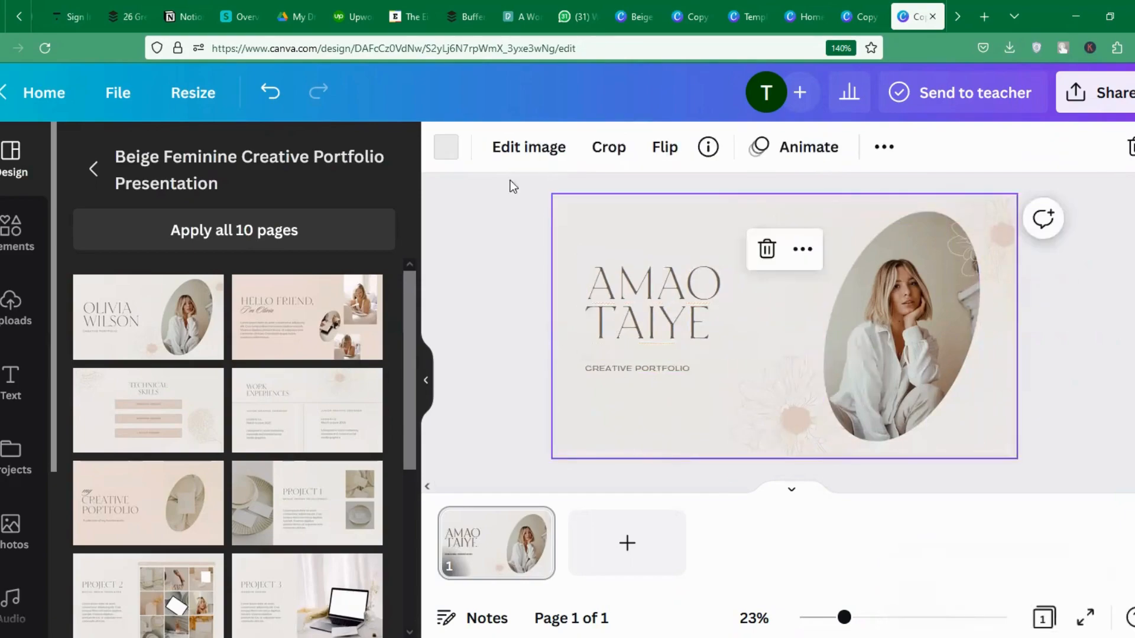
Set the cover background to the default pink after trying purple, red and coral.
left_click(454, 164)
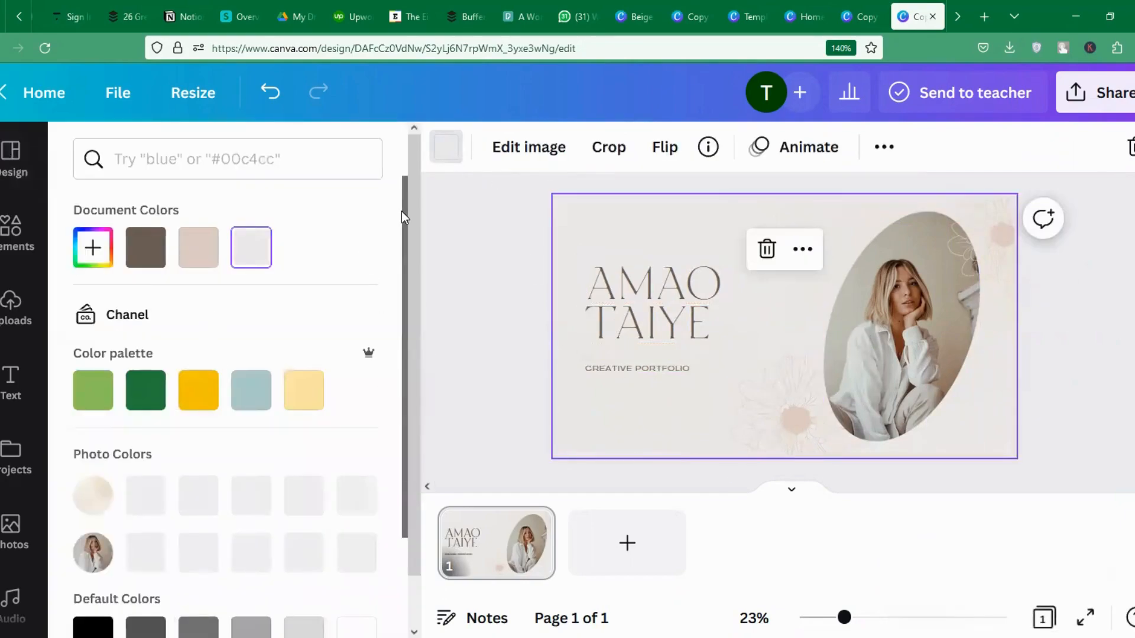
left_click_drag(403, 211, 404, 332)
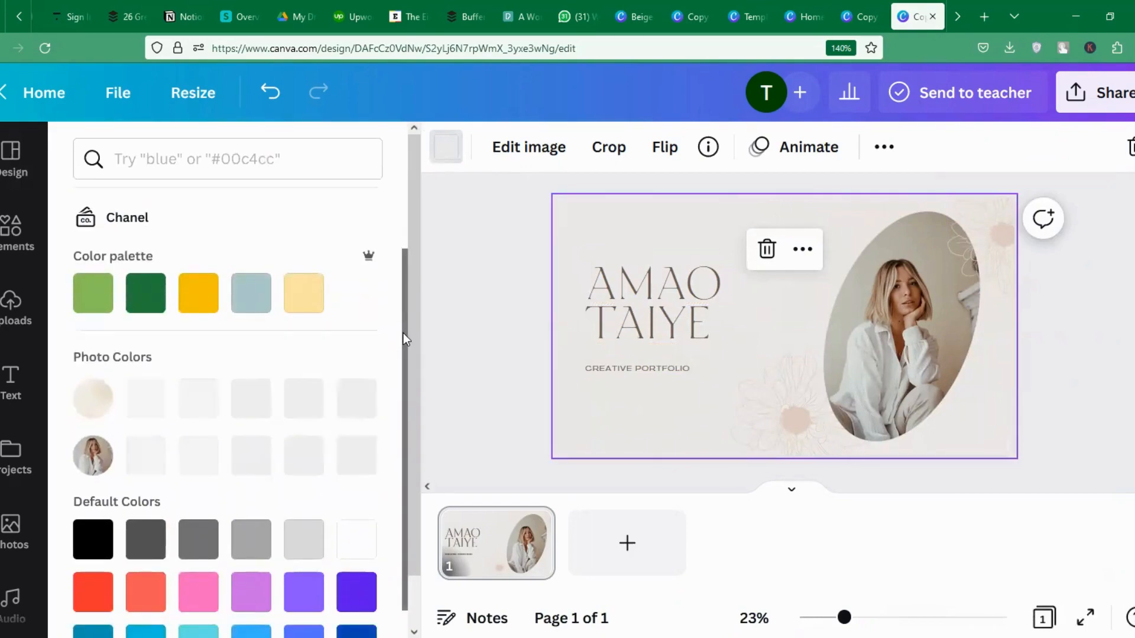
left_click(197, 591)
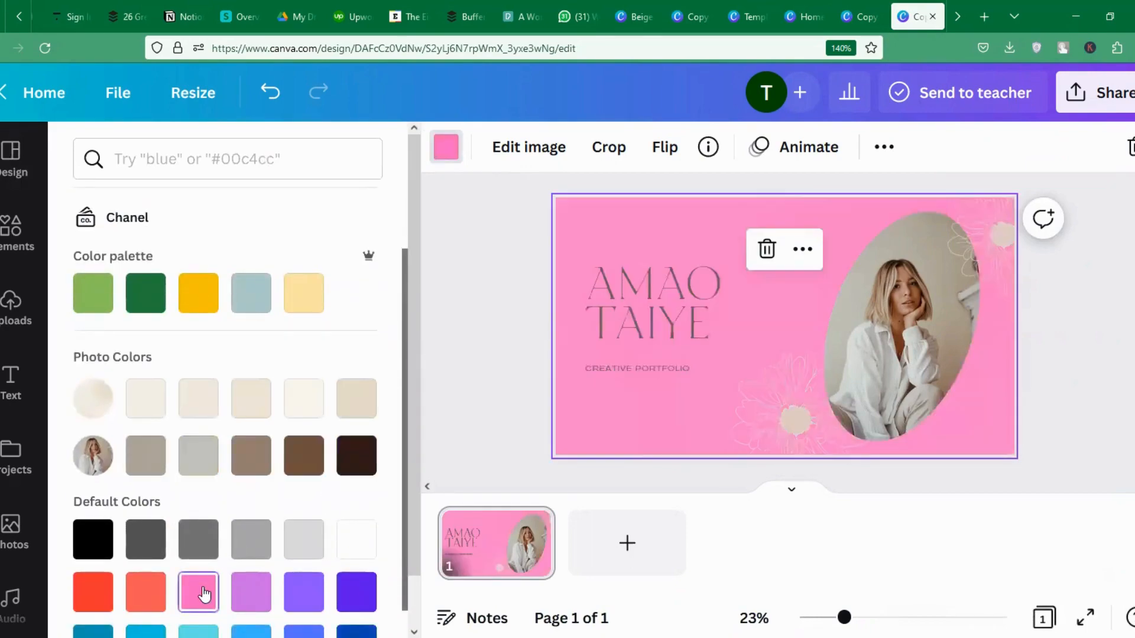
left_click(256, 594)
left_click(92, 590)
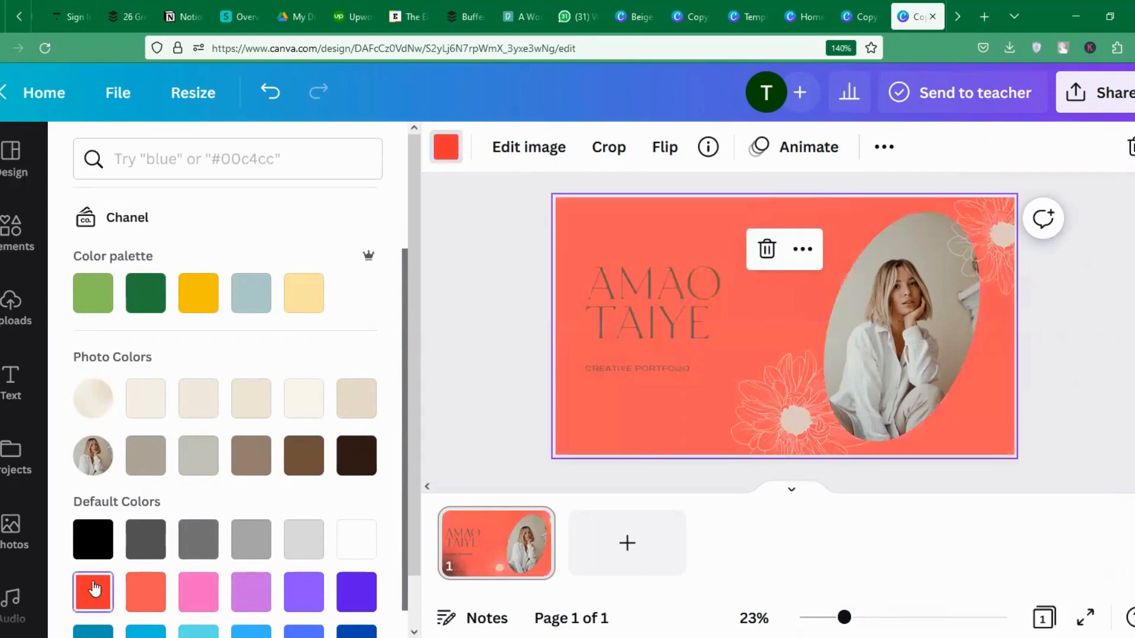
left_click(150, 595)
left_click(195, 594)
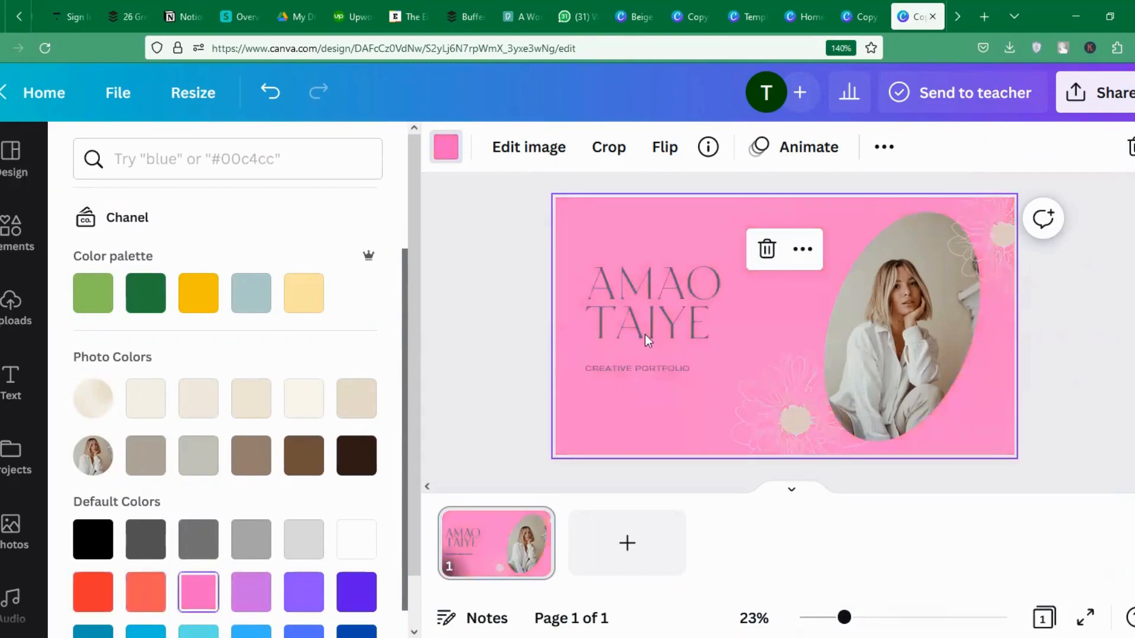
left_click(669, 370)
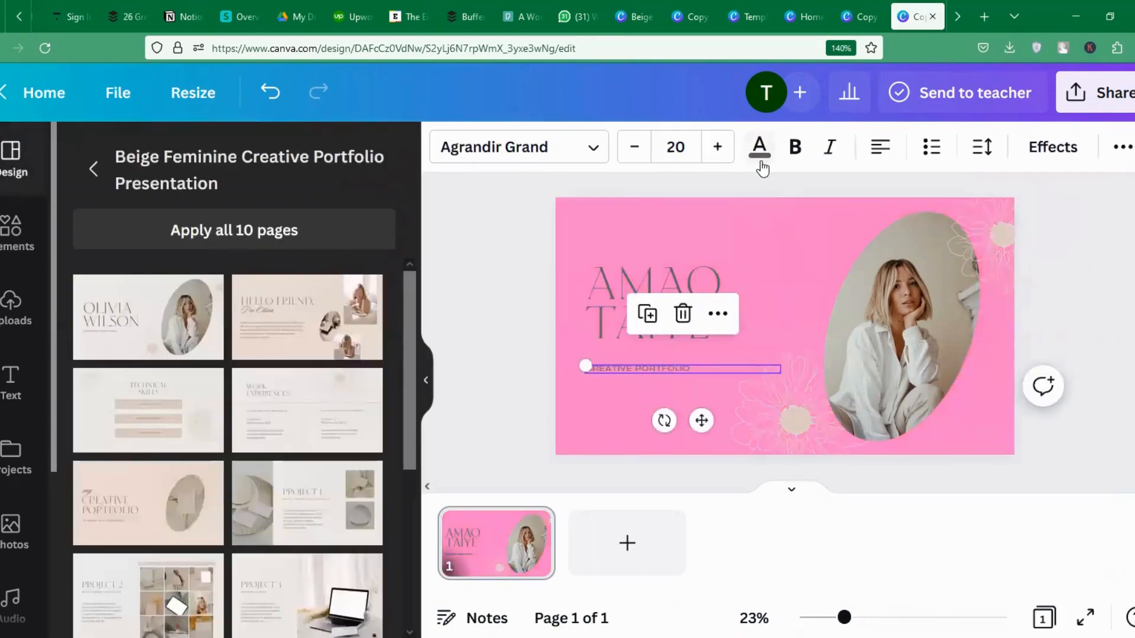
Make the CREATIVE PORTFOLIO subtitle cobalt blue and enlarge its font size two steps.
left_click(760, 146)
left_click_drag(404, 232, 392, 402)
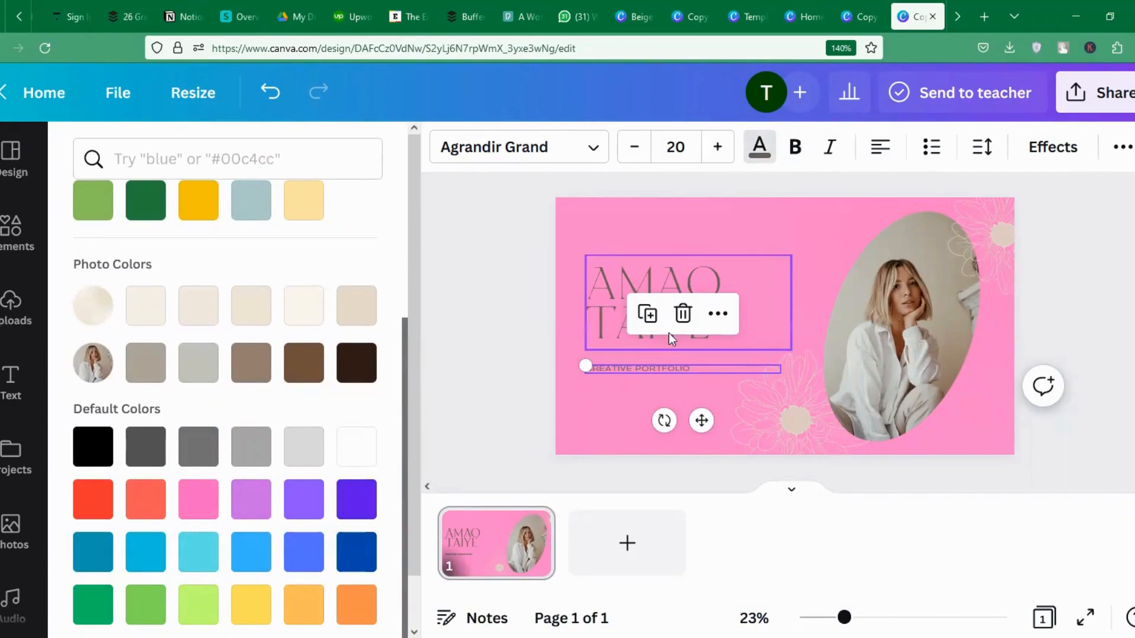
left_click(353, 569)
left_click(307, 553)
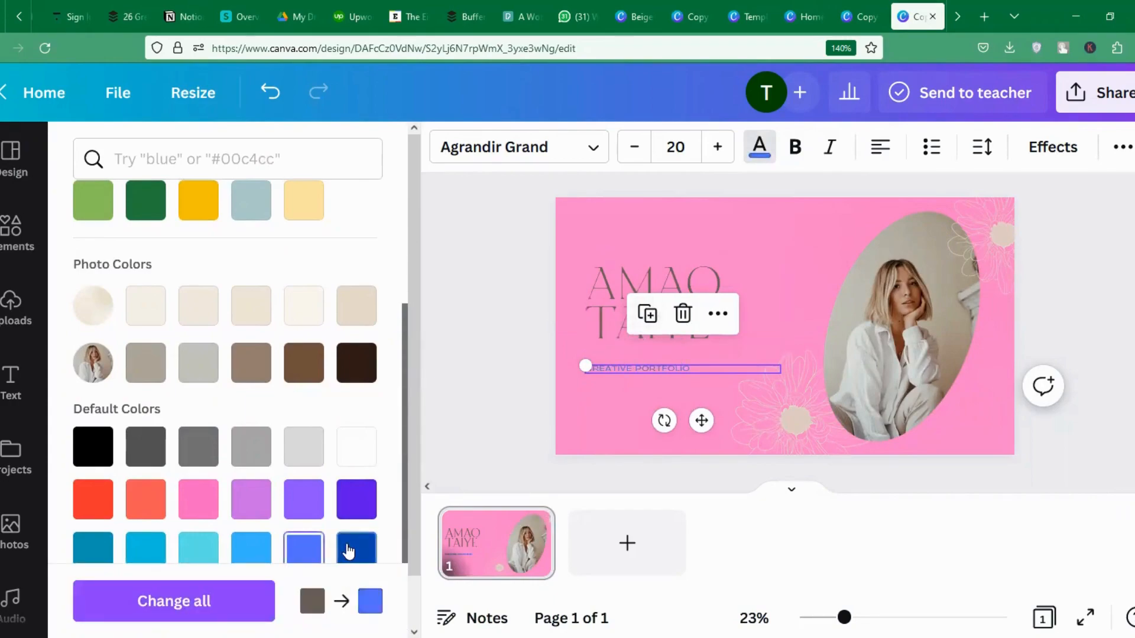
left_click(352, 549)
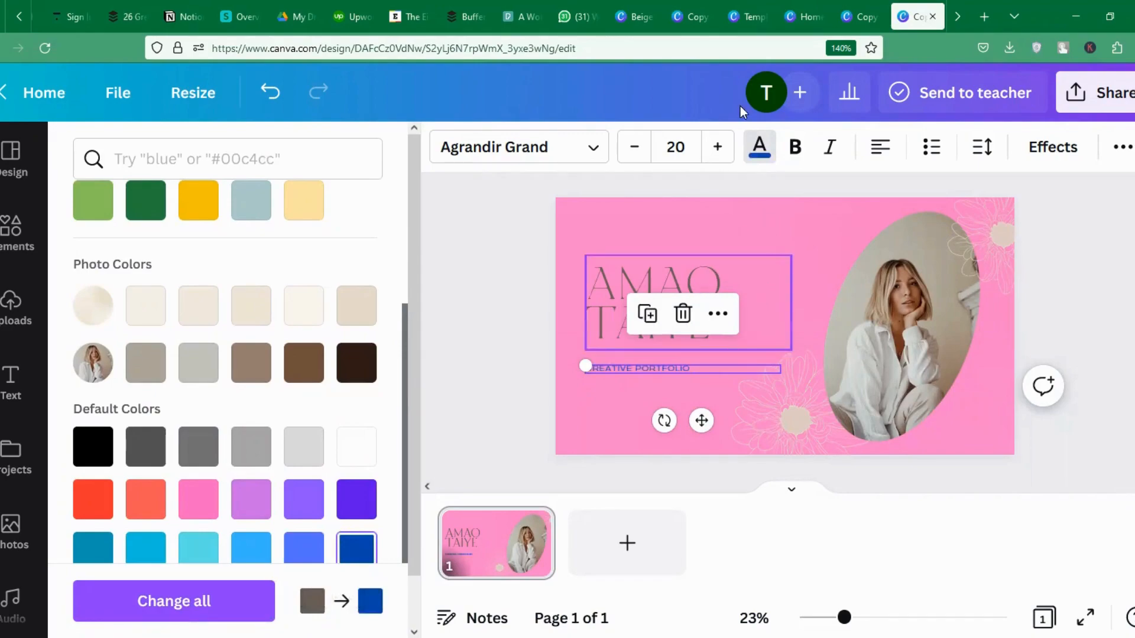
left_click(718, 147)
left_click(718, 147)
left_click(718, 147)
left_click(718, 147)
left_click(718, 147)
left_click(718, 148)
left_click(717, 148)
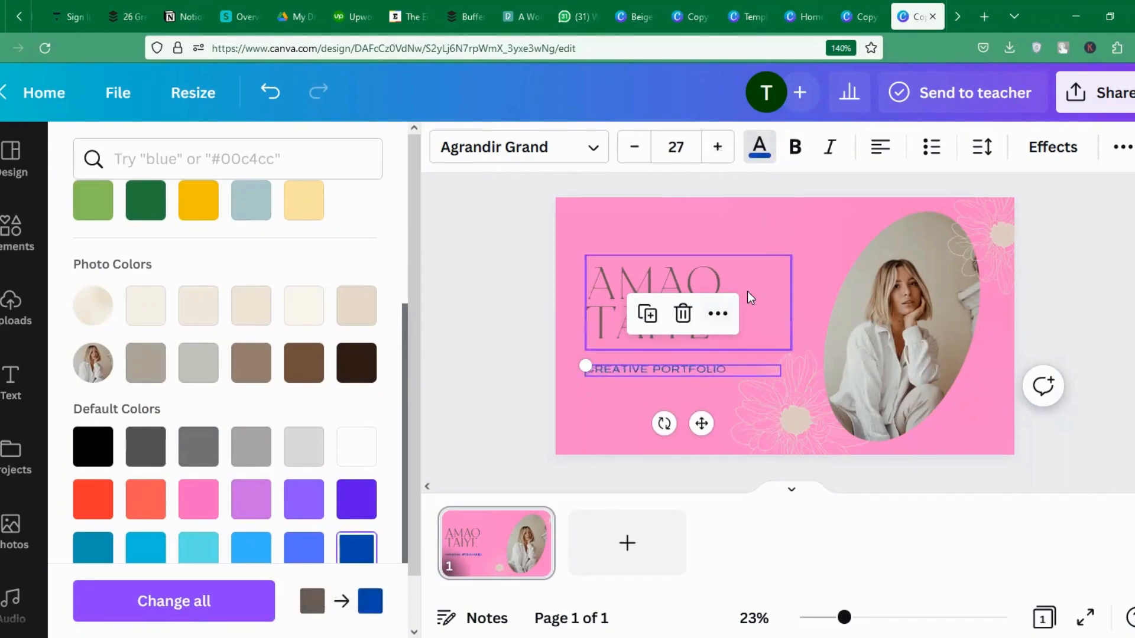
Colour the name heading dark blue and nudge it slightly up and left.
left_click(626, 272)
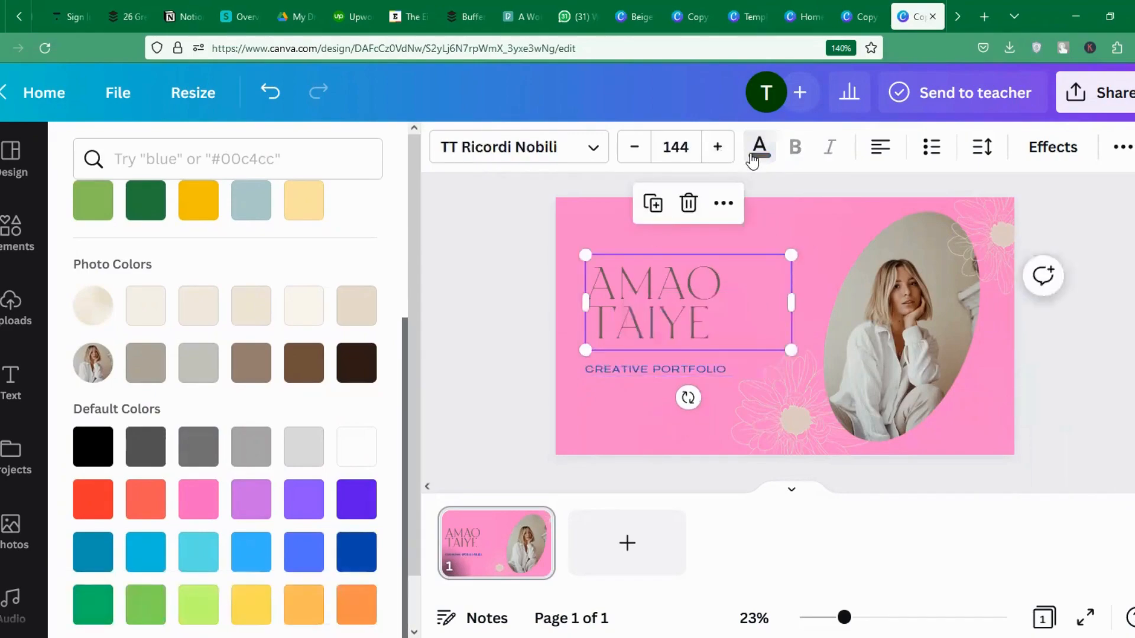
scroll(245, 226, "up", 3)
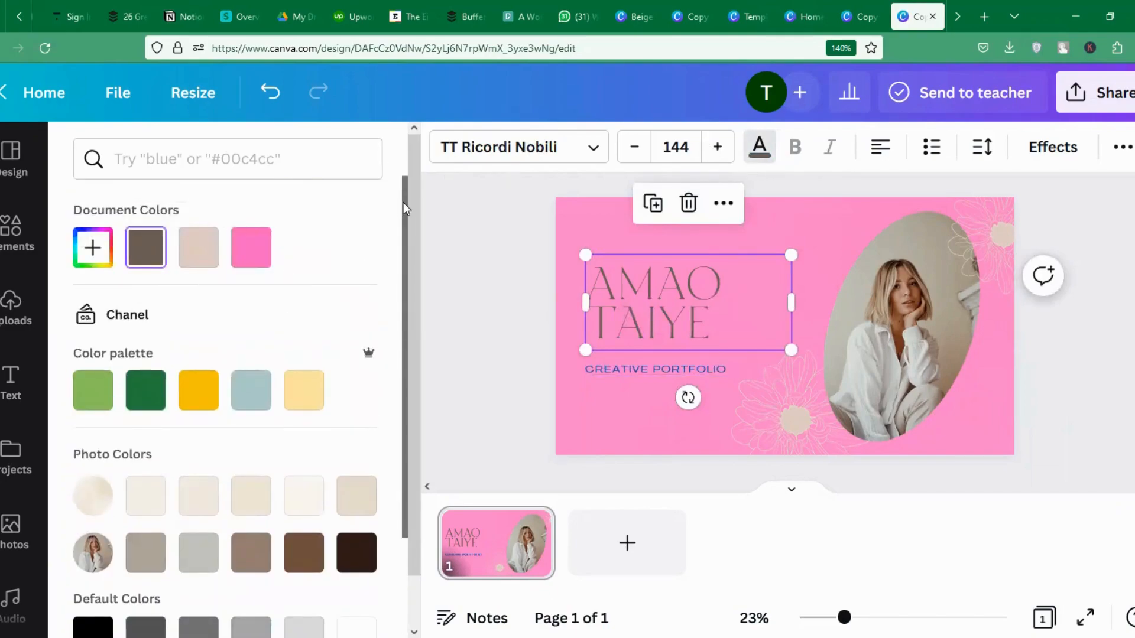
left_click_drag(403, 202, 410, 420)
left_click(357, 536)
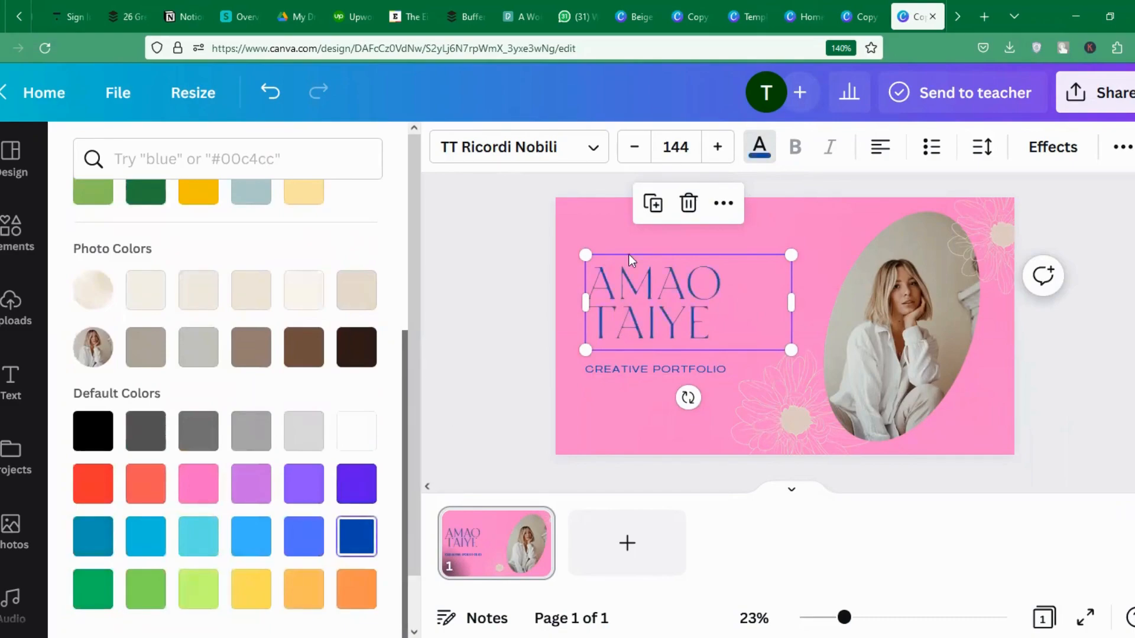
left_click_drag(665, 303, 661, 295)
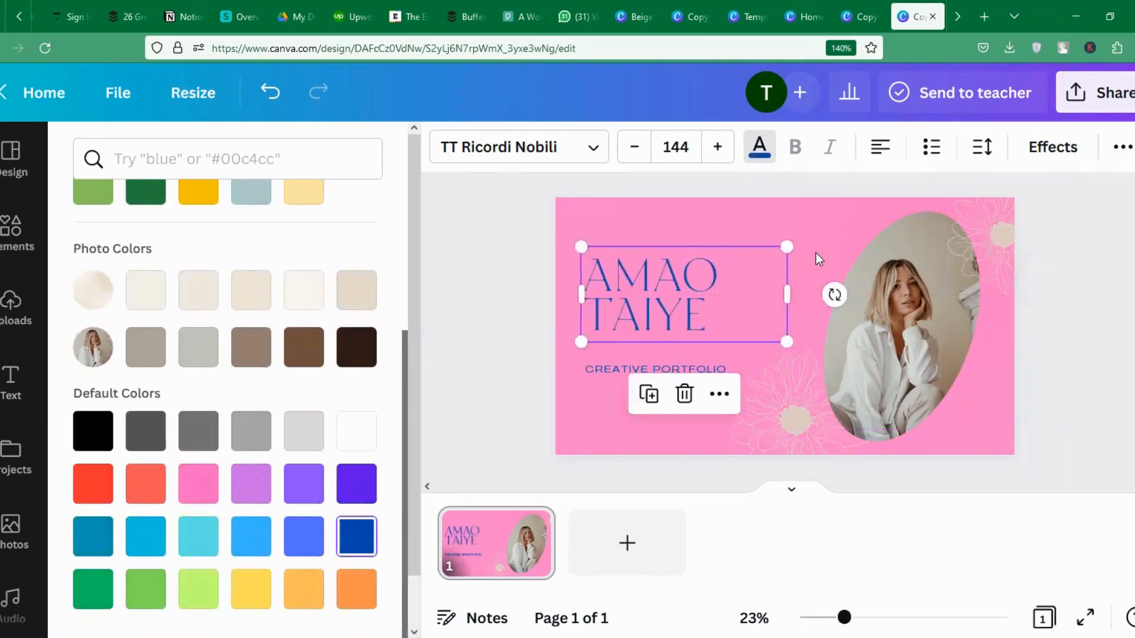
left_click(996, 225)
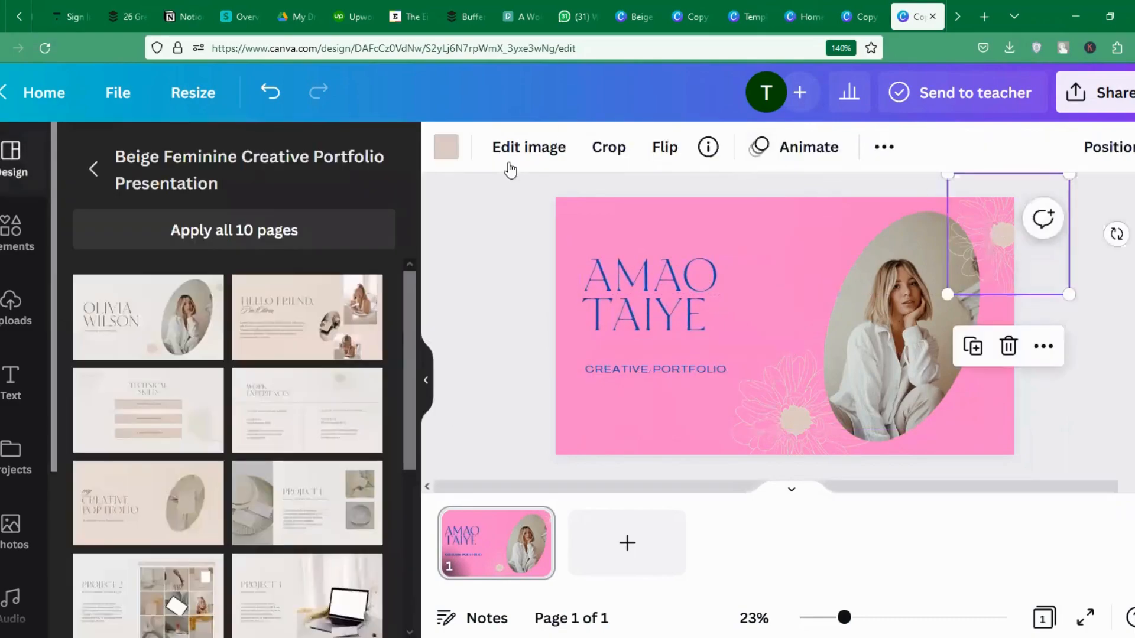
Recolour the top-right and lower flower graphics on the cover with the blue swatch.
left_click(447, 147)
left_click(155, 258)
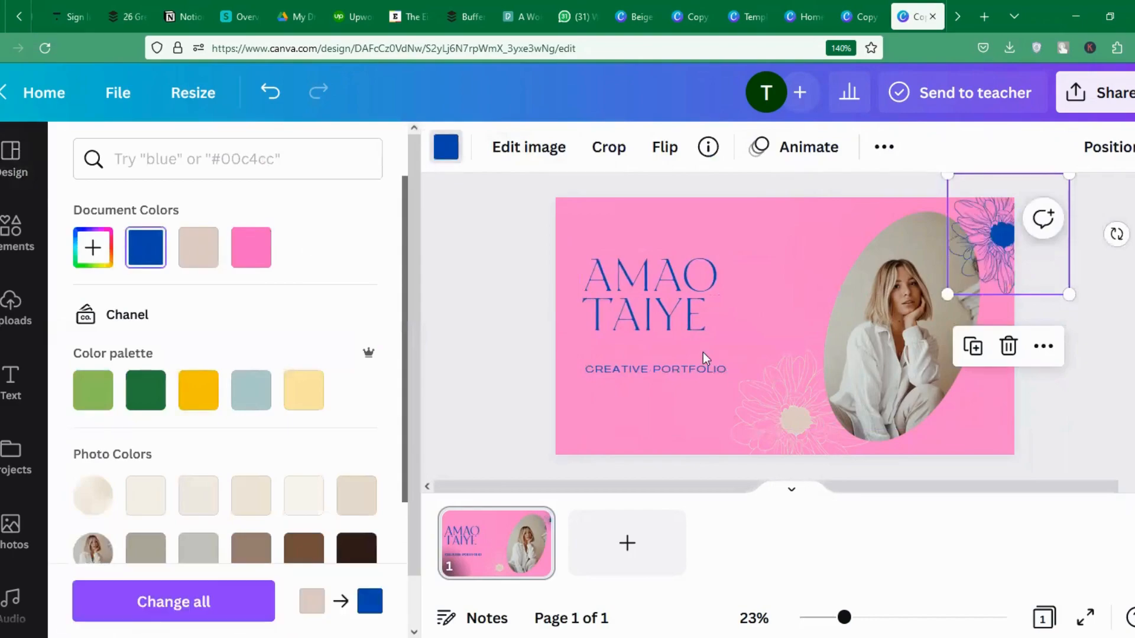
left_click(777, 411)
left_click(154, 254)
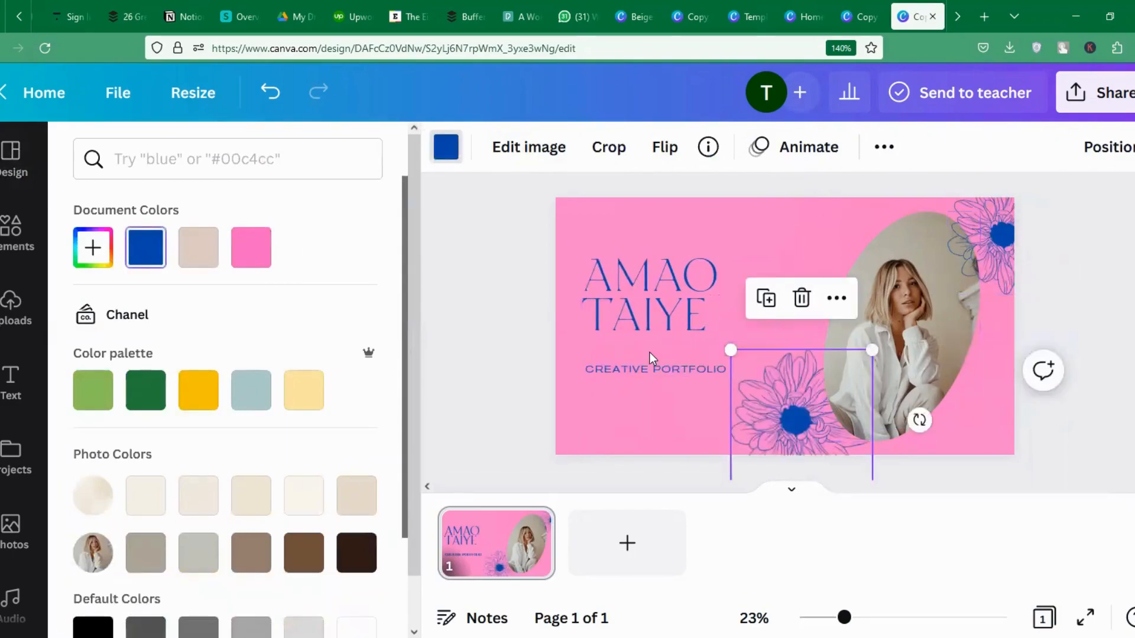
Nudge the CREATIVE PORTFOLIO line up, enlarge and reposition the cover photo, and send it backward.
left_click_drag(654, 367, 658, 352)
left_click(871, 321)
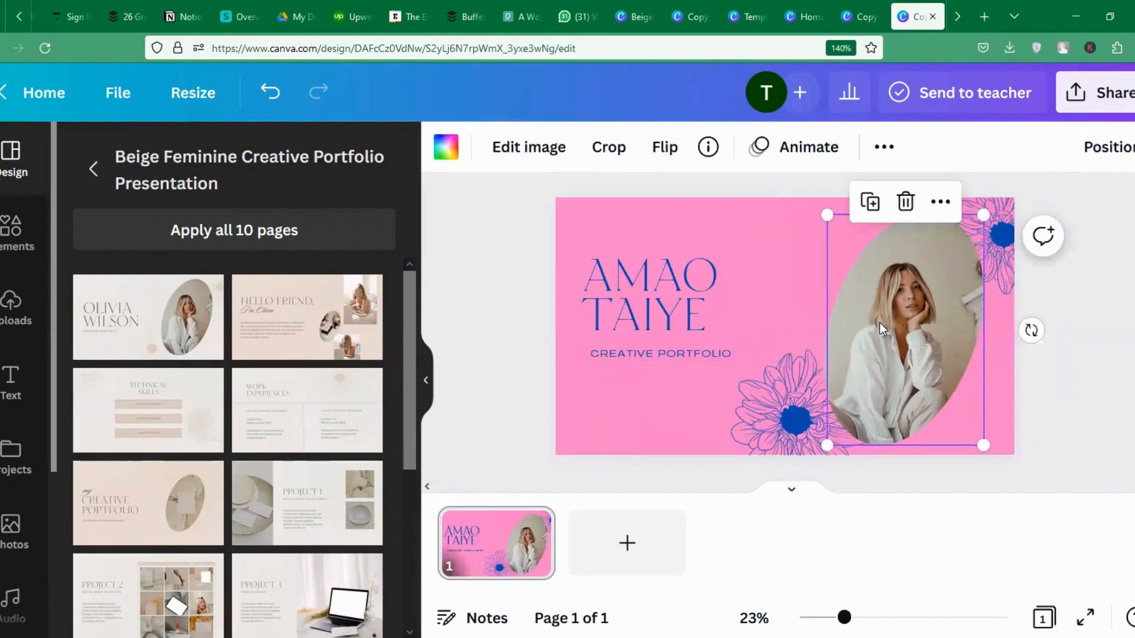
left_click_drag(880, 322, 867, 314)
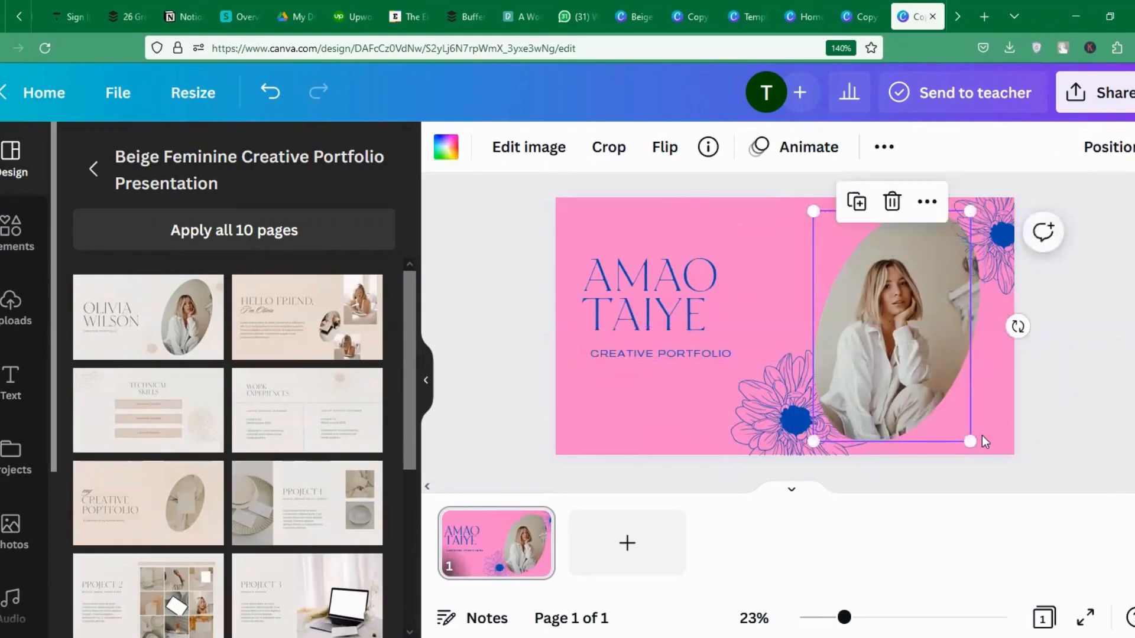
left_click_drag(971, 441, 976, 449)
left_click_drag(941, 383, 941, 379)
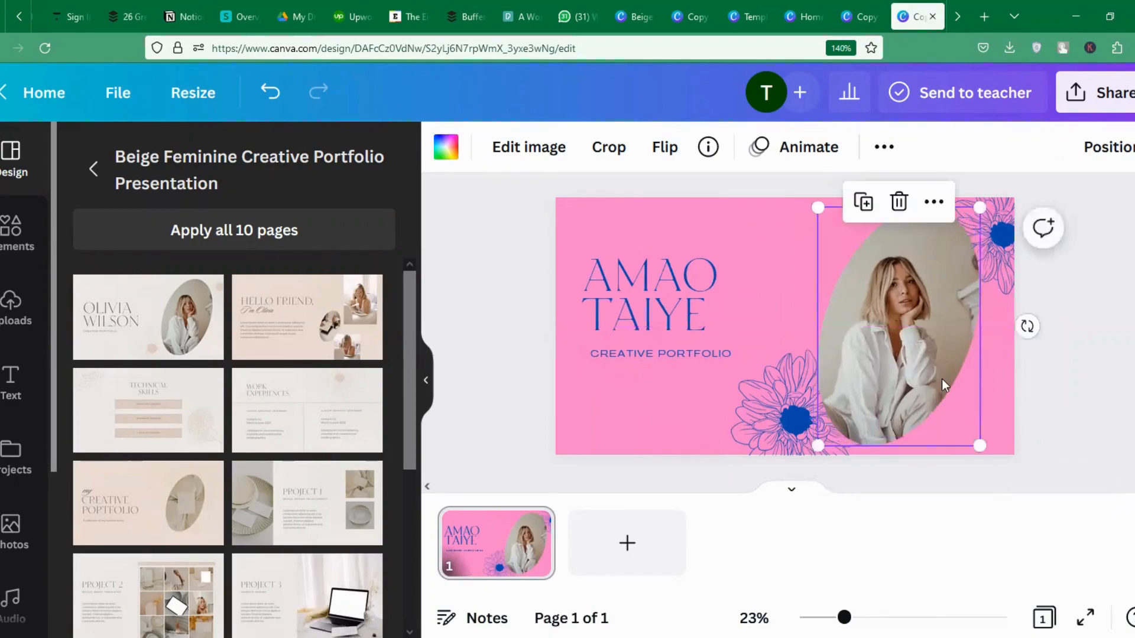
left_click(1128, 147)
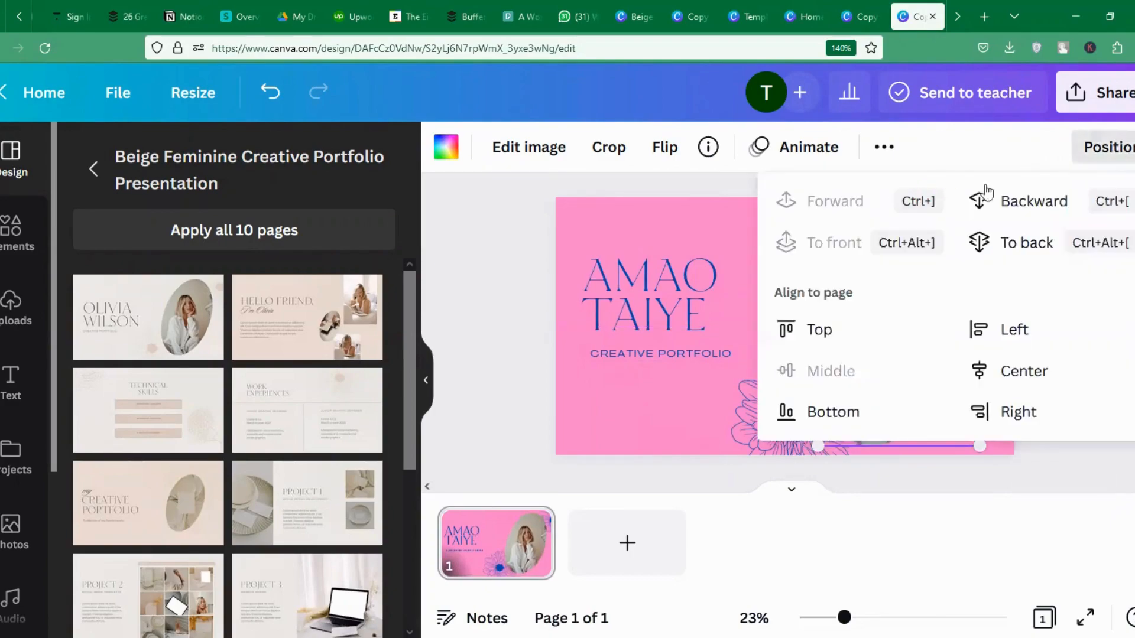
left_click(1019, 196)
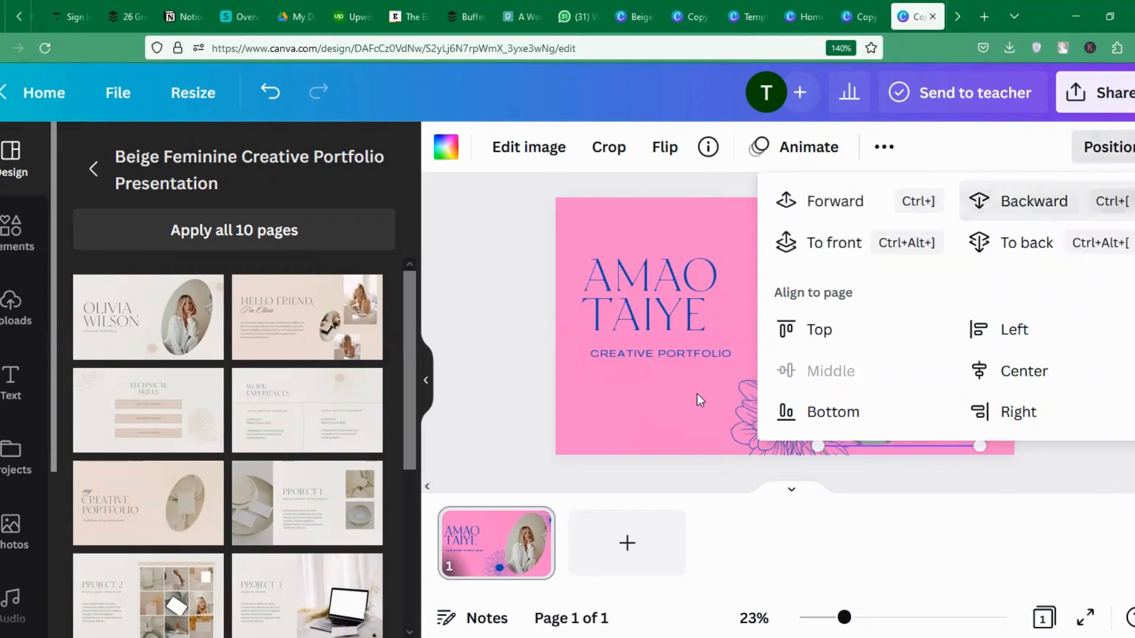
Deselect the photo and show the previously uploaded images.
left_click(674, 352)
left_click(596, 375)
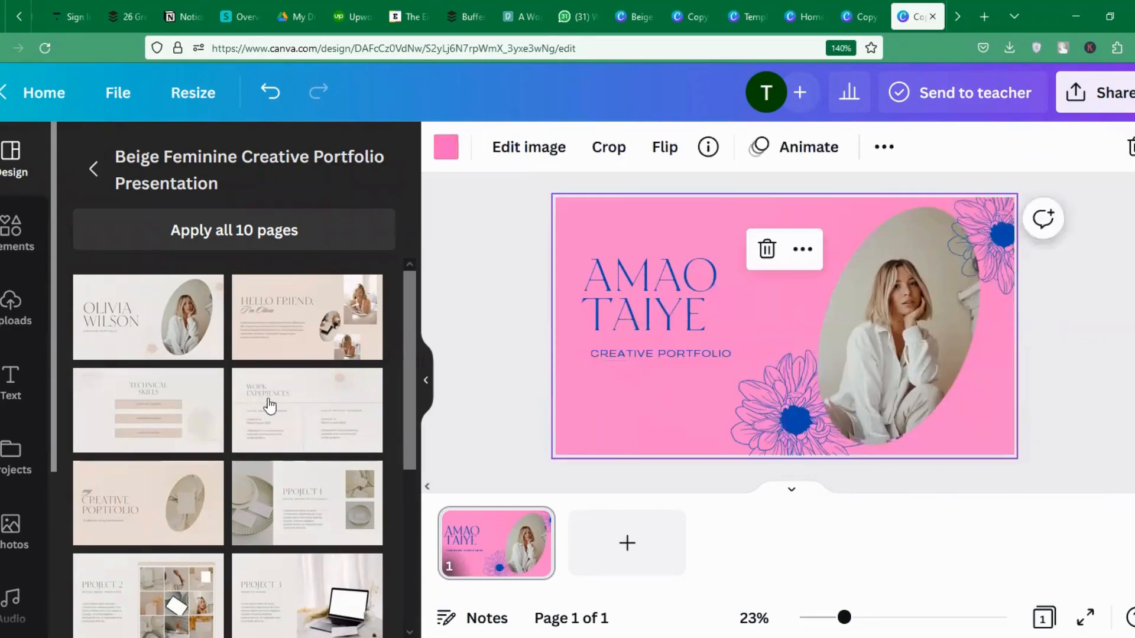
left_click(12, 319)
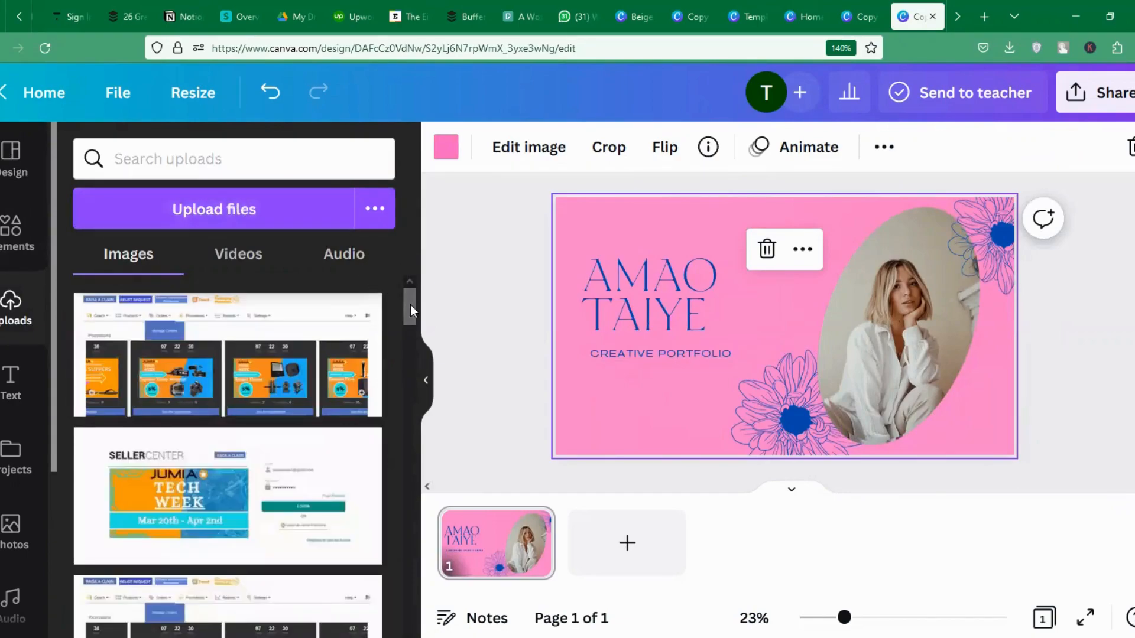
Drop the turquoise-dress upload into the cover's oval frame, then enlarge it and move it up-left.
left_click_drag(410, 304, 411, 587)
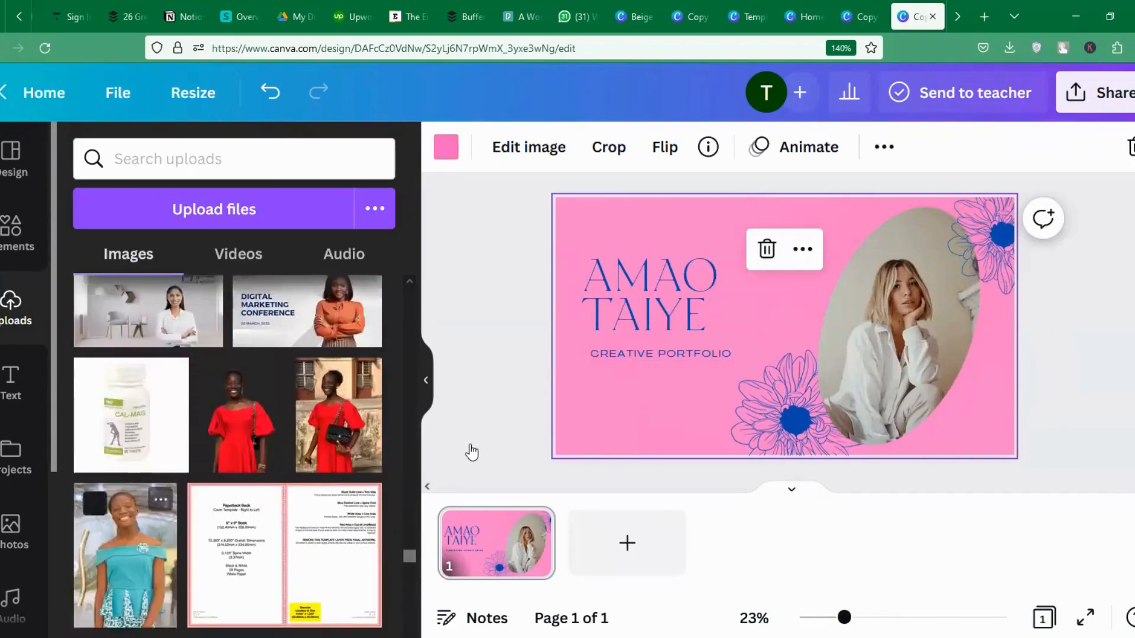
mouse_move(913, 342)
left_mouse_down()
mouse_move(871, 314)
mouse_move(897, 341)
left_mouse_up()
left_click(843, 294)
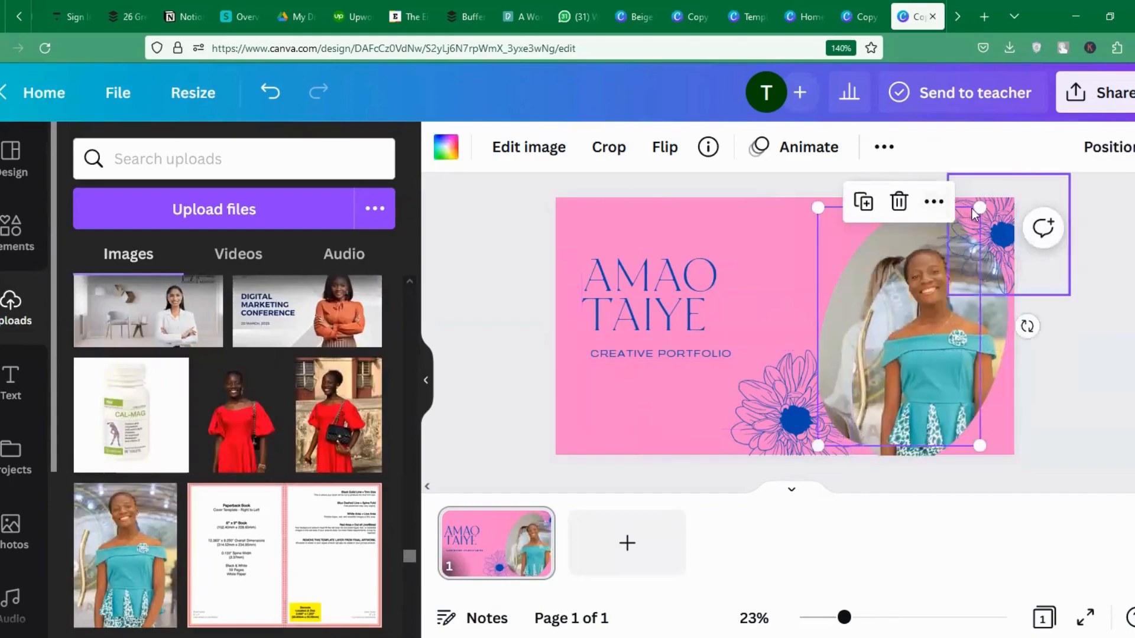
left_click_drag(979, 208, 986, 202)
left_click_drag(925, 323, 948, 360)
left_click_drag(952, 410, 930, 387)
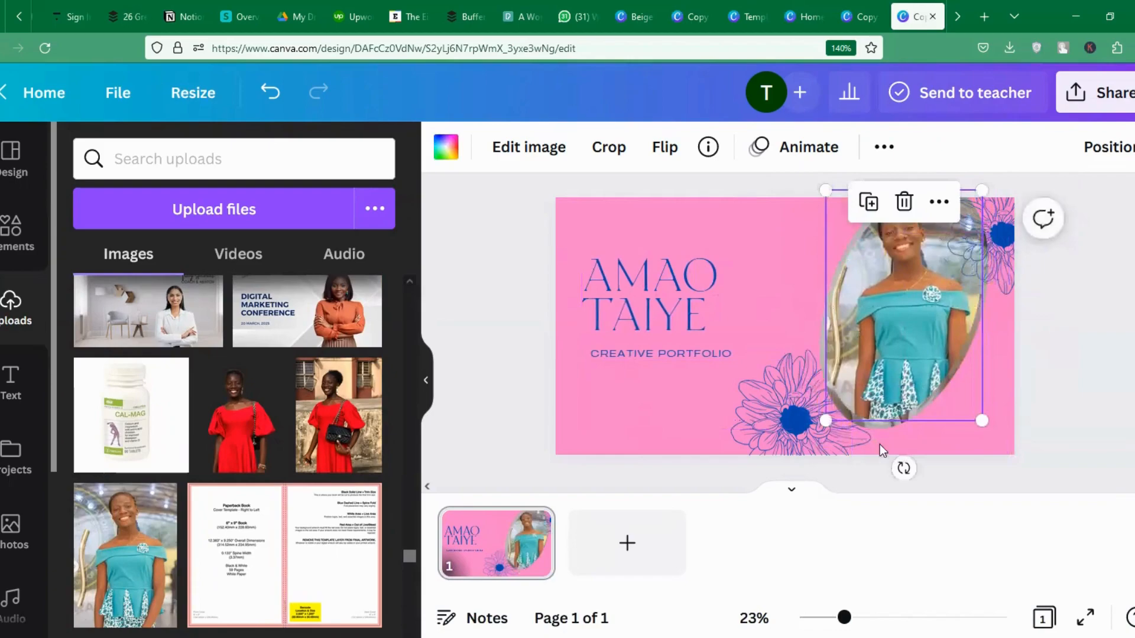
Give the oval photo frame a blue border from the document colours.
left_click(445, 147)
left_click(146, 247)
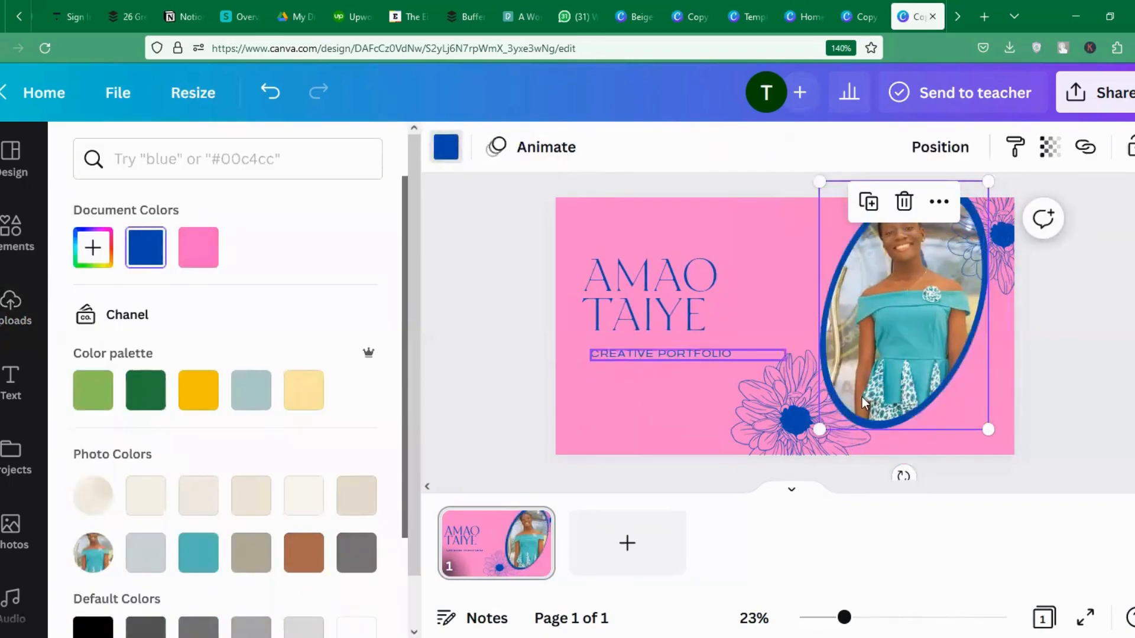
left_click(1126, 371)
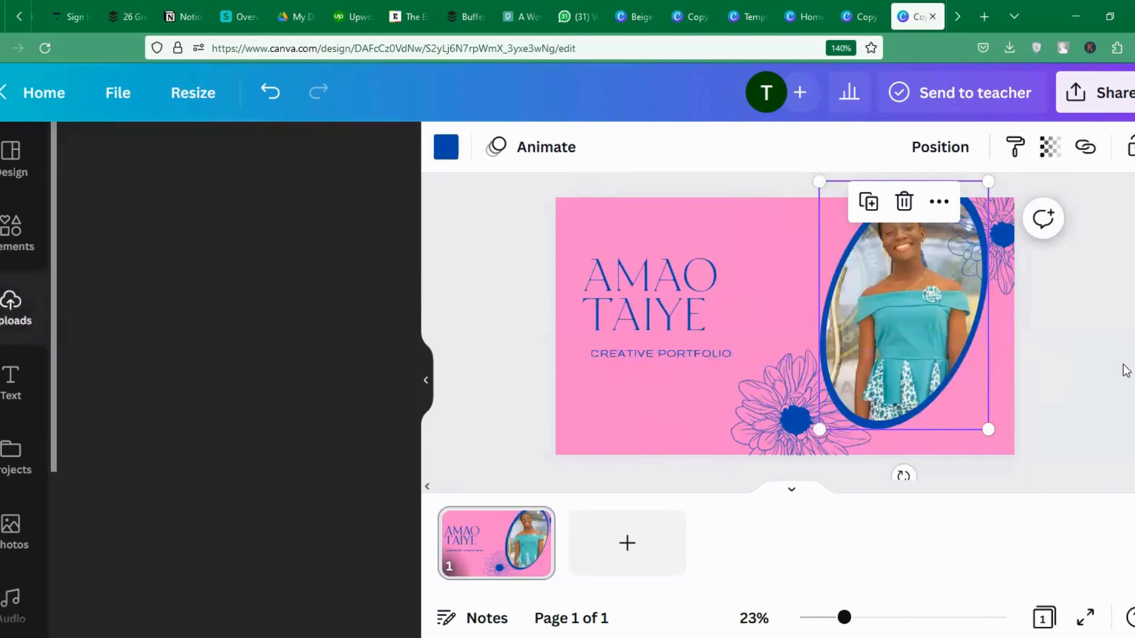
left_click(1114, 333)
Align the photo inside the blue oval ring, then bring back the template's page designs.
left_click(768, 292)
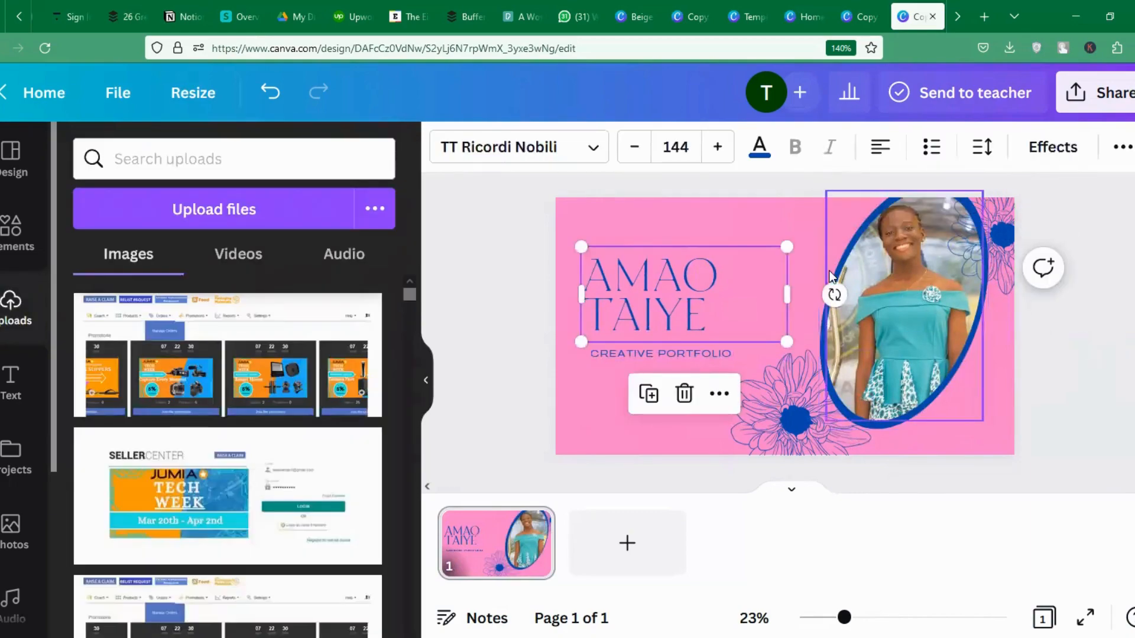
left_click_drag(824, 278, 870, 277)
mouse_move(835, 327)
left_mouse_down()
mouse_move(830, 342)
mouse_move(842, 310)
left_mouse_up()
left_click(936, 376)
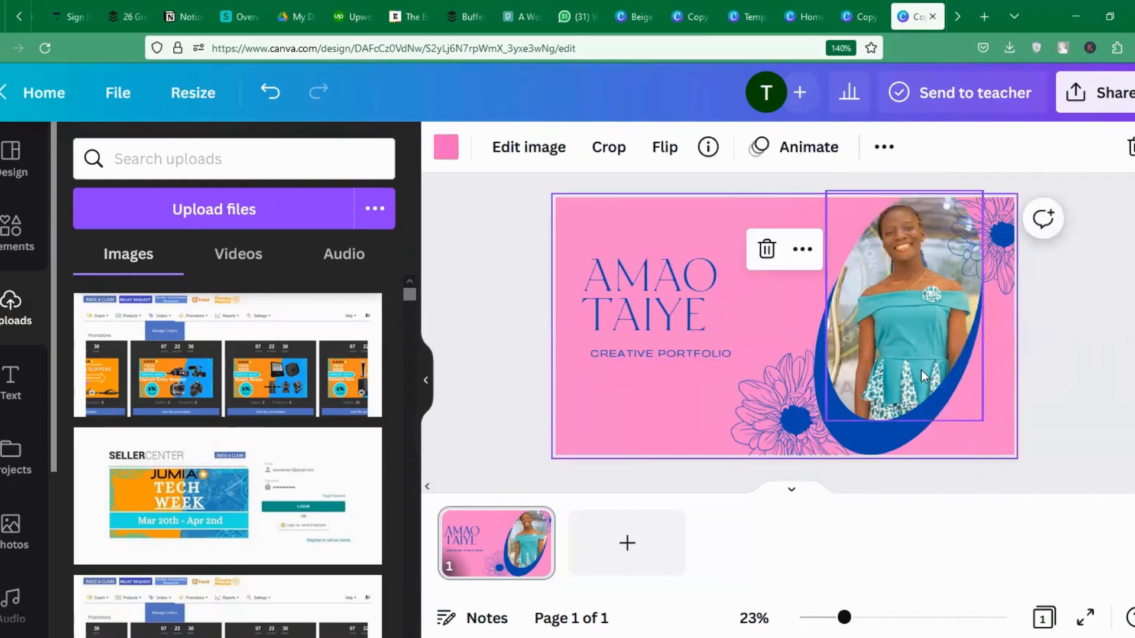
left_click_drag(925, 376, 915, 388)
left_click(1031, 361)
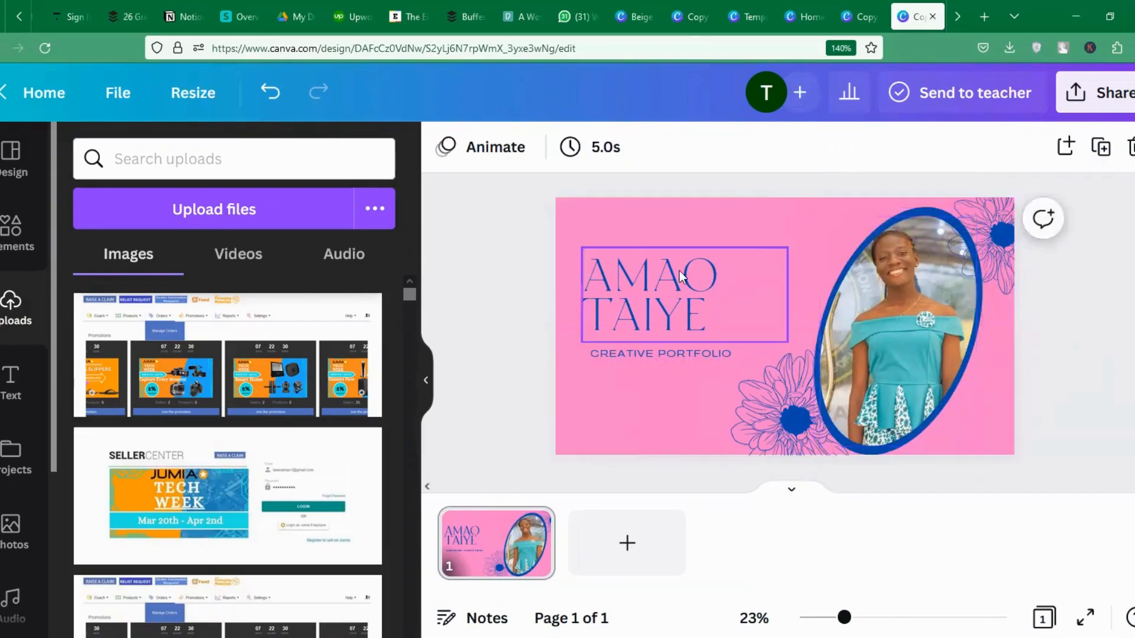
left_click(11, 155)
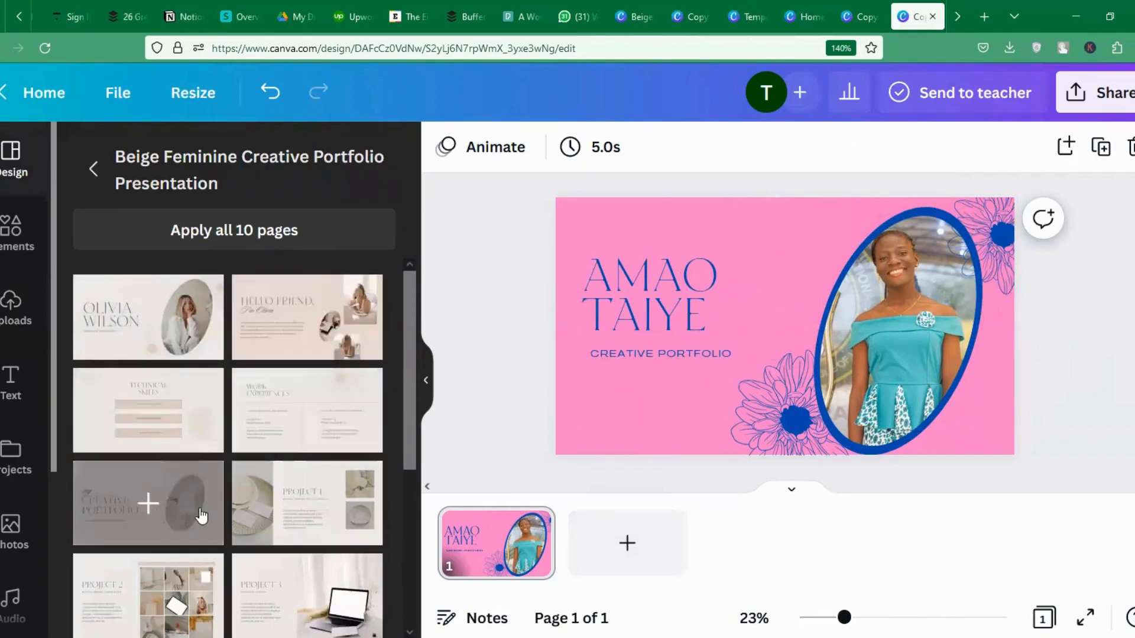
Add a second page using the Hello Friend layout and make its background pink.
left_click(591, 558)
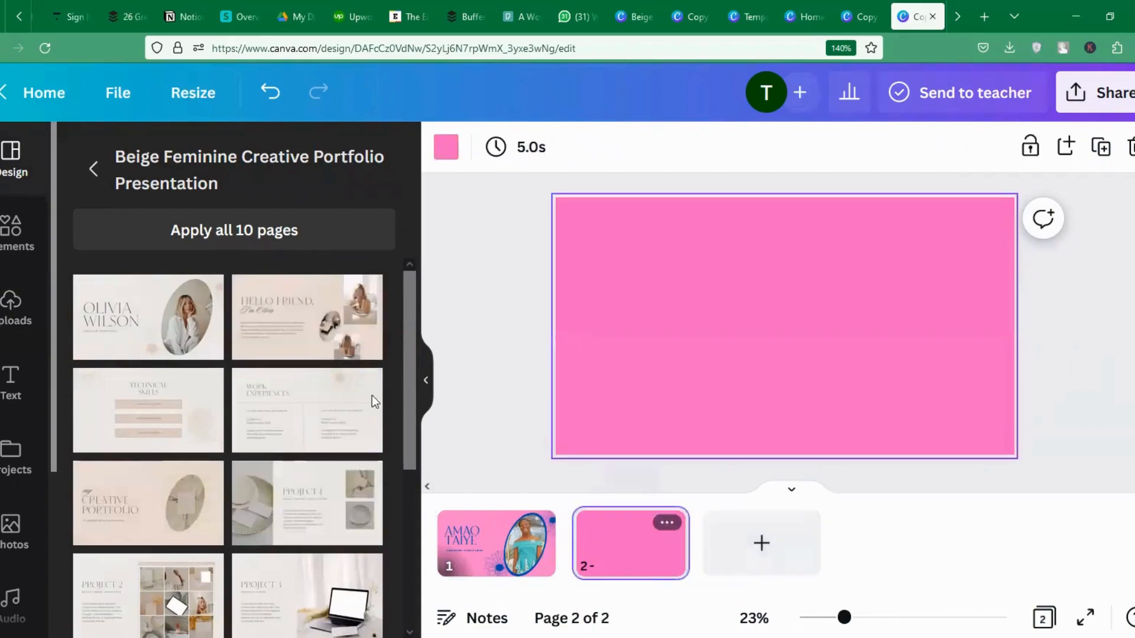
left_click(293, 321)
left_click(627, 250)
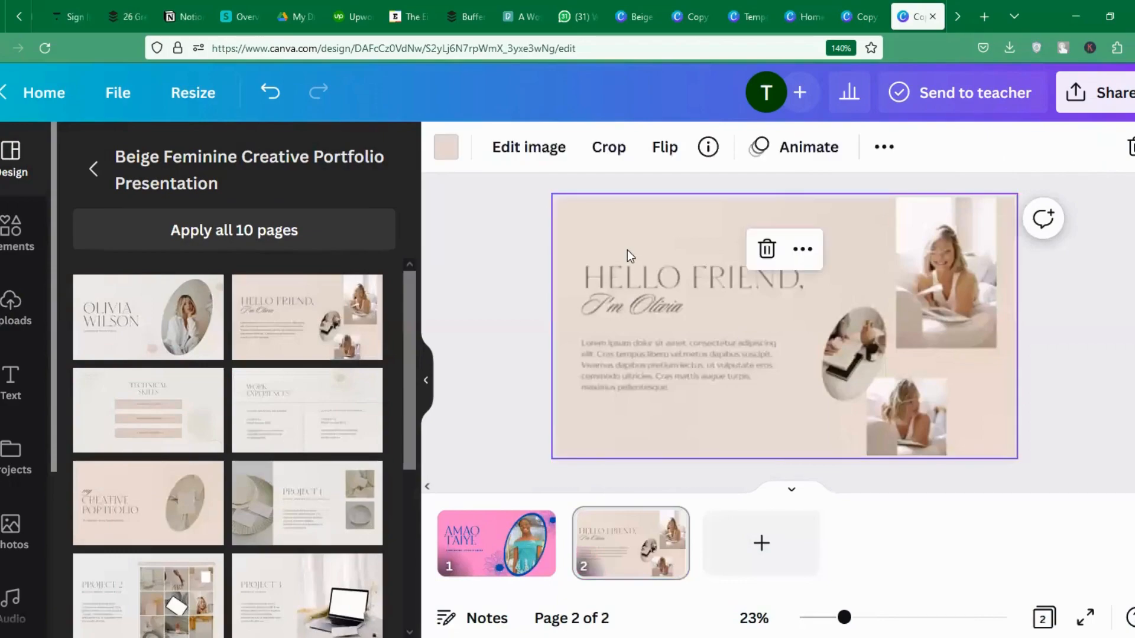
left_click(445, 147)
left_click(308, 241)
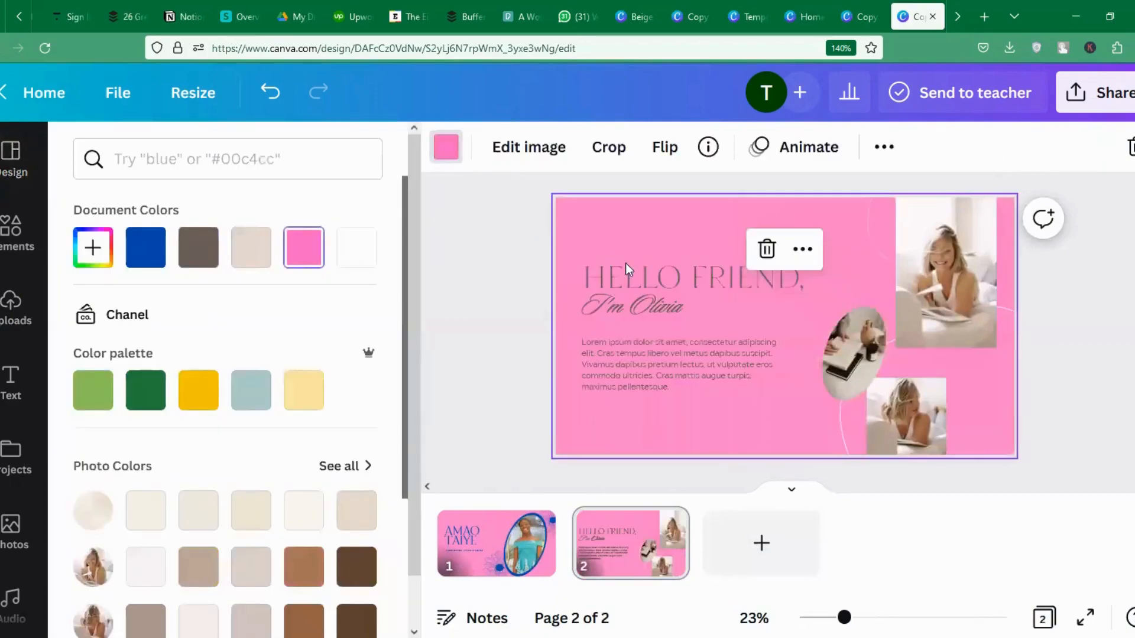
Colour the HELLO FRIEND heading and the script subtitle blue.
left_click(651, 271)
left_click(759, 146)
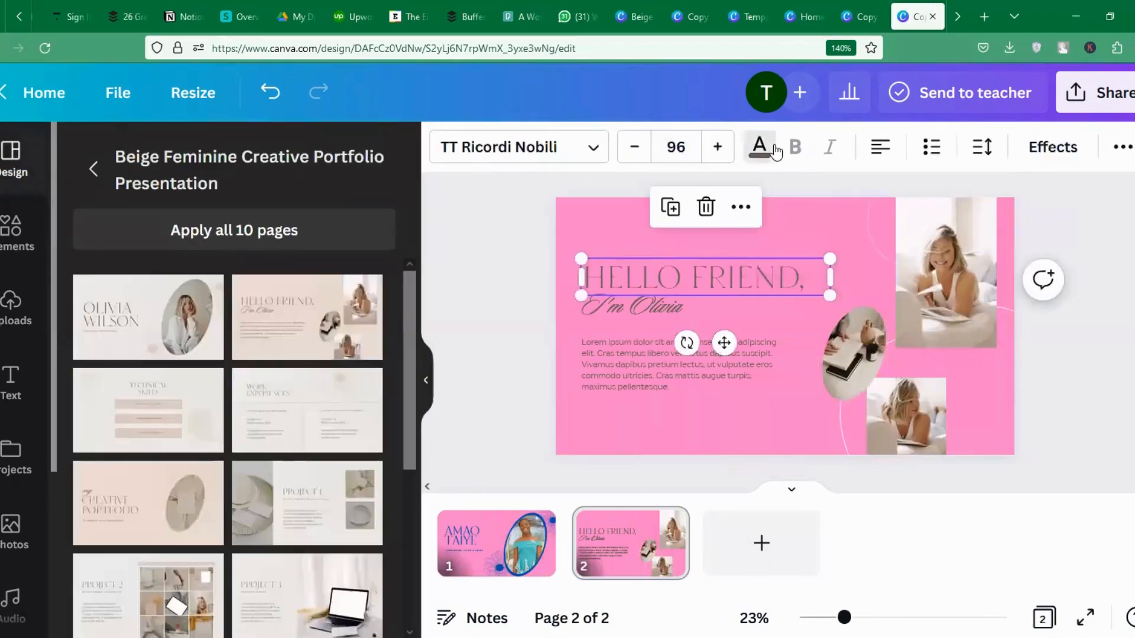
left_click(146, 247)
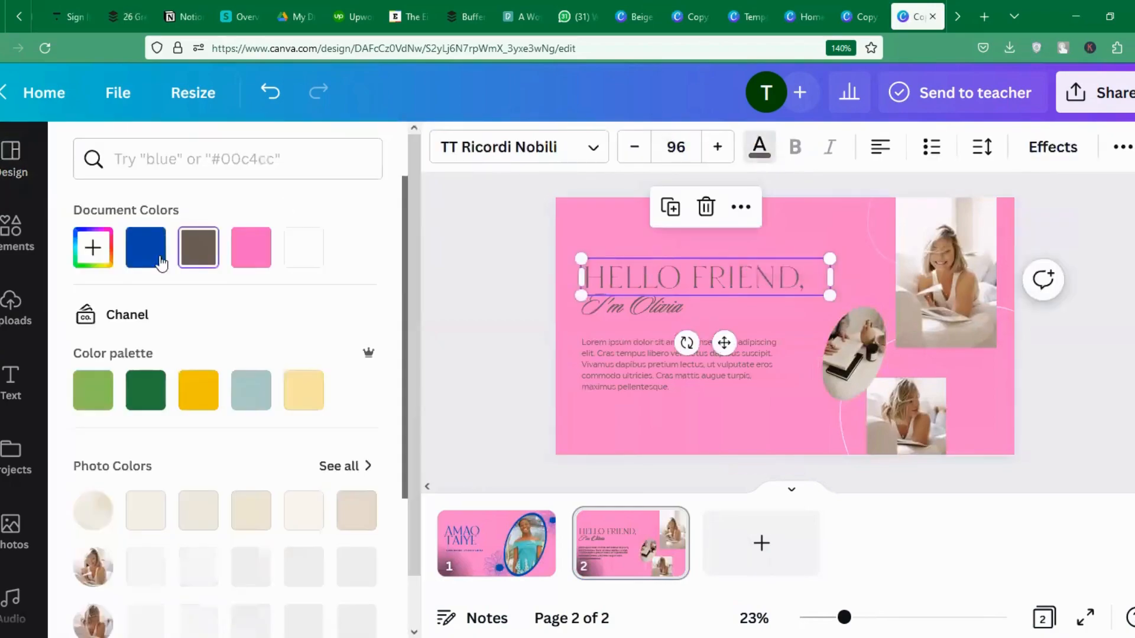
left_click(615, 308)
left_click(160, 257)
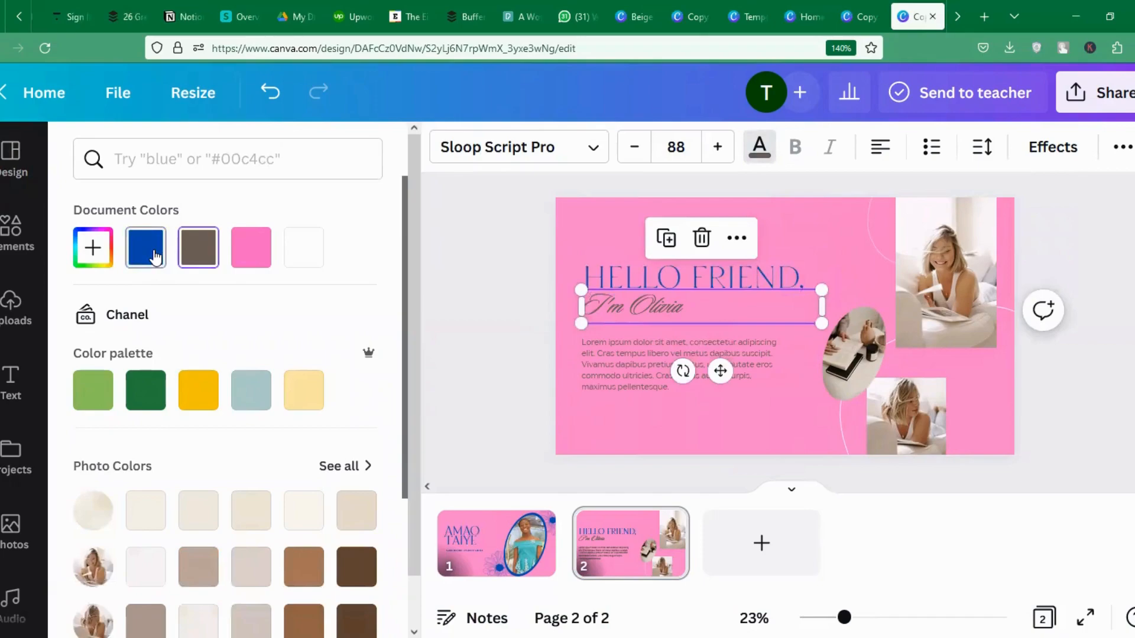
left_click(604, 356)
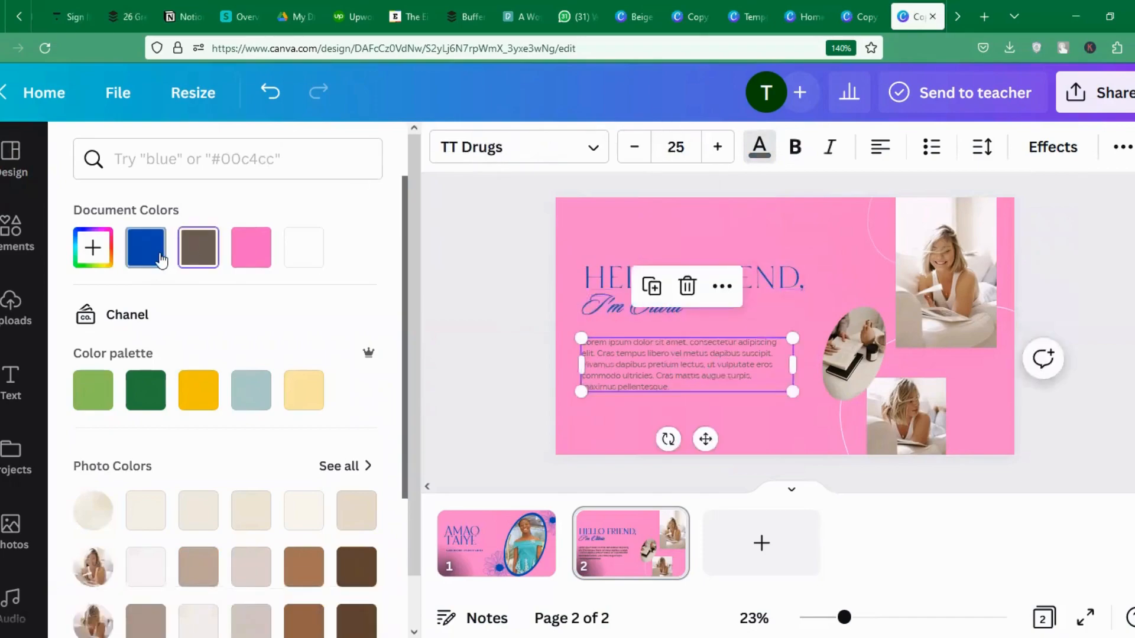
left_click(614, 305)
left_click(723, 309)
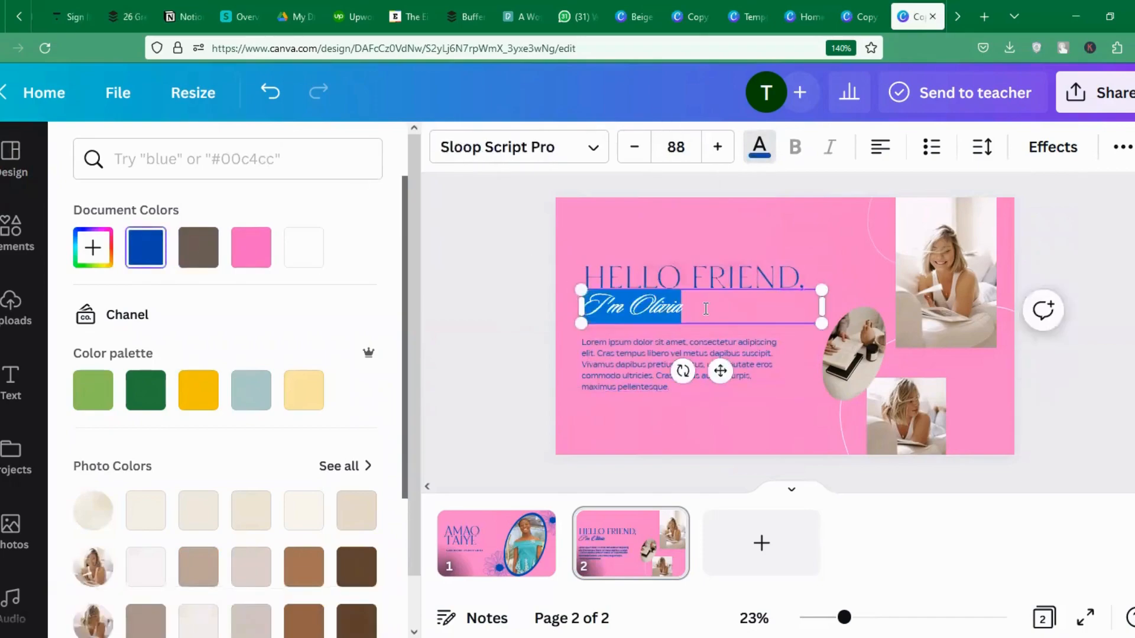
Replace the placeholder name in the script line with a new first name.
left_click(706, 309)
key("BackSpace")
key("BackSpace")
key("BackSpace")
key("BackSpace")
key("BackSpace")
key("BackSpace")
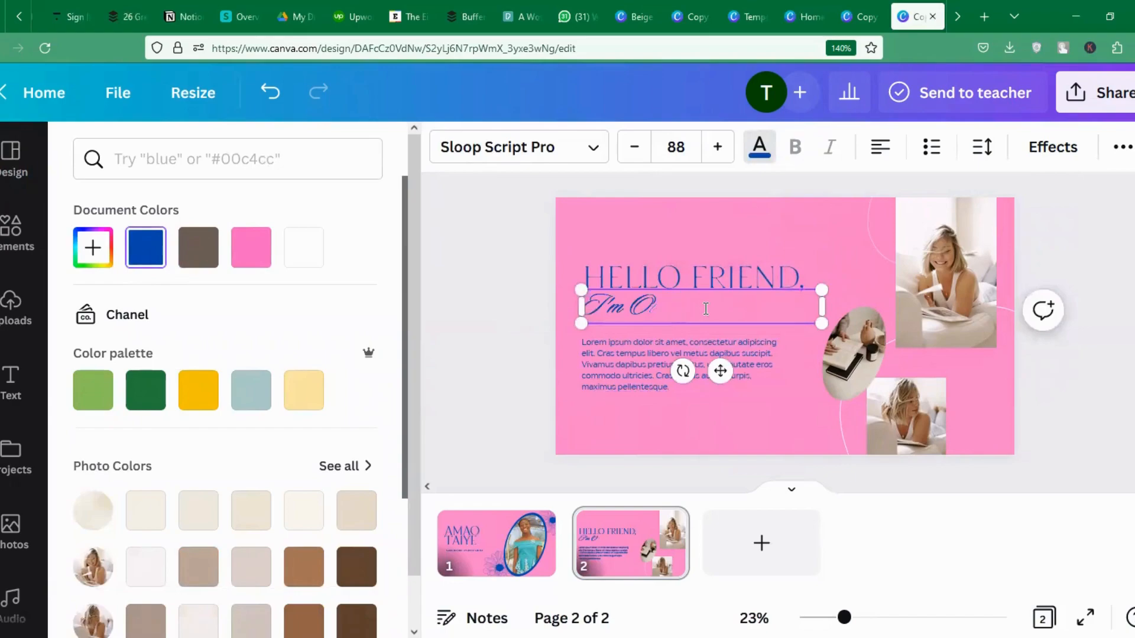
type("Taiye")
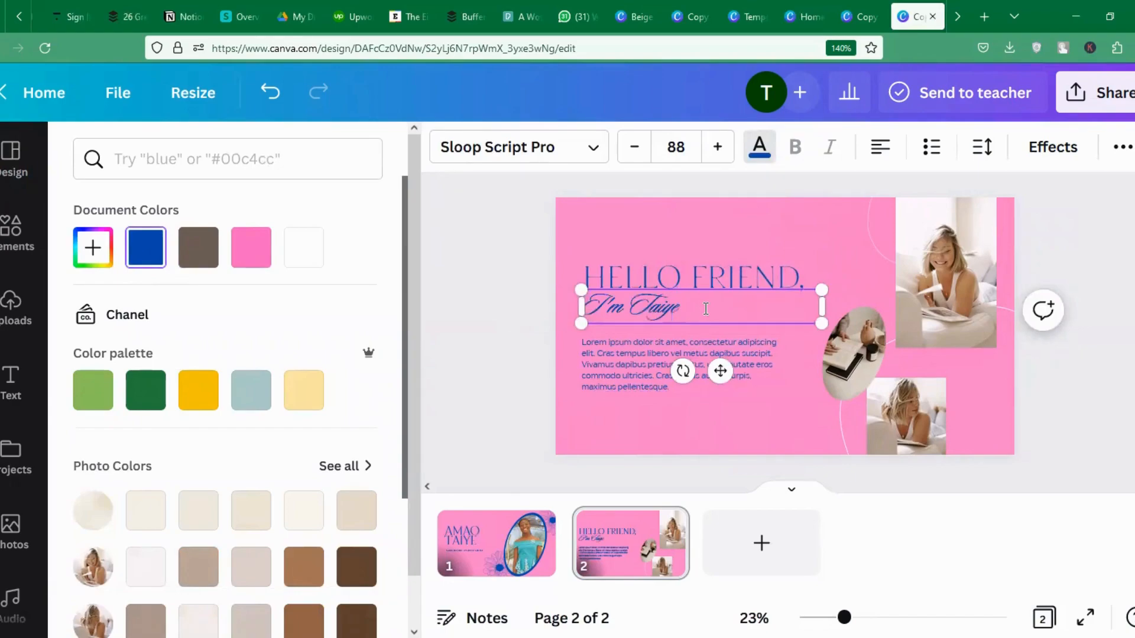
Replace the Lorem ipsum paragraph with a two-paragraph virtual-assistant bio mentioning 50% productivity and administrative tasks.
double_click(631, 374)
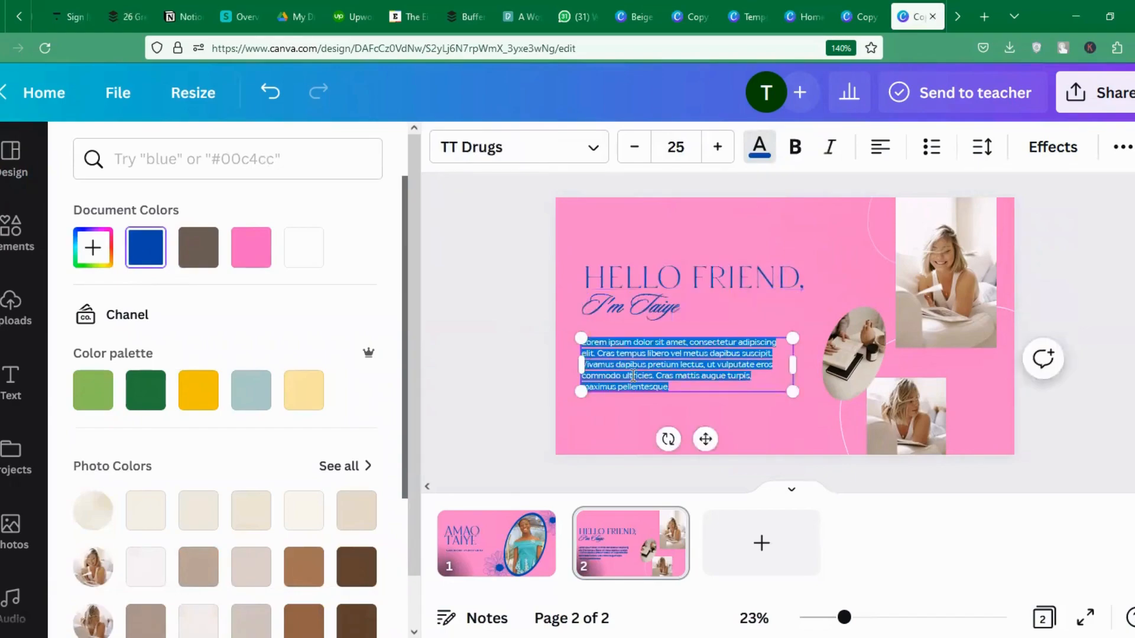
key("BackSpace")
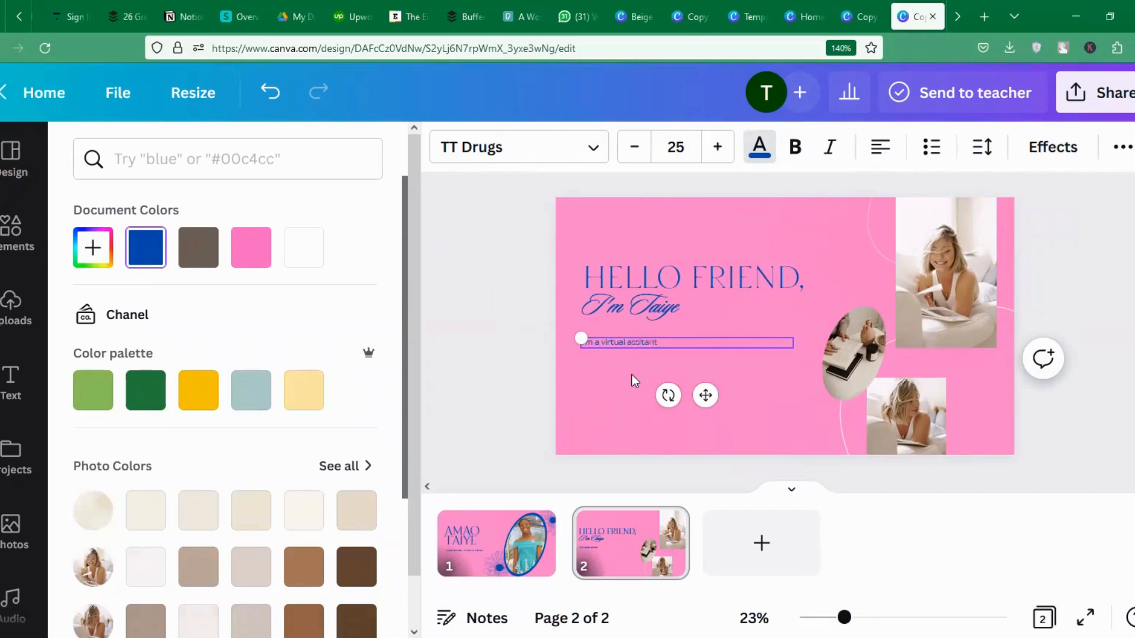
type("I'm a virtual assitant with expertis")
type("e in helping b")
type("usy")
type(" CEOs.")
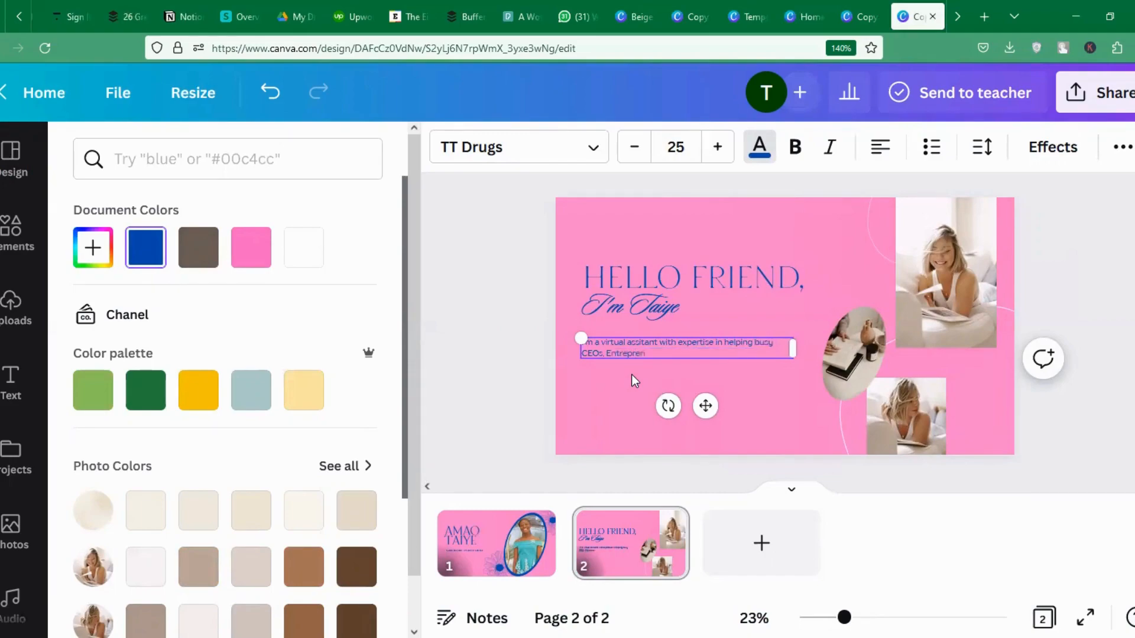
type(" Entrepreneurs and Small business owb")
key("BackSpace")
type("neurs and Small business owners ma")
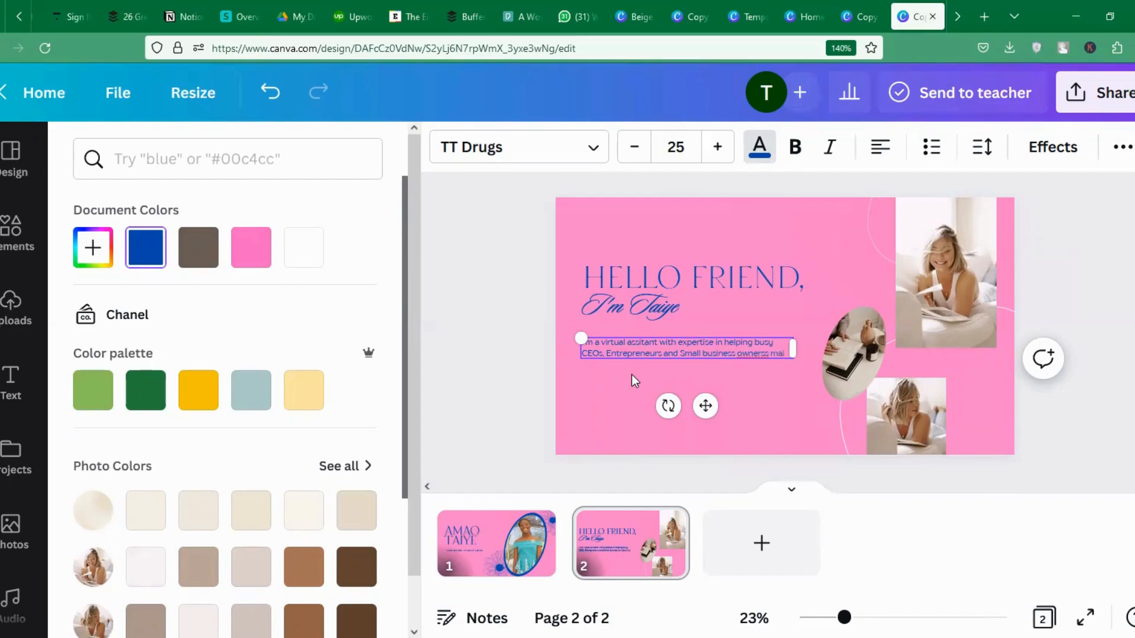
type("ximise the")
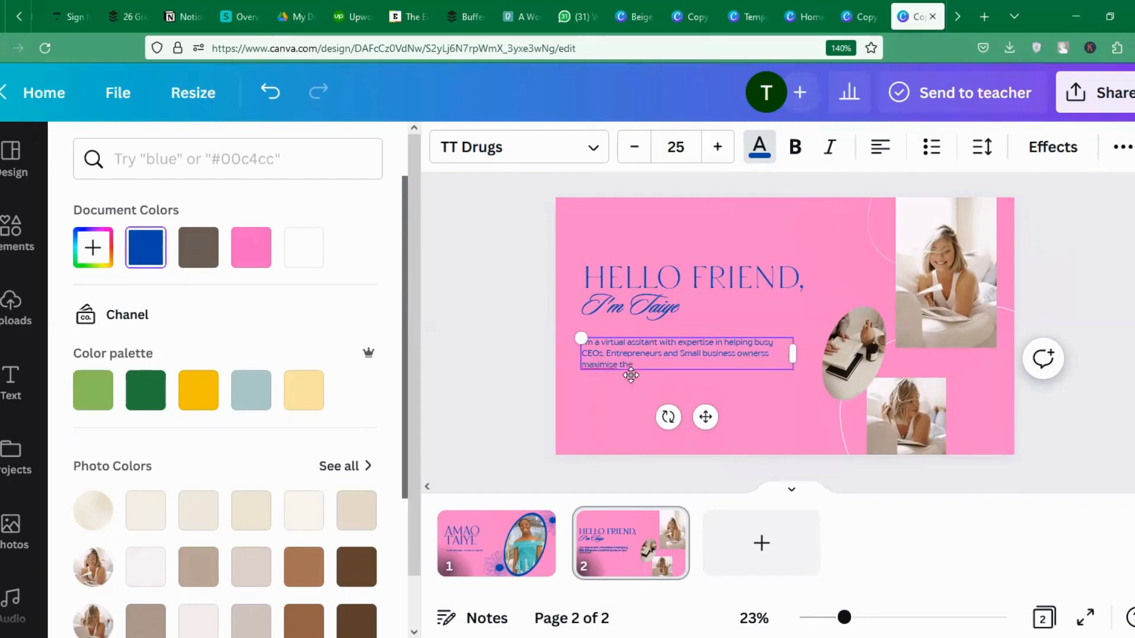
type("ir productivity by over 50%")
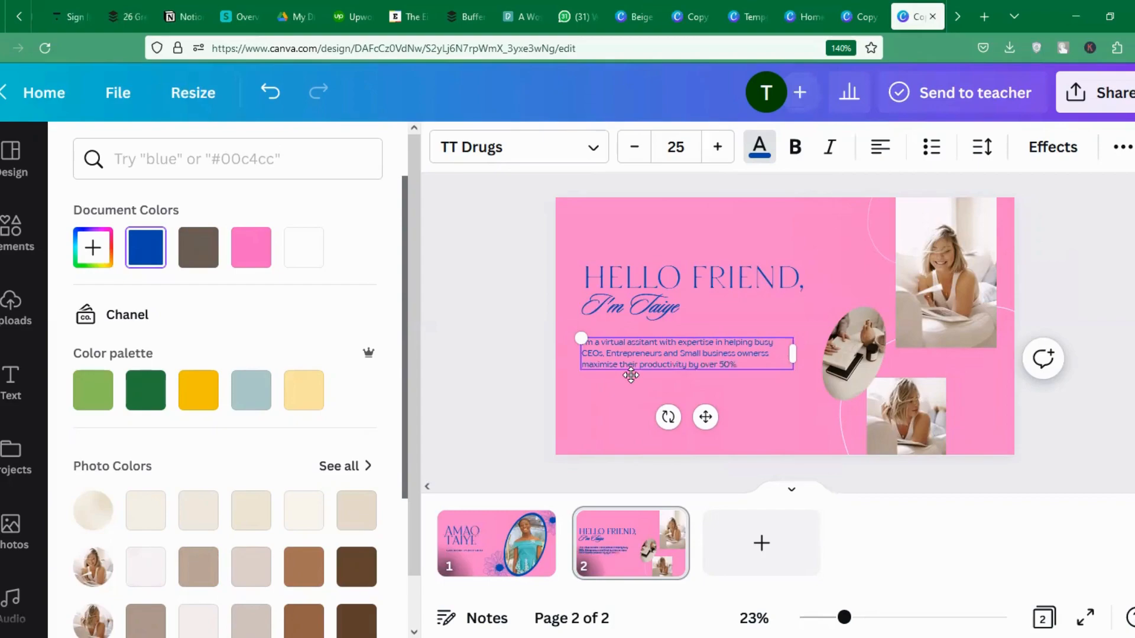
key("Return")
key("Return")
type("opecia")
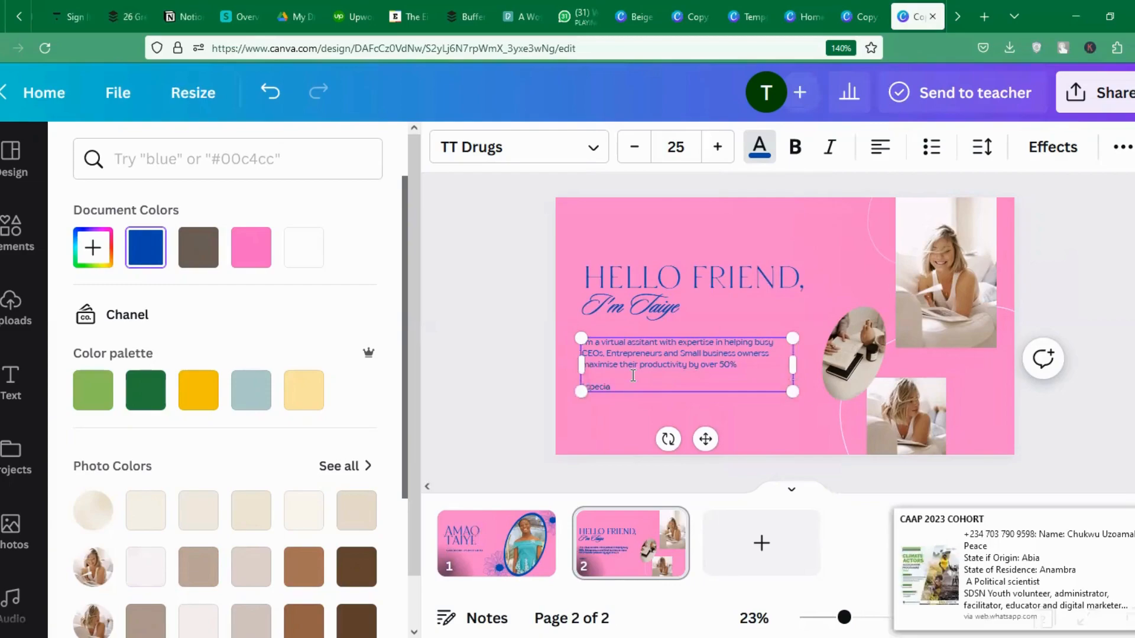
type("lise in")
type(" performing")
type(" administrat")
type("ive tasks")
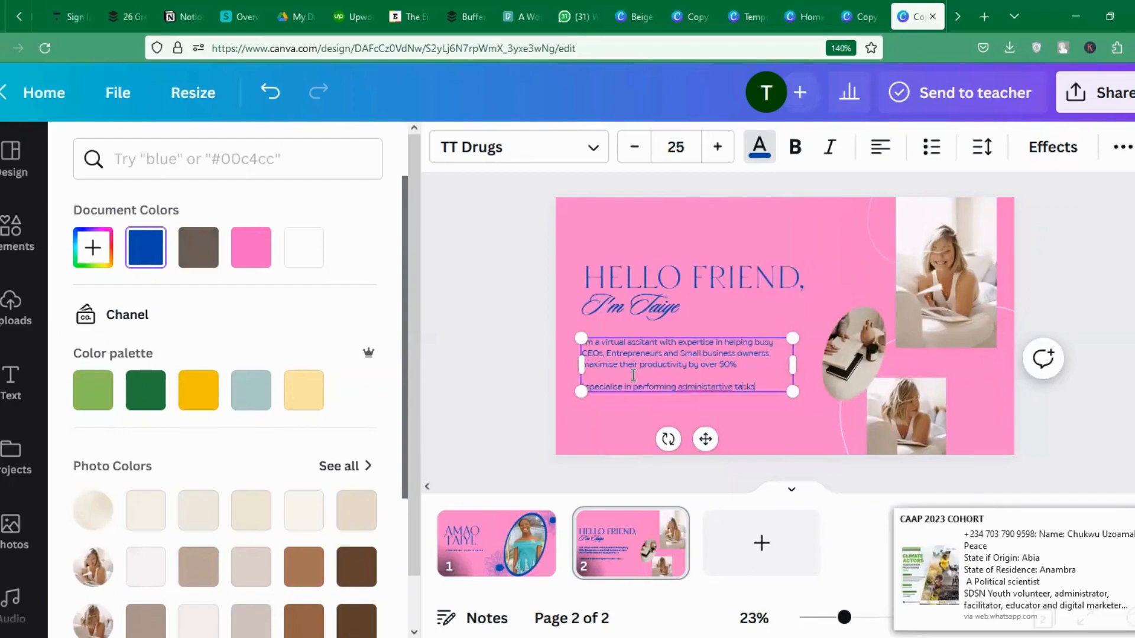
type(" and getting")
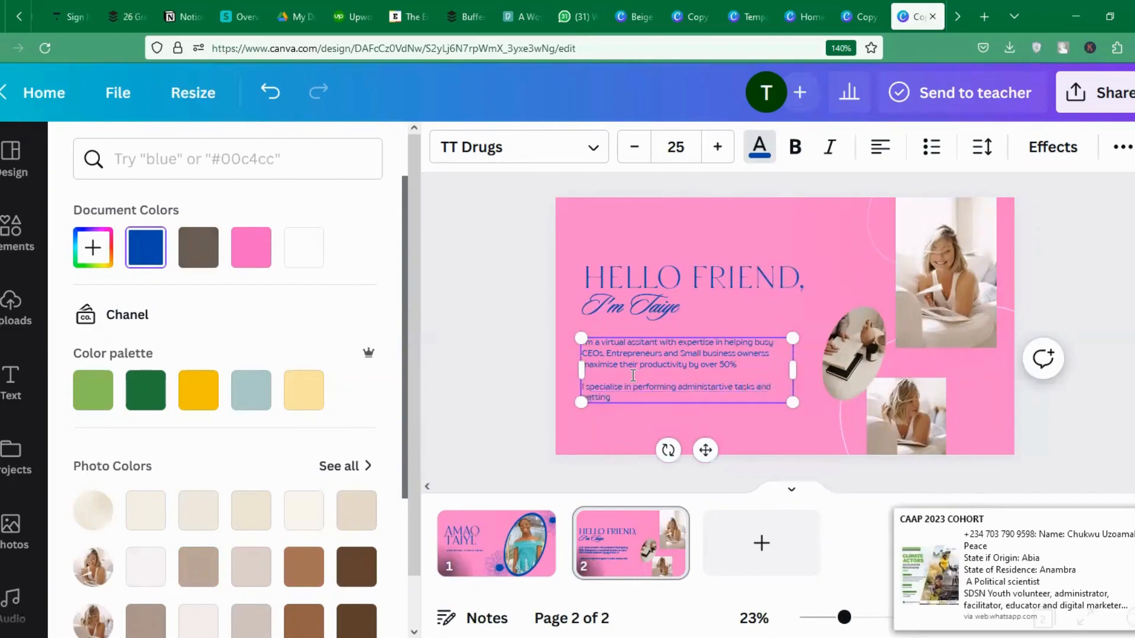
type(" results in a prompt manner")
left_click(616, 441)
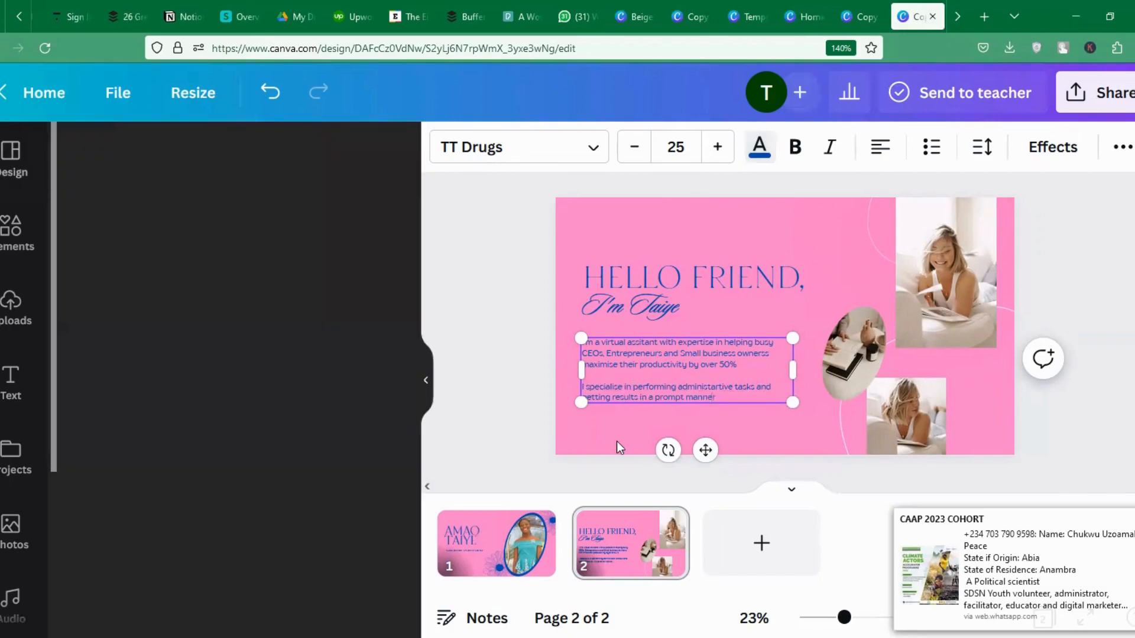
Fix the spellings of specialize, maximise, administrative, owners and assistant using suggestions.
right_click(616, 387)
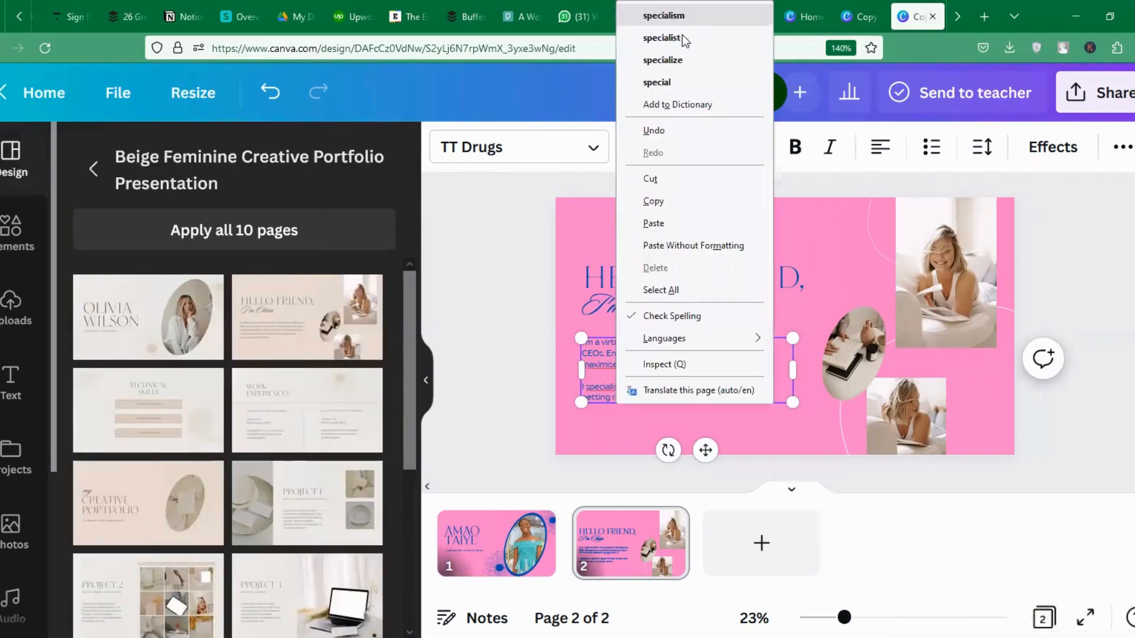
left_click(687, 57)
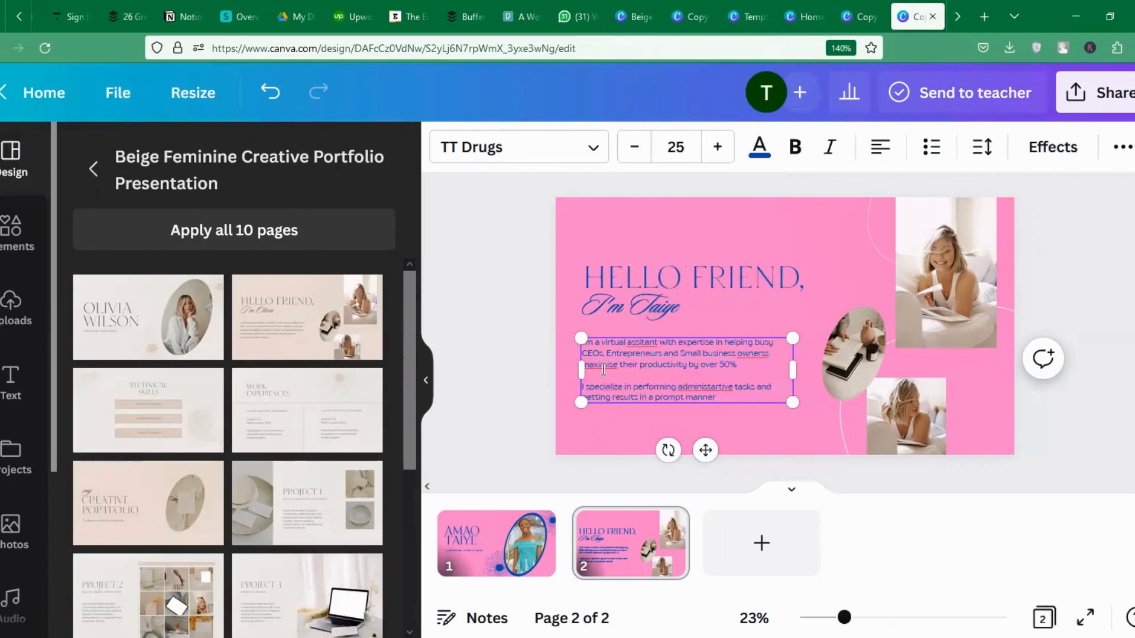
right_click(603, 370)
left_click(669, 16)
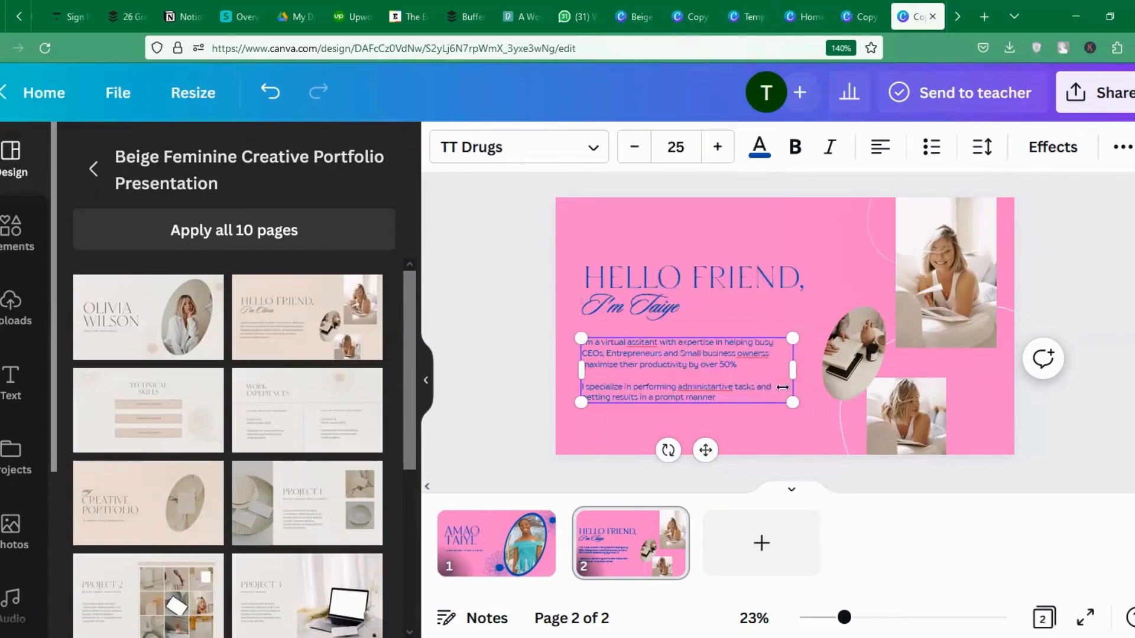
right_click(721, 387)
left_click(768, 38)
right_click(755, 359)
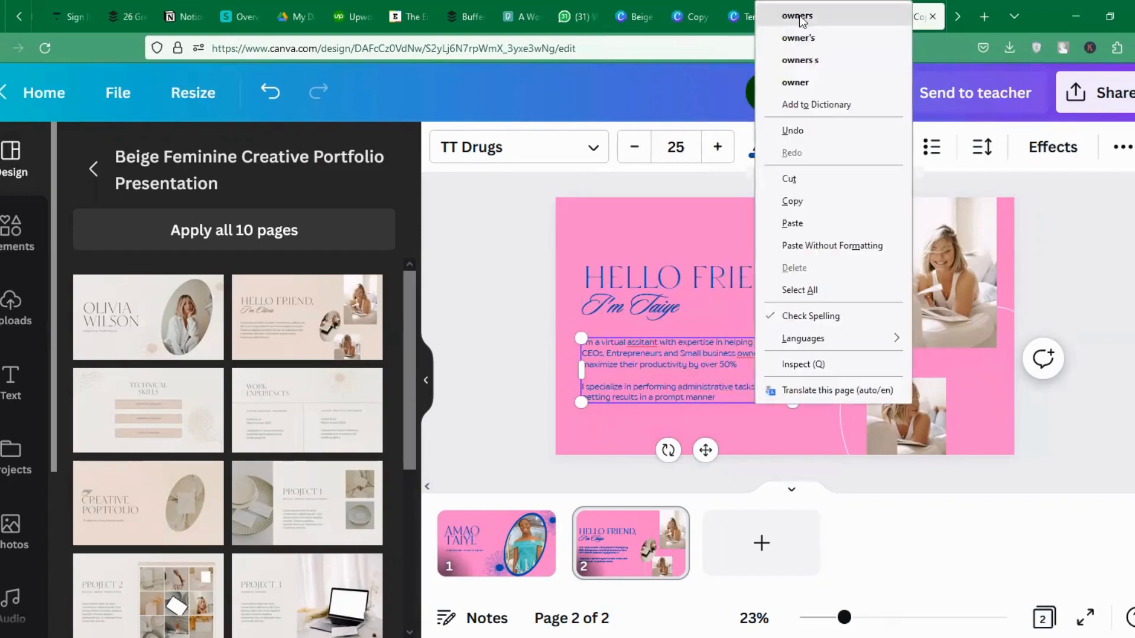
left_click(804, 16)
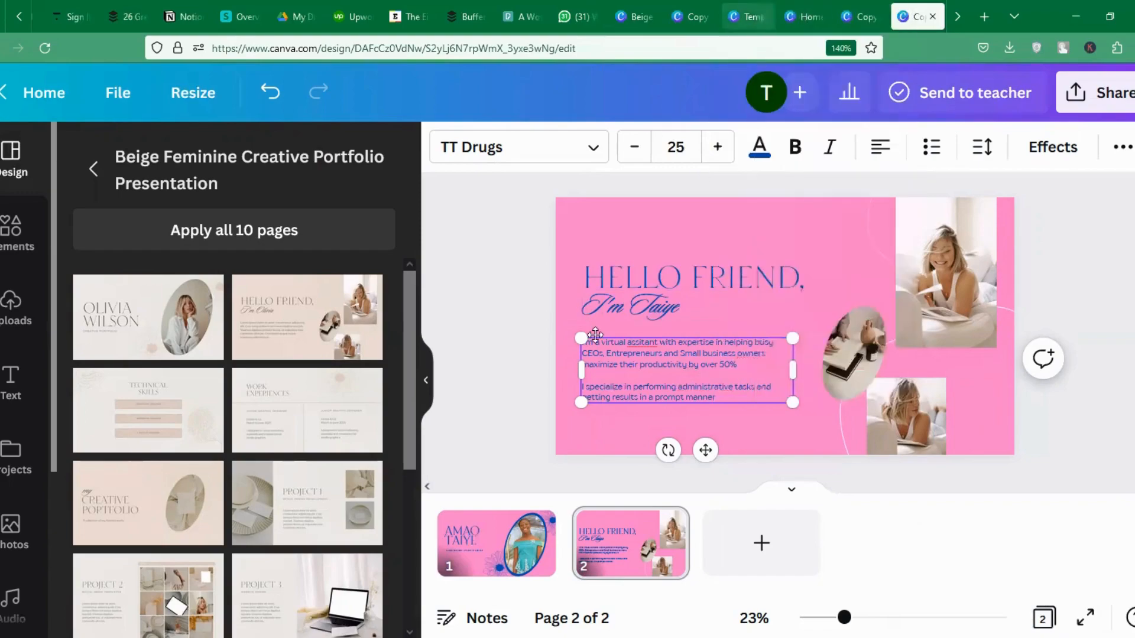
right_click(645, 342)
left_click(680, 12)
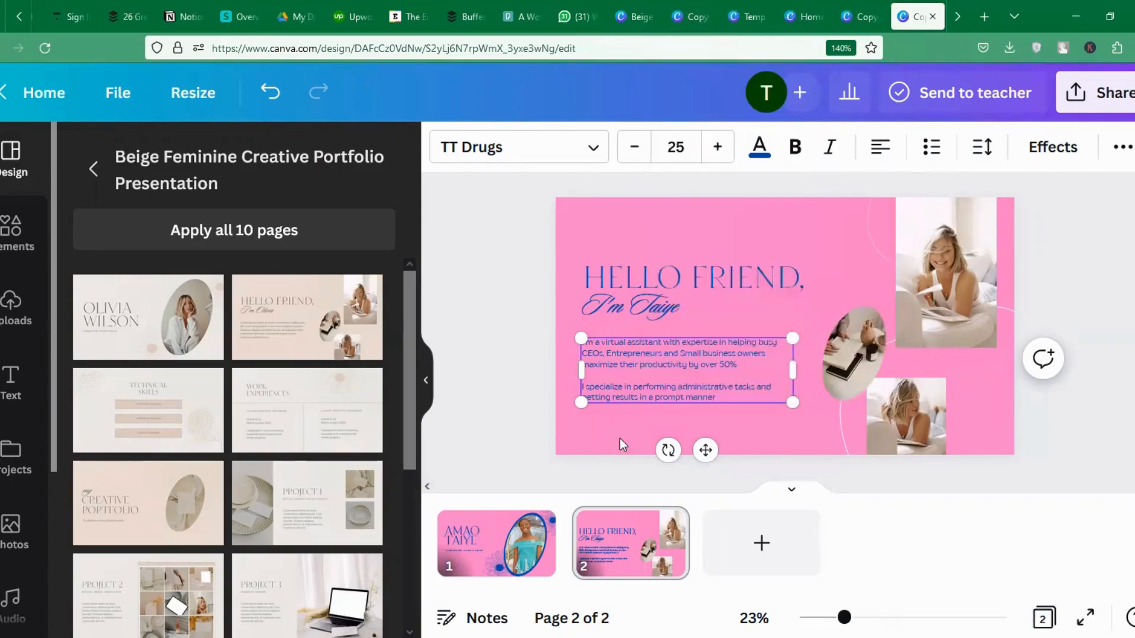
Enlarge the bio text to about 28.4 and move the bio, HELLO FRIEND heading and name line higher.
left_click(619, 438)
left_click(604, 375)
left_click_drag(790, 400, 822, 411)
left_click_drag(704, 360, 704, 350)
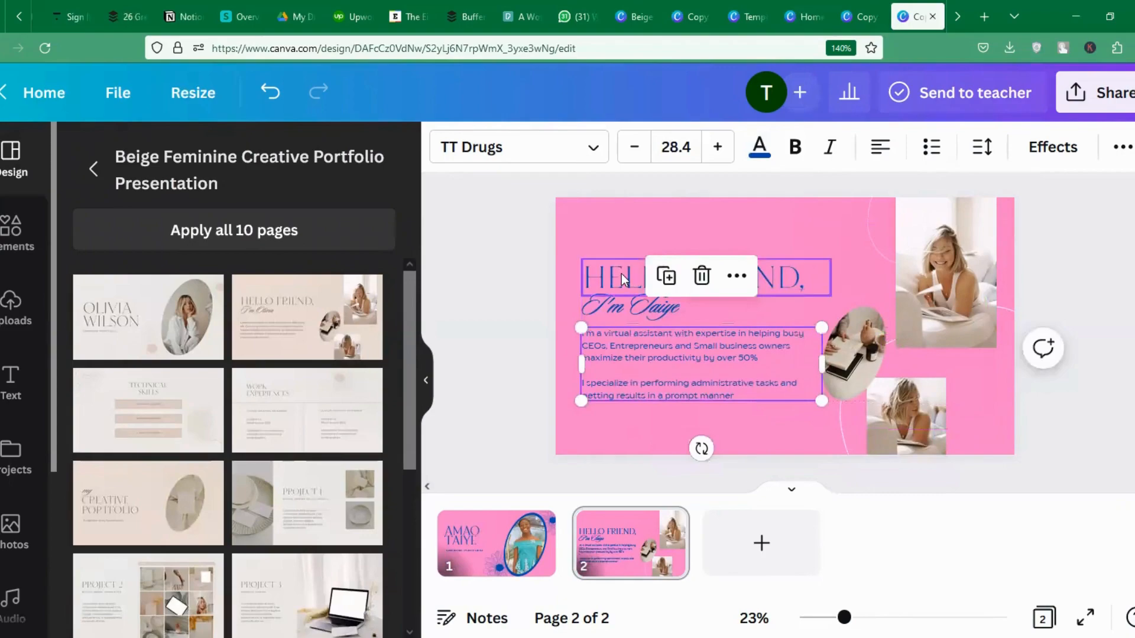
left_click_drag(622, 274, 621, 244)
left_click(633, 305)
left_click_drag(633, 304, 633, 289)
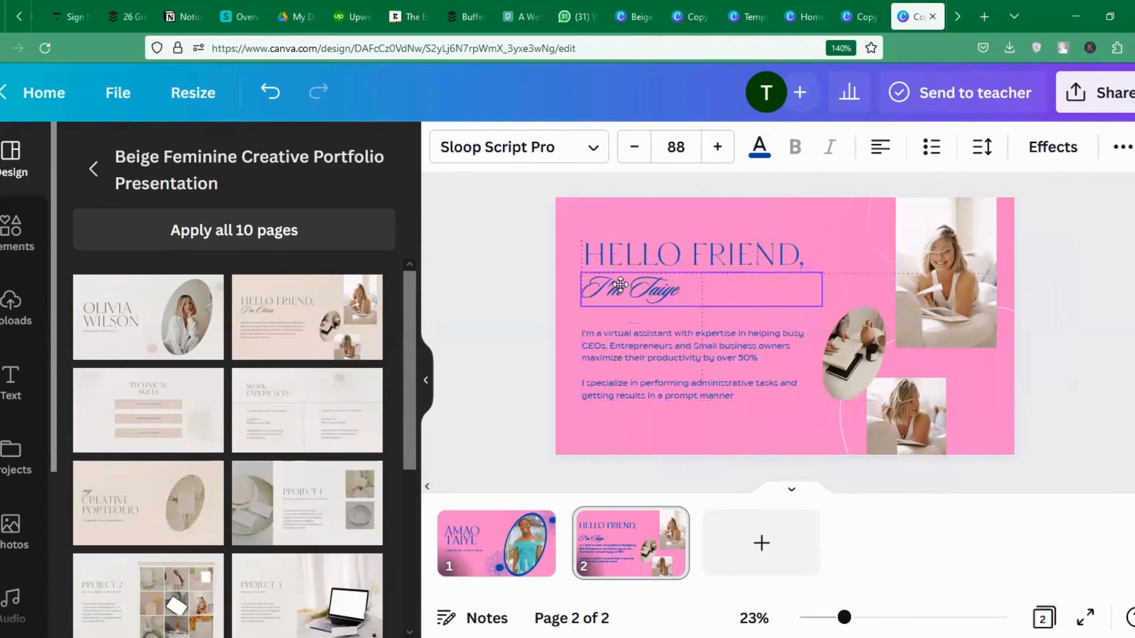
left_click(893, 349)
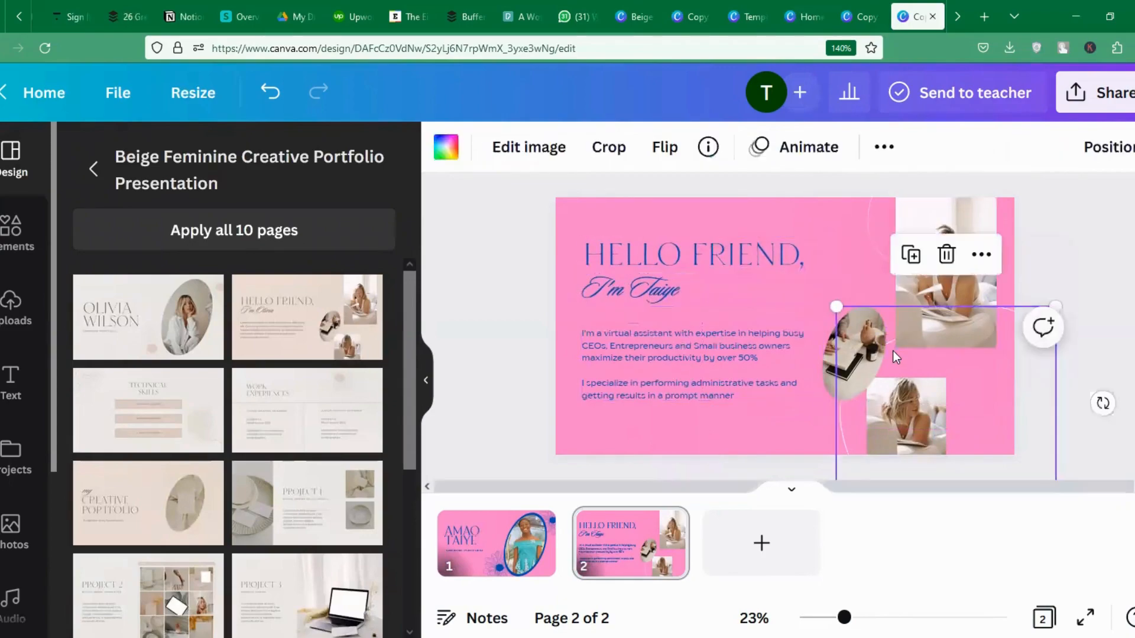
Delete the oval frame with its photo plus the small bottom and top photos from slide 2.
key("Escape")
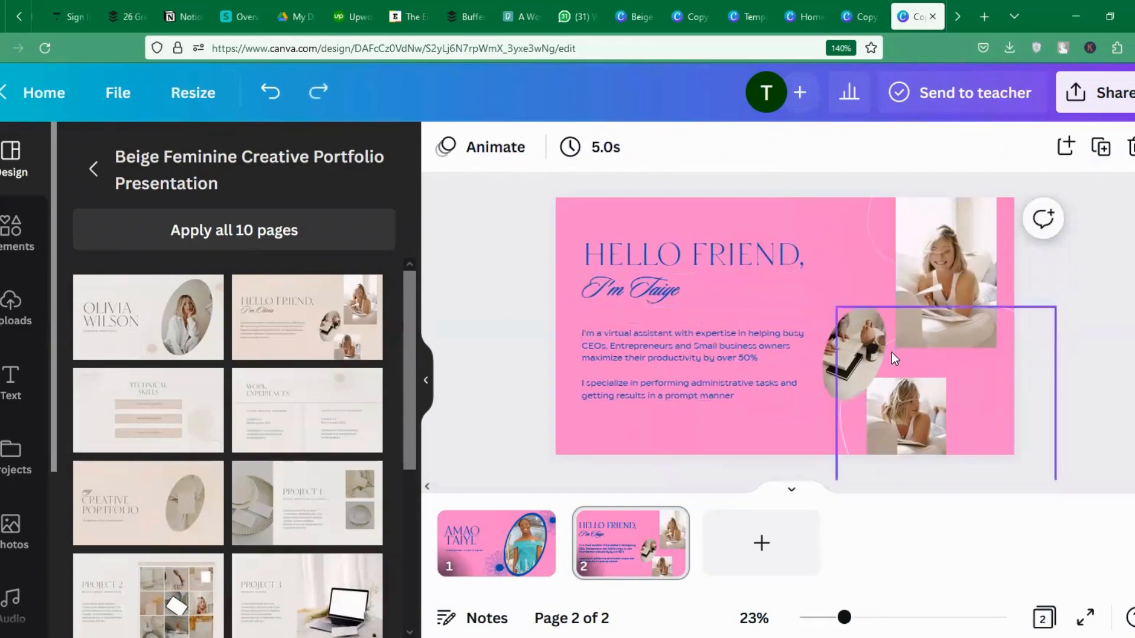
left_click(841, 366)
key("Delete")
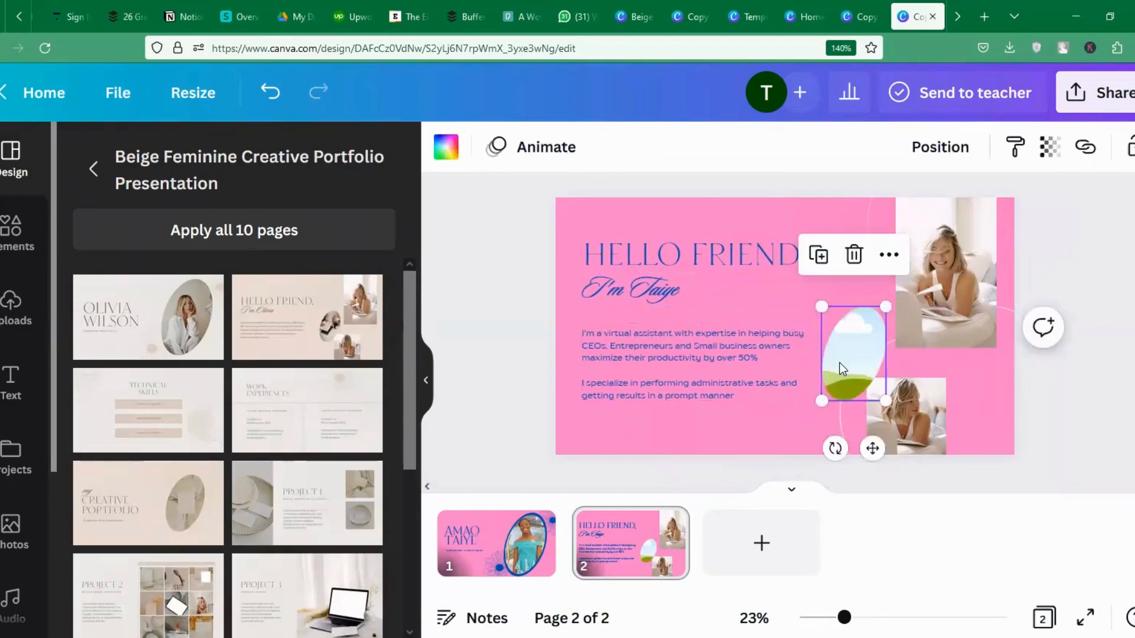
key("Delete")
left_click(908, 412)
key("Delete")
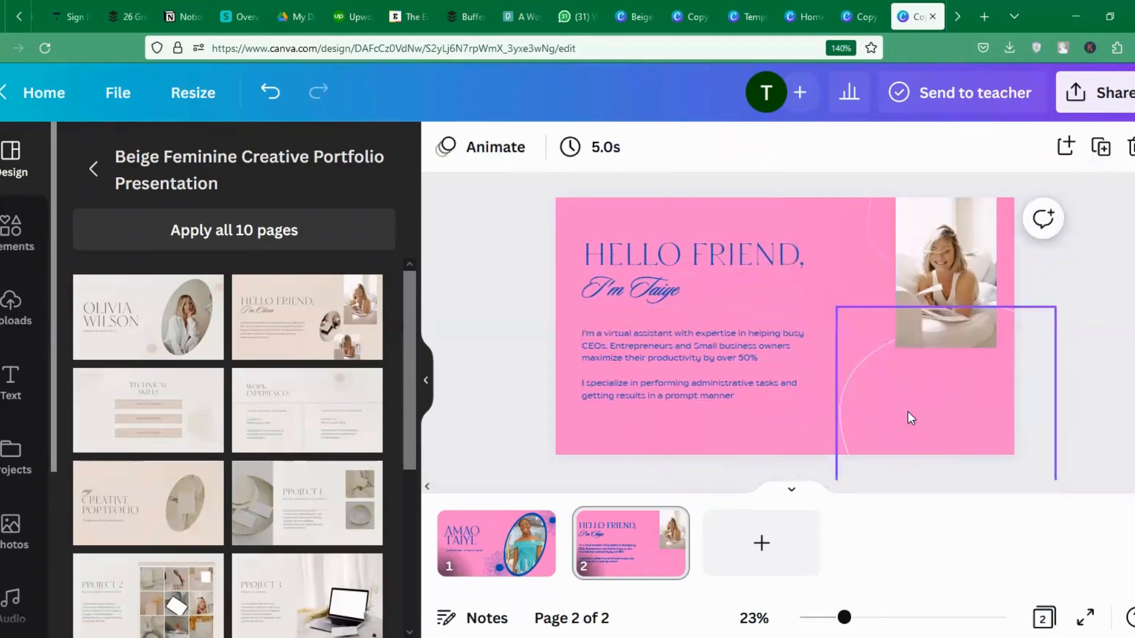
left_click_drag(937, 232, 928, 250)
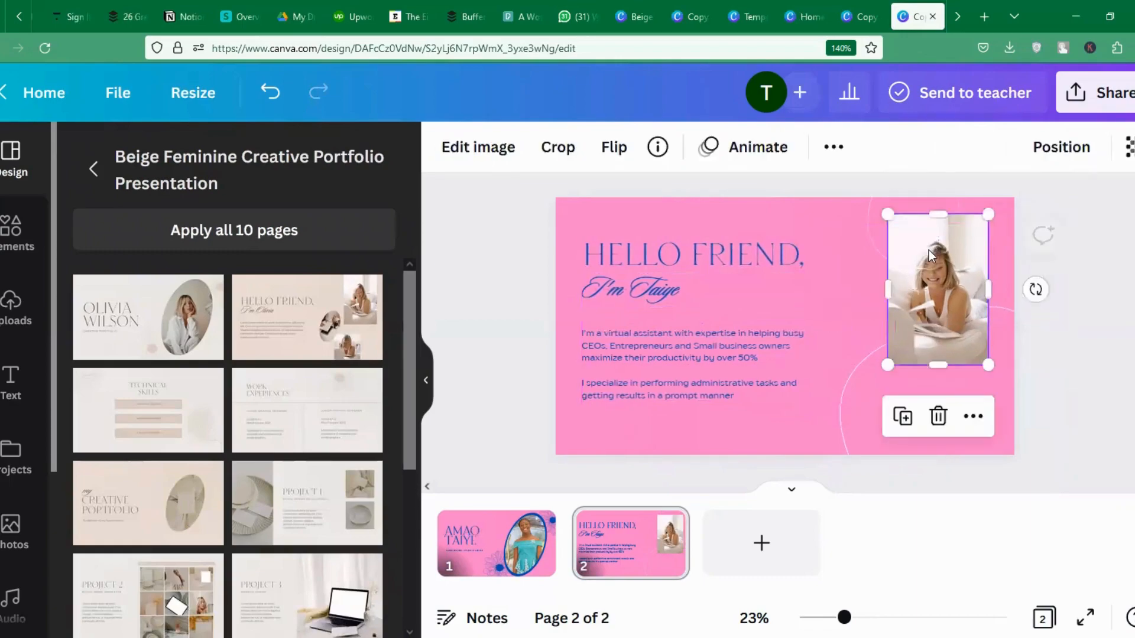
key("Delete")
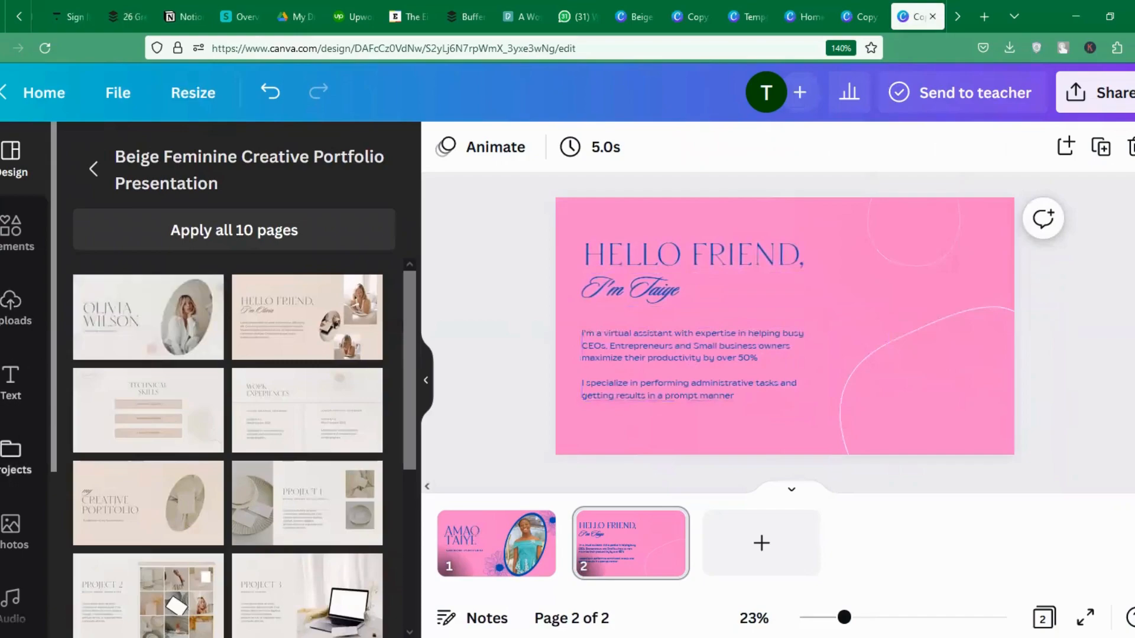
left_click(12, 301)
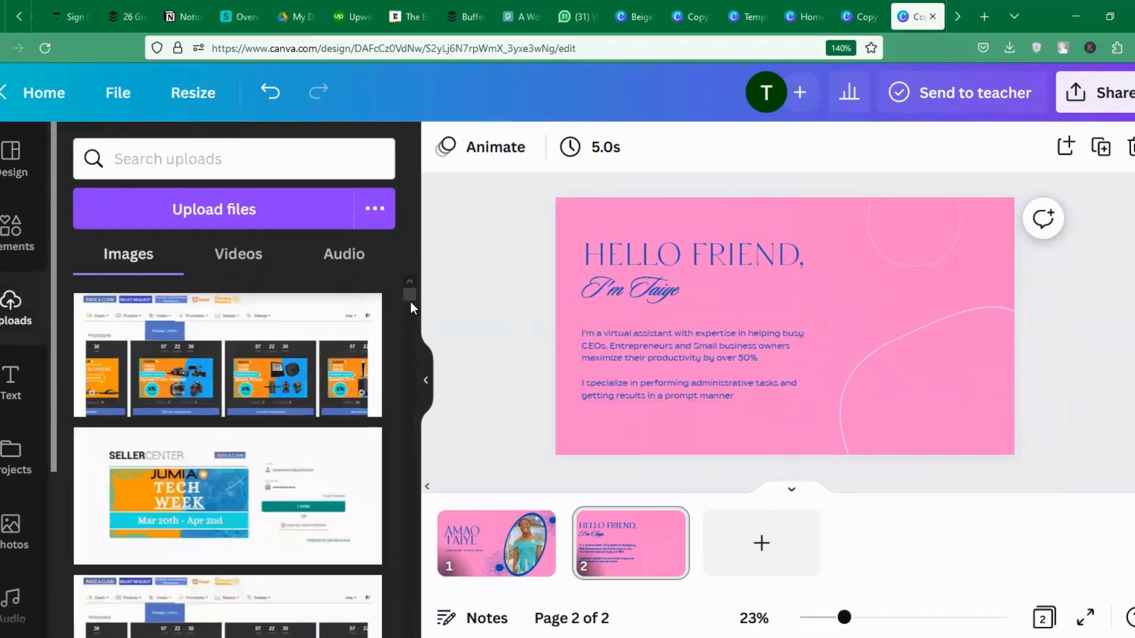
Place the uploaded turquoise-dress portrait on slide 2 and enlarge it to fill the right side.
left_click_drag(411, 303, 413, 330)
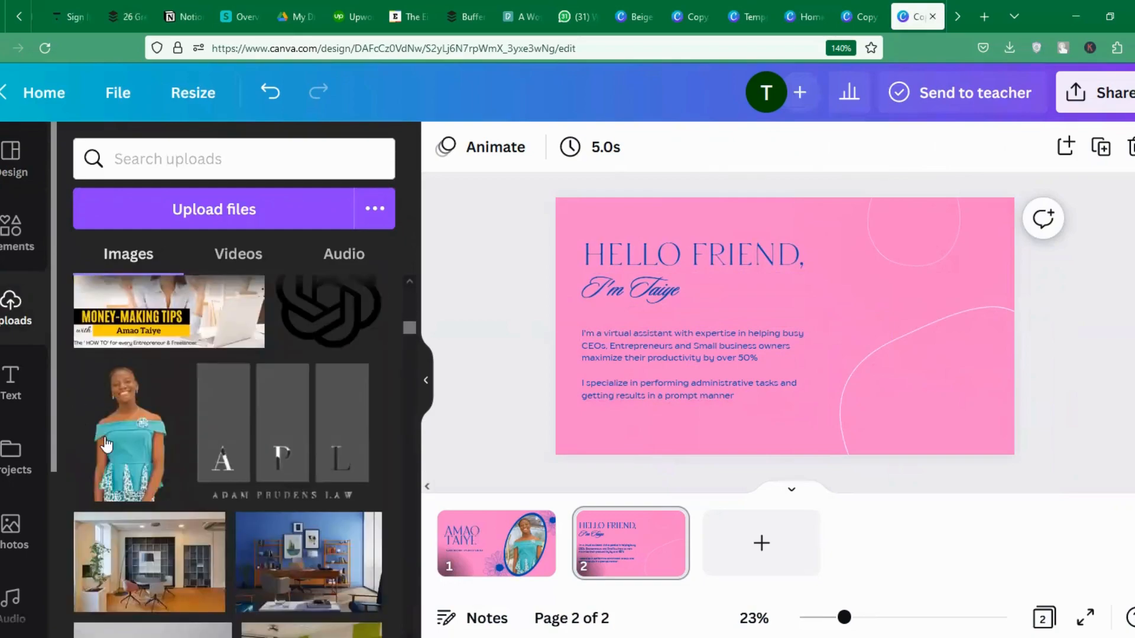
left_click_drag(861, 353, 915, 271)
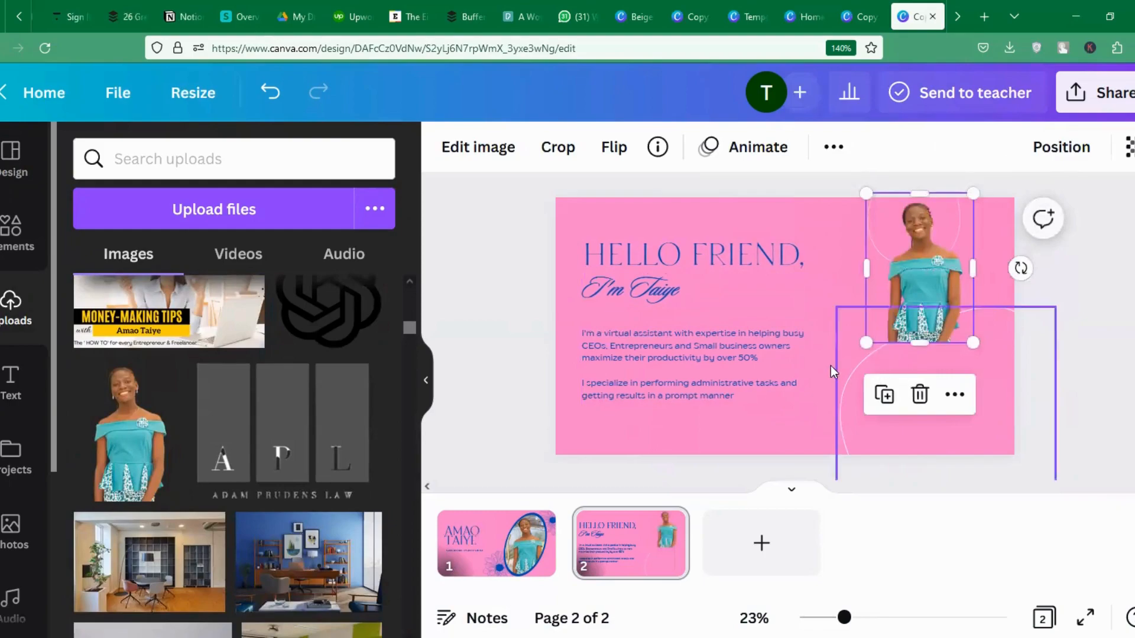
left_click(914, 351)
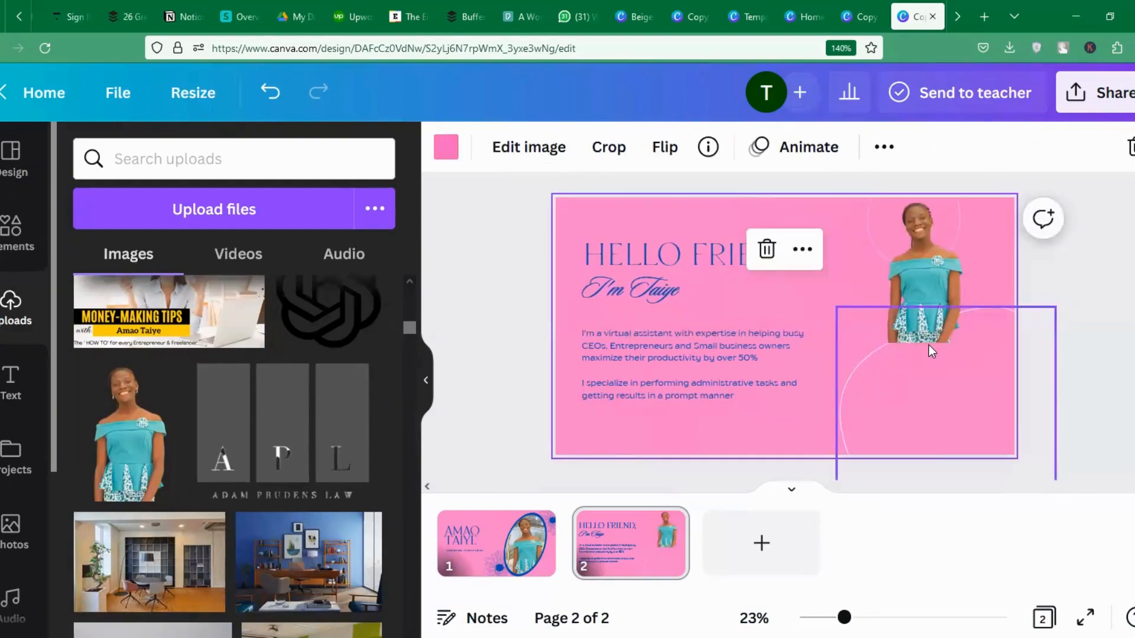
left_click_drag(926, 271, 961, 382)
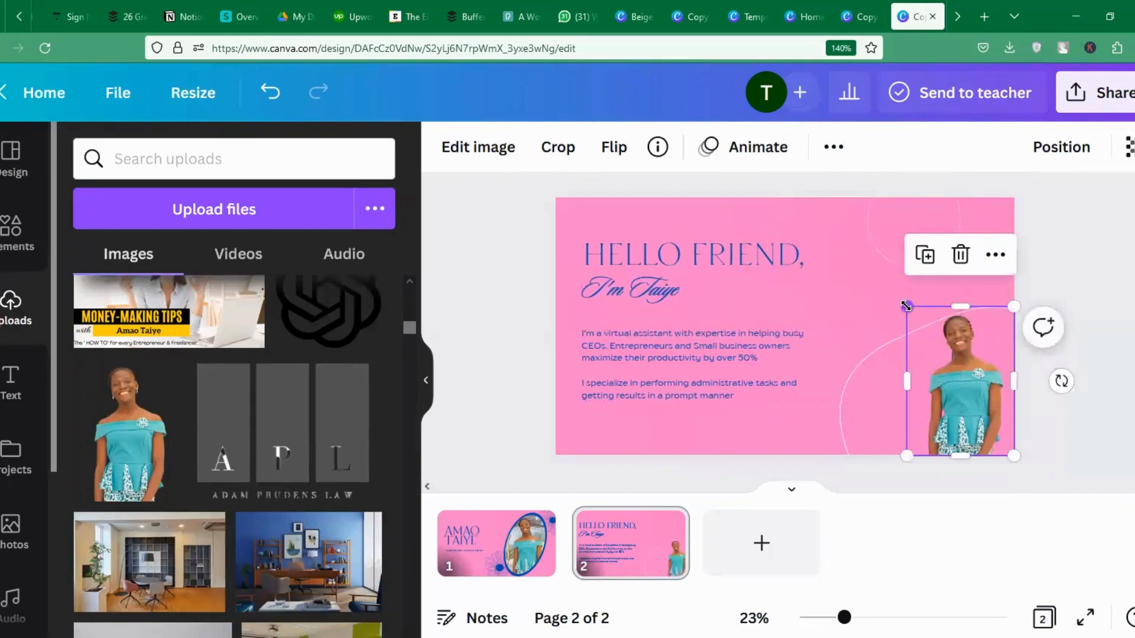
left_click_drag(906, 306, 820, 184)
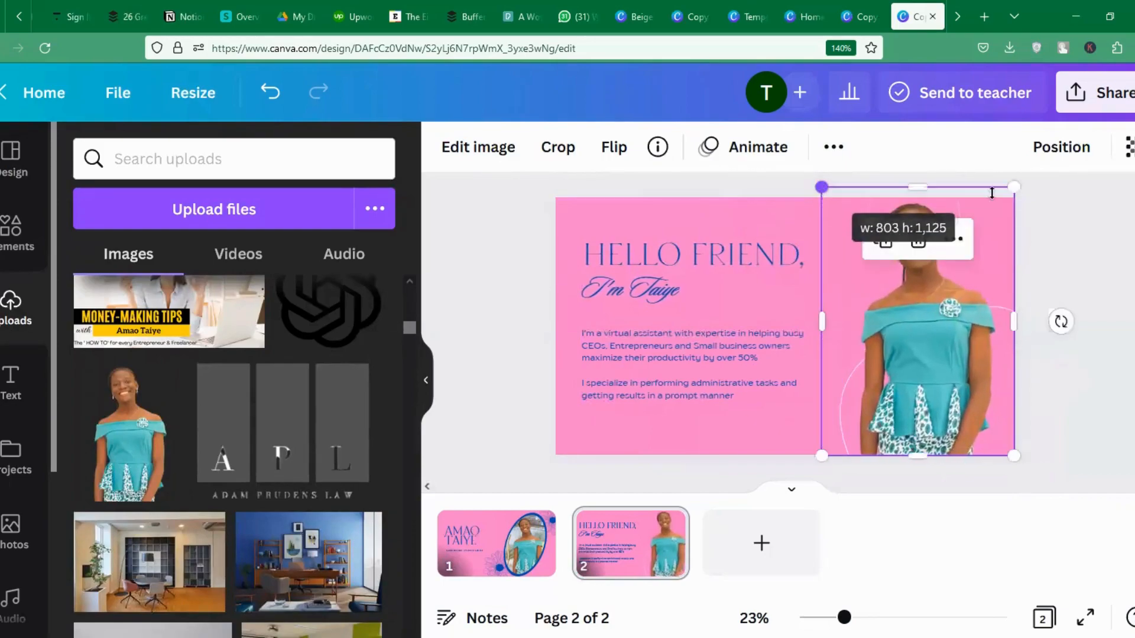
left_click(1049, 296)
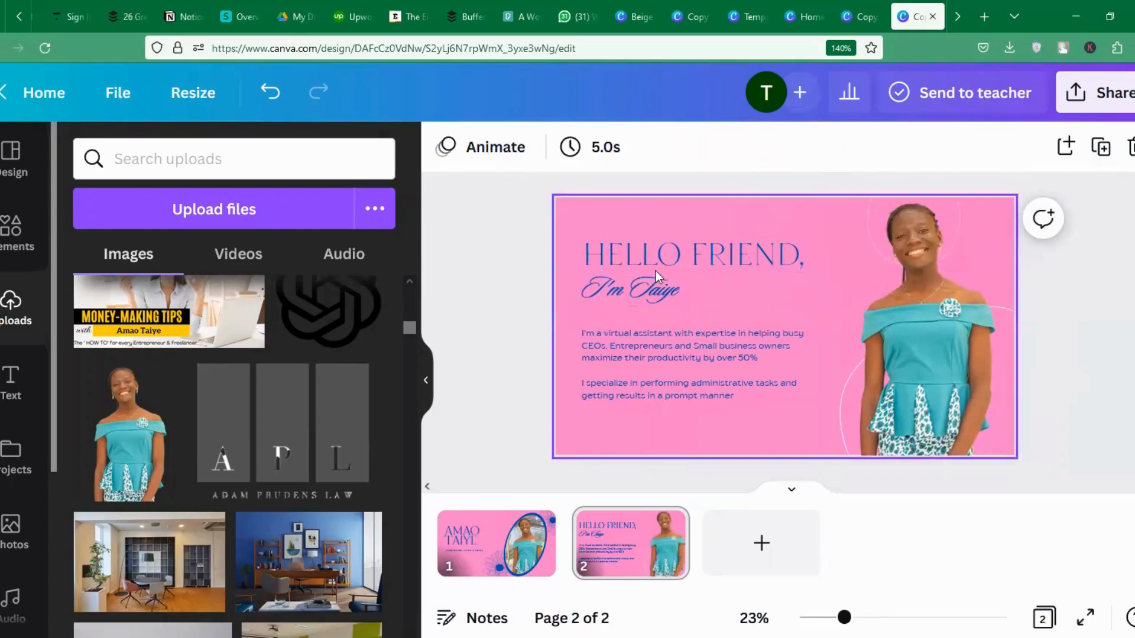
Raise the script name line's font size to 102.
left_click(656, 274)
left_click(653, 289)
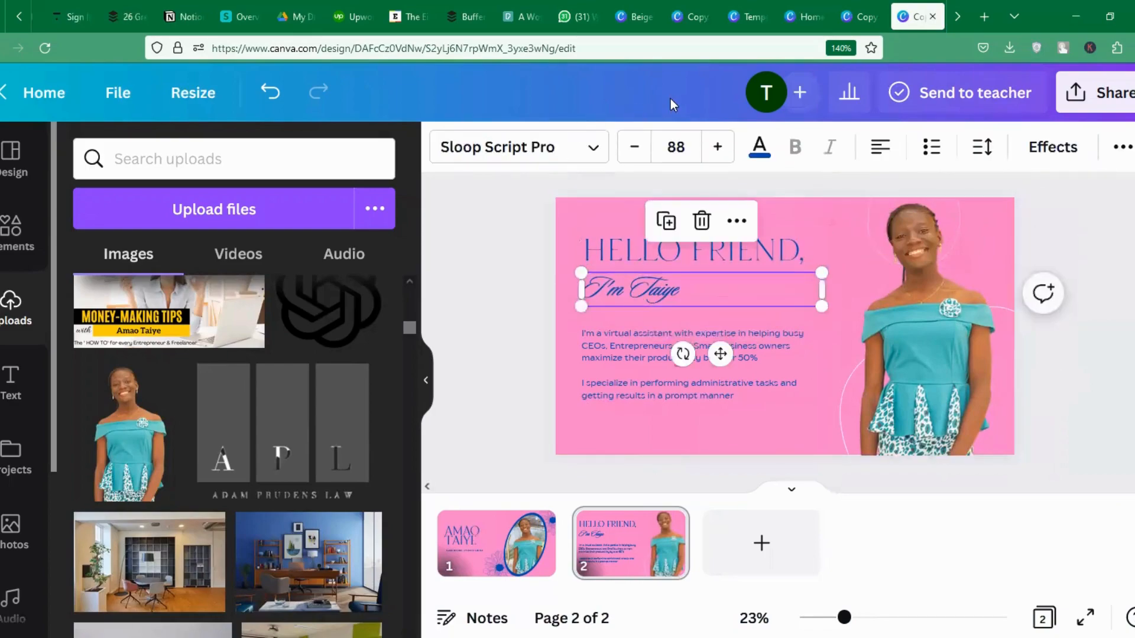
left_click(724, 157)
left_click(724, 157)
left_click(724, 157)
left_click(724, 159)
left_click(724, 158)
left_click(724, 158)
left_click(726, 161)
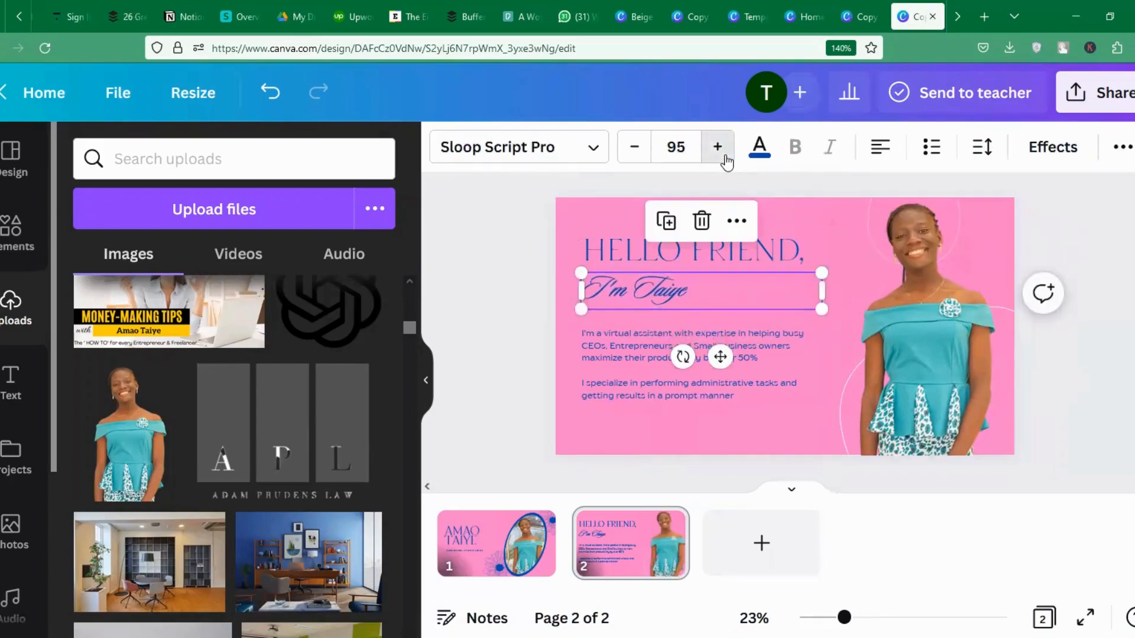
left_click(725, 159)
left_click(725, 159)
left_click(725, 159)
left_click(725, 160)
left_click(725, 160)
left_click(724, 159)
left_click(724, 160)
left_click(633, 411)
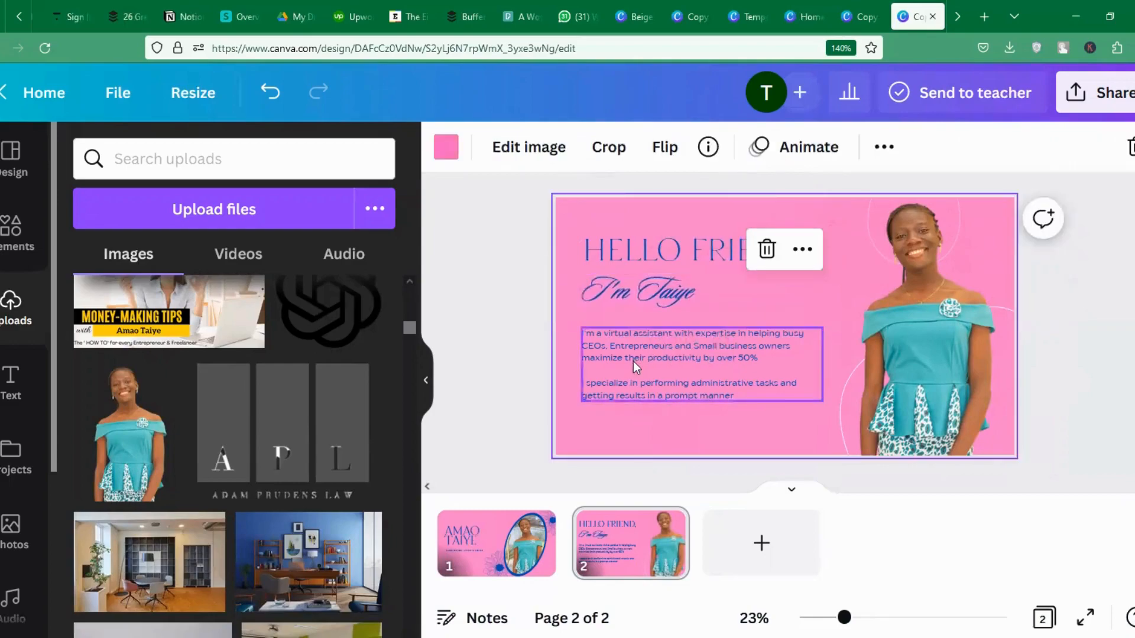
Enlarge the bio body text to 32.4 and widen its box slightly.
left_click(635, 366)
left_click(718, 146)
left_click(718, 146)
left_click(717, 146)
left_click(718, 146)
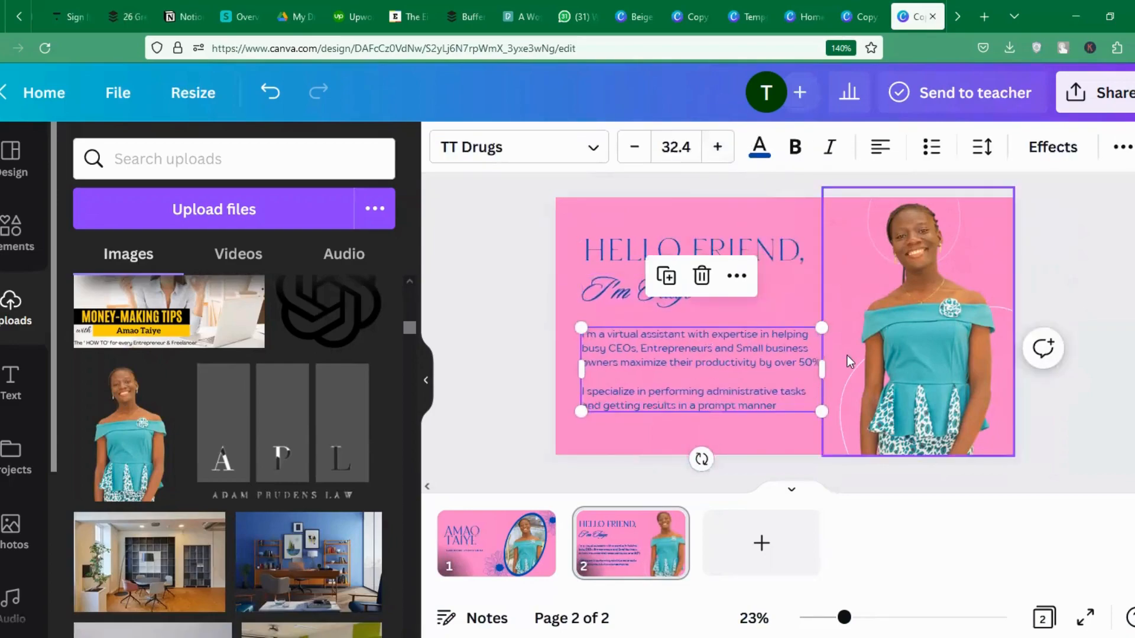
left_click_drag(822, 369, 830, 368)
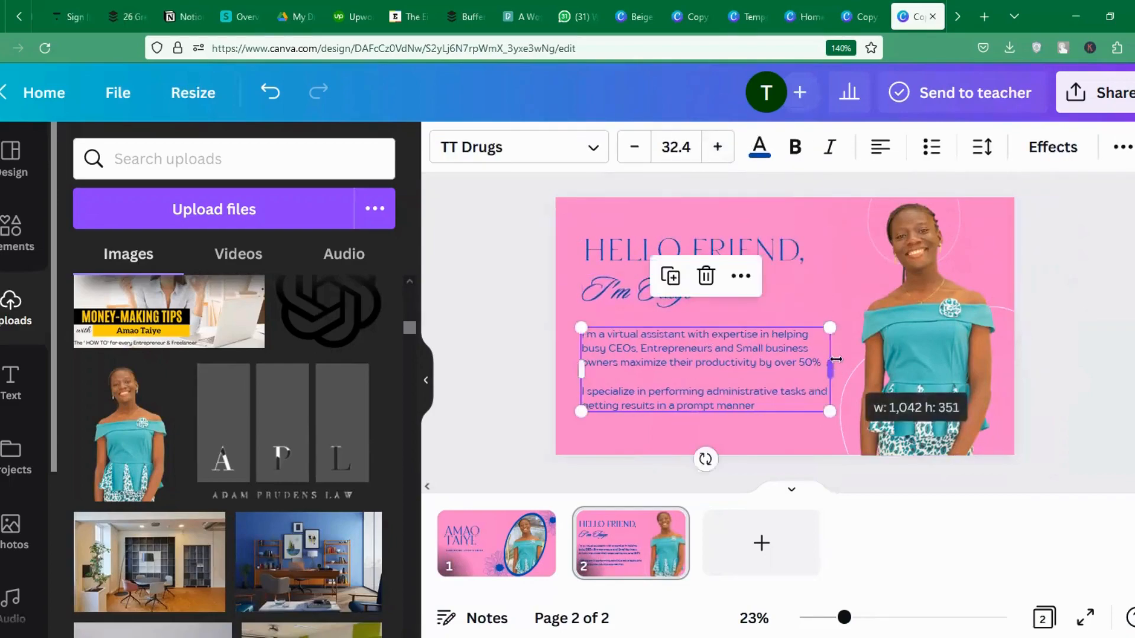
left_click(1128, 289)
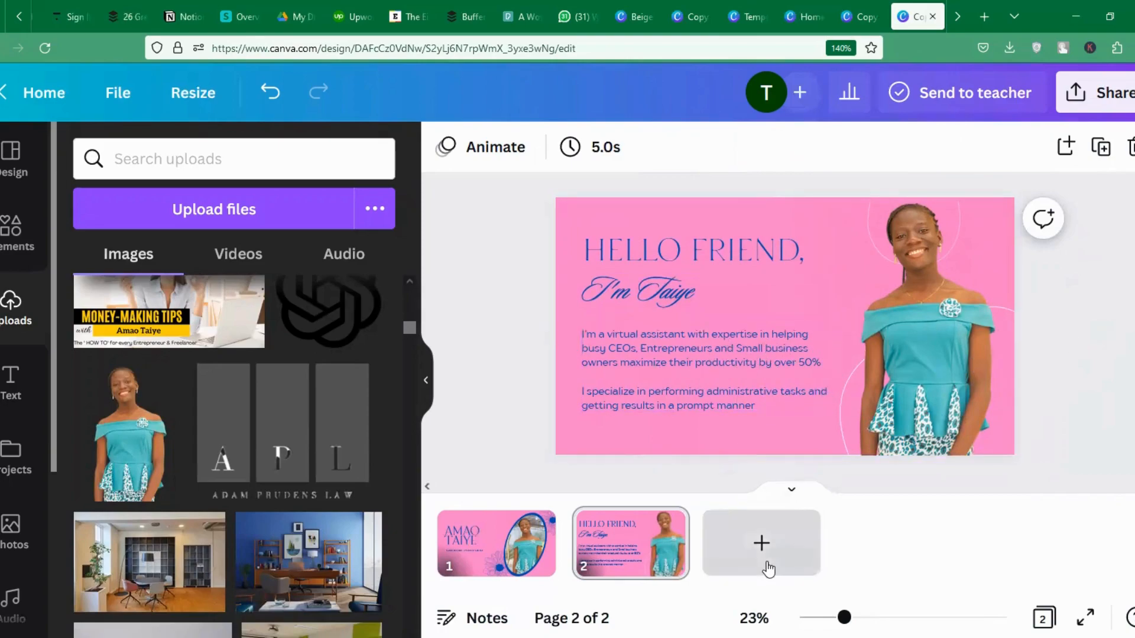
Add a third page with the Technical Skills layout listing Graphic, Website and Layout Design.
left_click(761, 543)
left_click(11, 156)
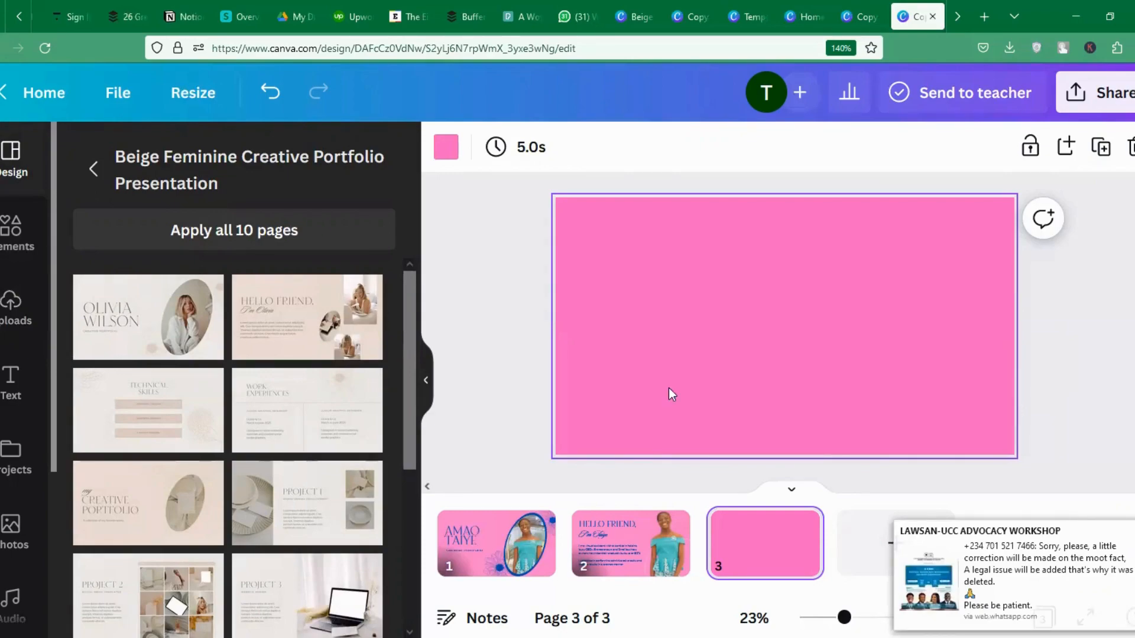
left_click(159, 416)
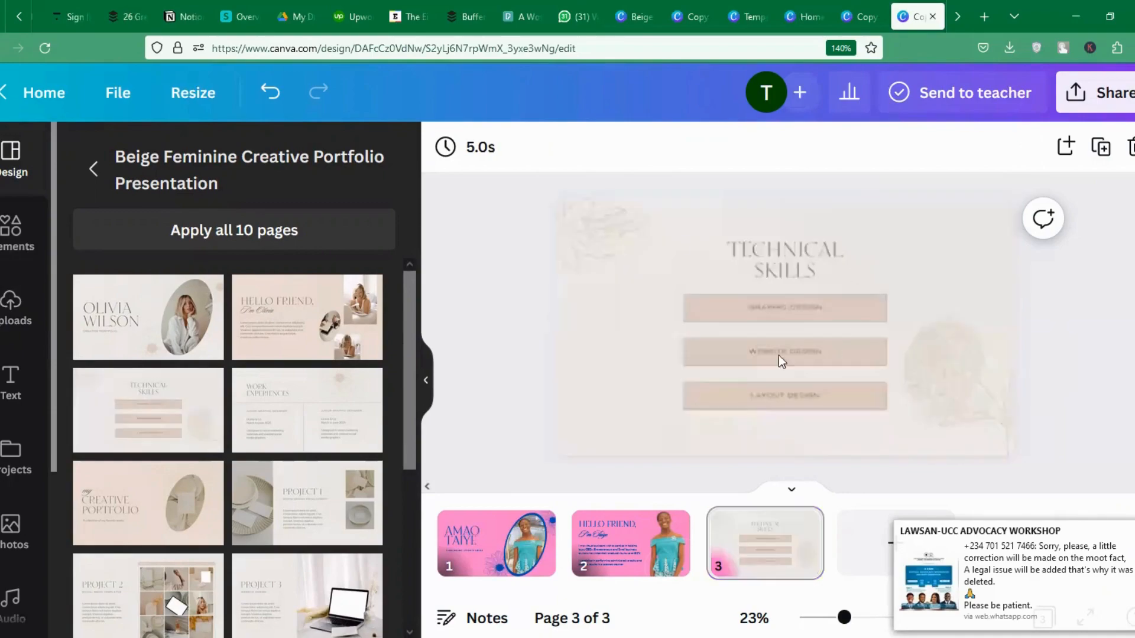
left_click(775, 312)
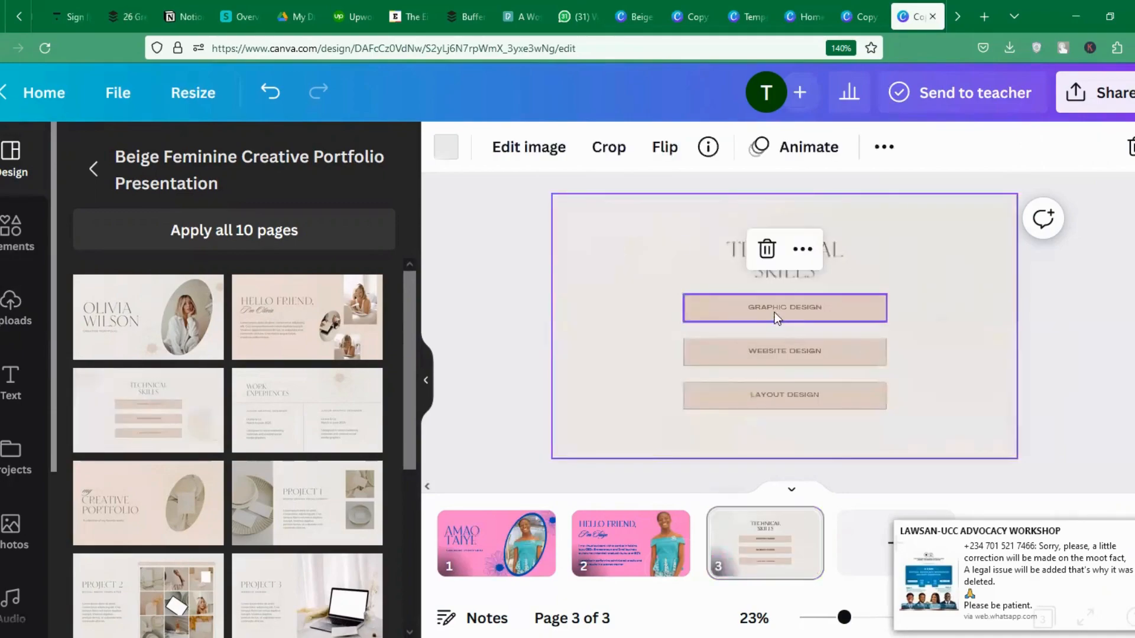
left_click(816, 312)
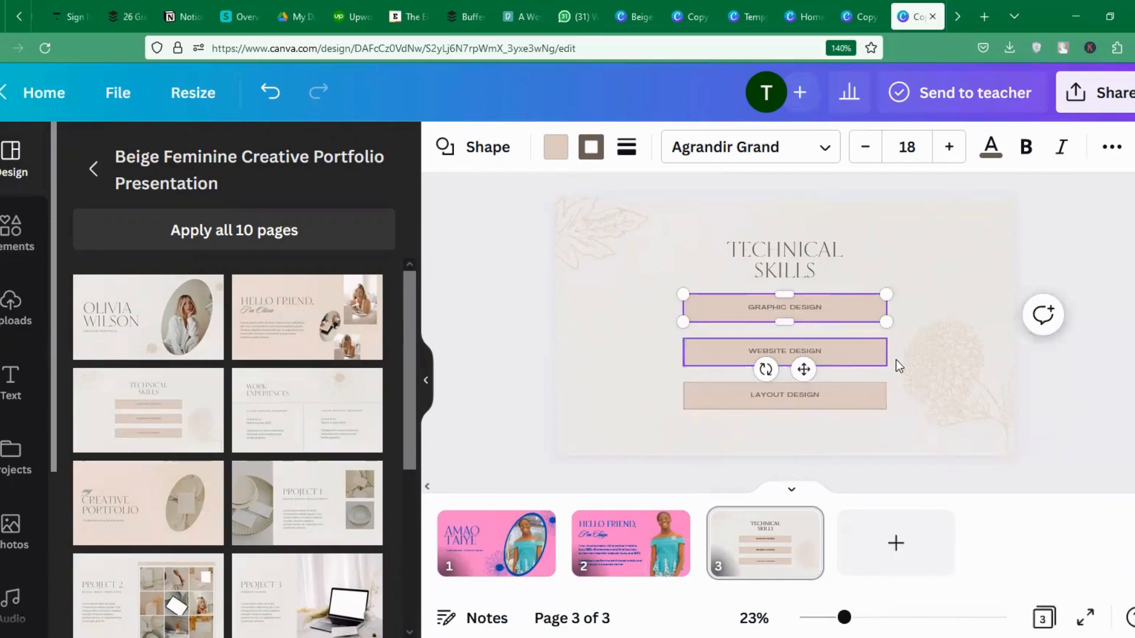
left_click(605, 314)
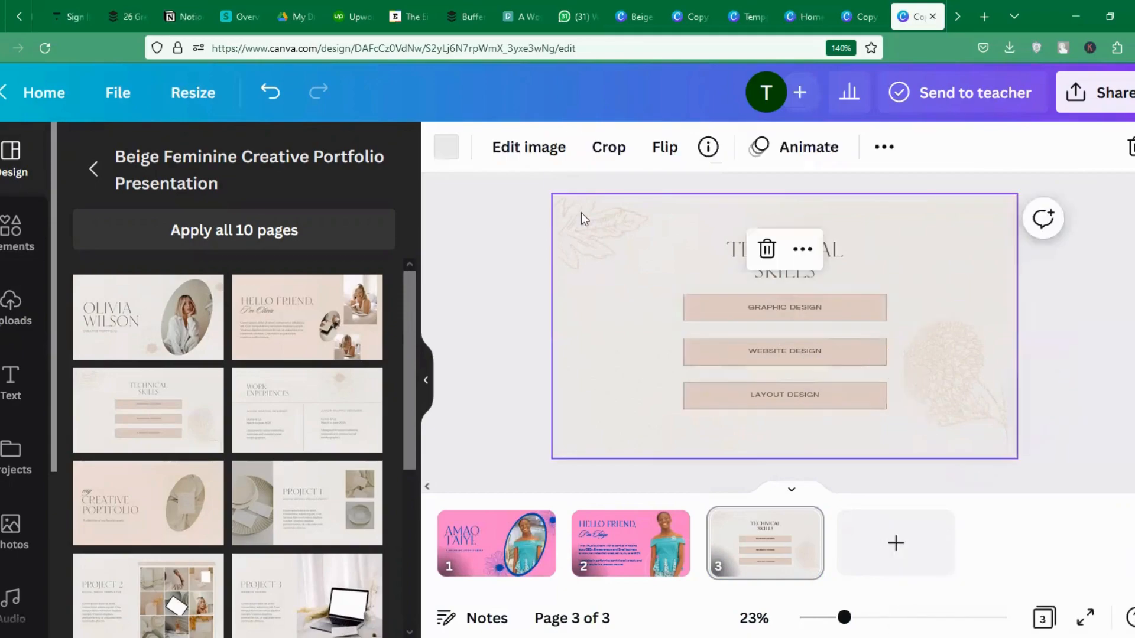
Make the Technical Skills background pink and recolour both floral decorations with the blue swatch.
left_click(446, 147)
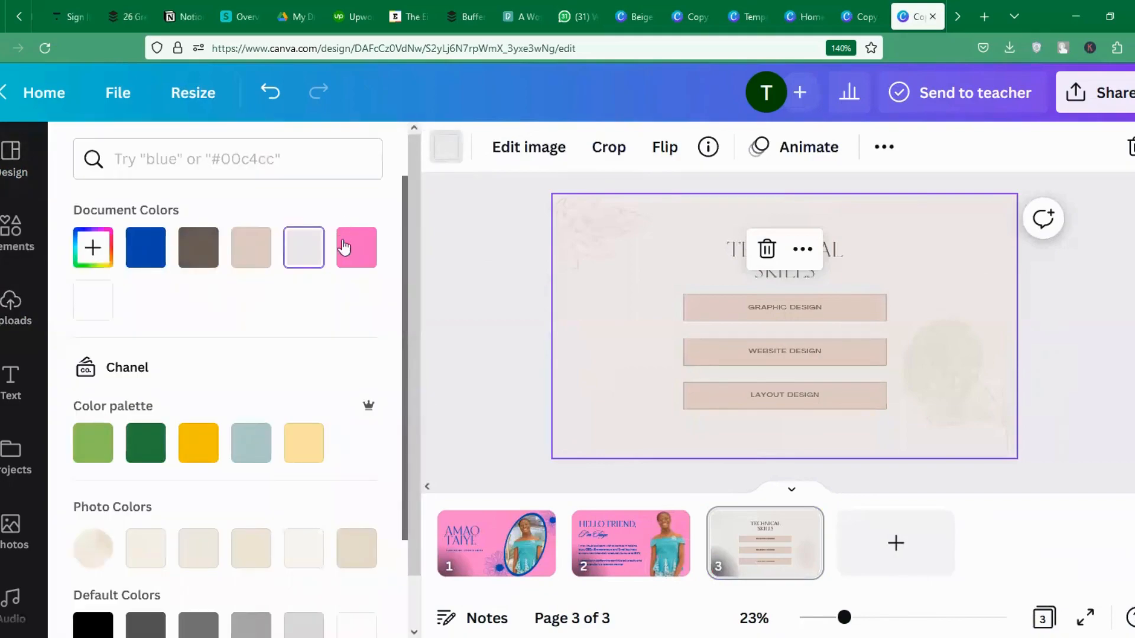
left_click(356, 247)
left_click(594, 228)
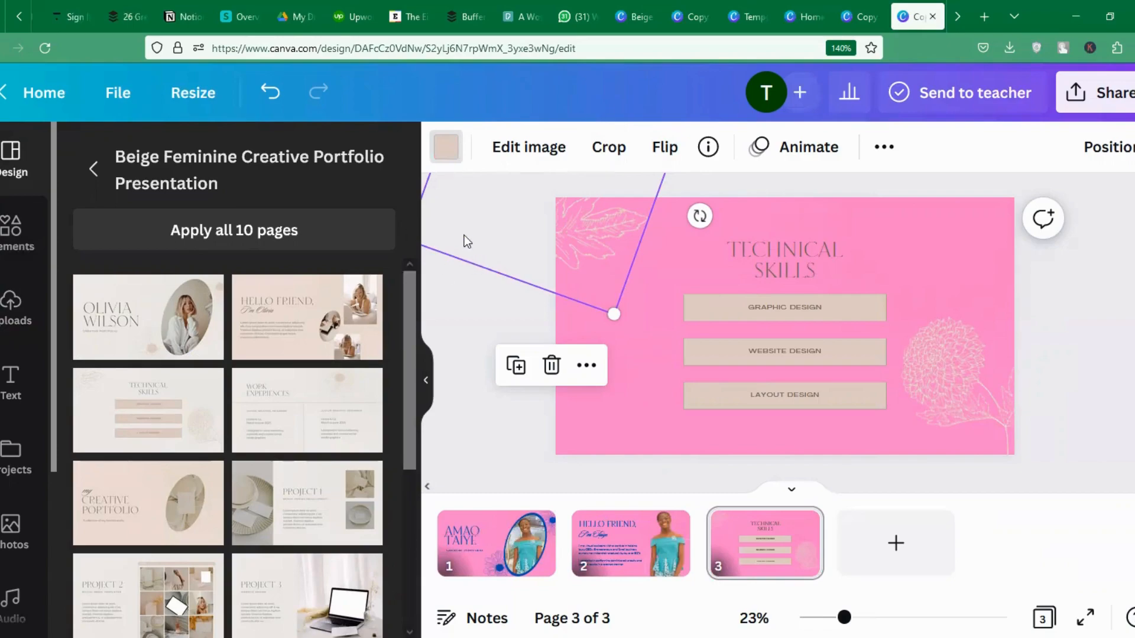
left_click(445, 148)
left_click(145, 247)
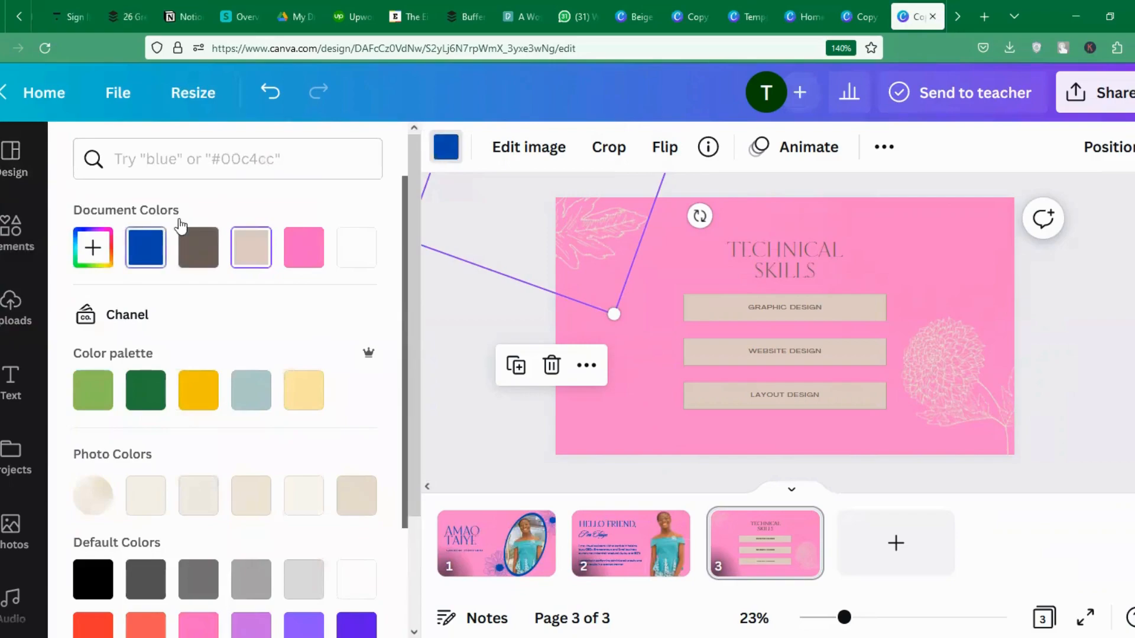
left_click(250, 251)
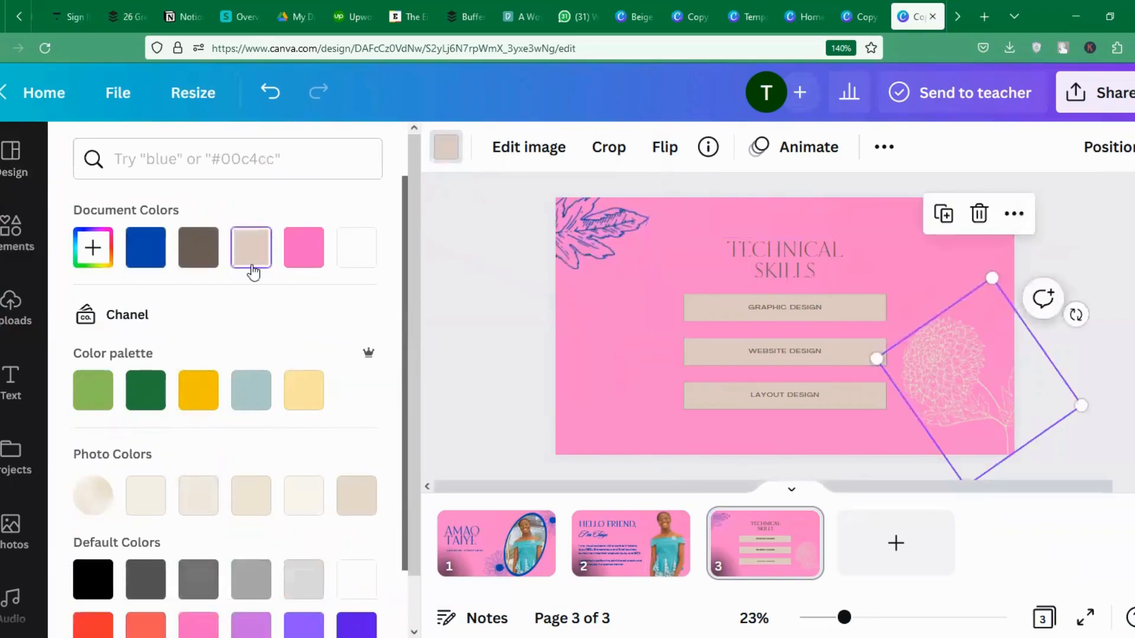
left_click(145, 247)
left_click(708, 318)
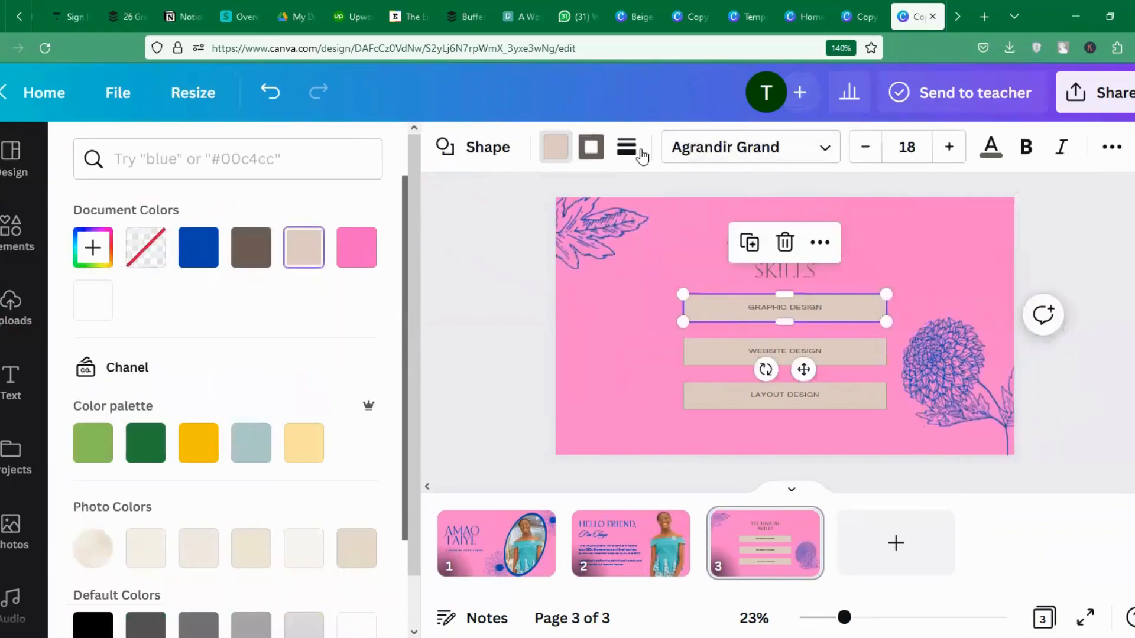
Fill the Graphic Design box blue and make its text white at size 28.
left_click(198, 248)
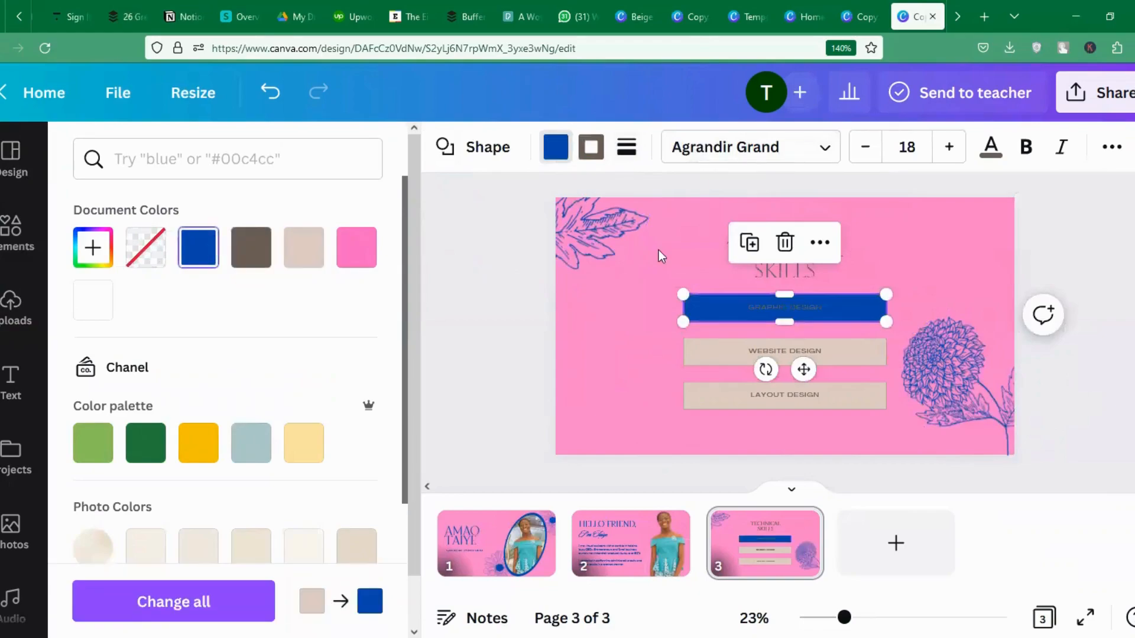
left_click(991, 146)
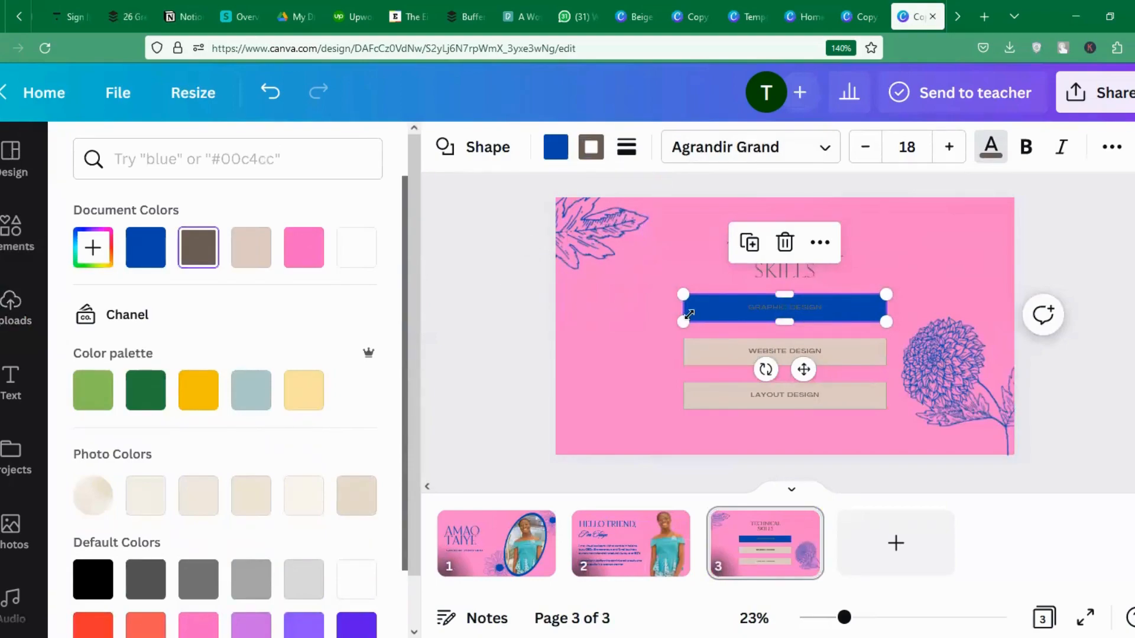
left_click(357, 248)
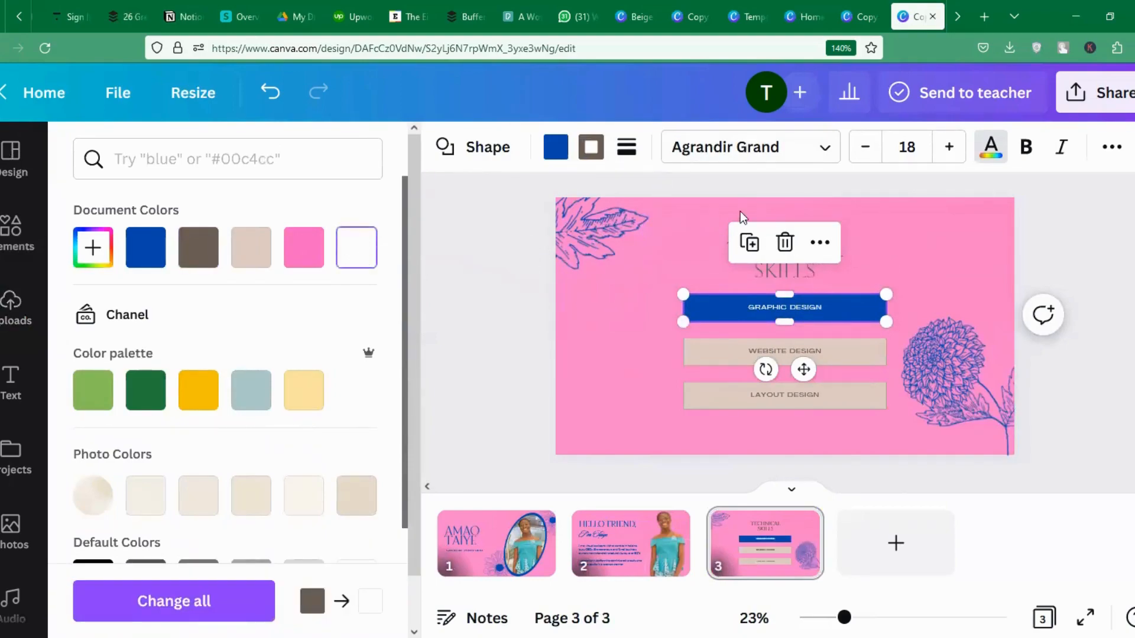
left_click(915, 153)
left_click(914, 154)
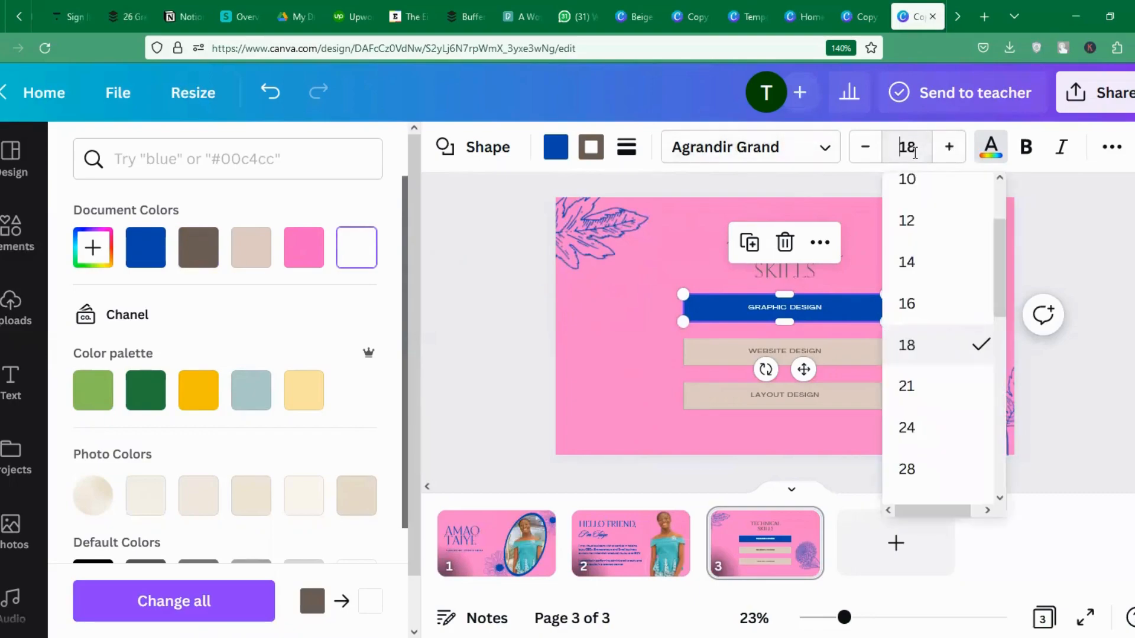
key("BackSpace")
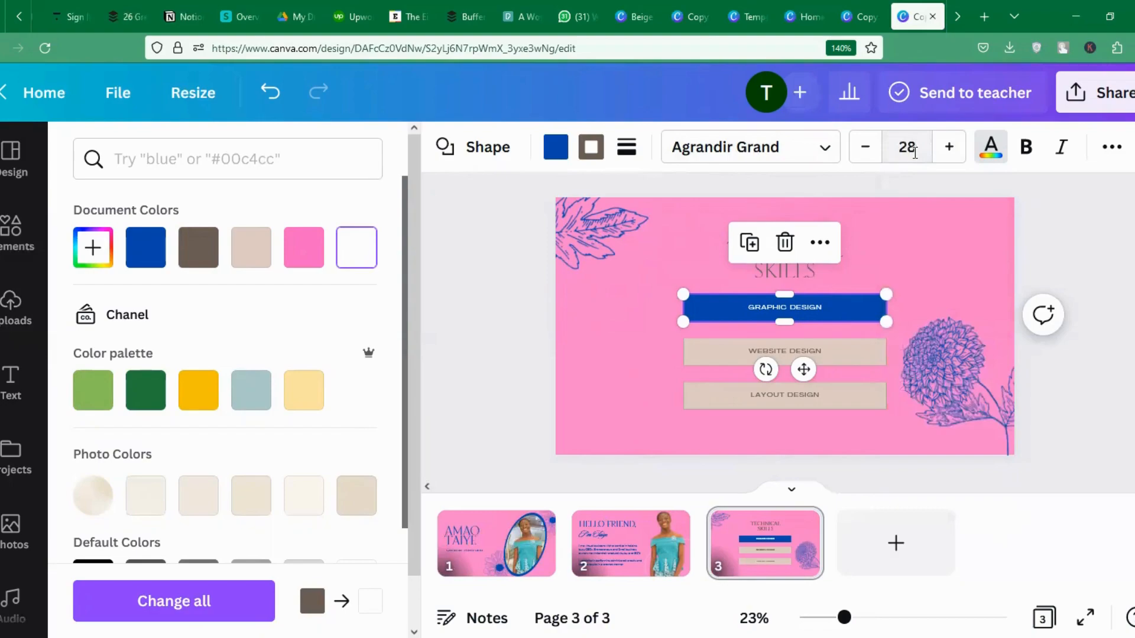
key("Return")
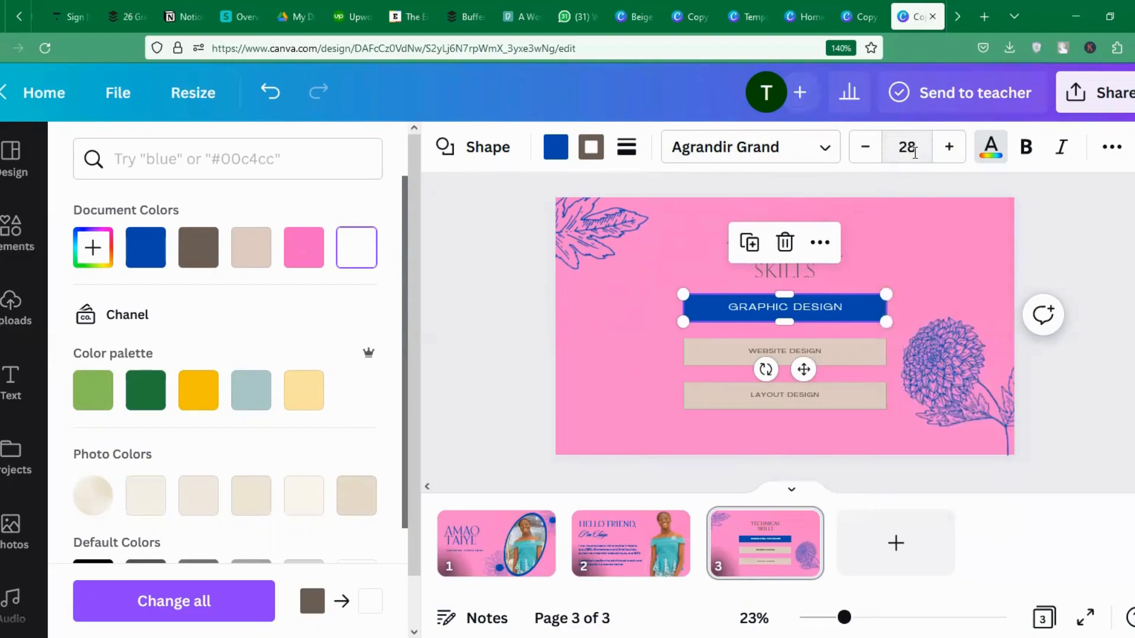
Make the TECHNICAL SKILLS heading blue at size 80 and move it slightly up.
left_click(771, 273)
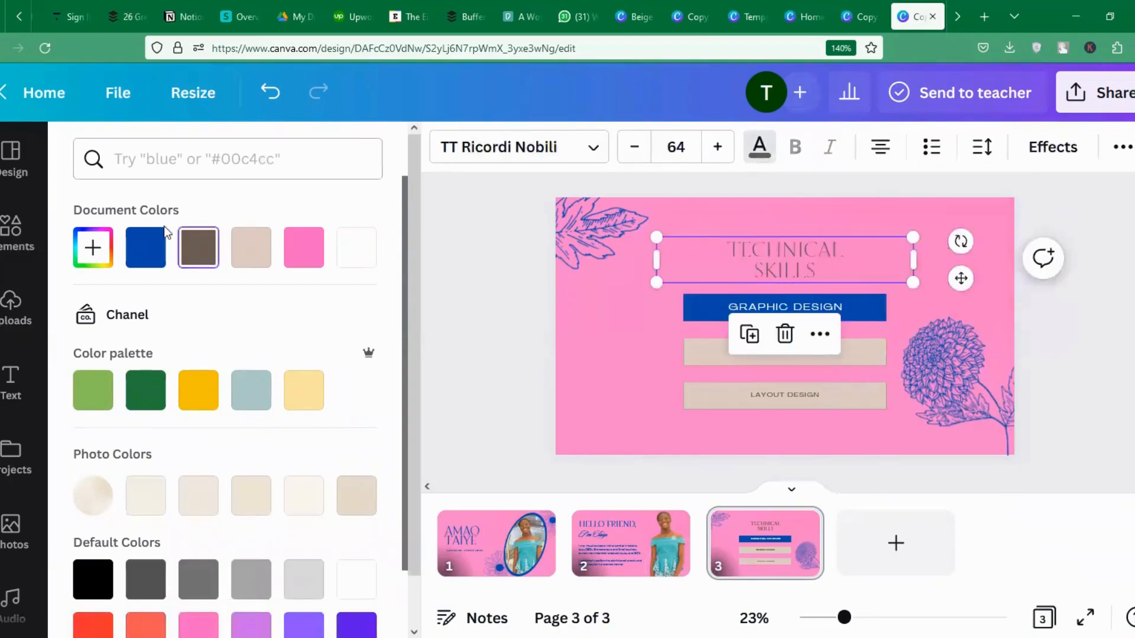
left_click(148, 242)
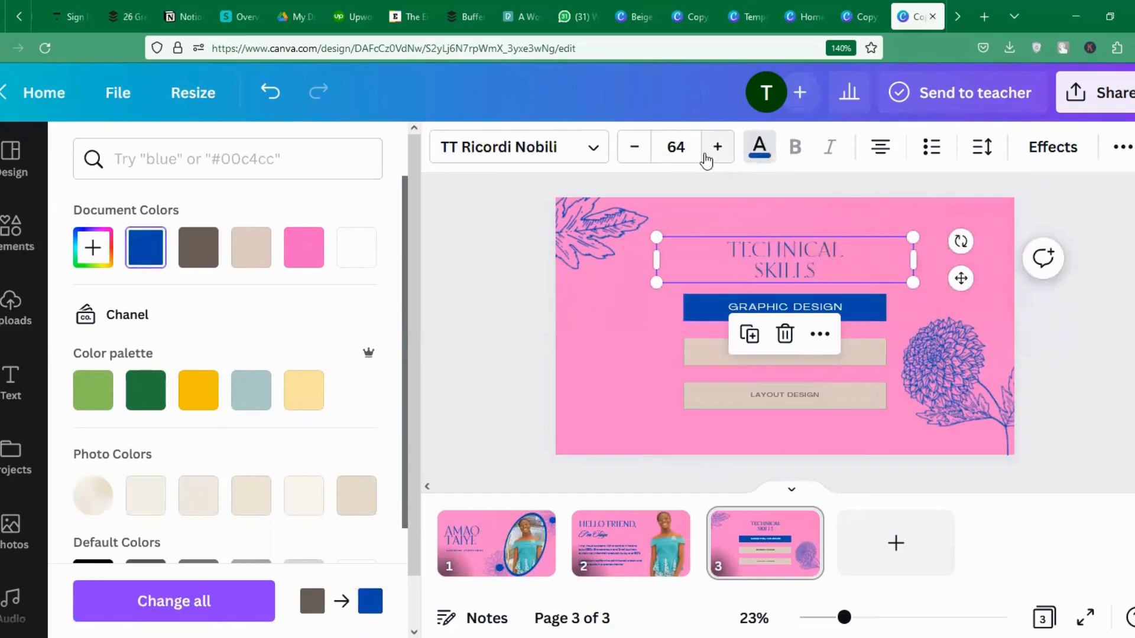
left_click(679, 144)
type("80")
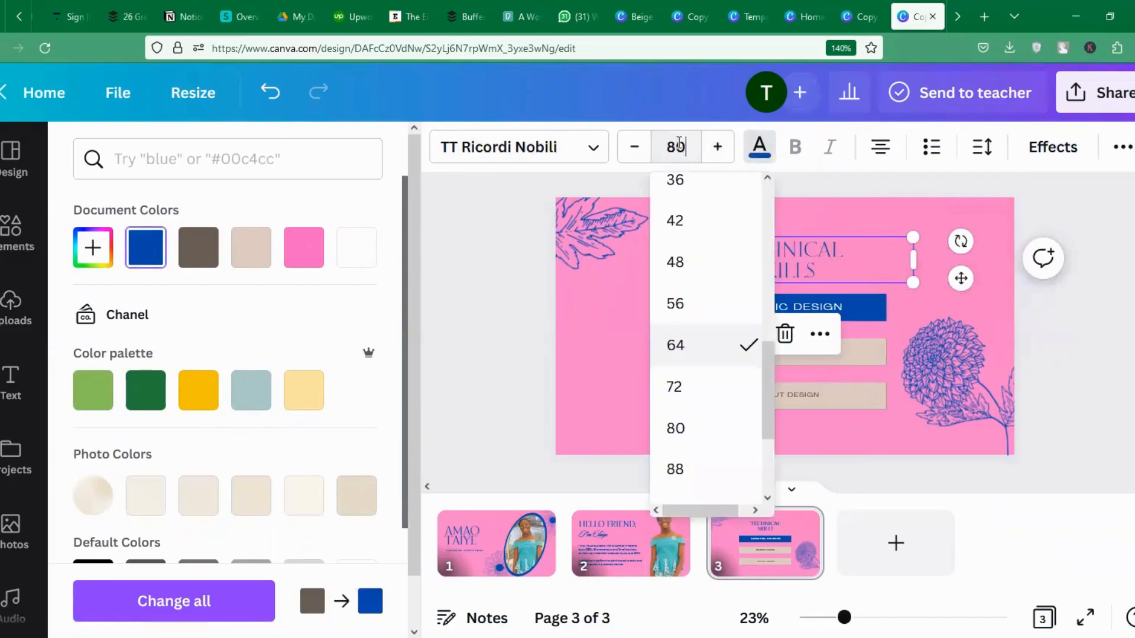
key("Return")
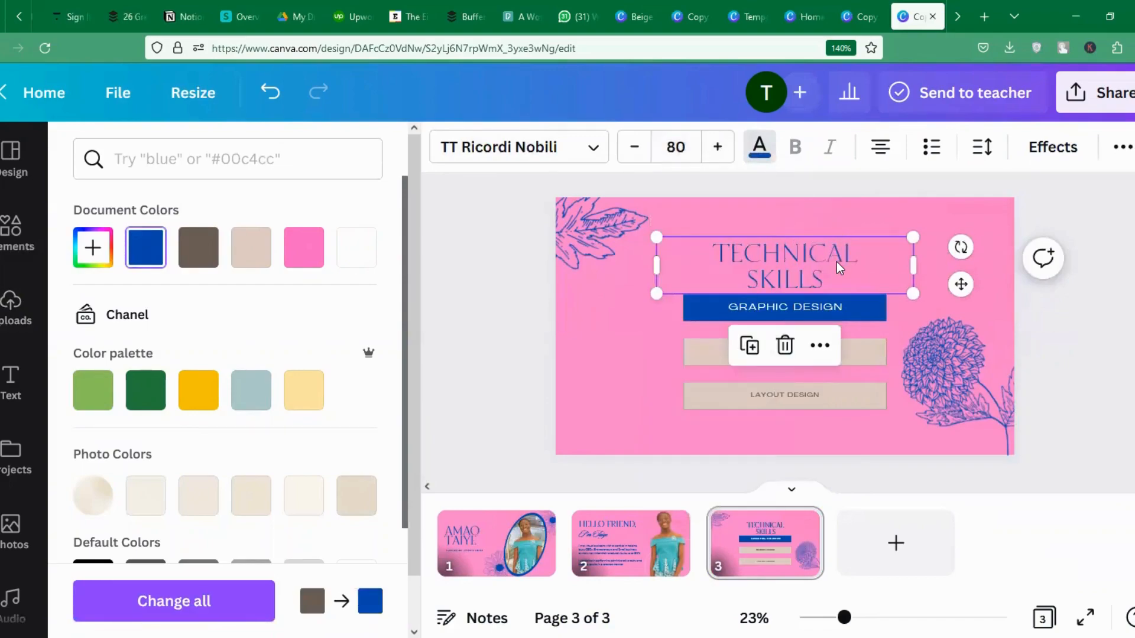
left_click_drag(840, 262, 836, 248)
left_click(717, 361)
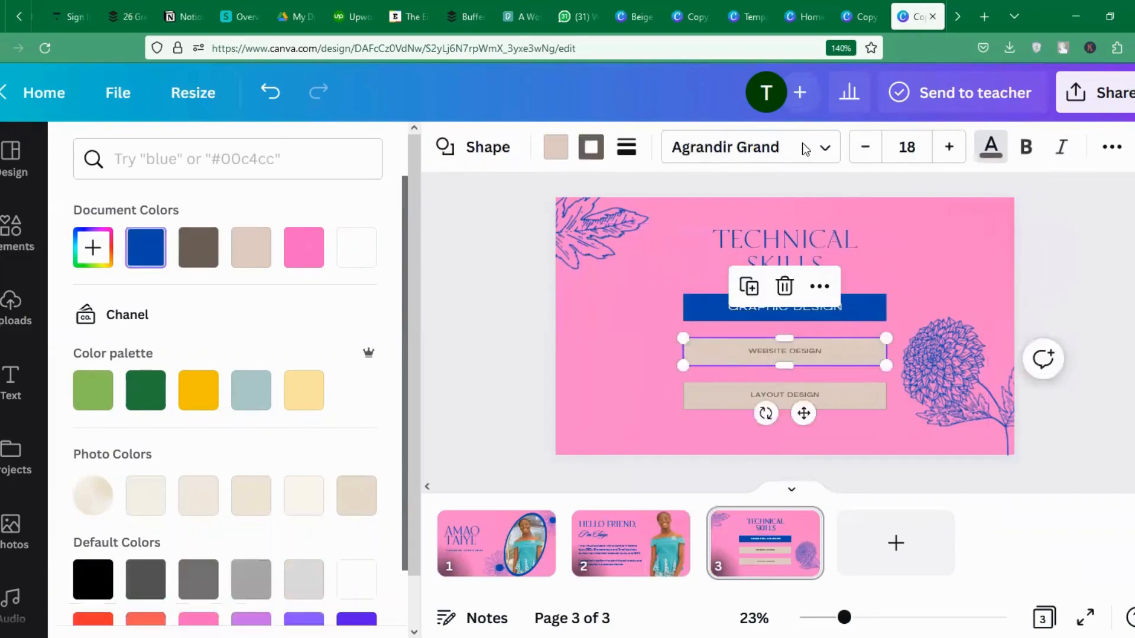
Fill the Website Design and Layout Design boxes with blue.
left_click(558, 153)
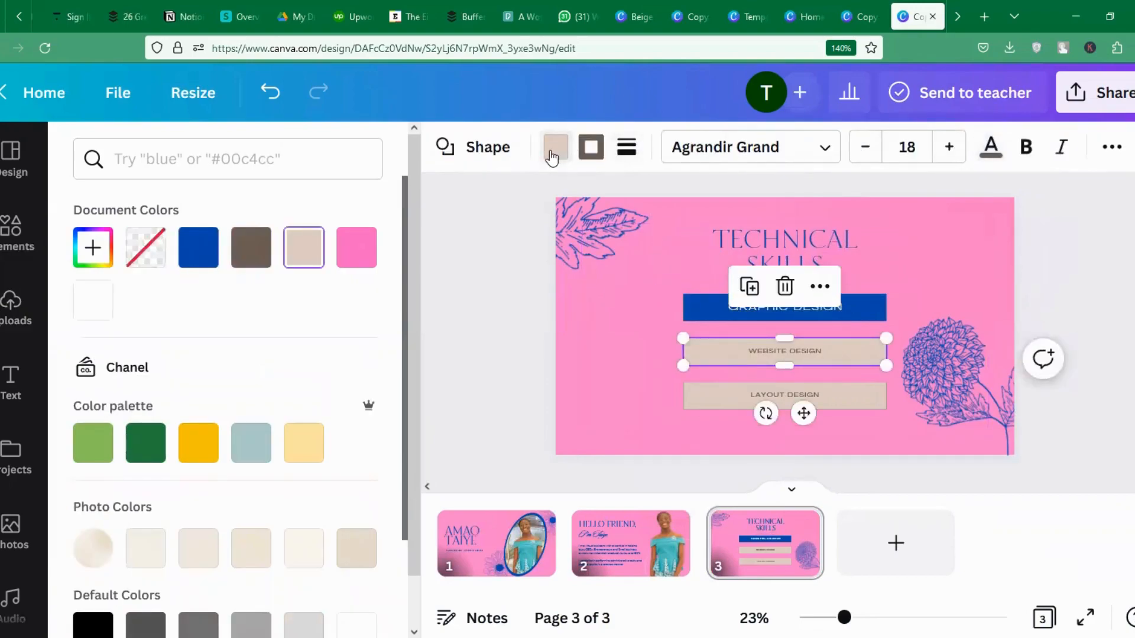
left_click(196, 247)
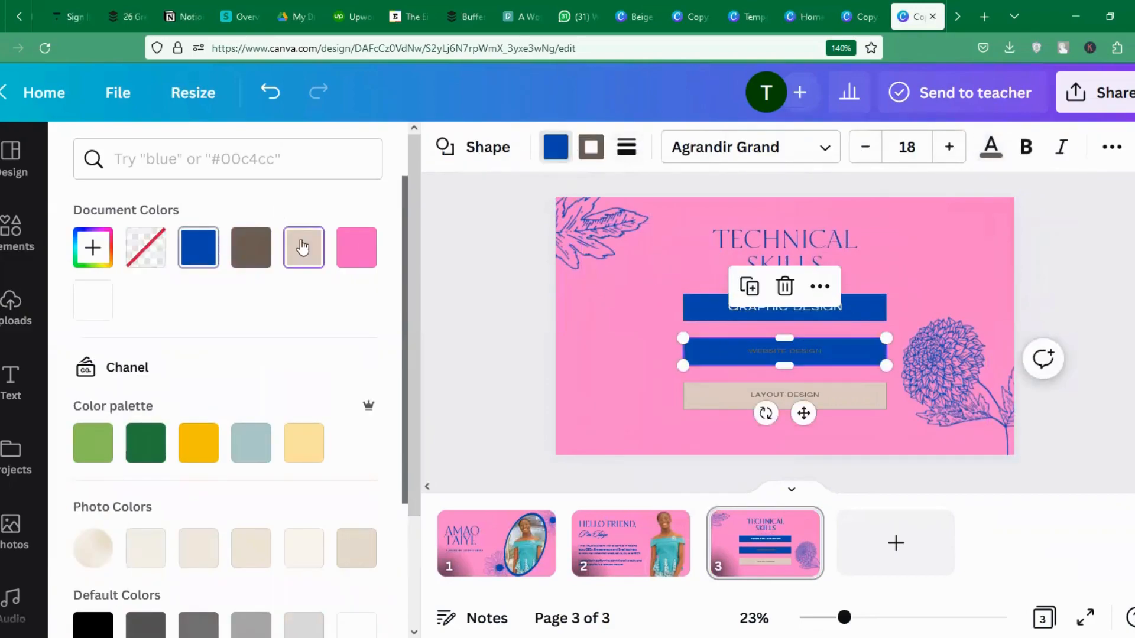
left_click(713, 395)
left_click(198, 247)
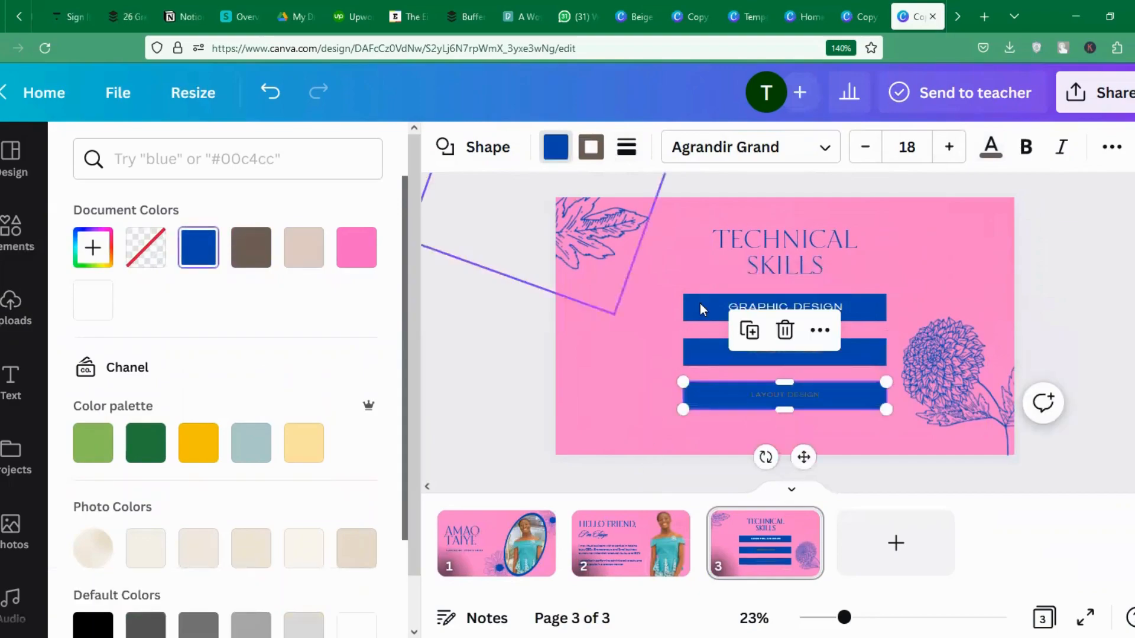
Make the Website Design label white at font size 28.
left_click(781, 358)
left_click(992, 152)
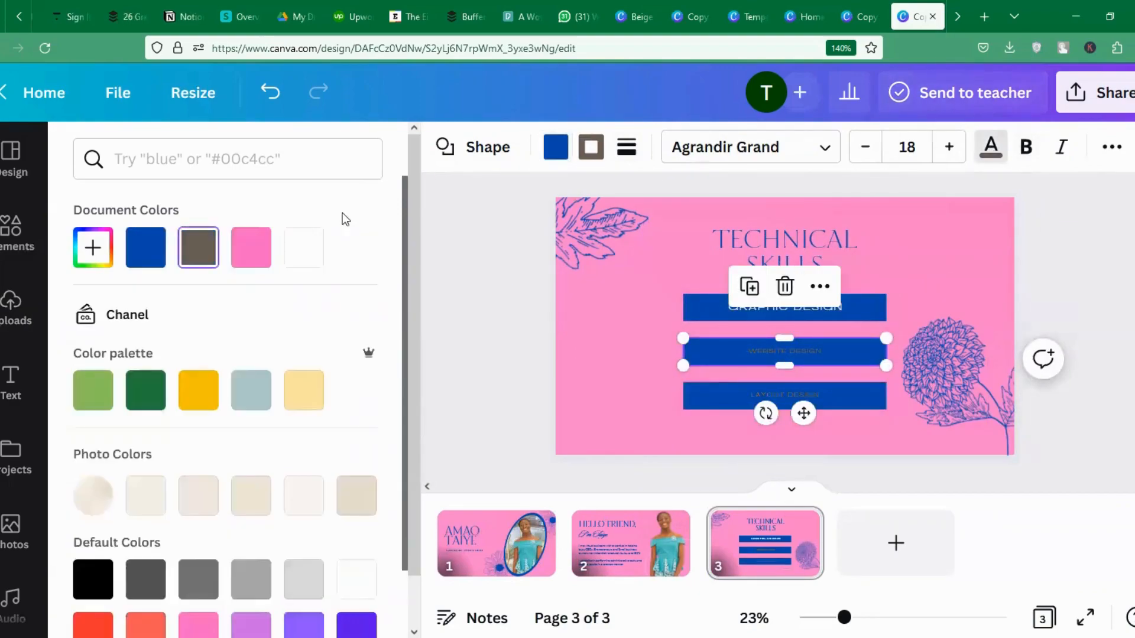
left_click(304, 248)
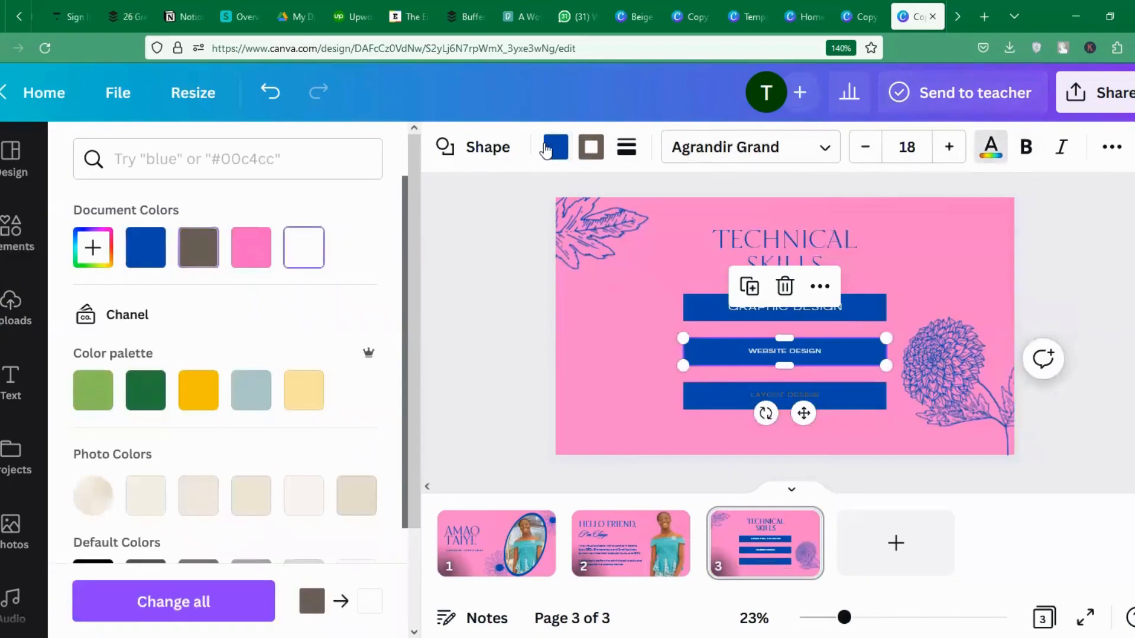
left_click(910, 147)
type("2")
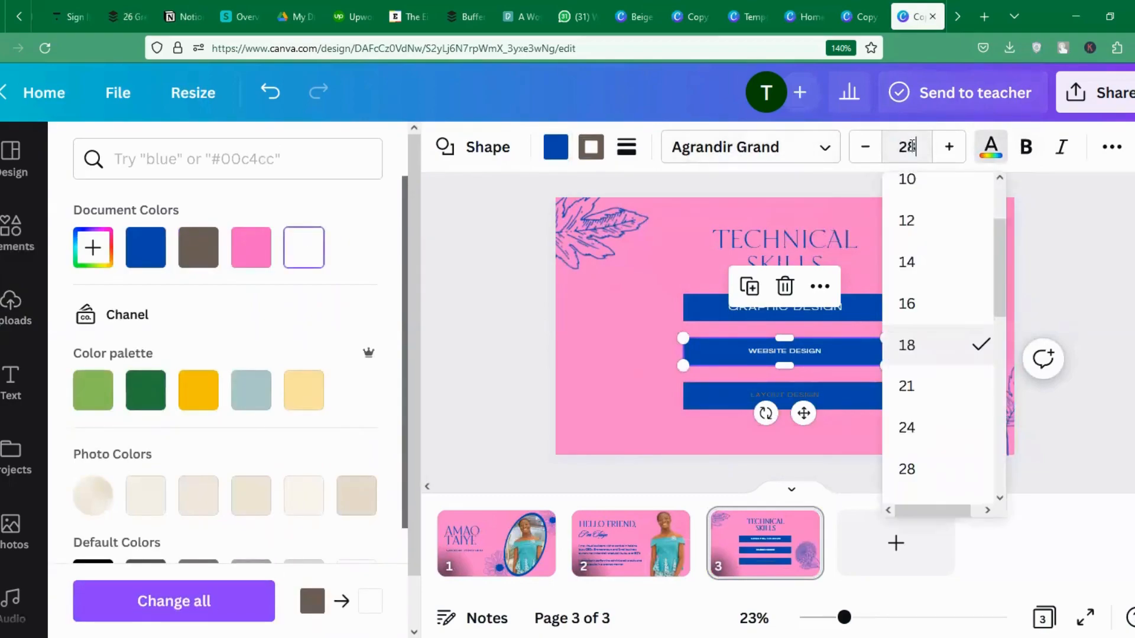
type("8")
key("Return")
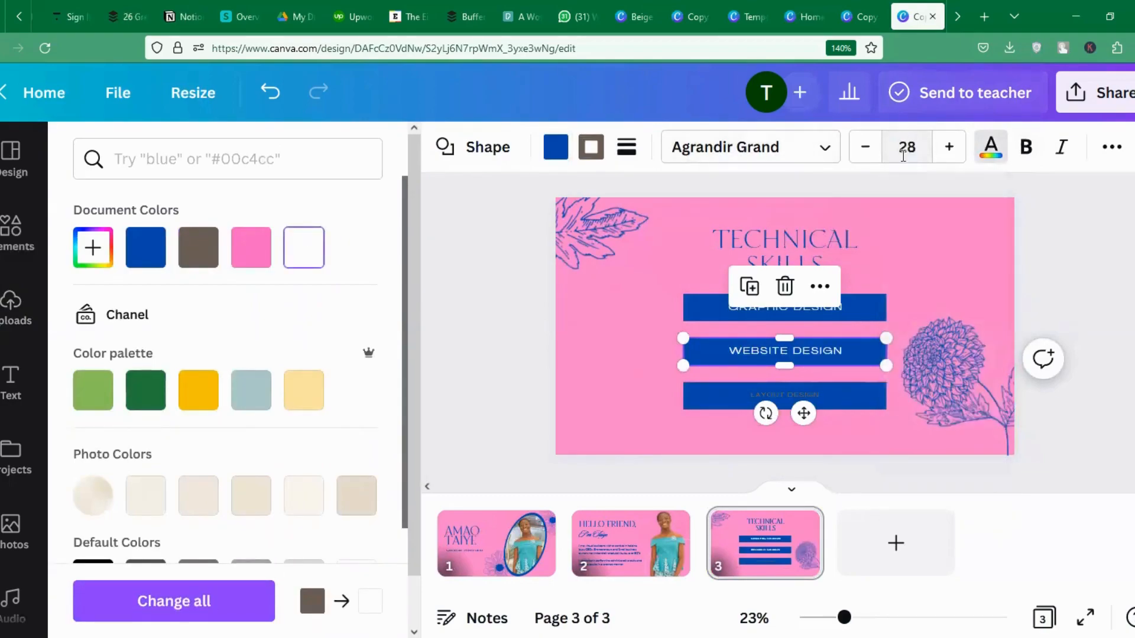
Make the Layout Design label white at size 28, then return to the Hello Friend slide.
left_click(814, 392)
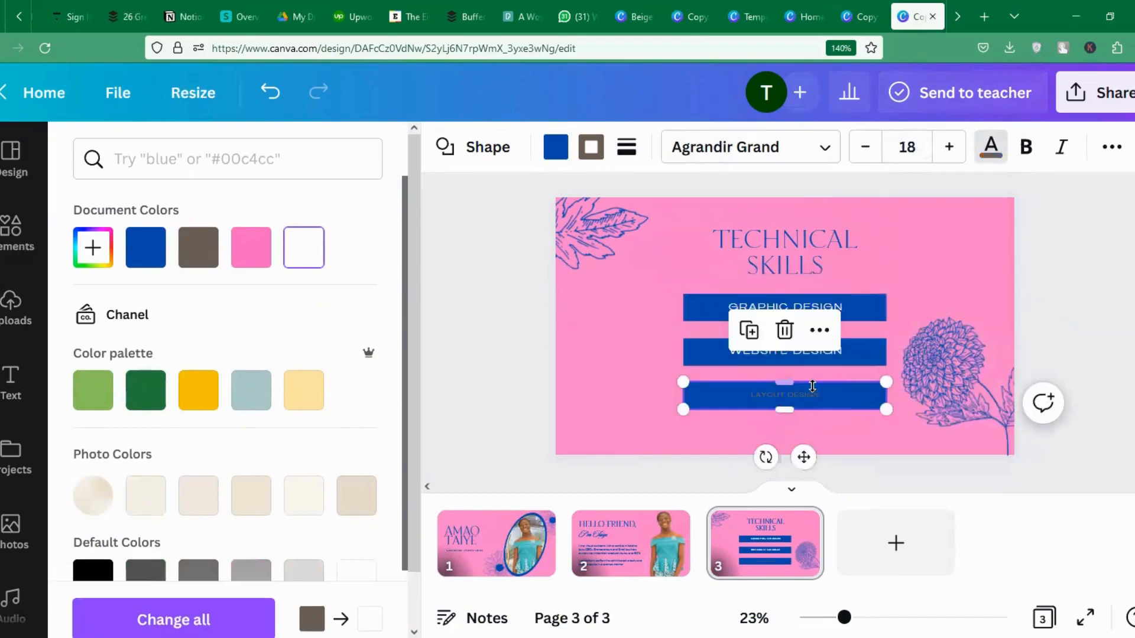
left_click(306, 260)
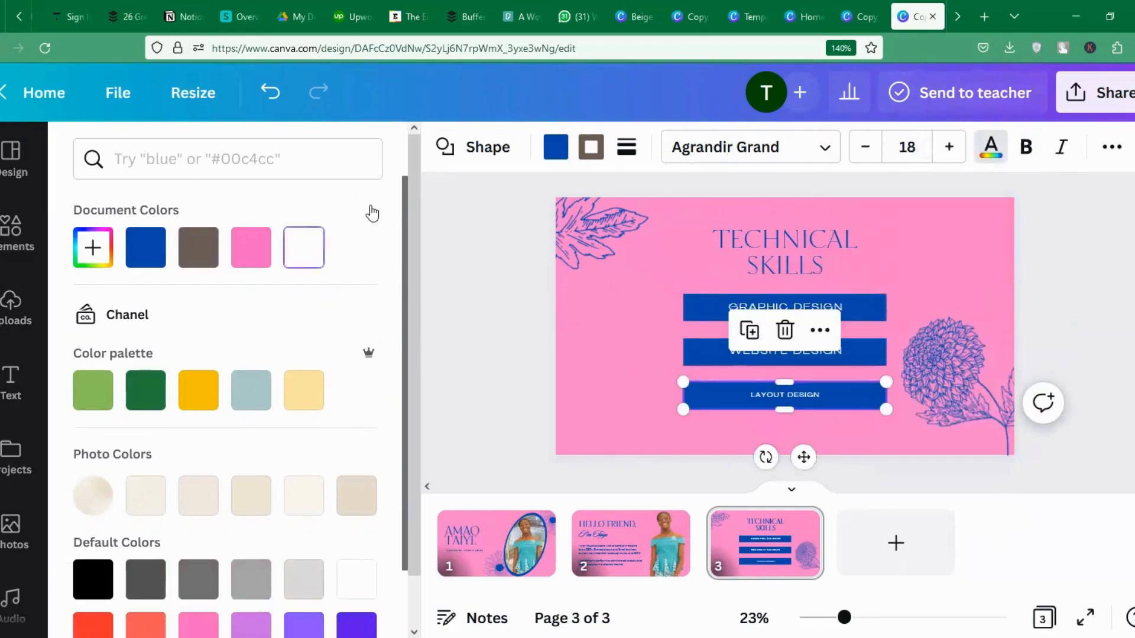
left_click(916, 148)
type("2")
key("Return")
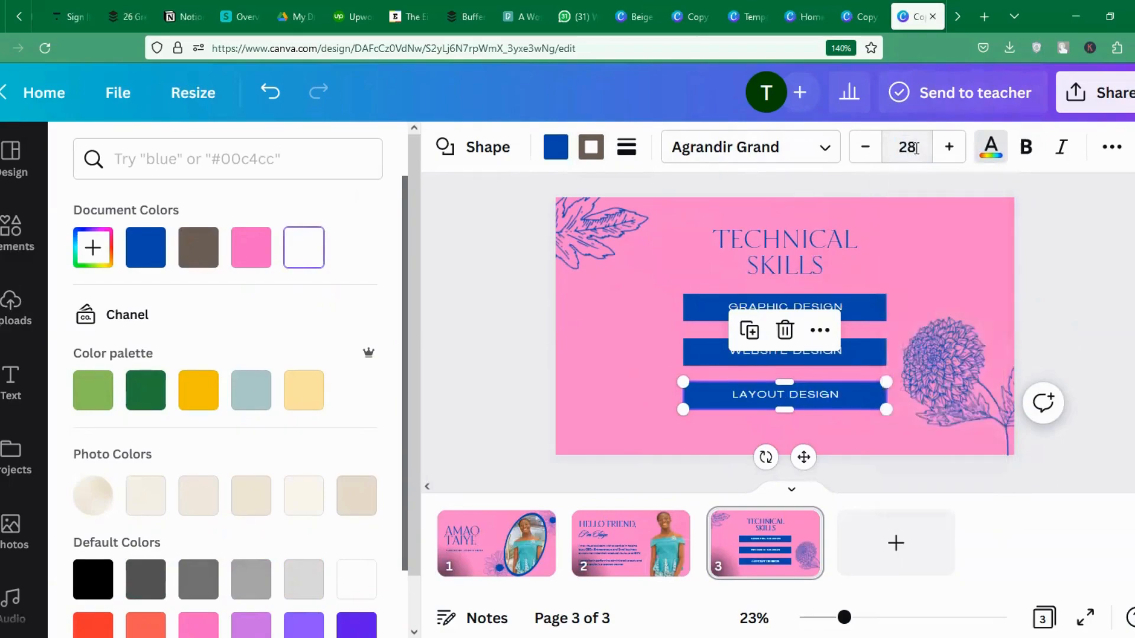
left_click(1066, 246)
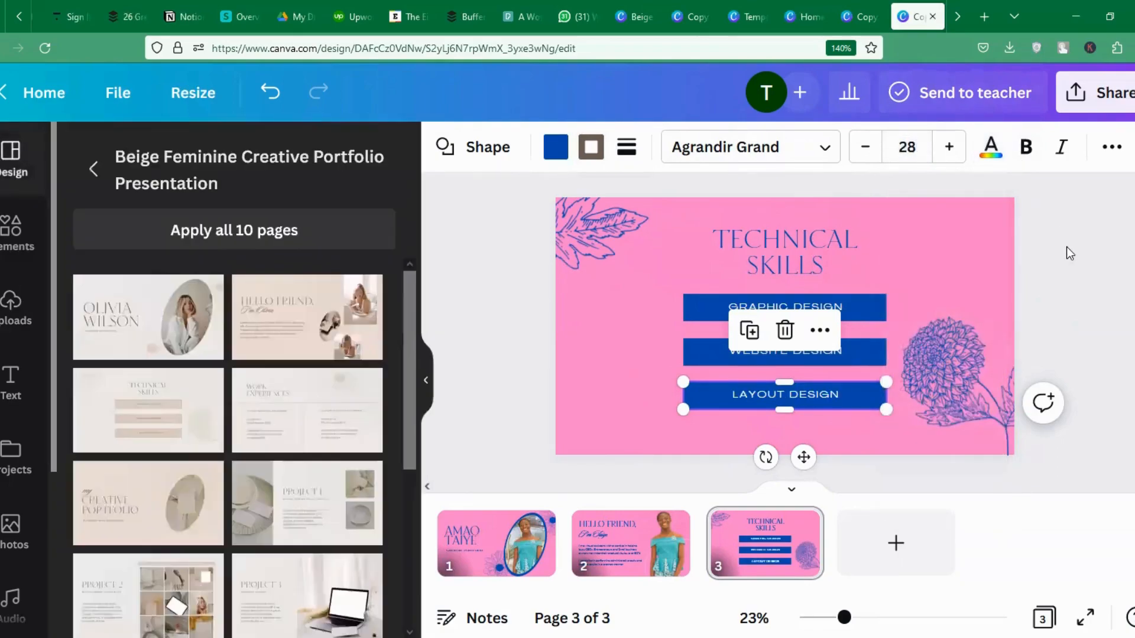
left_click(594, 572)
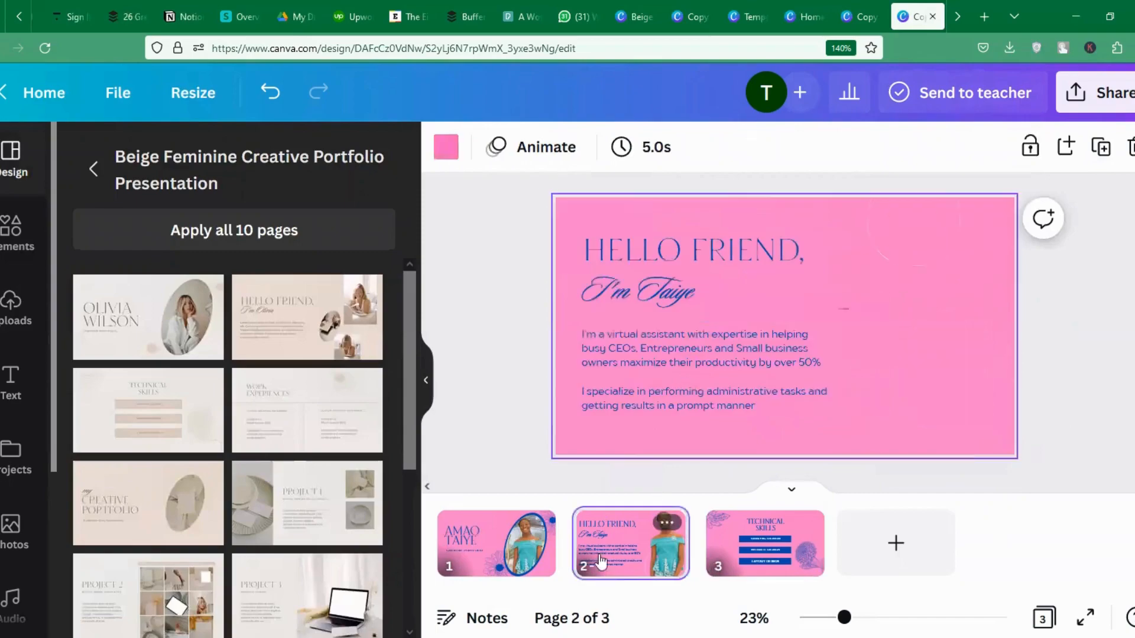
Add a fourth page with the Work Experiences layout and turn its background pink.
left_click(894, 543)
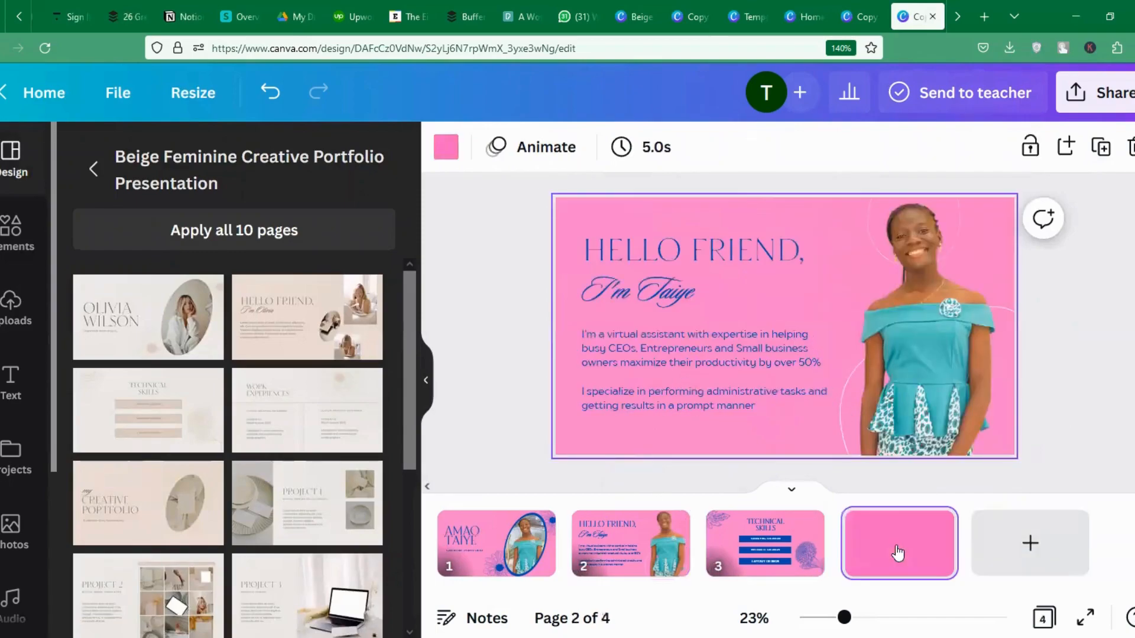
left_click(304, 409)
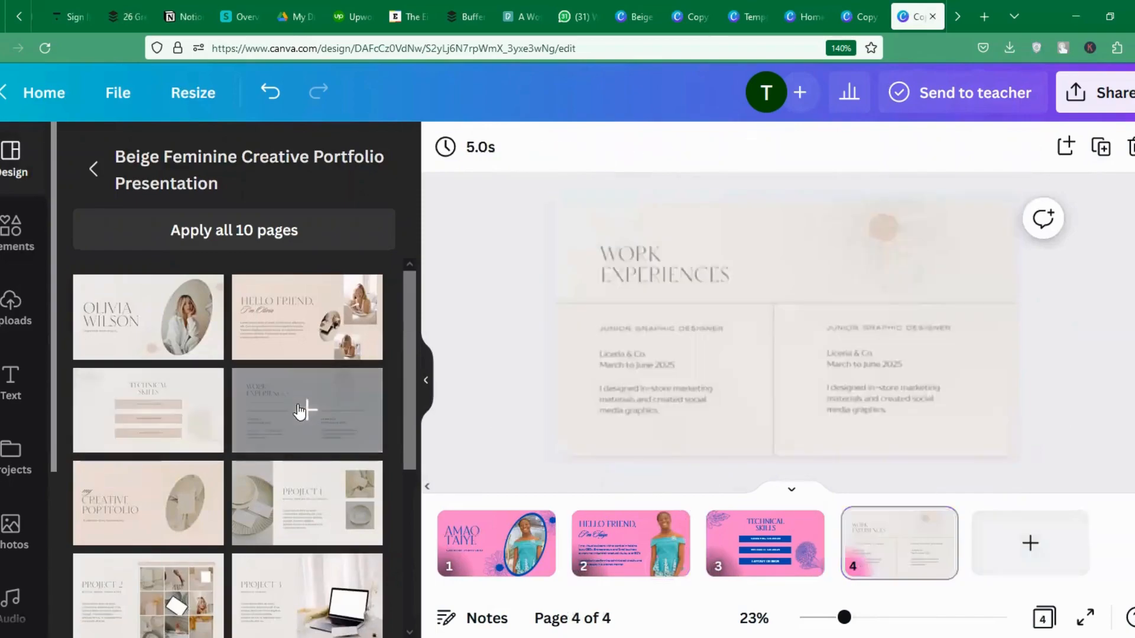
left_click(655, 264)
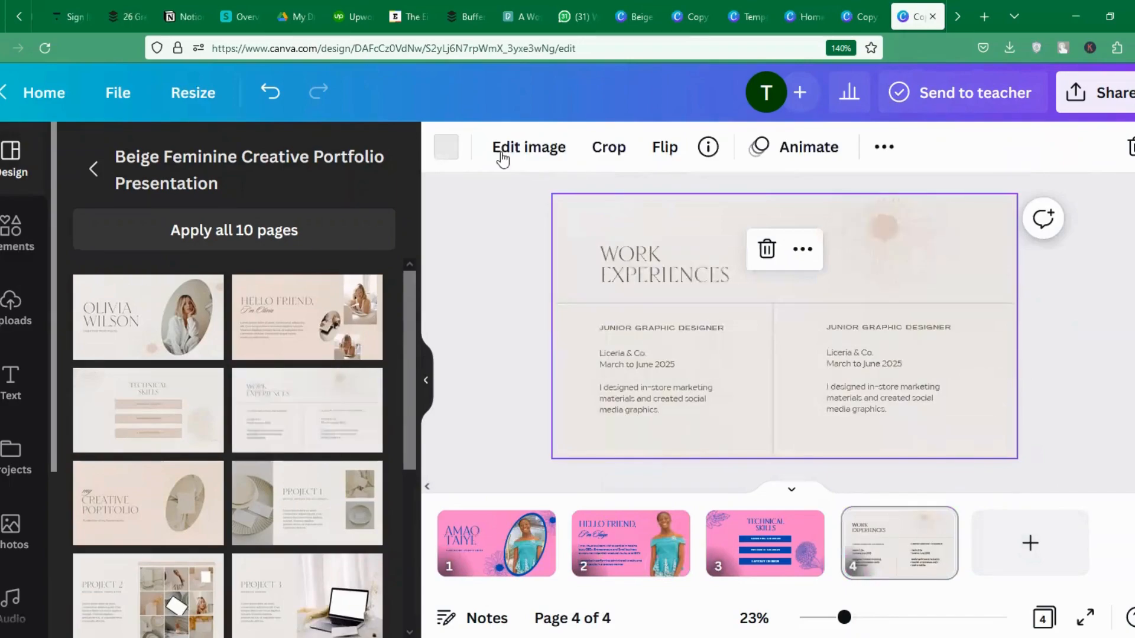
left_click(446, 148)
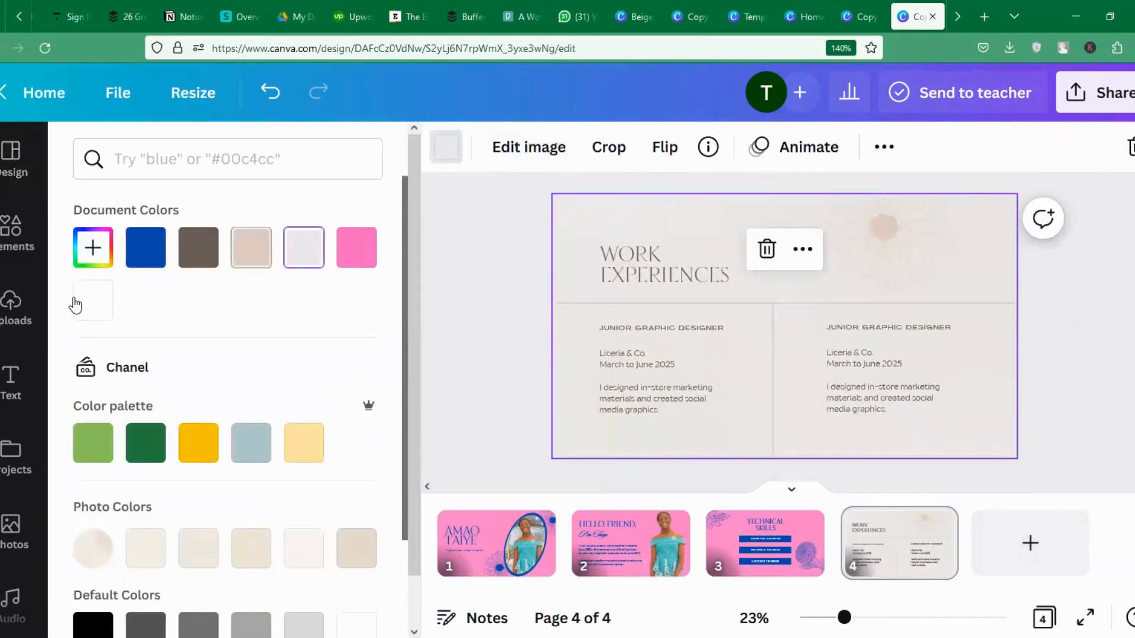
left_click(373, 254)
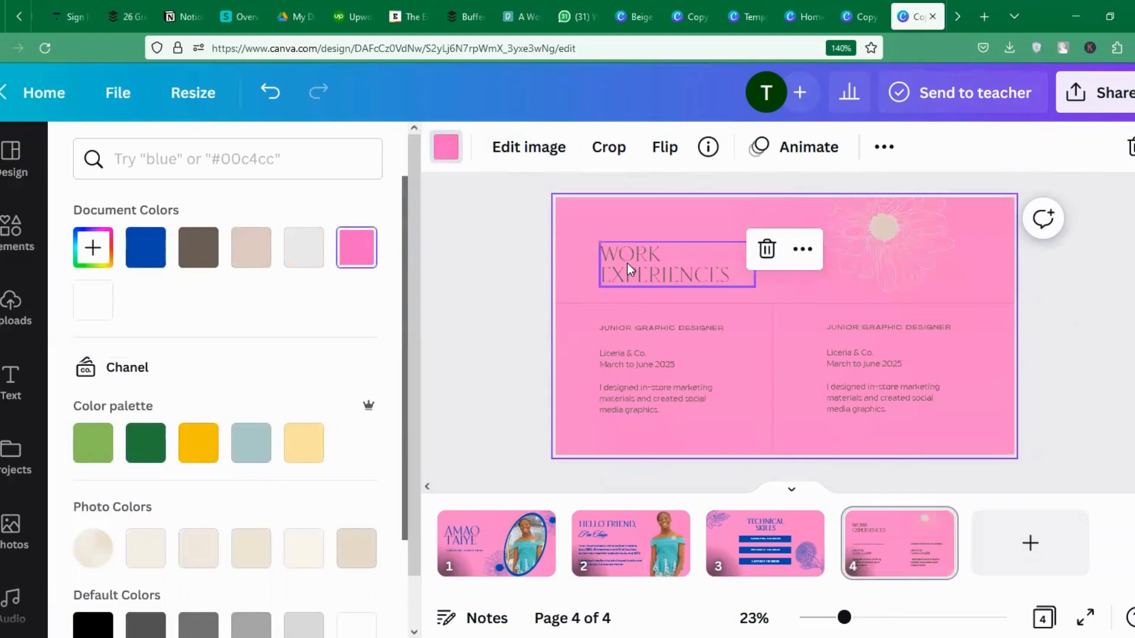
left_click(626, 263)
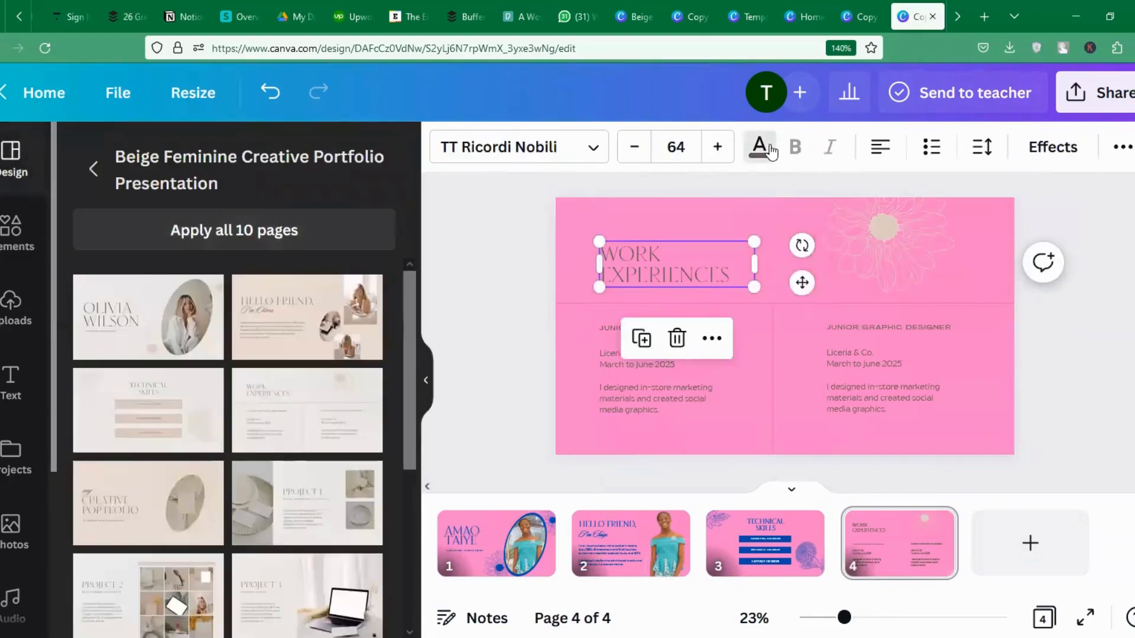
Make the WORK EXPERIENCES title blue, enlarge it to 77 and raise it slightly.
left_click(761, 147)
left_click(146, 247)
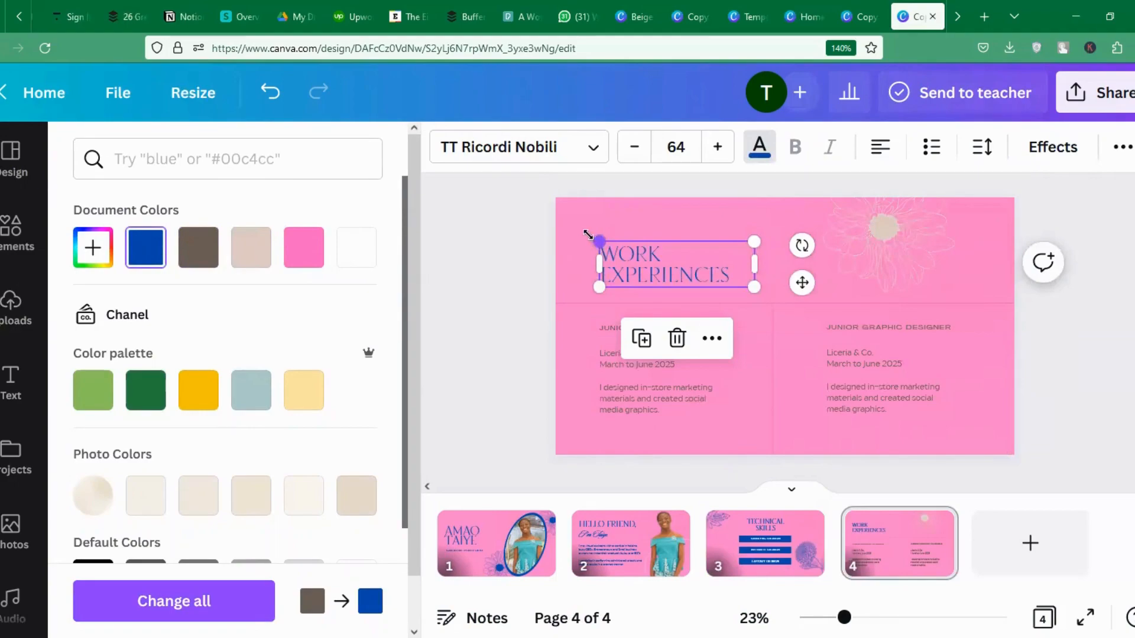
left_click_drag(588, 235, 558, 226)
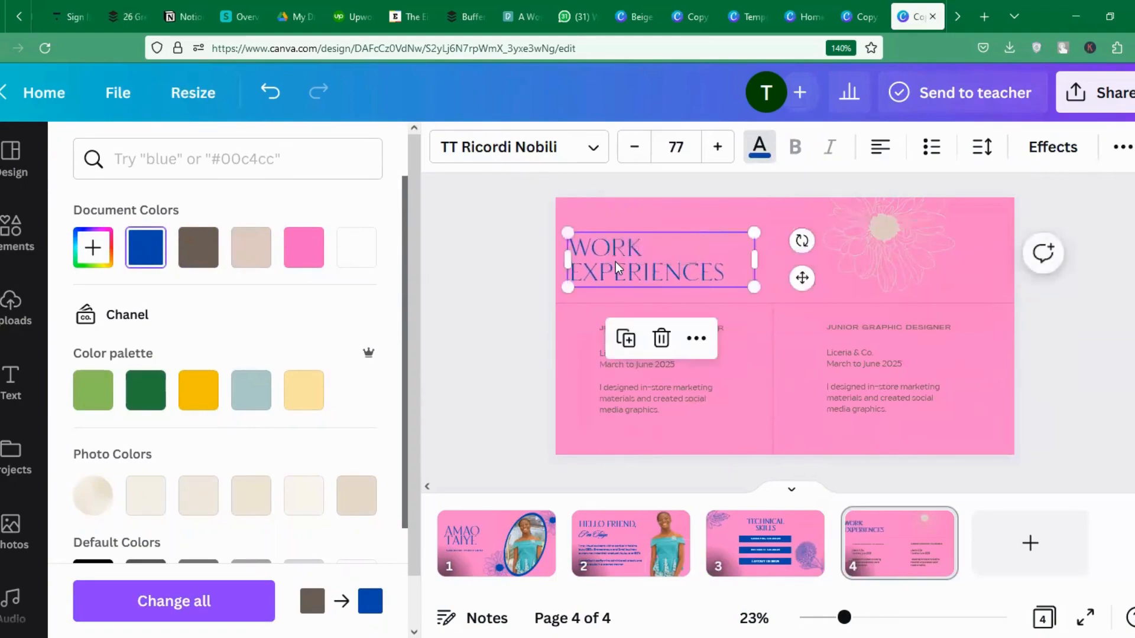
left_click_drag(615, 261, 630, 255)
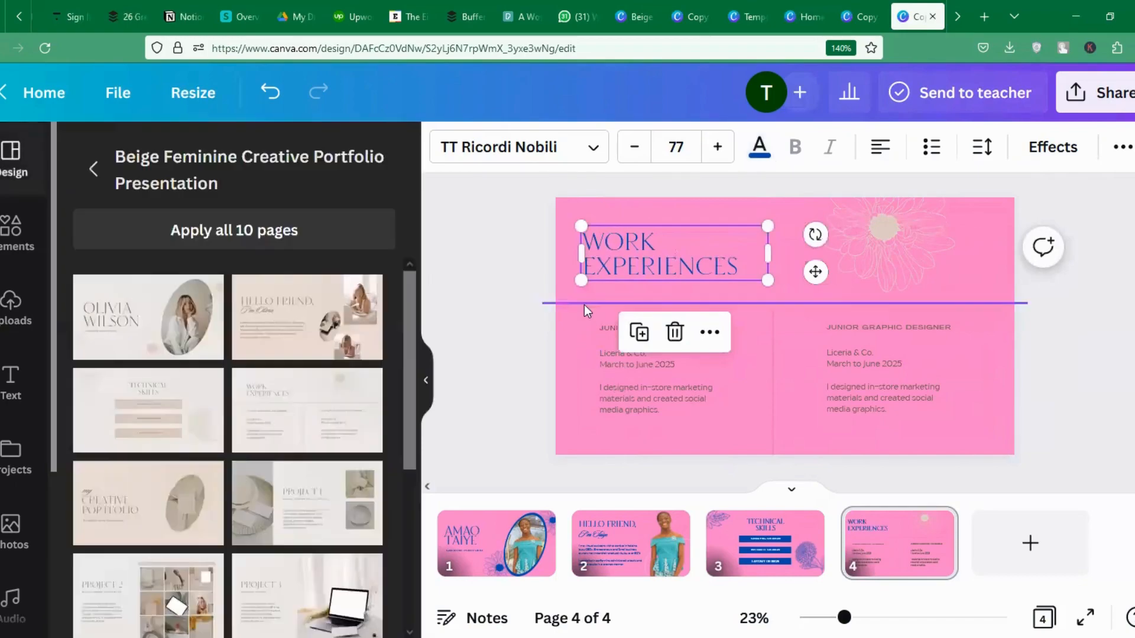
Turn both the horizontal and vertical divider lines blue.
left_click(583, 303)
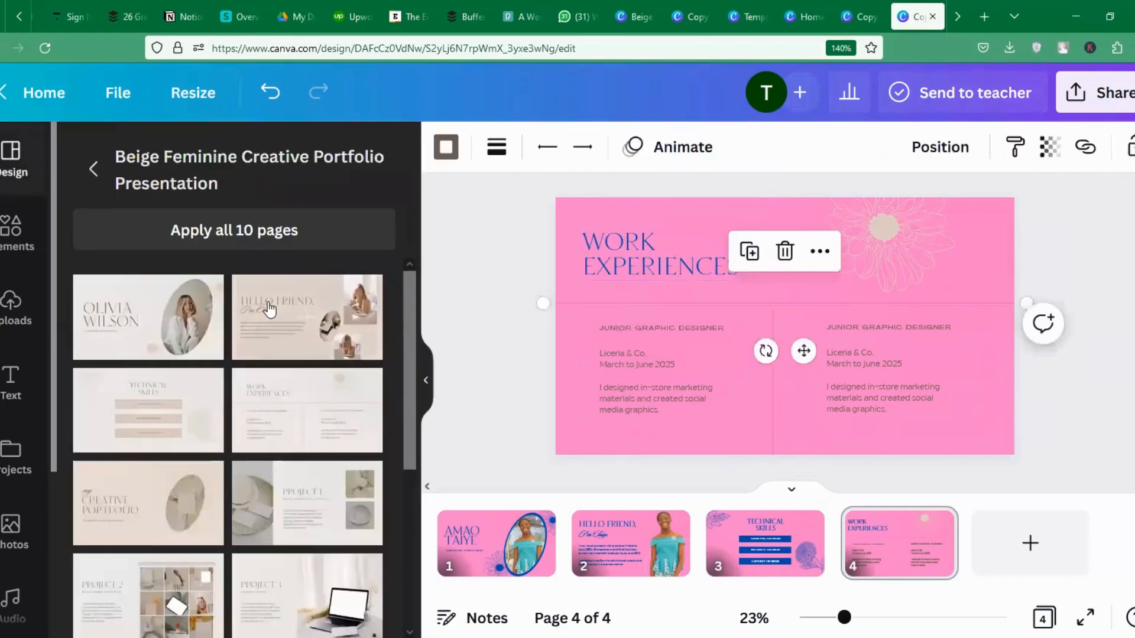
left_click(447, 150)
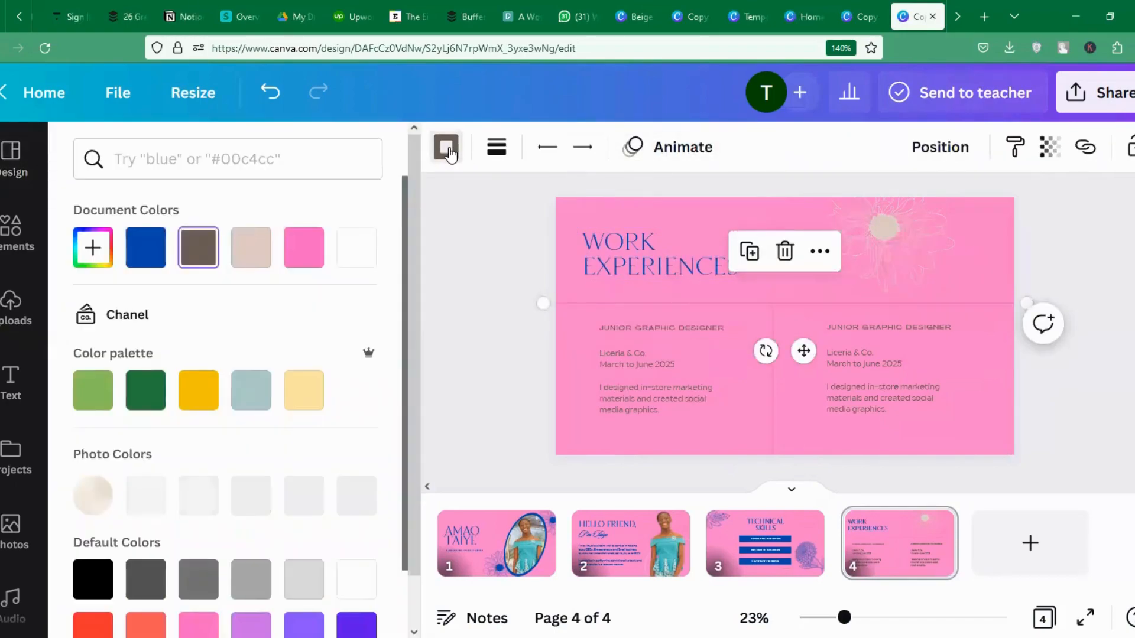
left_click(145, 247)
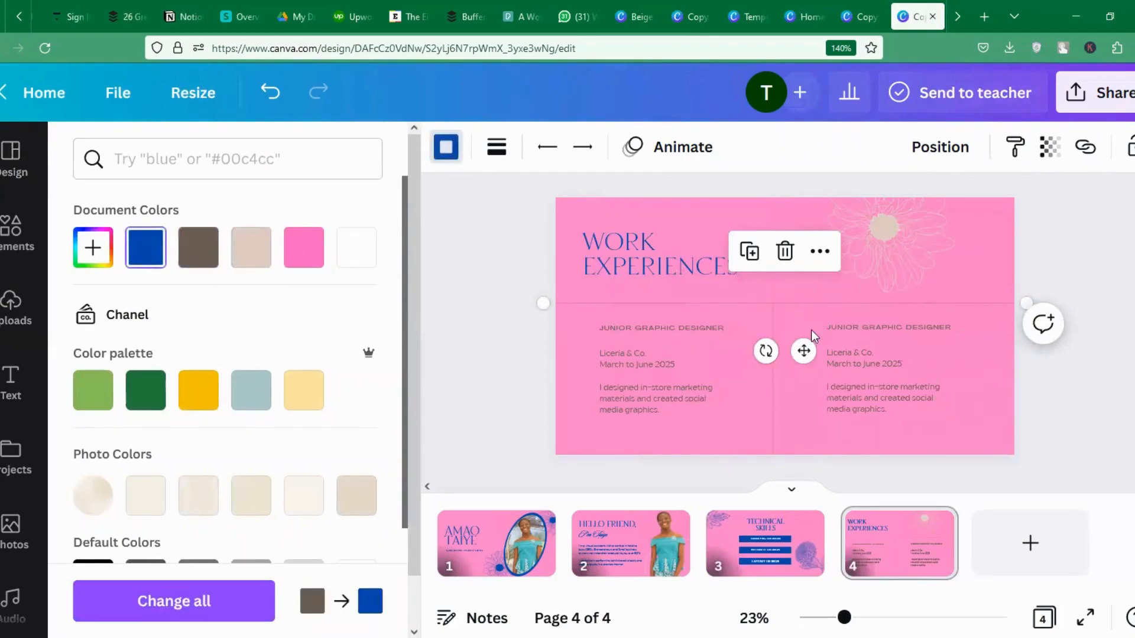
left_click(775, 384)
left_click(159, 249)
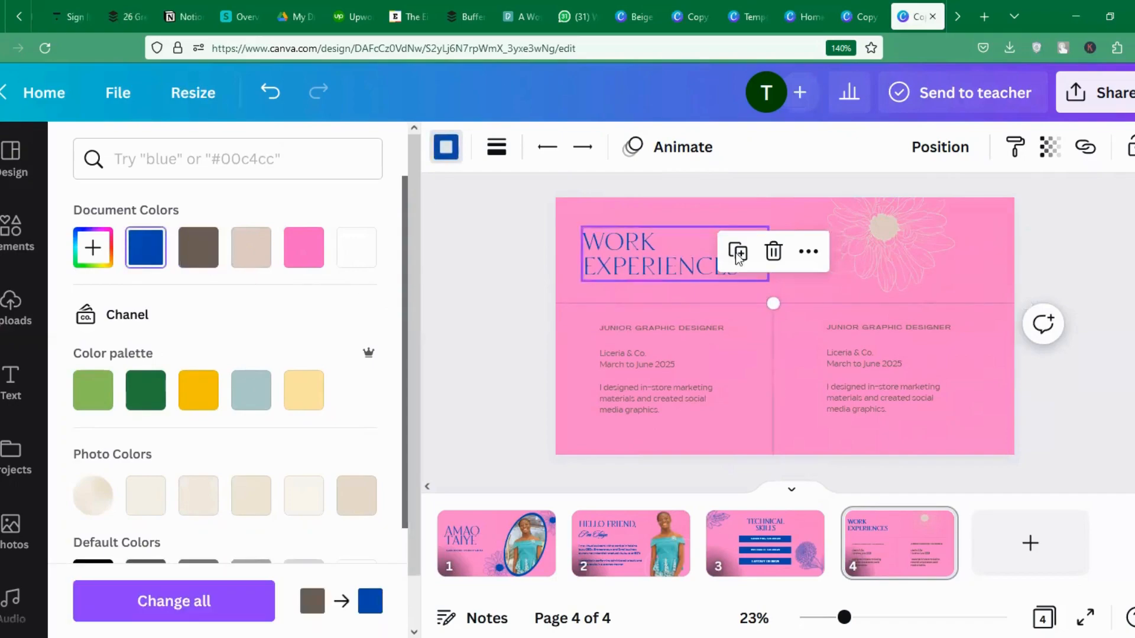
Shift the right column's three text boxes slightly up and left.
left_click_drag(864, 353, 995, 430)
left_click_drag(920, 384, 905, 377)
left_click(576, 332)
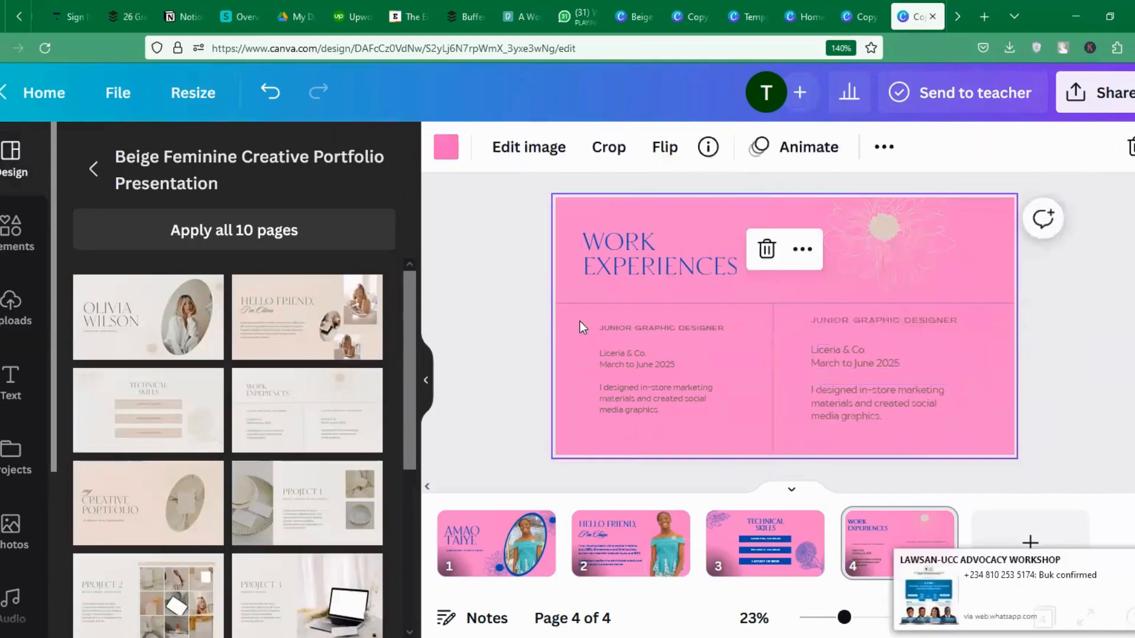
Enlarge the left-column text, make it blue, and reposition the horizontal divider line.
left_click_drag(579, 320, 658, 398)
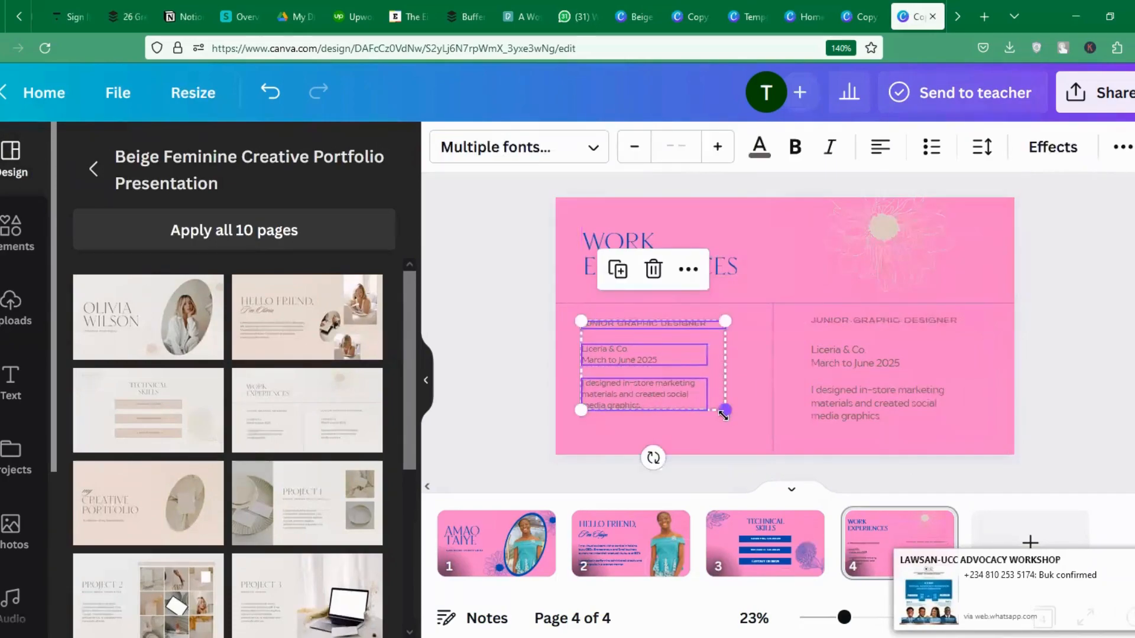
left_click_drag(724, 414, 735, 418)
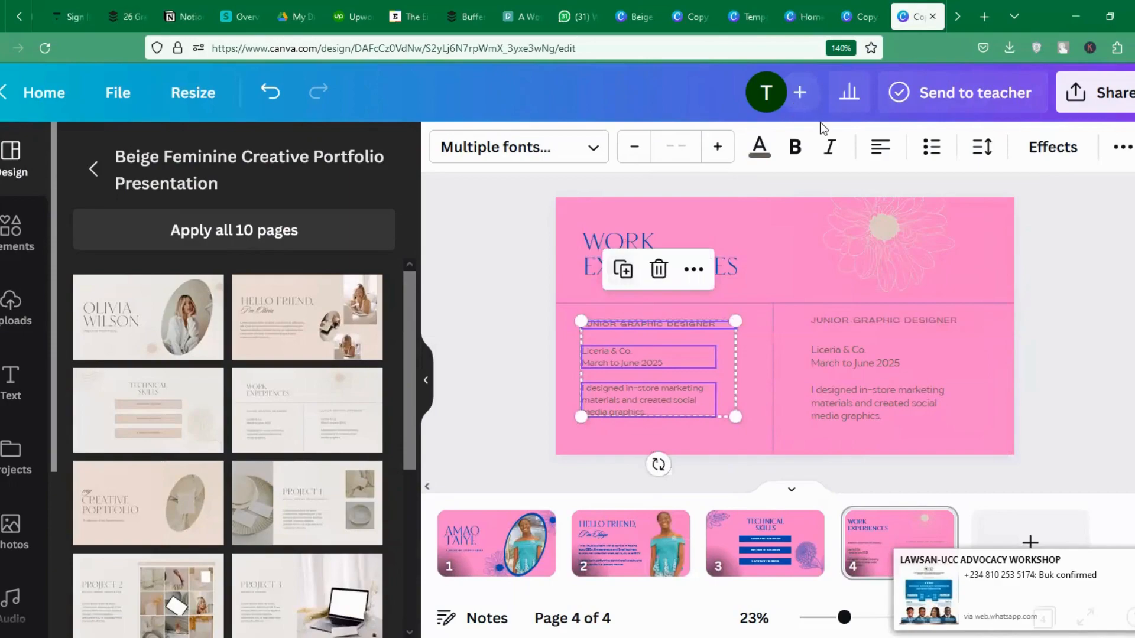
left_click(759, 146)
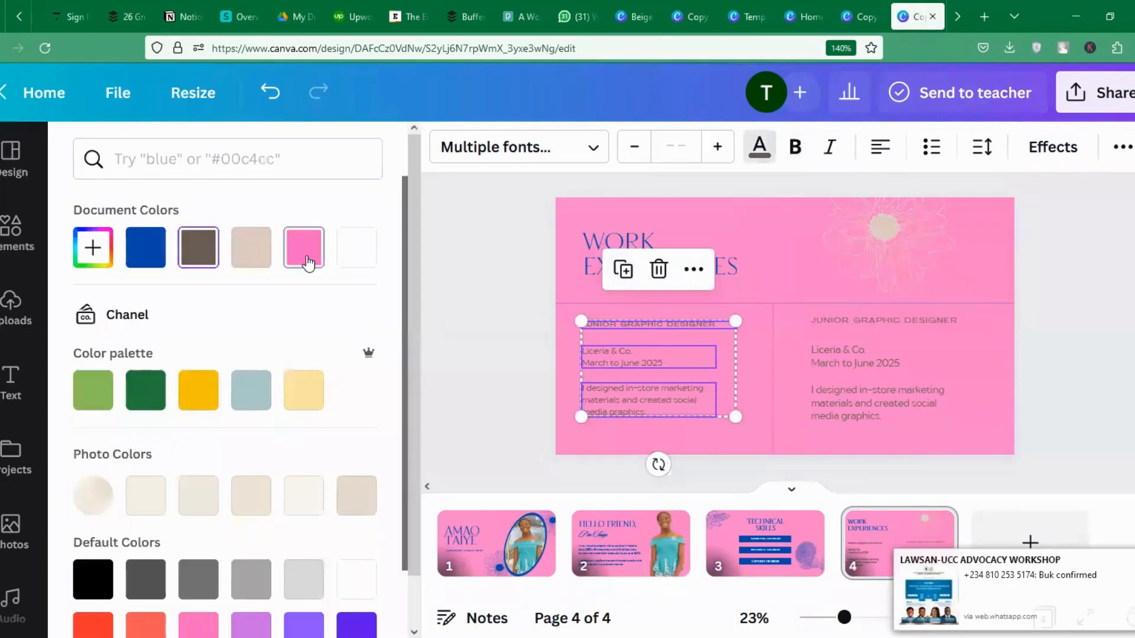
left_click(144, 253)
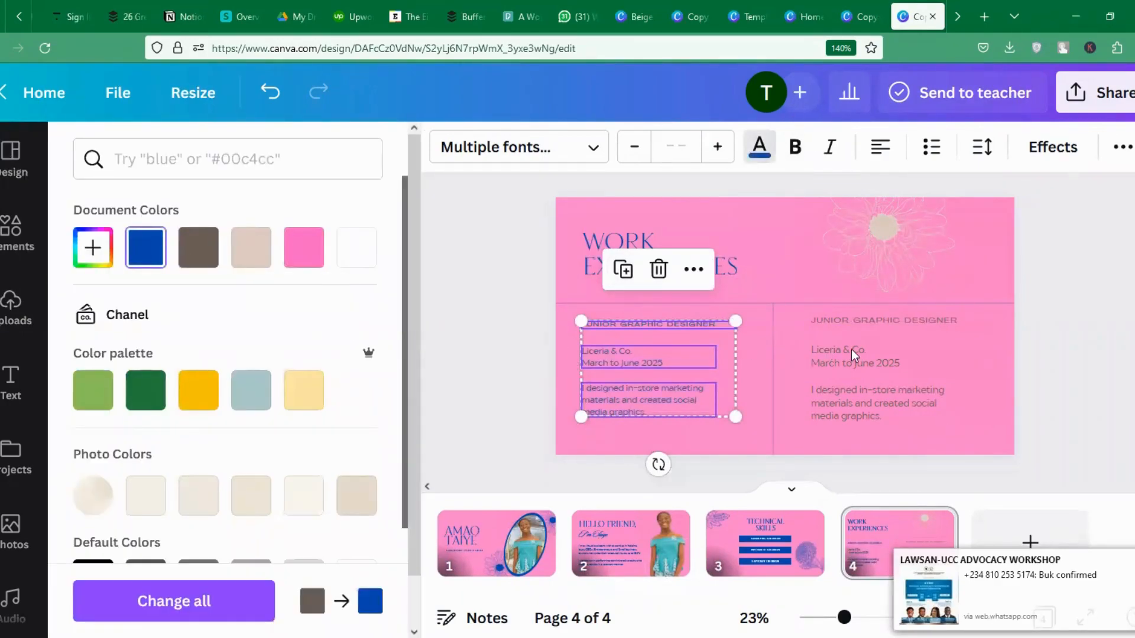
left_click(788, 317)
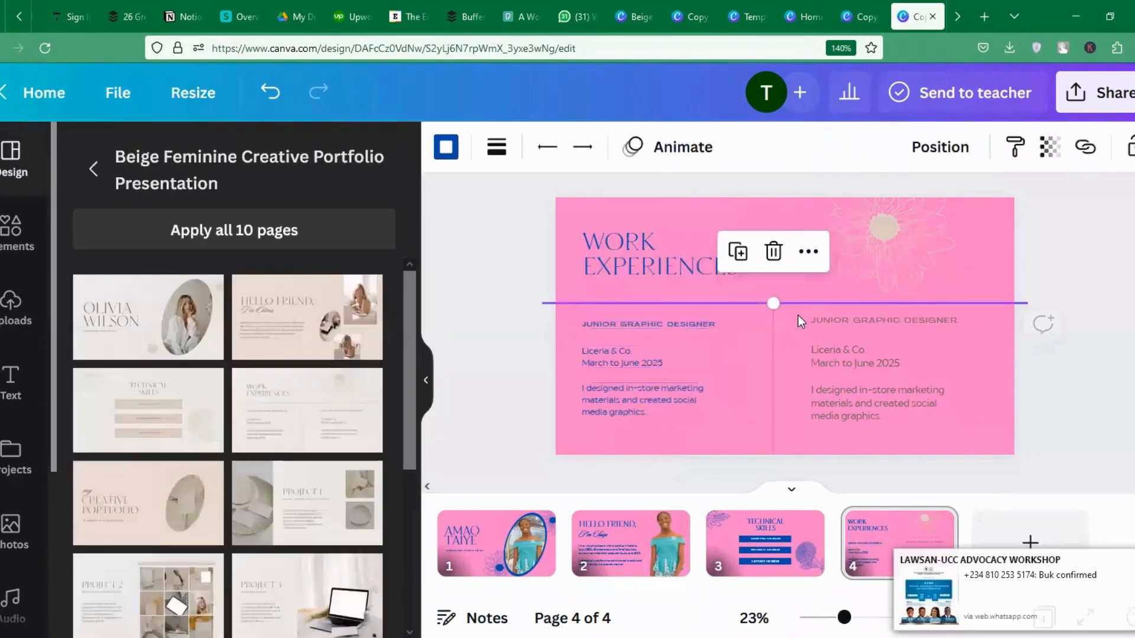
left_click_drag(798, 315, 827, 294)
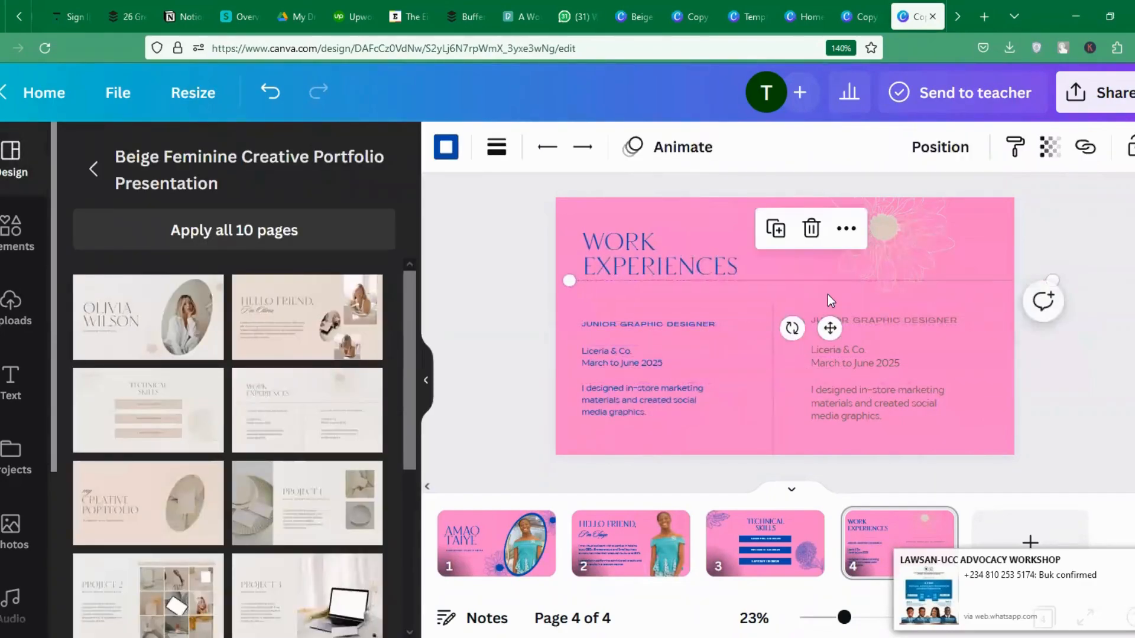
Recolour the top-right flower graphic blue.
left_click(908, 211)
left_click(445, 148)
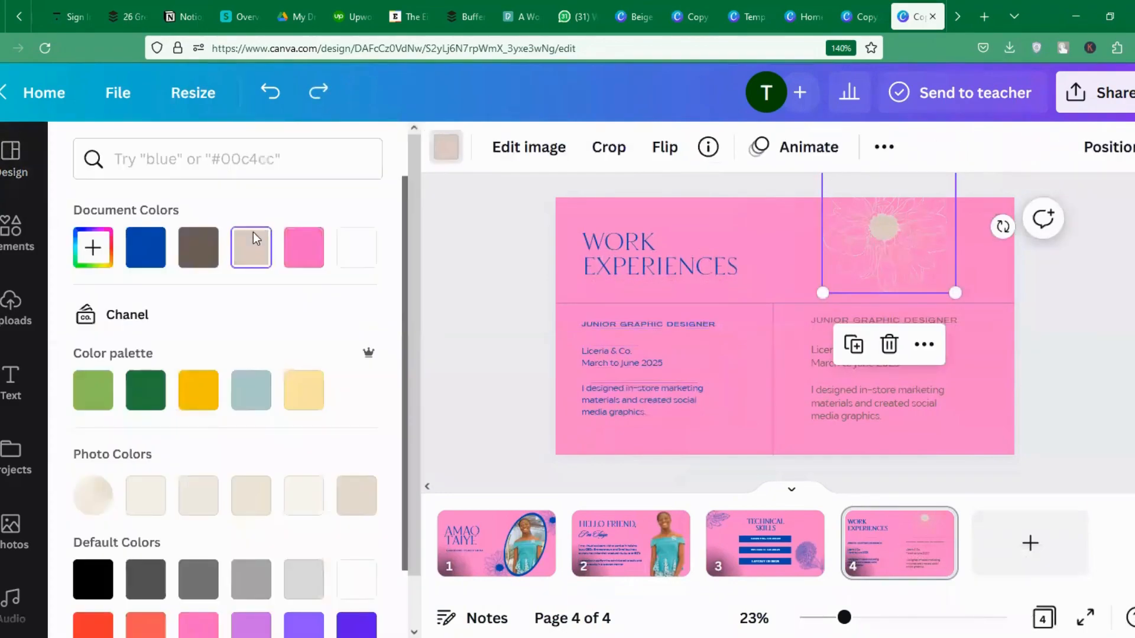
left_click(146, 247)
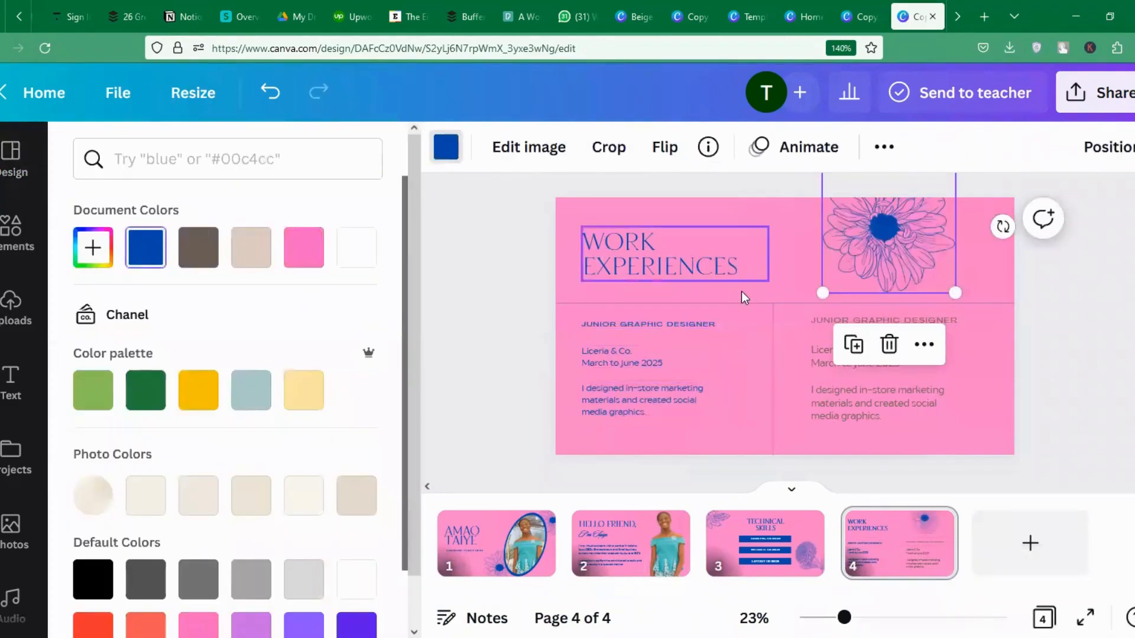
left_click(1024, 403)
left_click(933, 445)
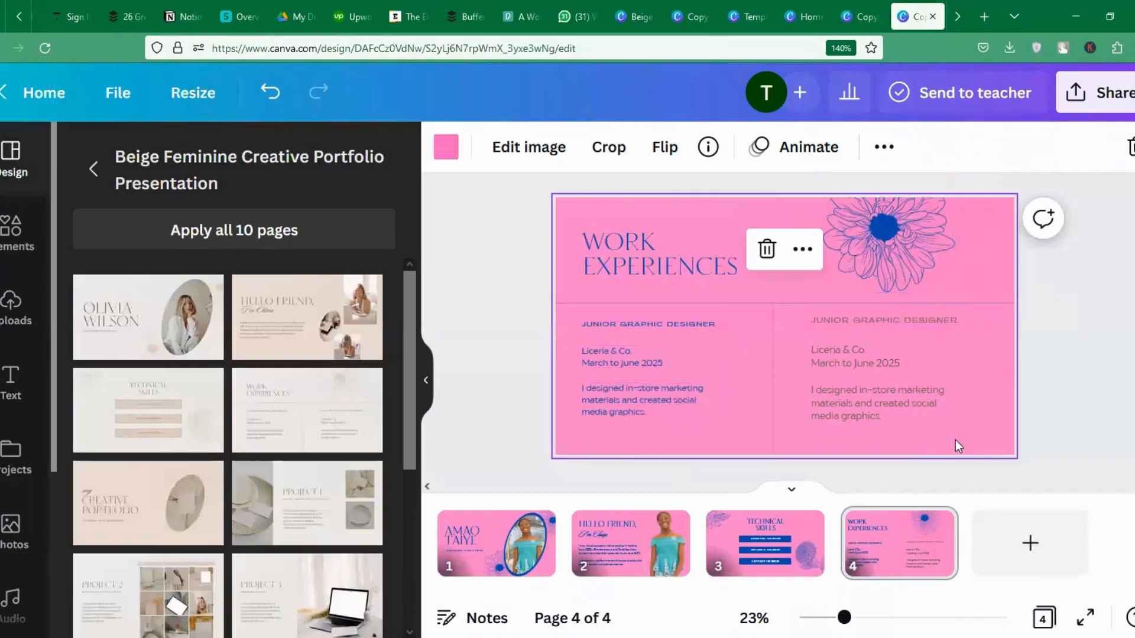
Make the right column's company, dates and description text cobalt blue.
left_click_drag(955, 440, 790, 300)
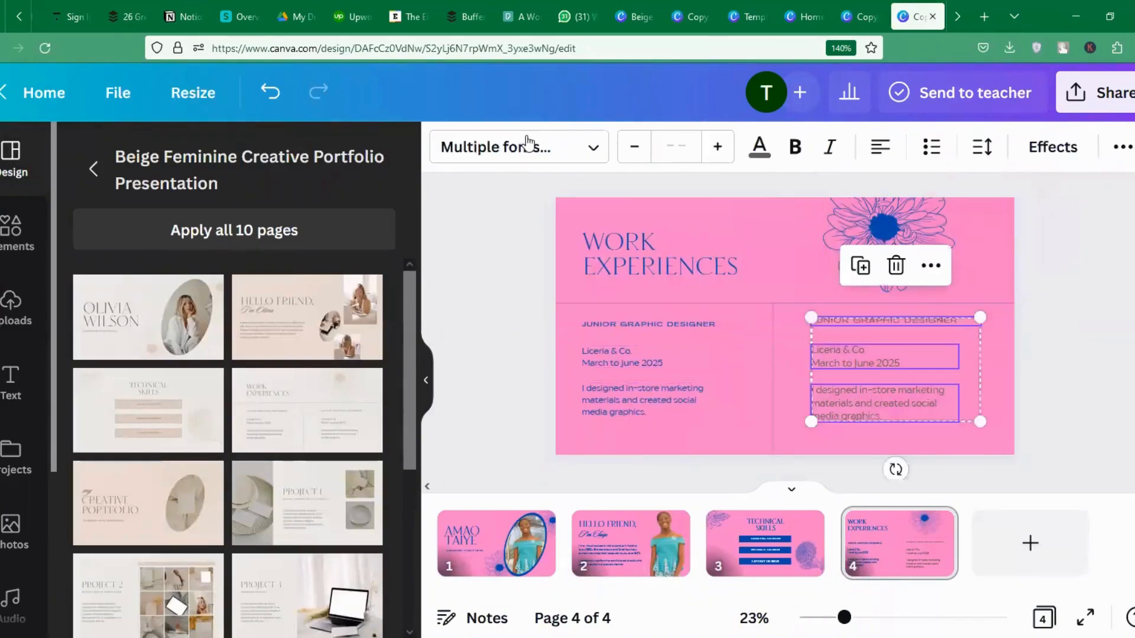
left_click(760, 152)
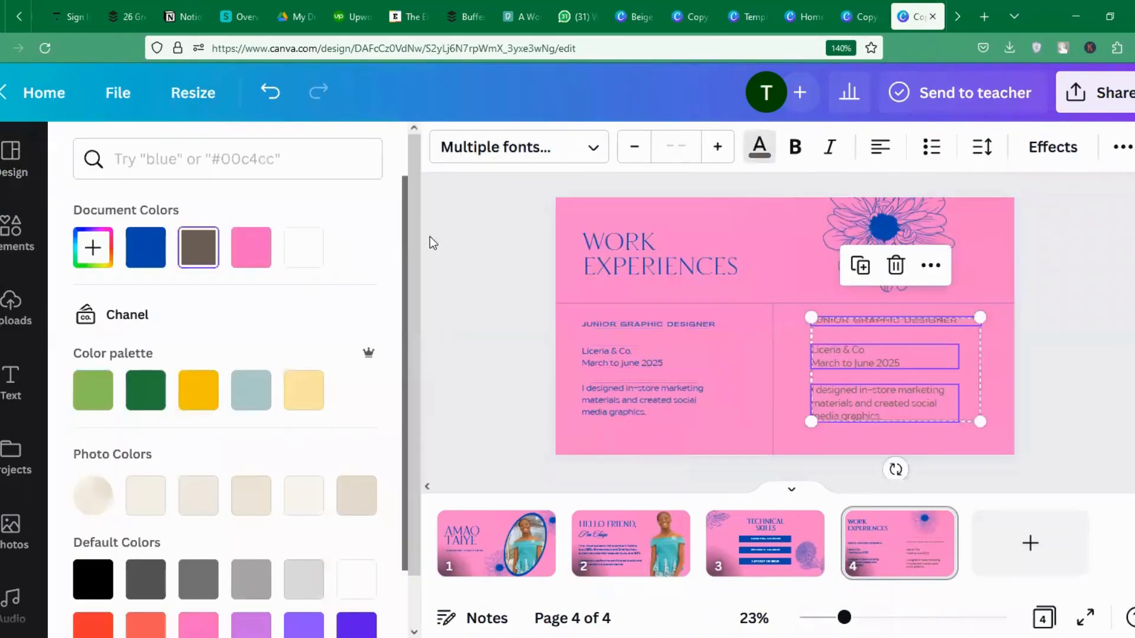
left_click(146, 249)
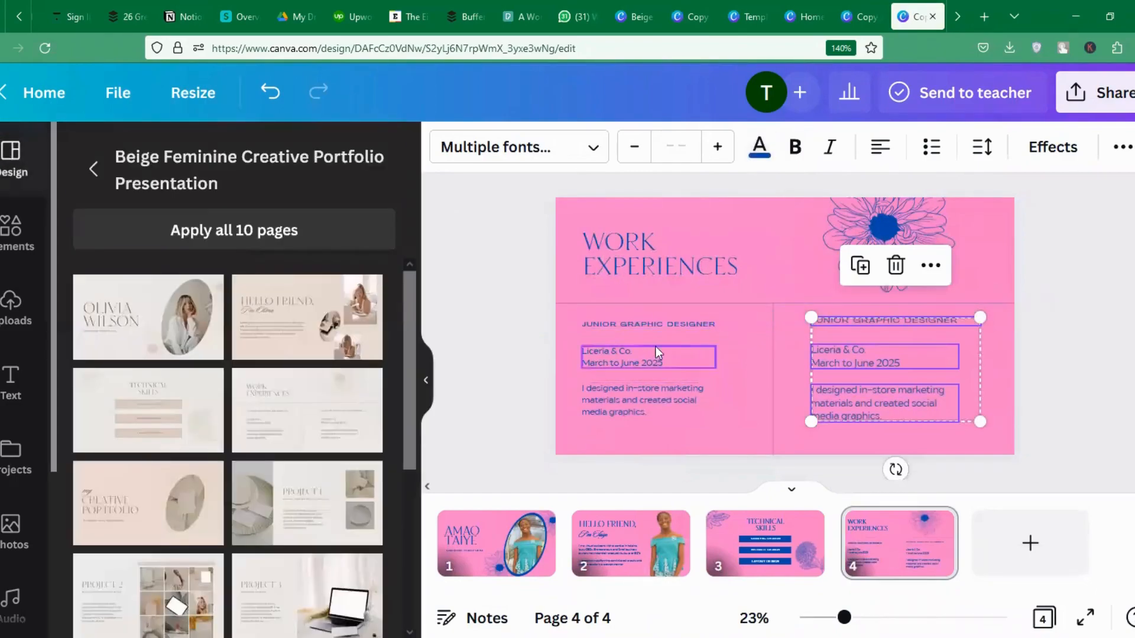
left_click(641, 341)
Replace the left heading with CONTENT WRITING and enlarge it.
left_click(630, 329)
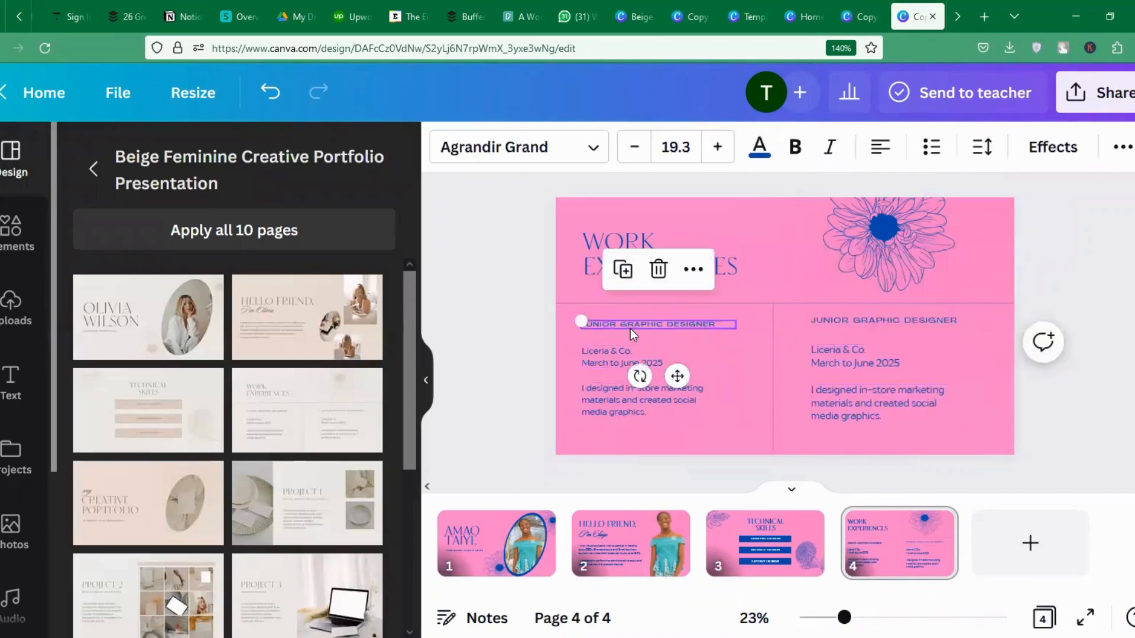
double_click(680, 324)
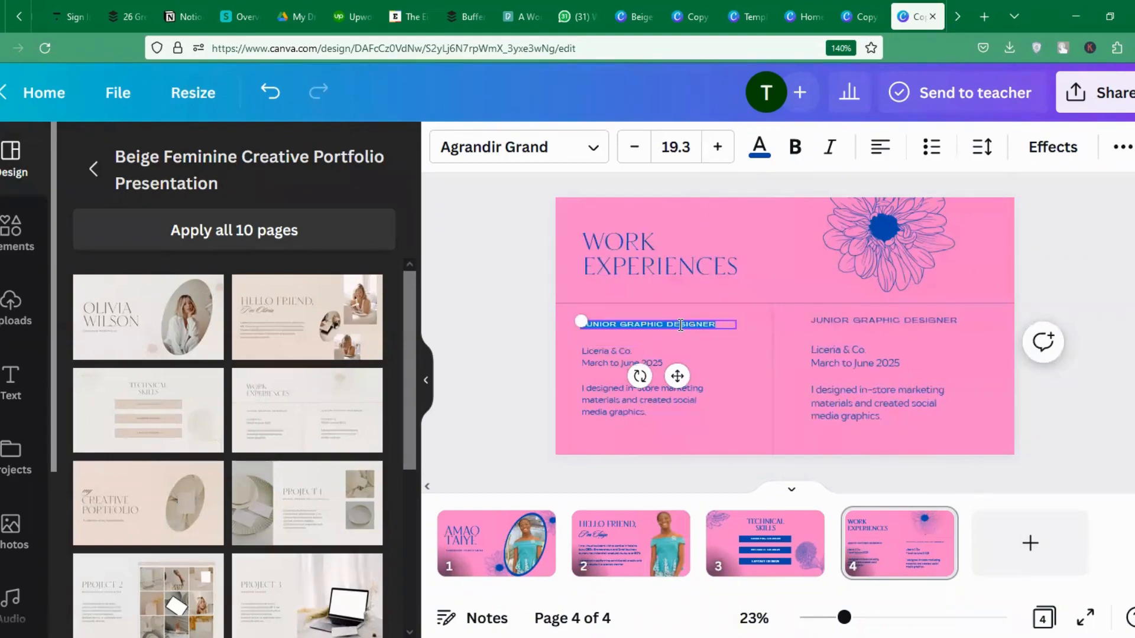
key("BackSpace")
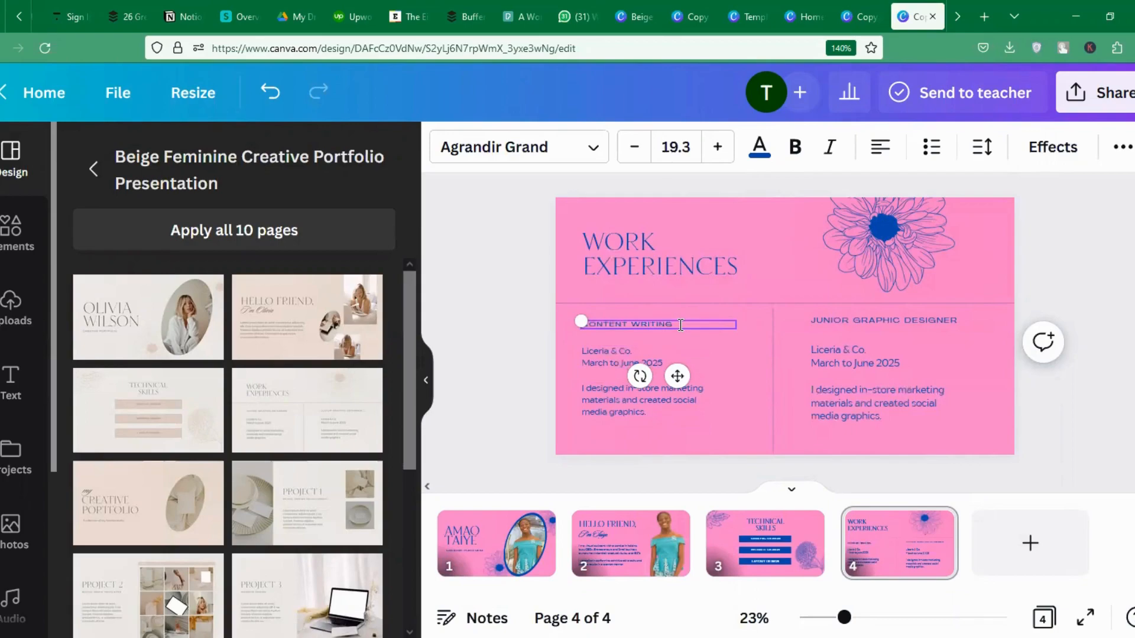
left_click(716, 149)
left_click(715, 149)
left_click(715, 149)
left_click(715, 149)
left_click(715, 149)
left_click(715, 149)
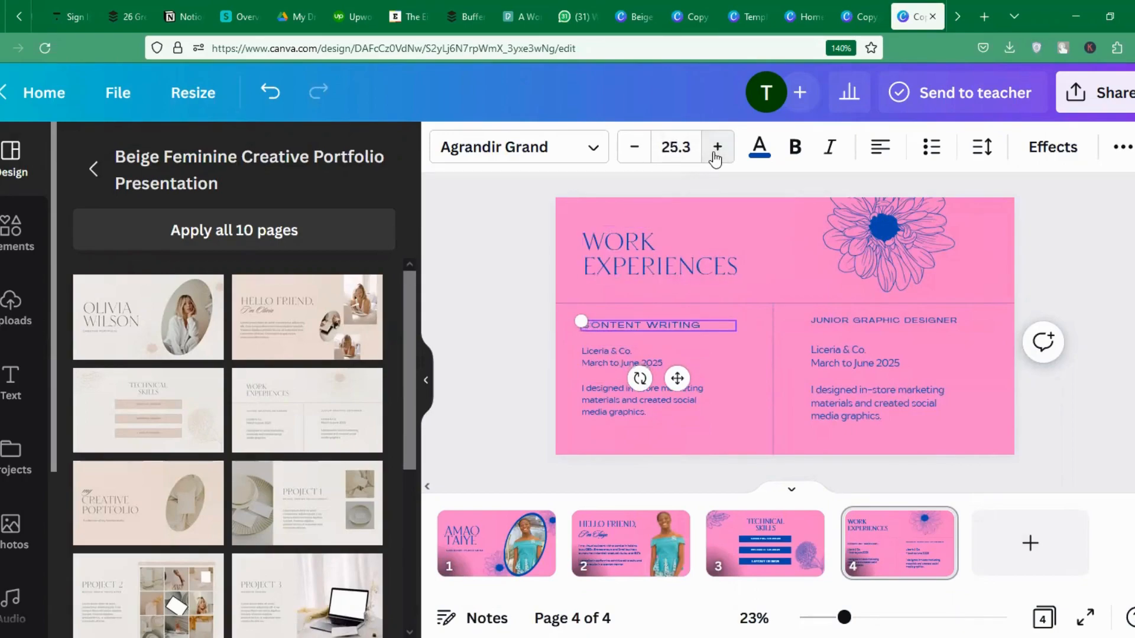
left_click(715, 149)
Change the left dates to March to June 2022, drop the company line, and edit the description.
left_click(594, 367)
left_click(635, 353)
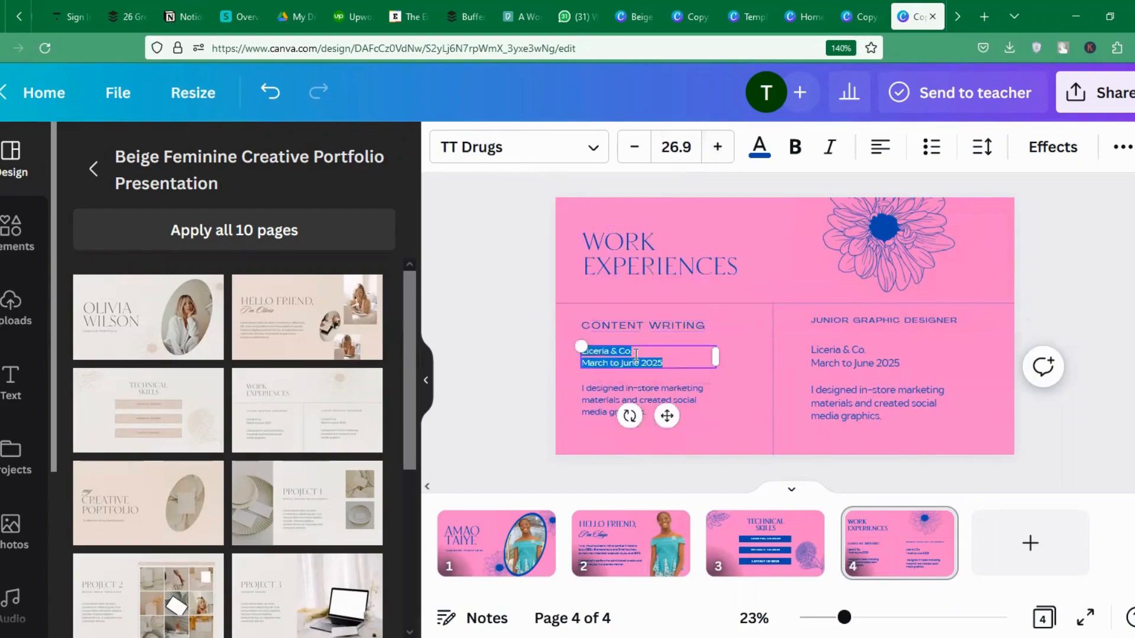
left_click(638, 354)
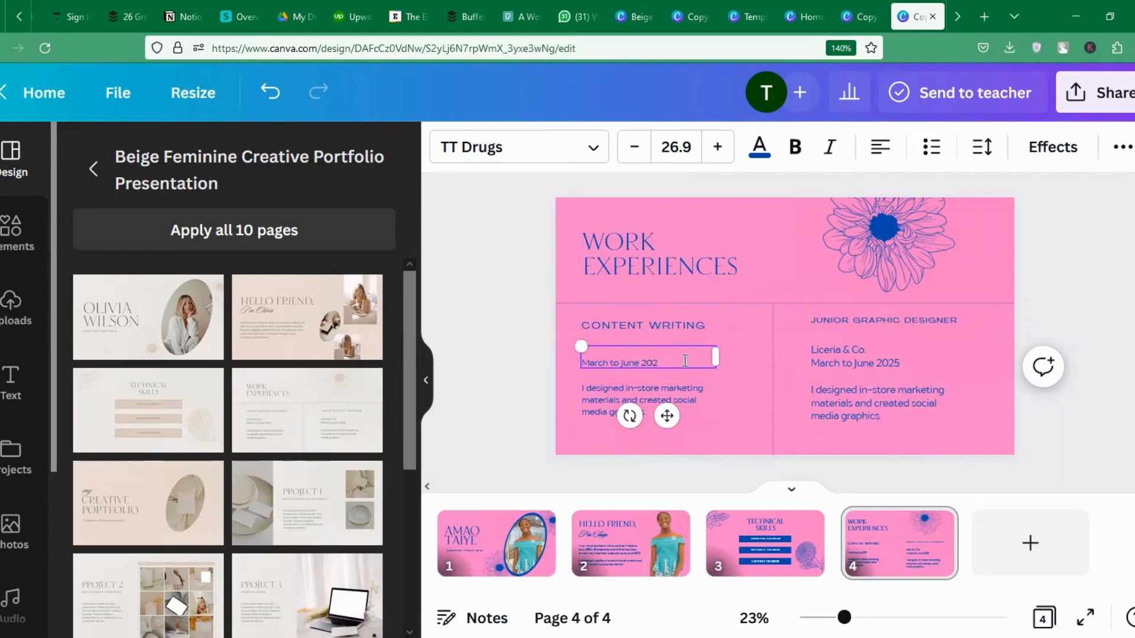
left_click(739, 402)
left_click(653, 389)
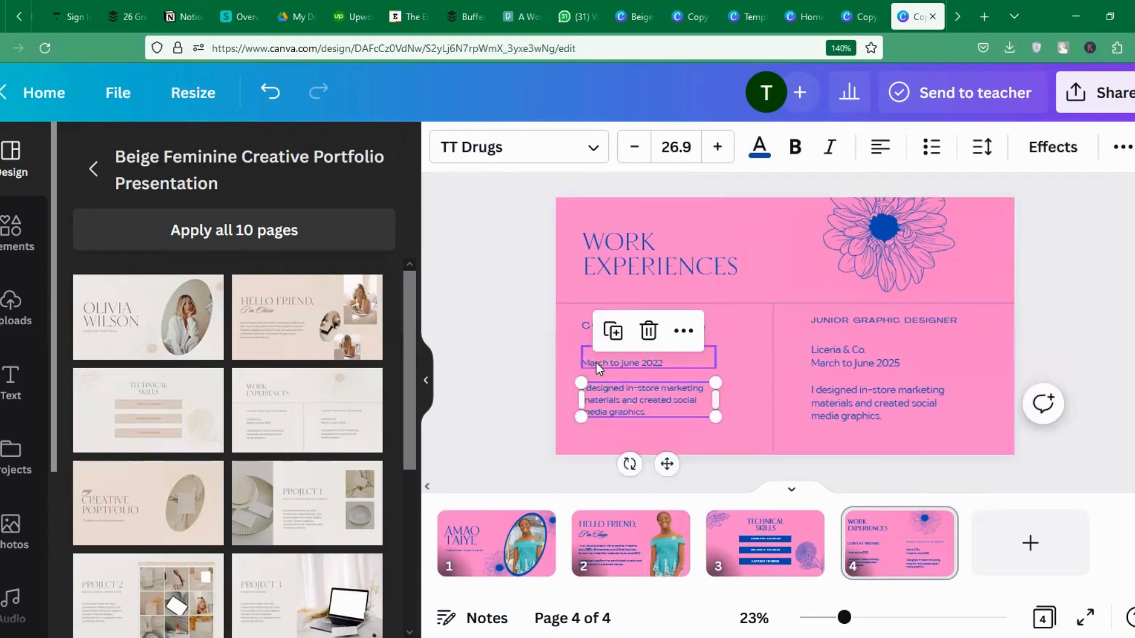
mouse_move(596, 363)
left_mouse_down()
mouse_move(594, 351)
mouse_move(594, 377)
left_mouse_up()
left_click(643, 400)
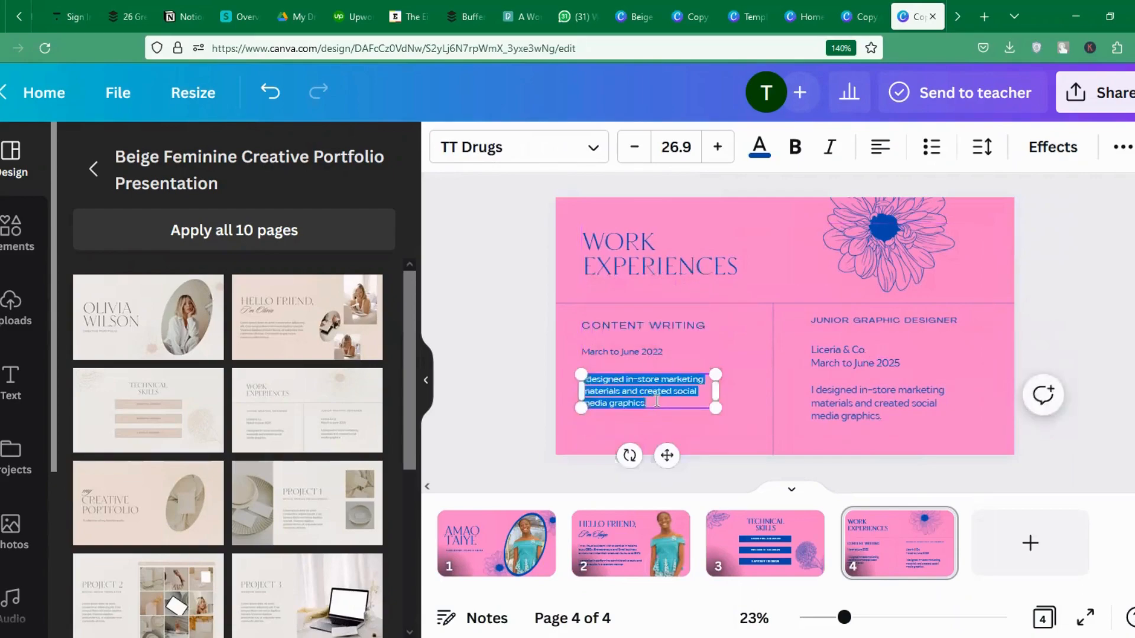
left_click(664, 403)
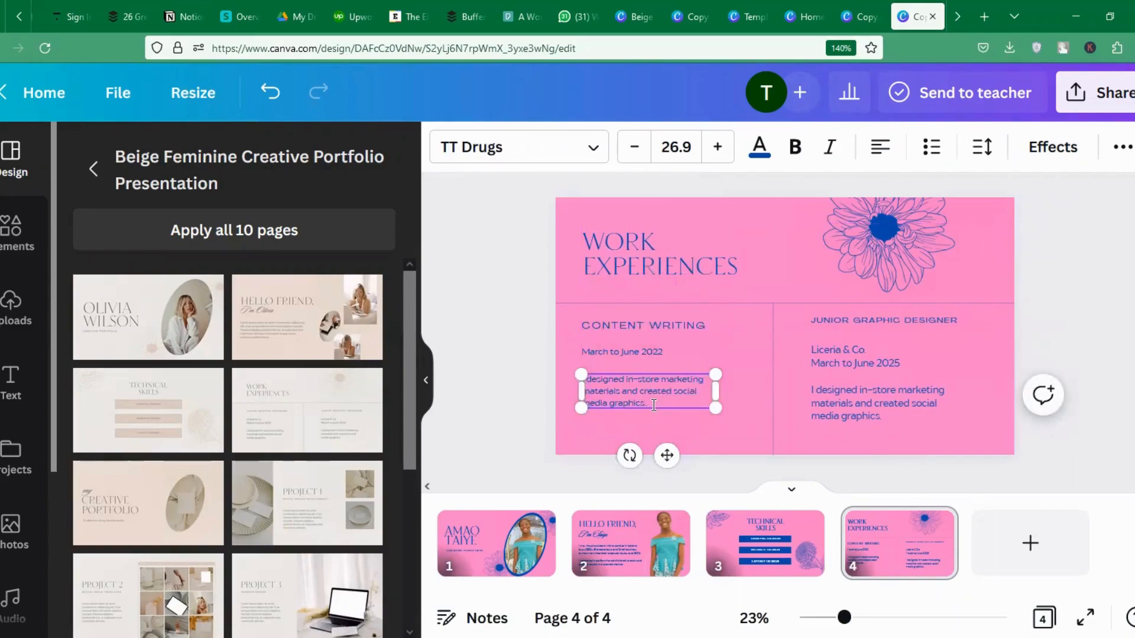
left_click(752, 381)
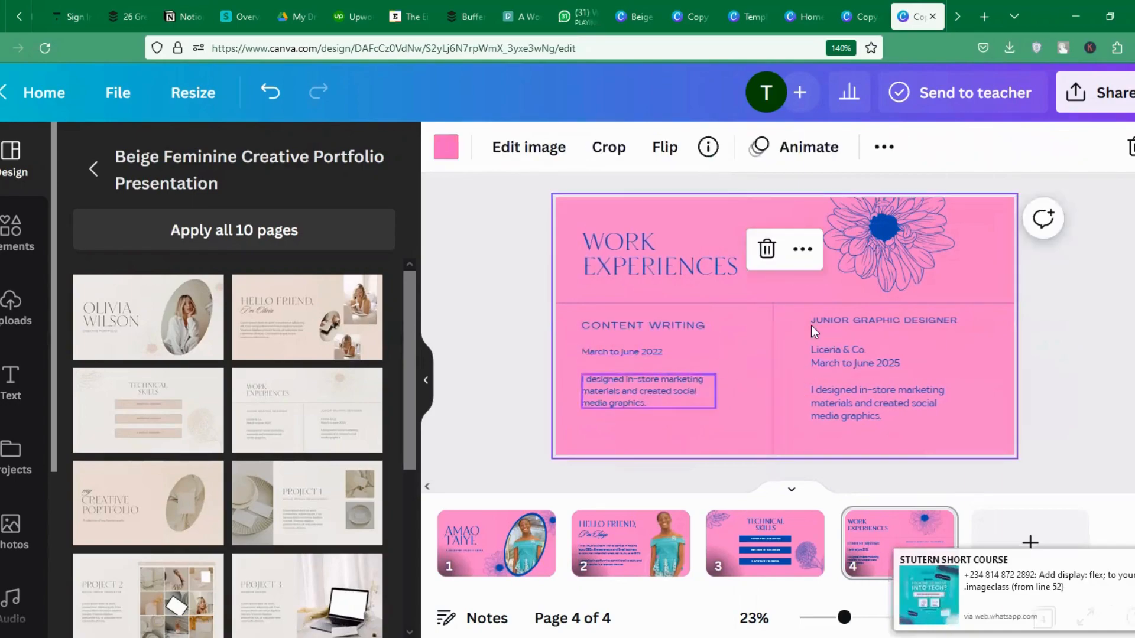
left_click(877, 347)
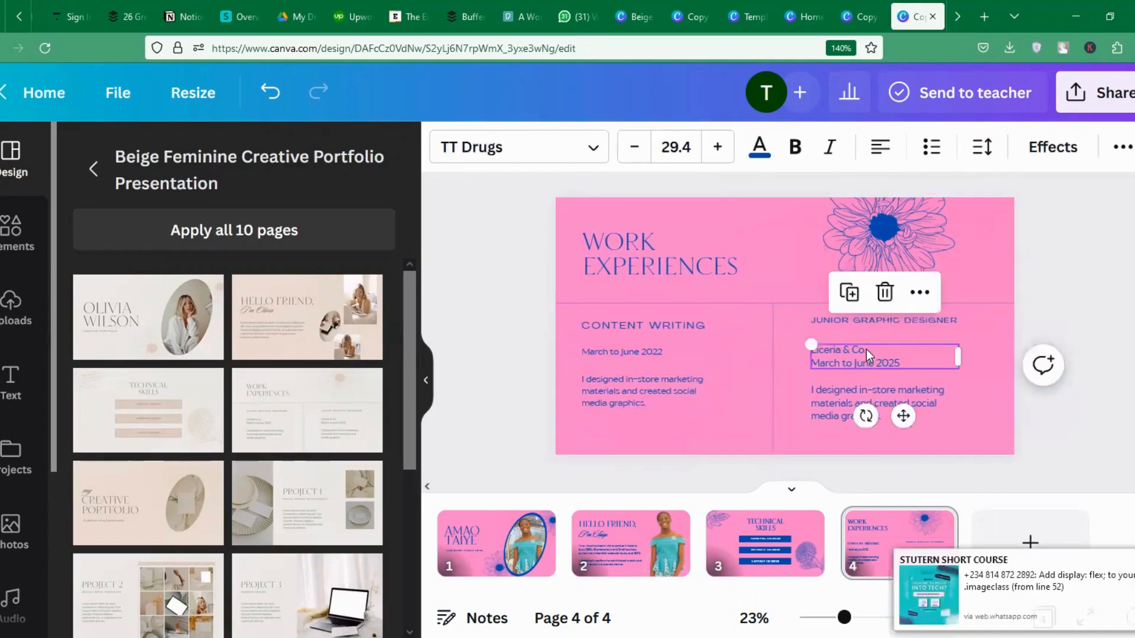
Replace the Liceria & Co. line with the new company name and move the right description up.
left_click(867, 349)
left_click(867, 348)
left_click_drag(868, 348, 825, 354)
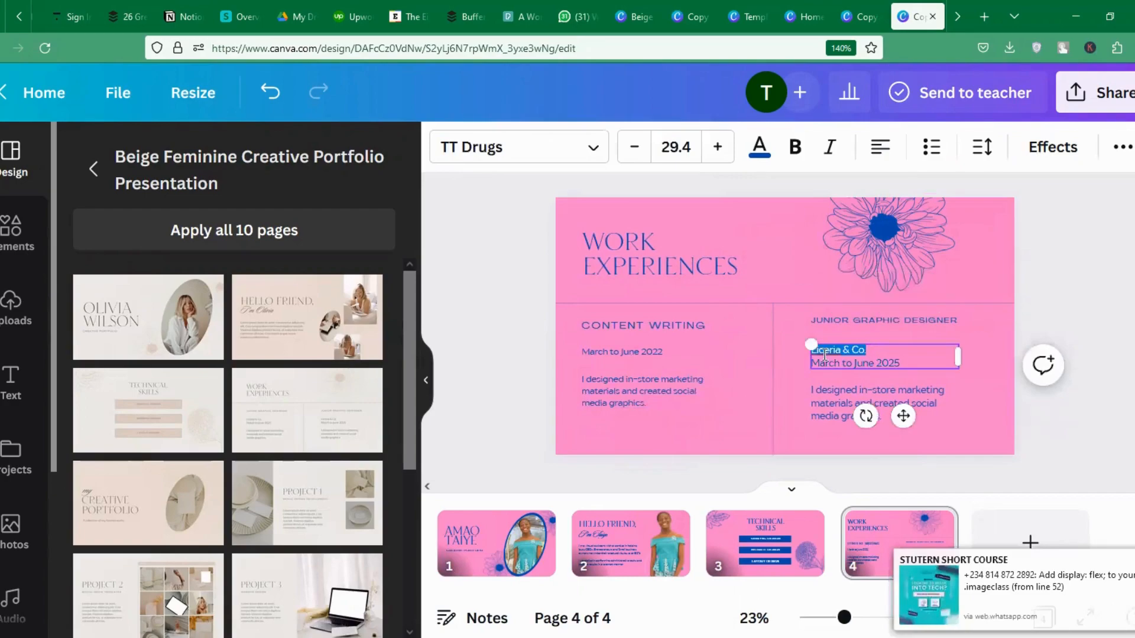
key("BackSpace")
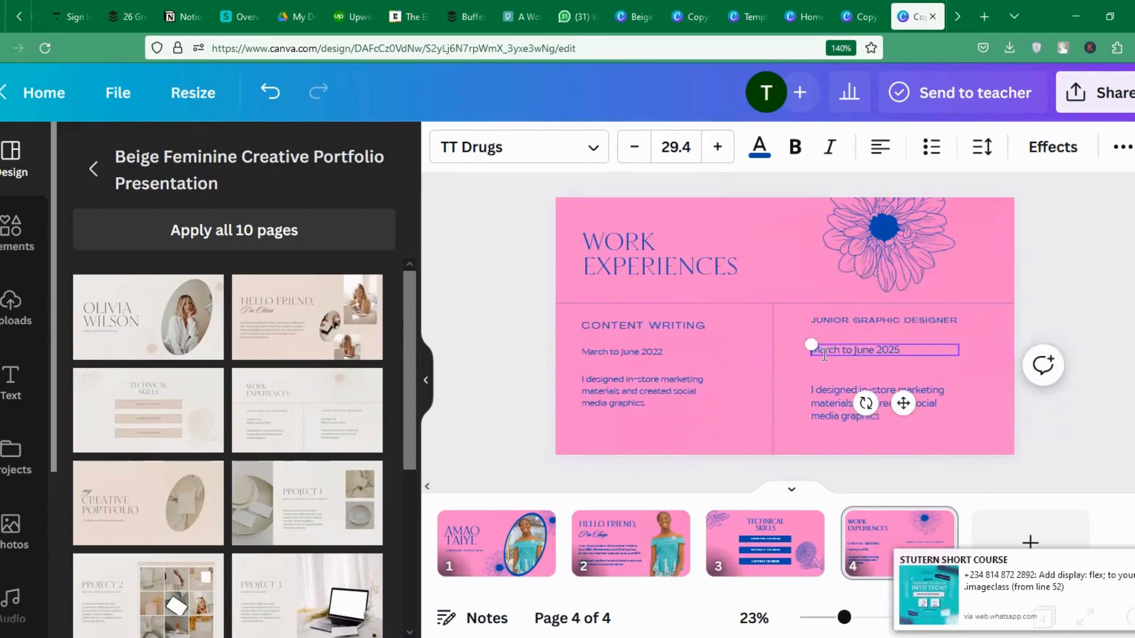
type("Ana ")
type("S")
type("olutions")
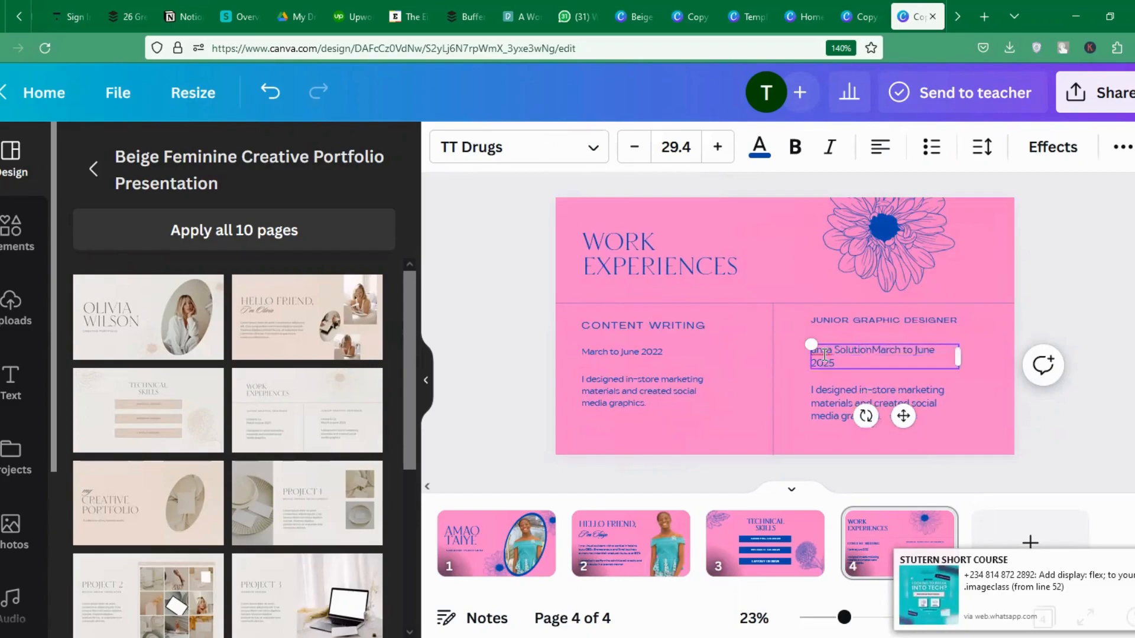
key("Return")
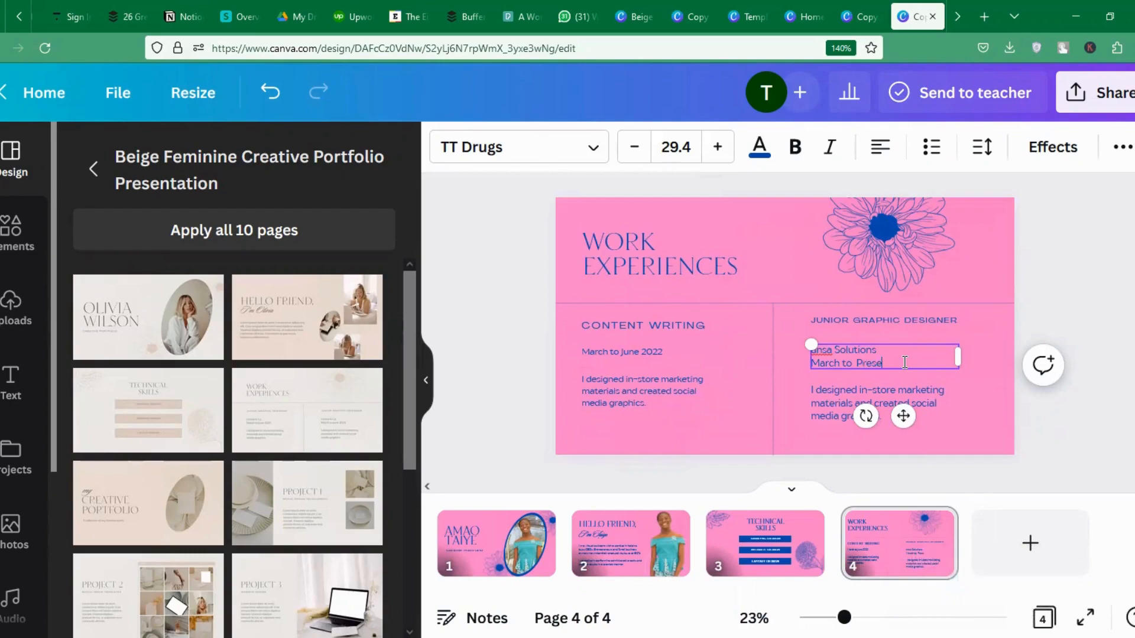
left_click(826, 401)
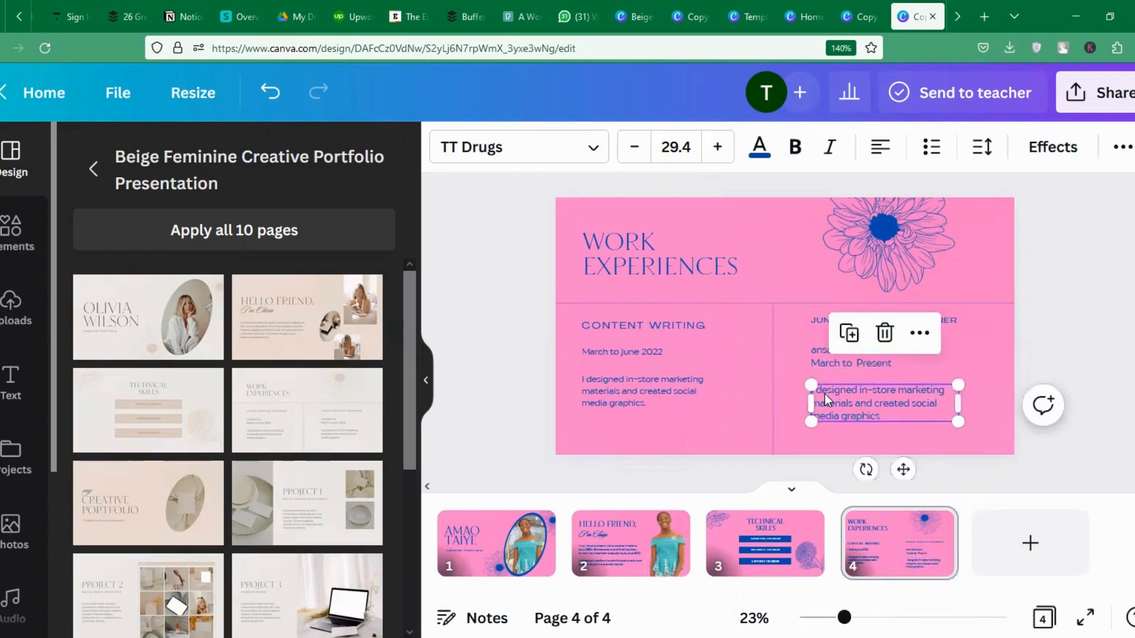
left_click_drag(826, 389, 825, 386)
Correct the company name to Mansa Solutions and nudge the right JUNIOR GRAPHIC DESIGNER heading lower.
left_click(816, 349)
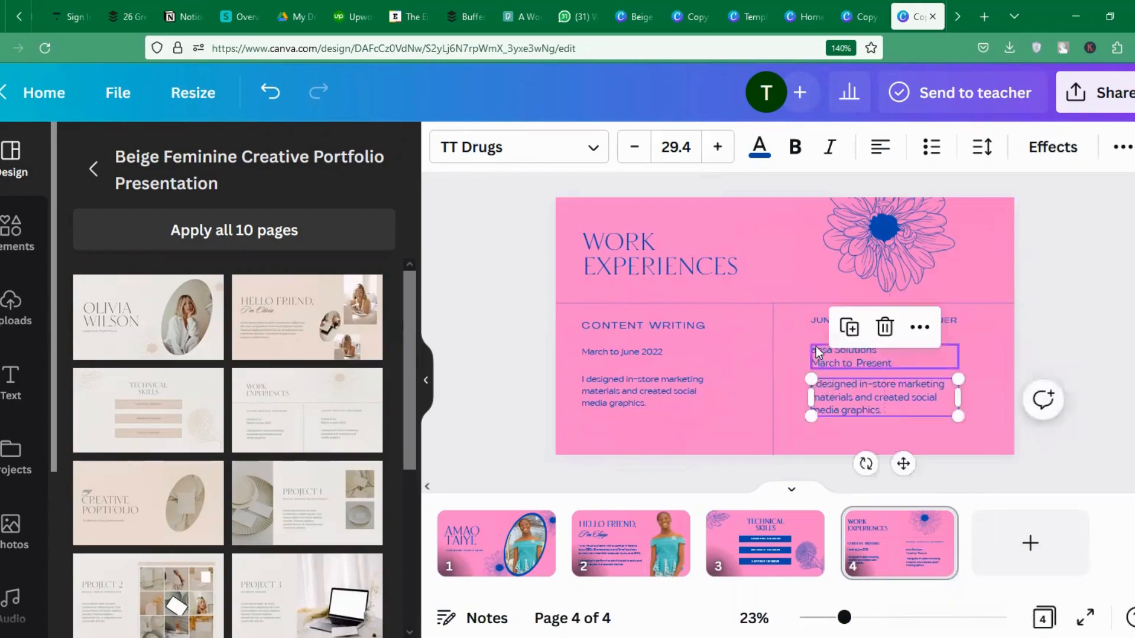
left_click(826, 349)
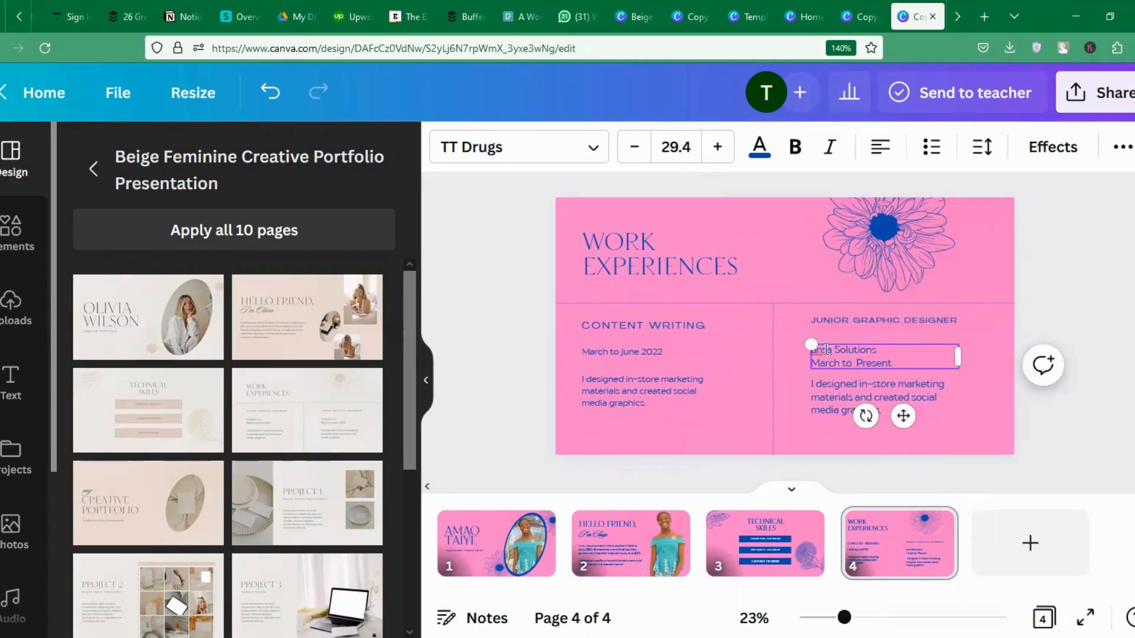
type("M")
left_click(1048, 297)
left_click_drag(926, 327, 926, 329)
left_click(1094, 242)
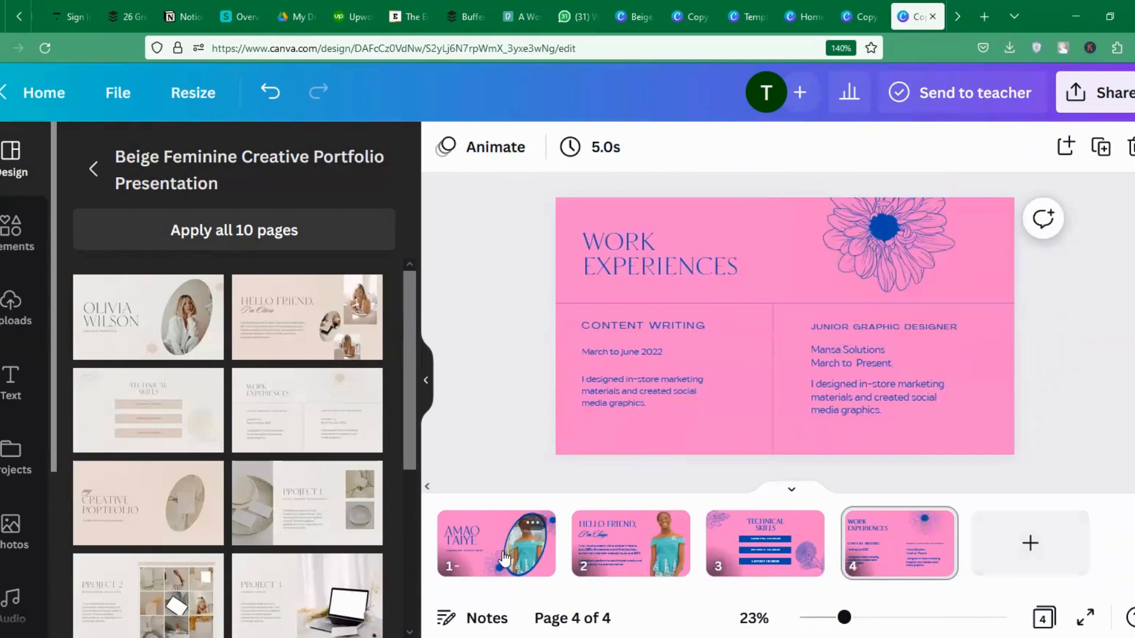
Add a fifth page using the Creative Portfolio template layout.
left_click(1030, 542)
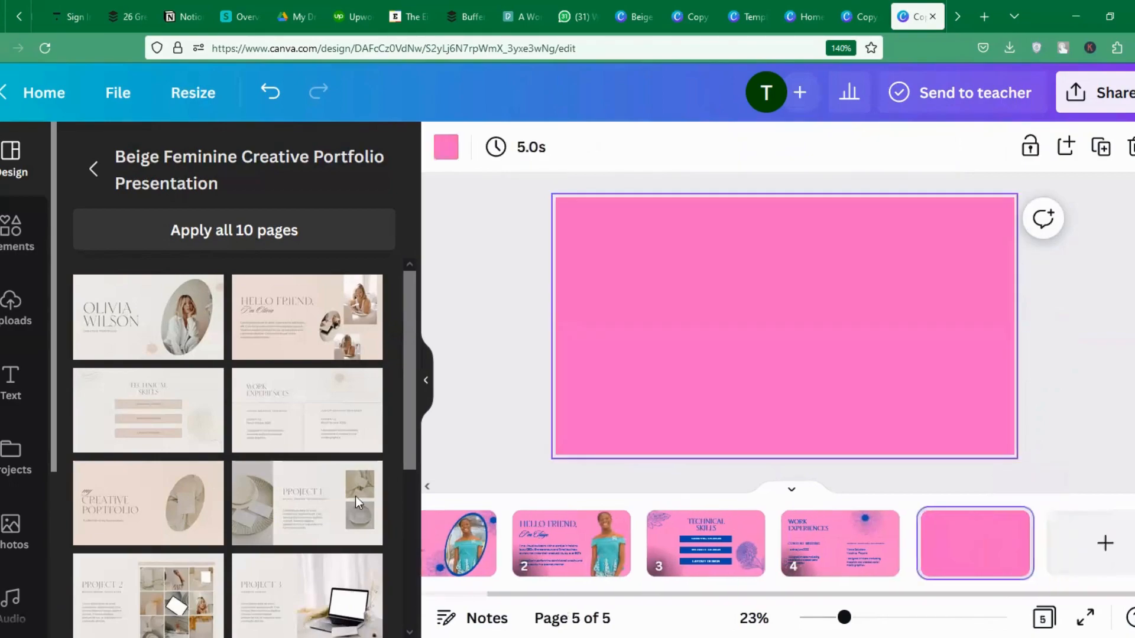
left_click(150, 502)
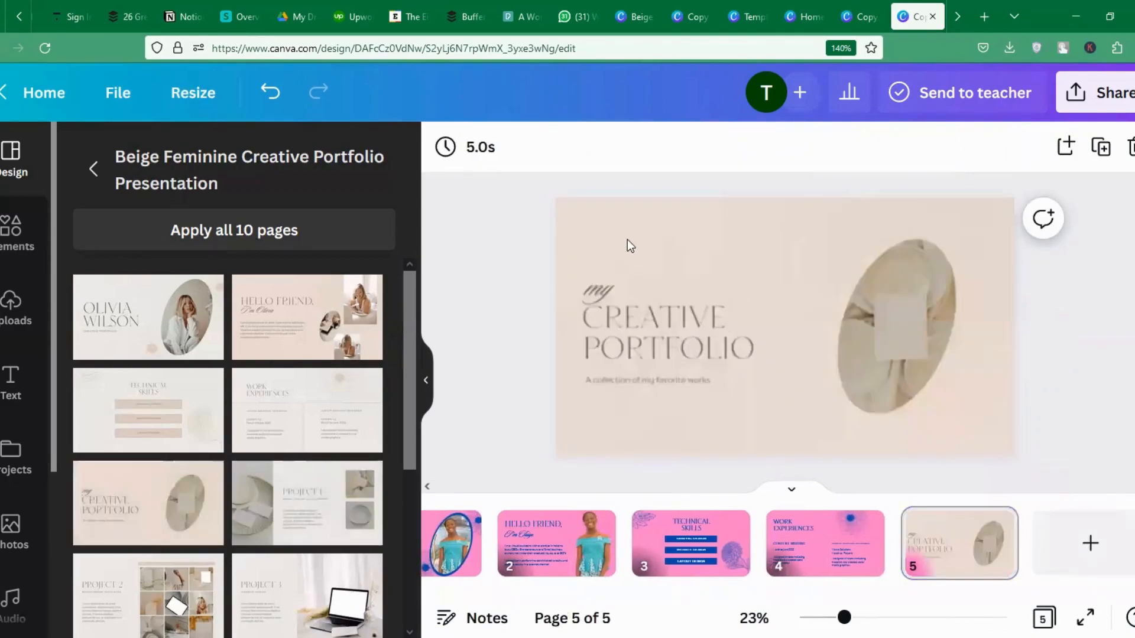
left_click(631, 310)
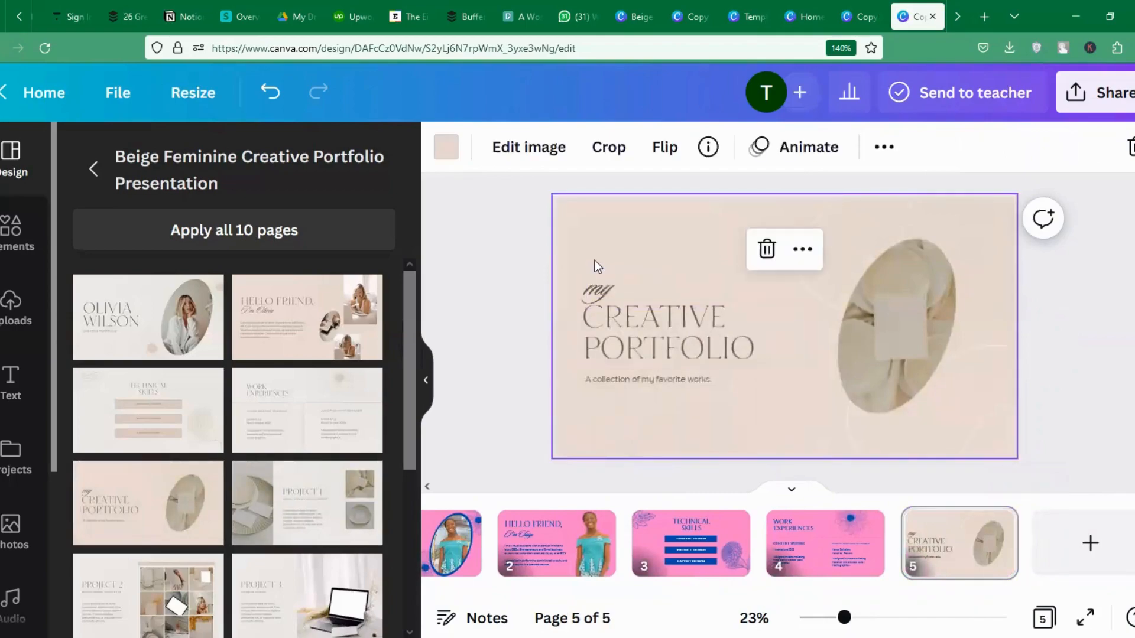
Turn the page background pink and make the title, script word "my" and subtitle blue.
left_click(452, 161)
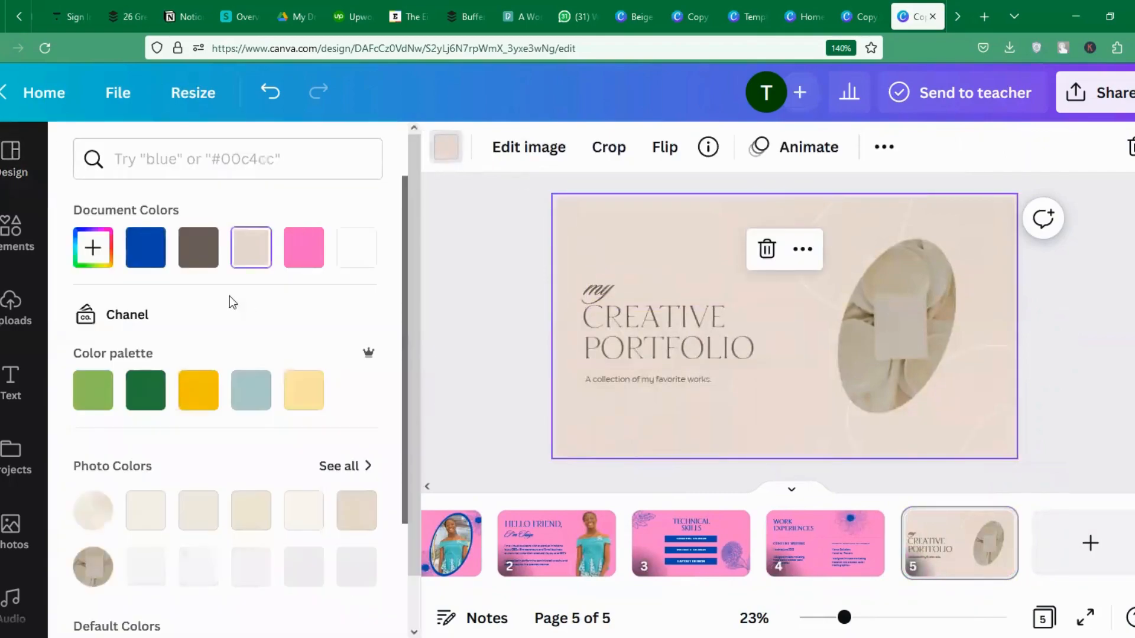
left_click(146, 247)
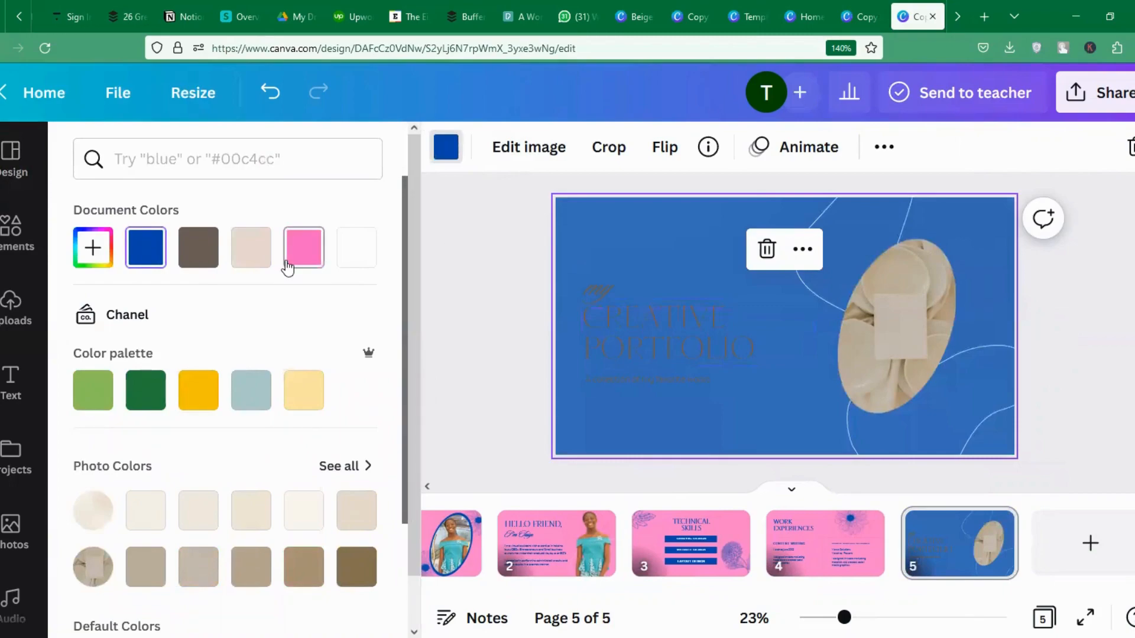
left_click(307, 247)
left_click(668, 334)
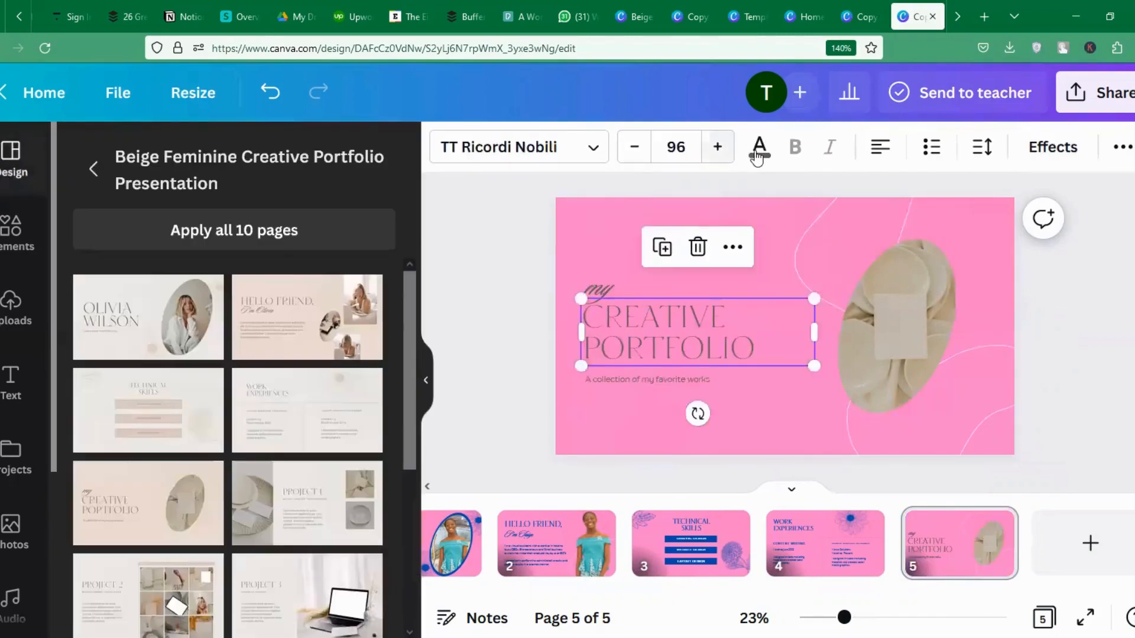
left_click(759, 147)
left_click(142, 255)
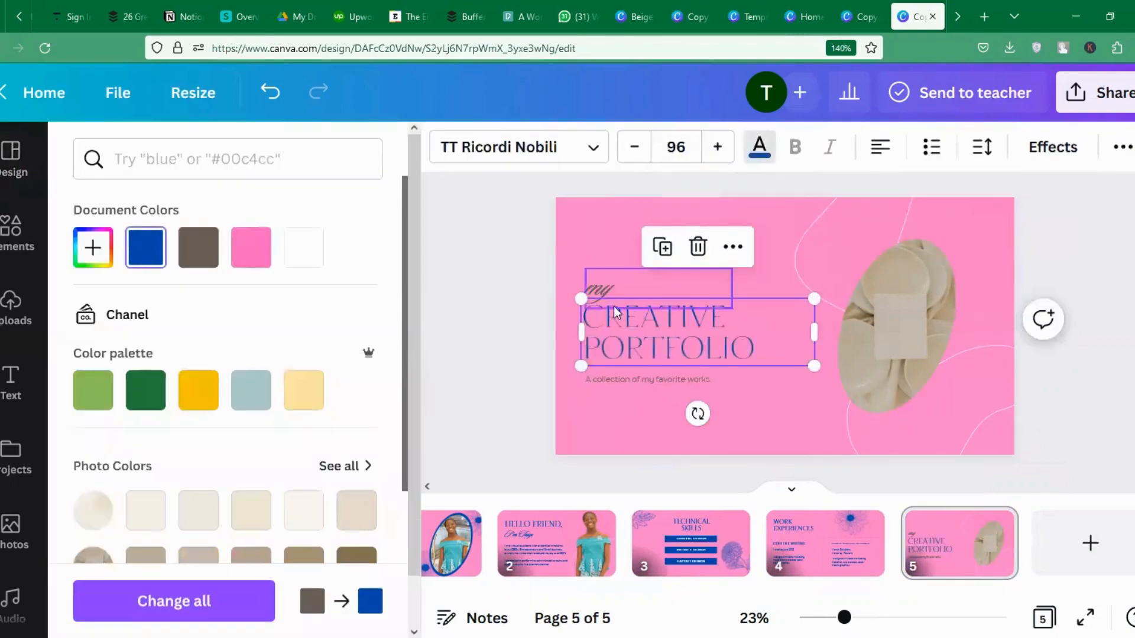
left_click(599, 299)
left_click(146, 247)
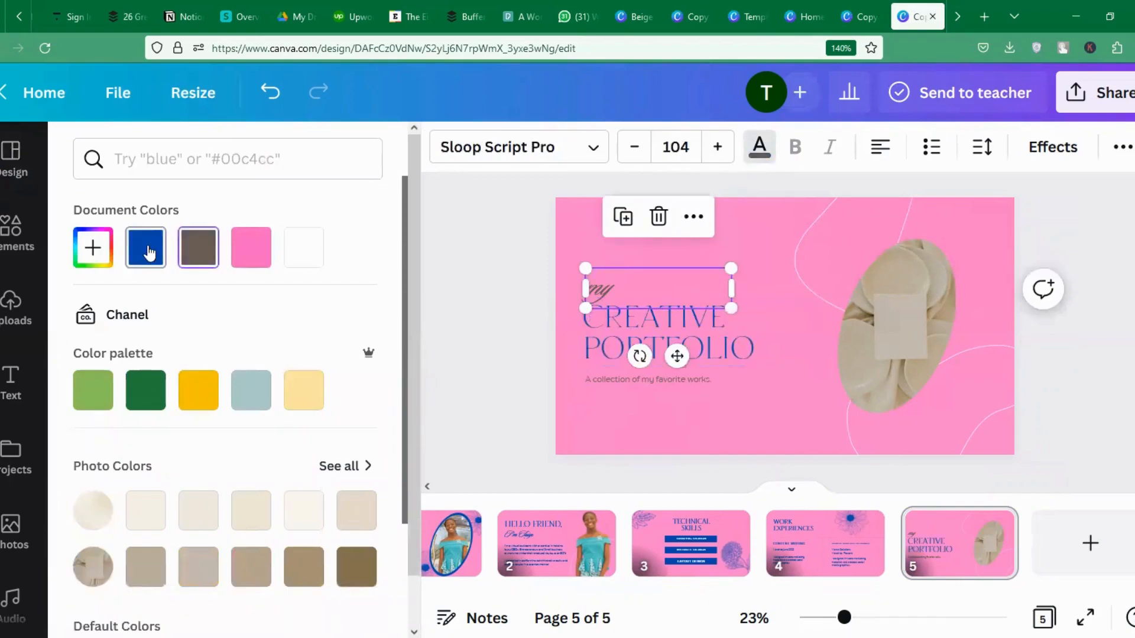
left_click(597, 381)
left_click(145, 247)
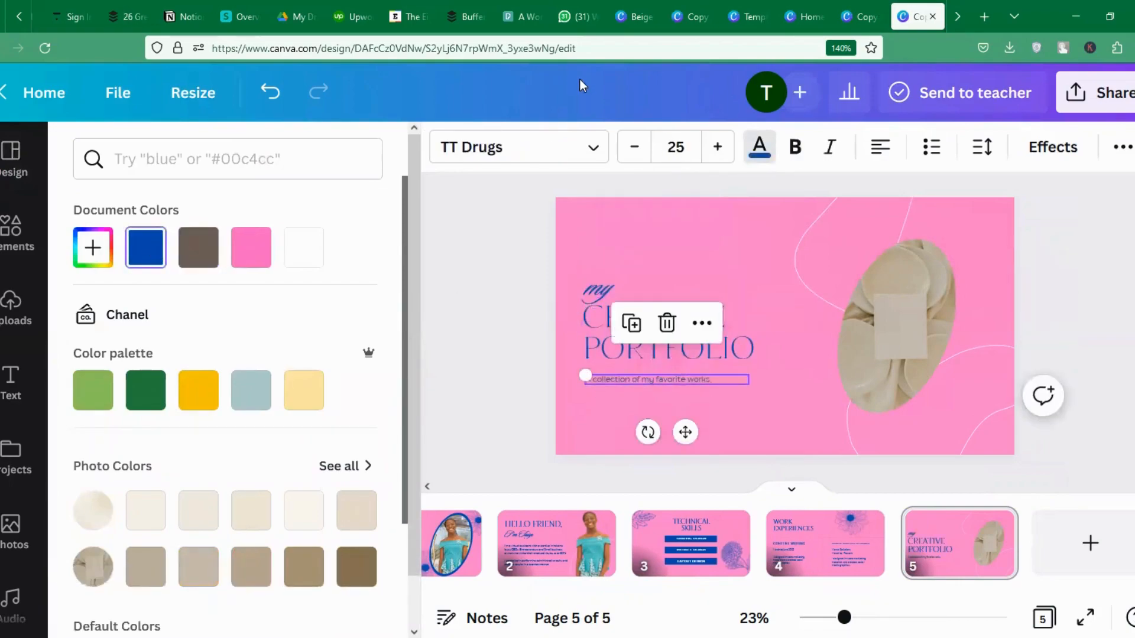
Enlarge the subtitle to 31, raise and enlarge "my", and enlarge CREATIVE PORTFOLIO to 100.
left_click(716, 148)
left_click(716, 148)
left_click(716, 148)
left_click(716, 148)
left_click(717, 148)
left_click(716, 147)
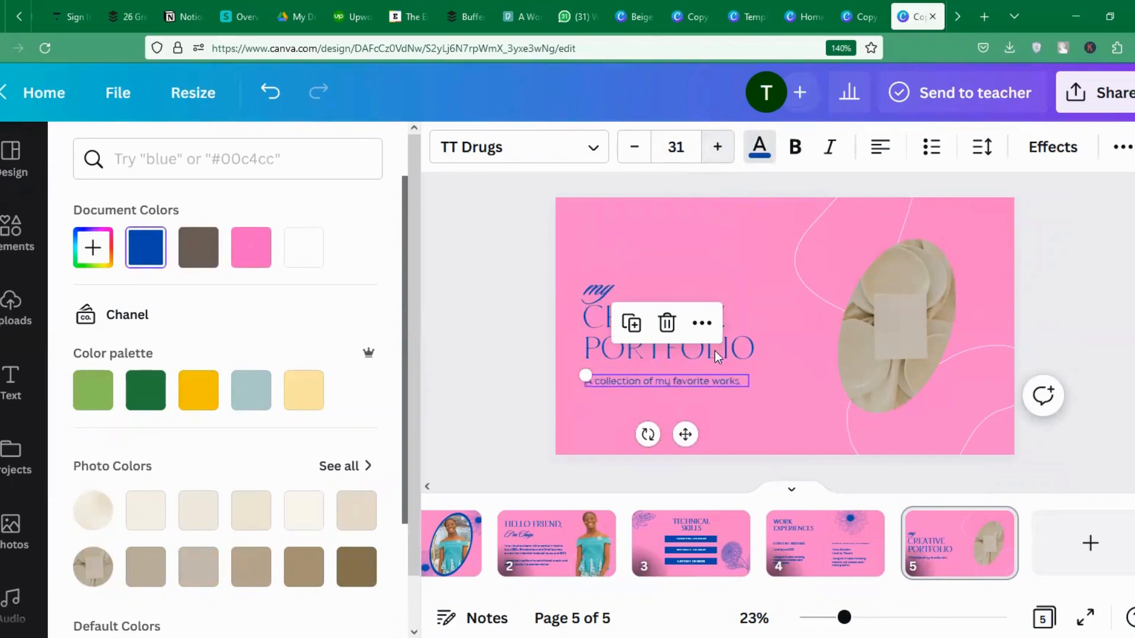
left_click(604, 289)
left_click_drag(605, 286, 605, 275)
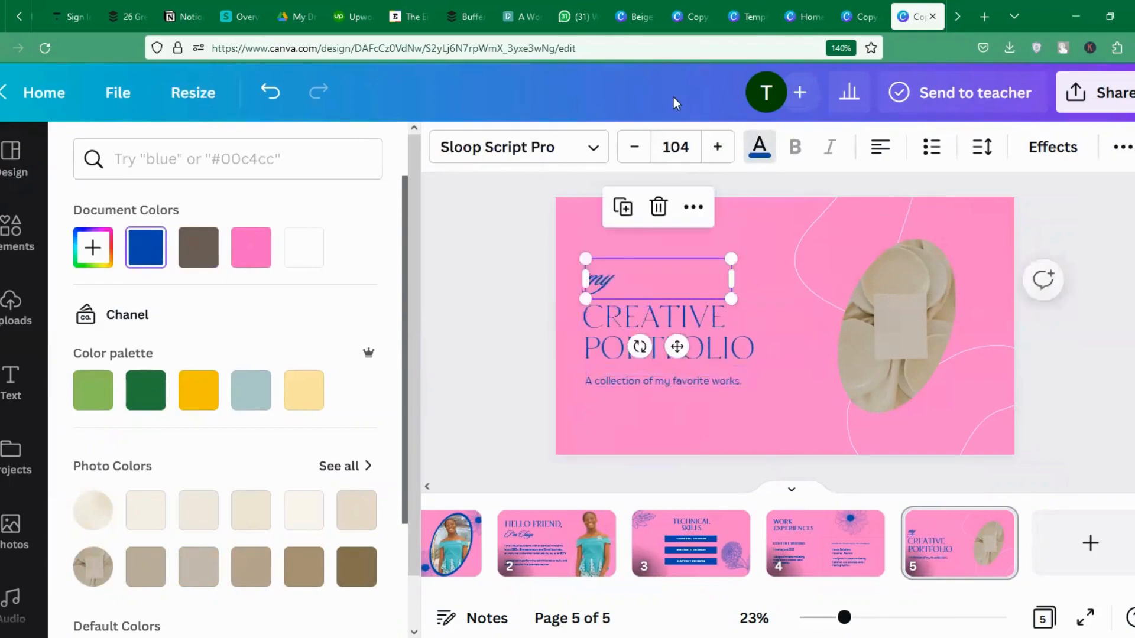
left_click(730, 155)
left_click(730, 155)
left_click(730, 155)
left_click(730, 155)
left_click(730, 154)
left_click(730, 154)
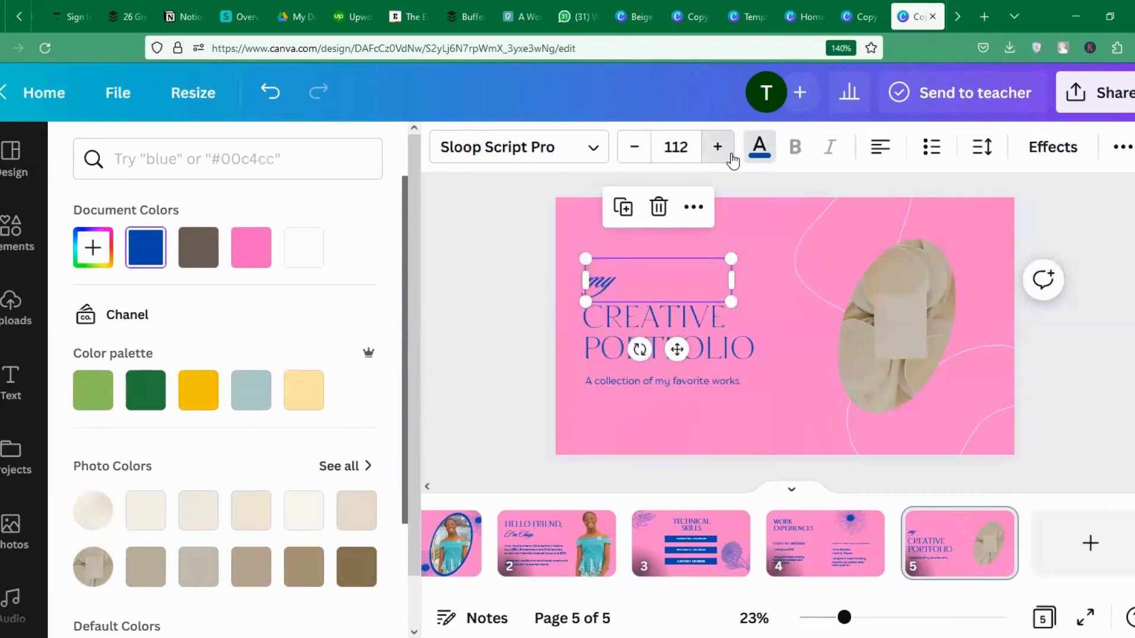
left_click(730, 155)
left_click(730, 155)
left_click(711, 329)
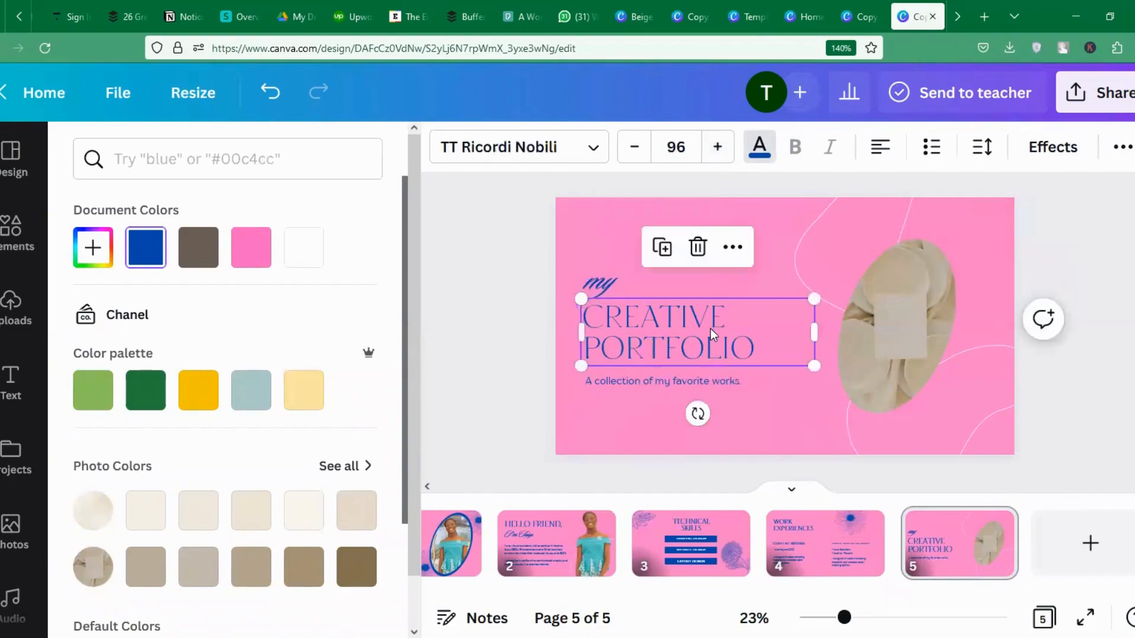
left_click(718, 147)
left_click(718, 147)
left_click(718, 148)
left_click(718, 148)
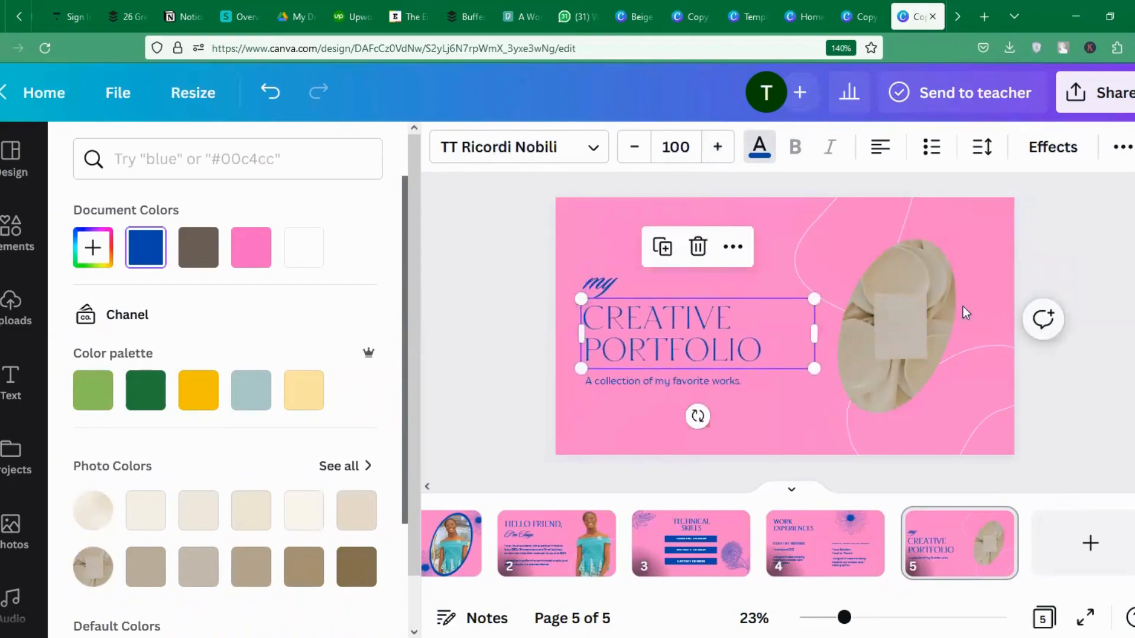
left_click(913, 342)
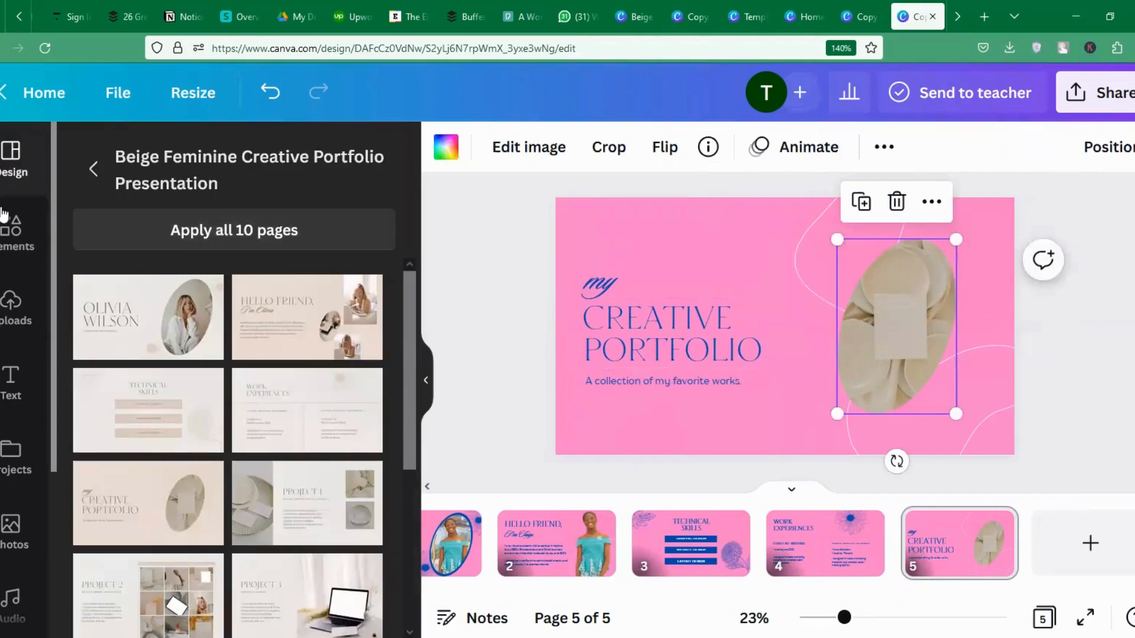
Search photos for a person using a laptop, drop one into the oval frame, then add a sixth page.
left_click(12, 233)
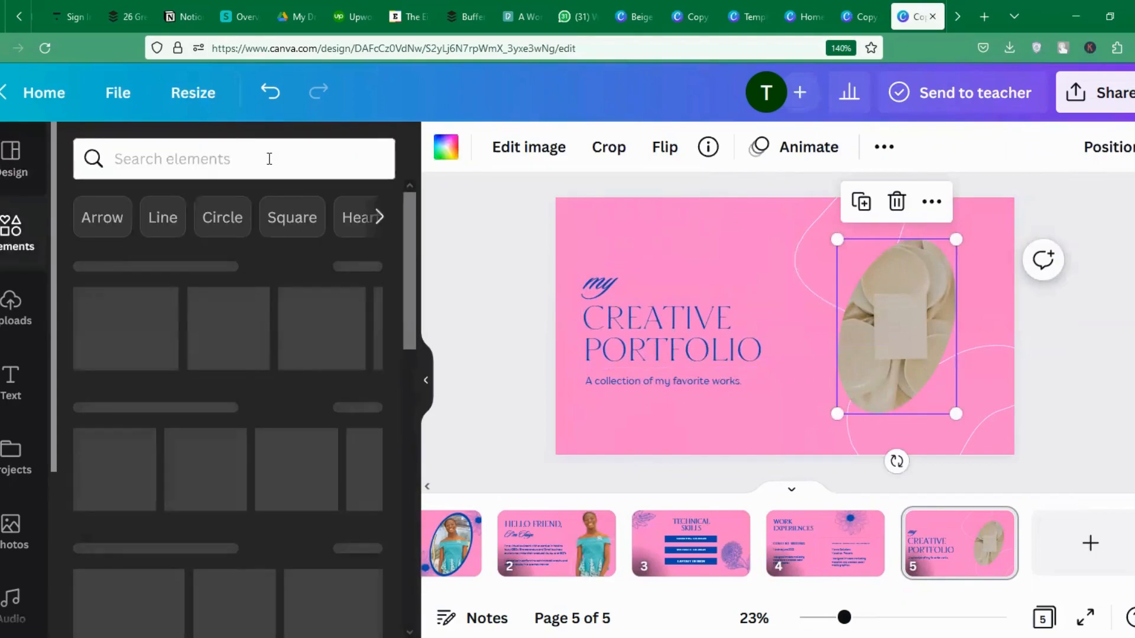
left_click(269, 158)
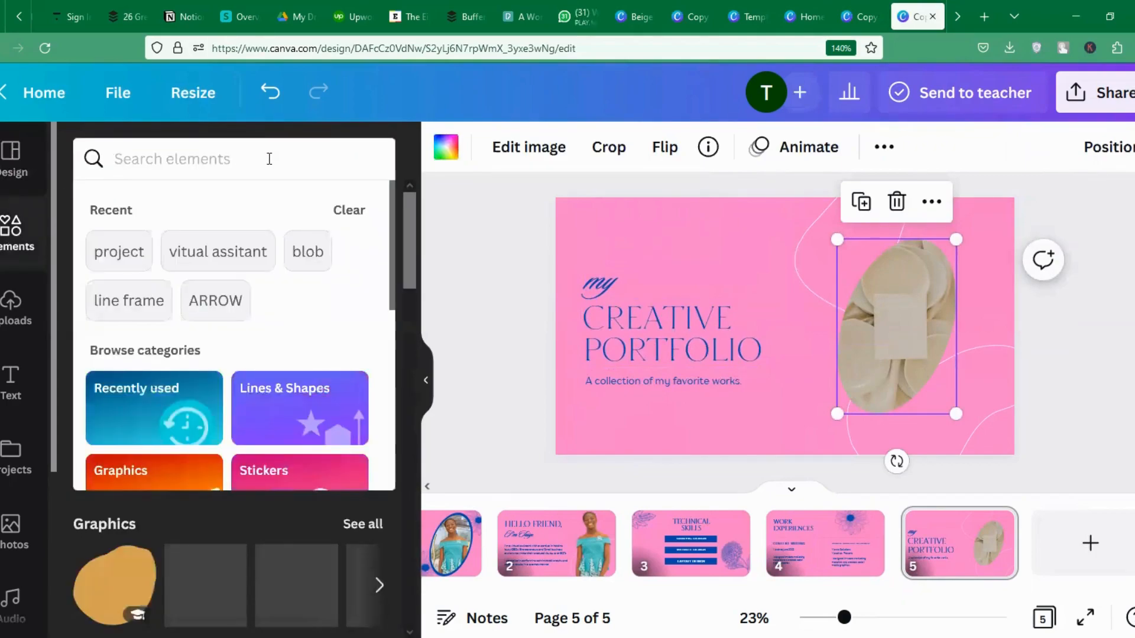
type("laptop")
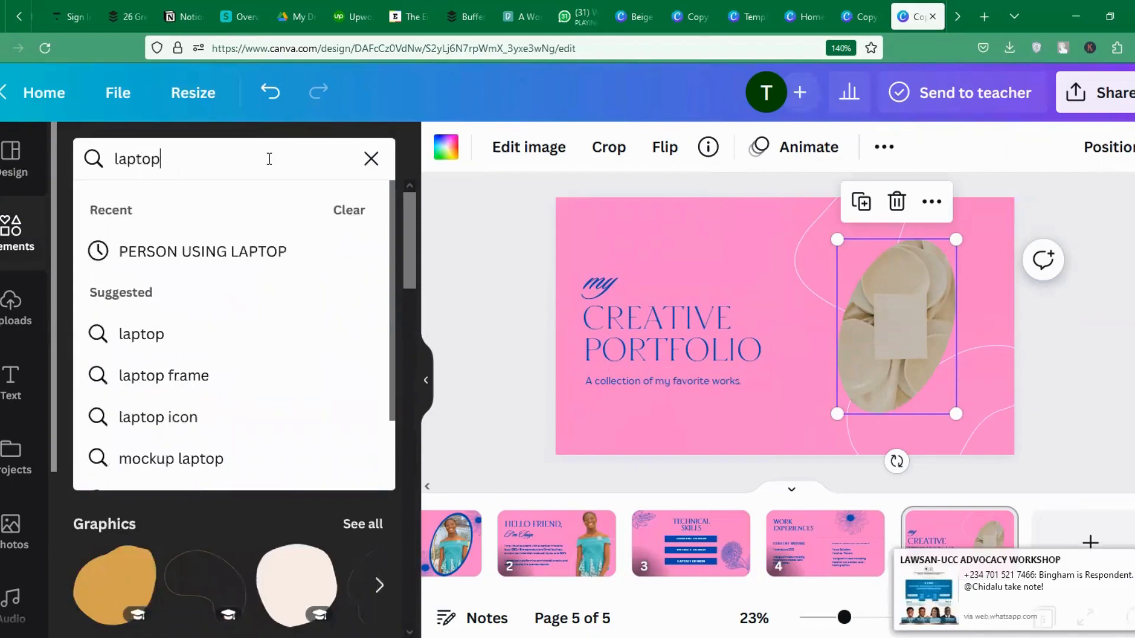
key("Return")
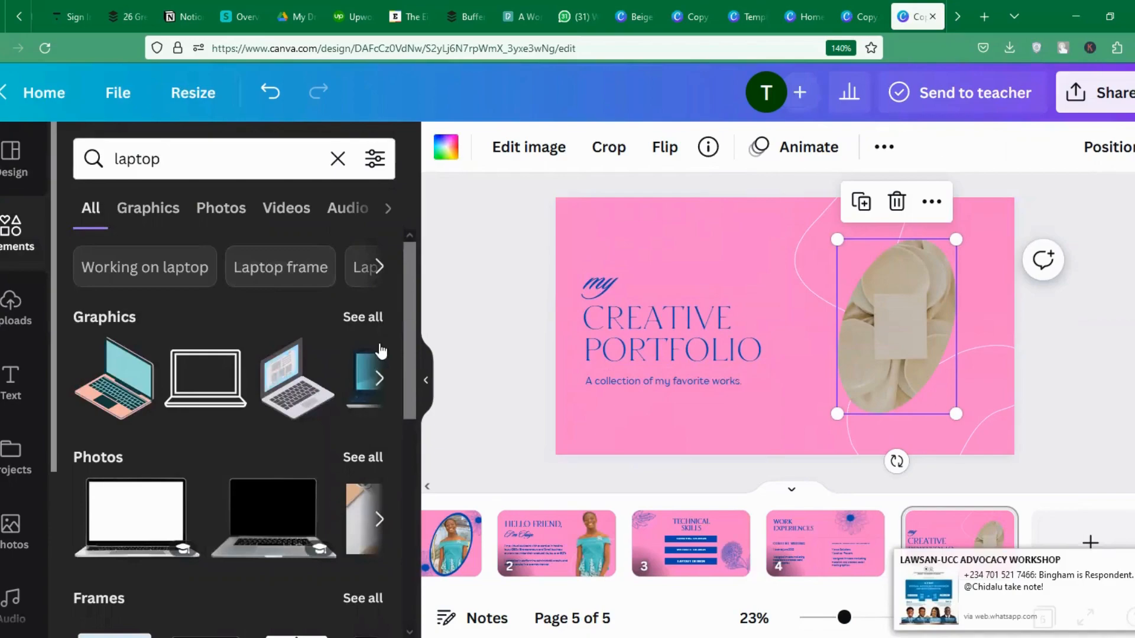
left_click(379, 378)
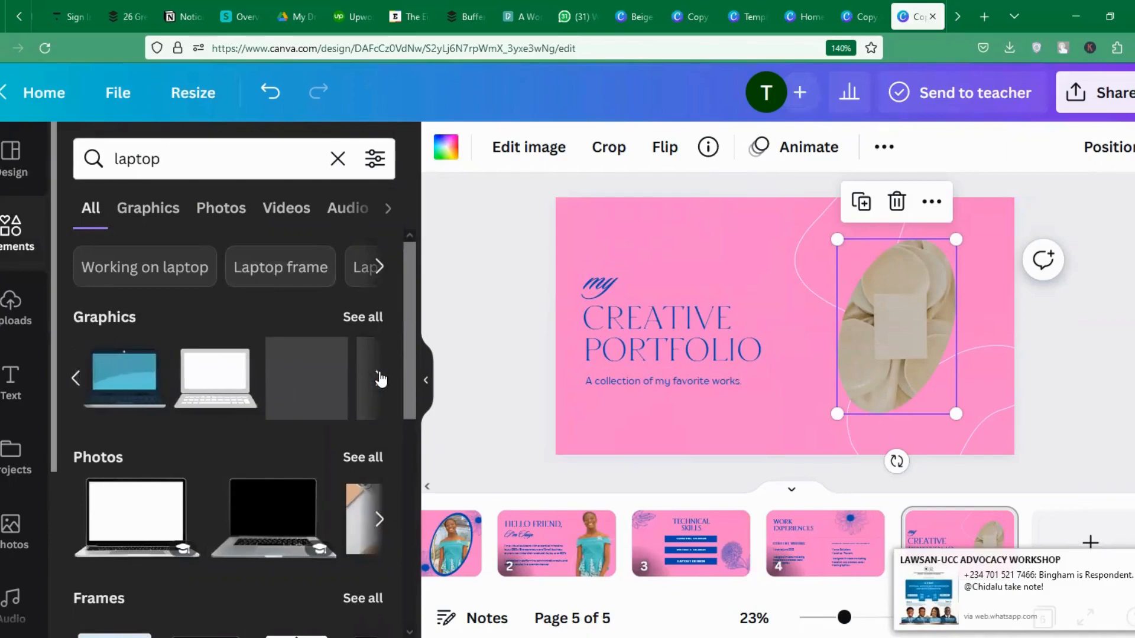
left_click(194, 162)
double_click(194, 161)
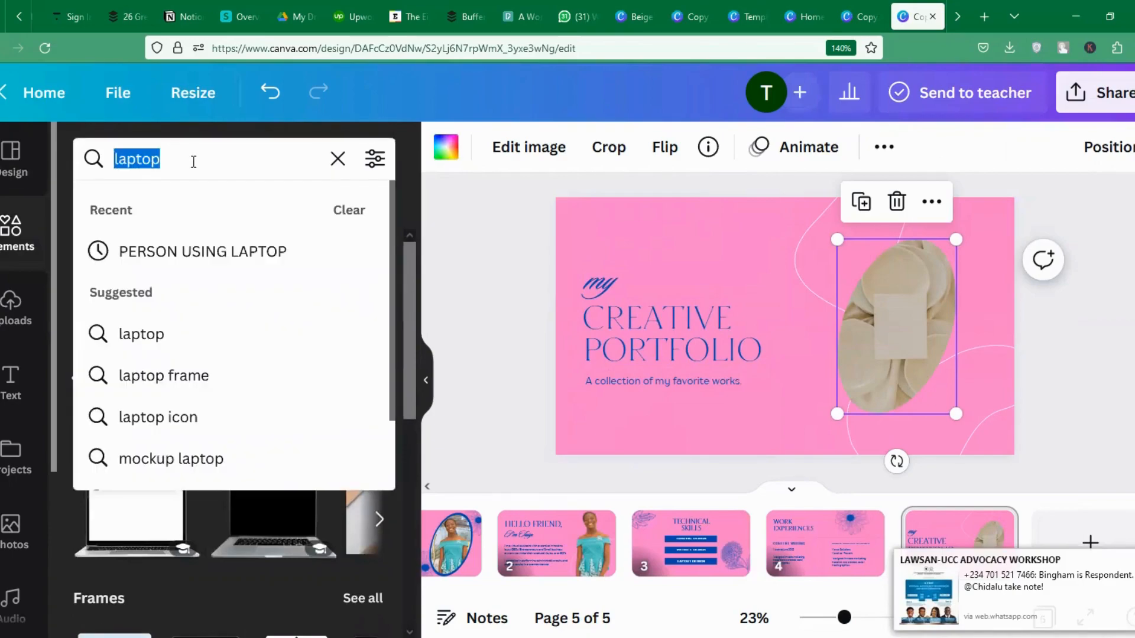
left_click(267, 247)
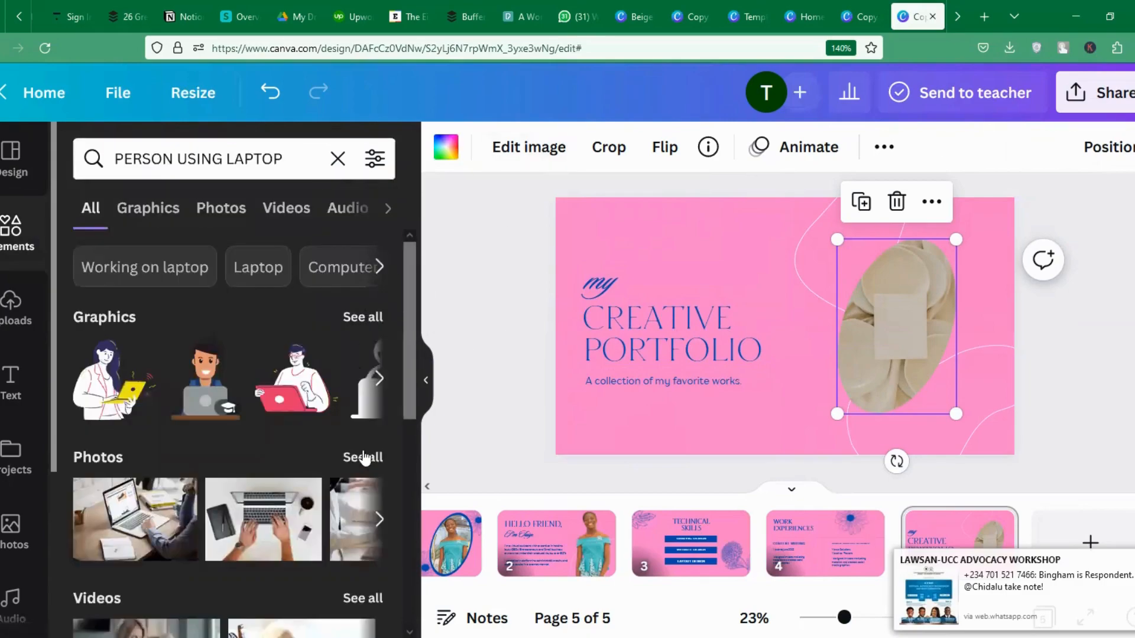
left_click(378, 460)
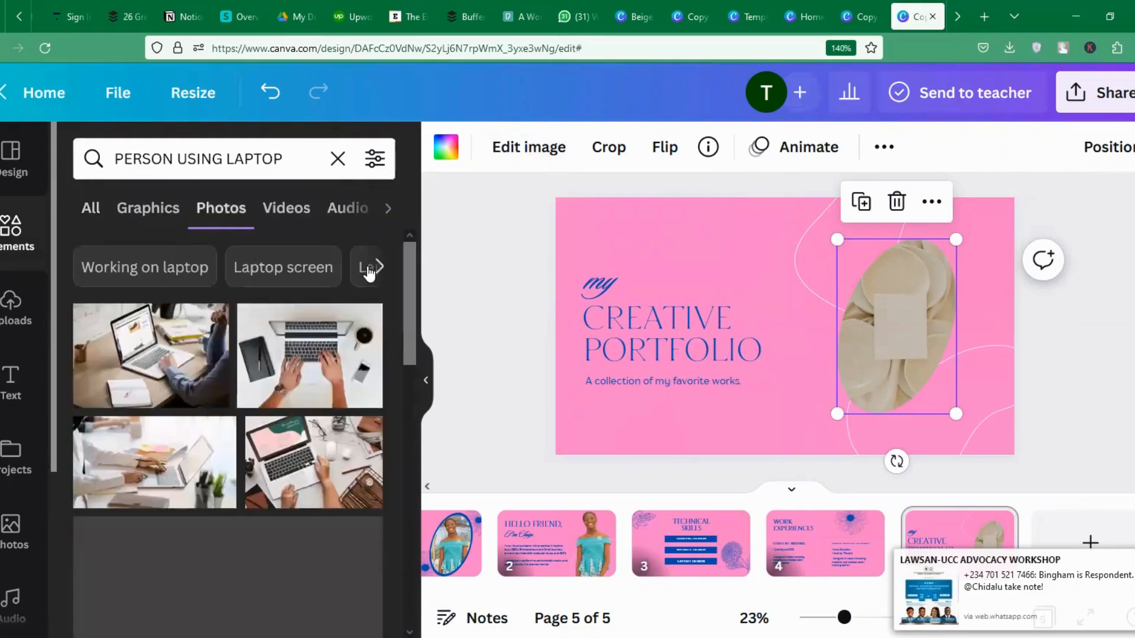
left_click_drag(312, 475, 891, 307)
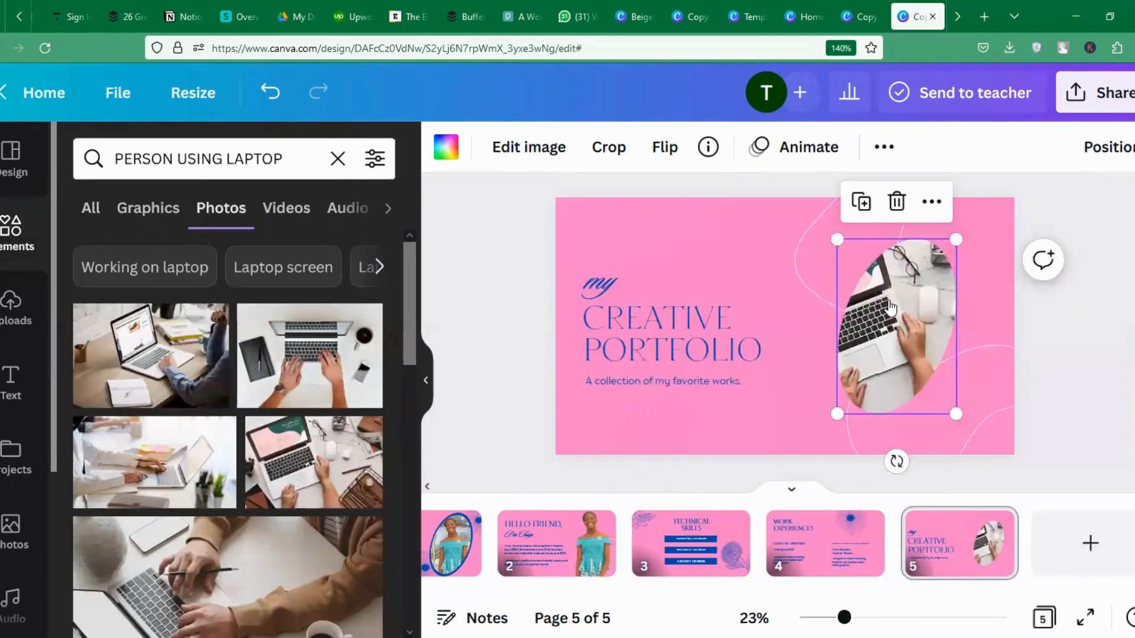
left_click(1061, 355)
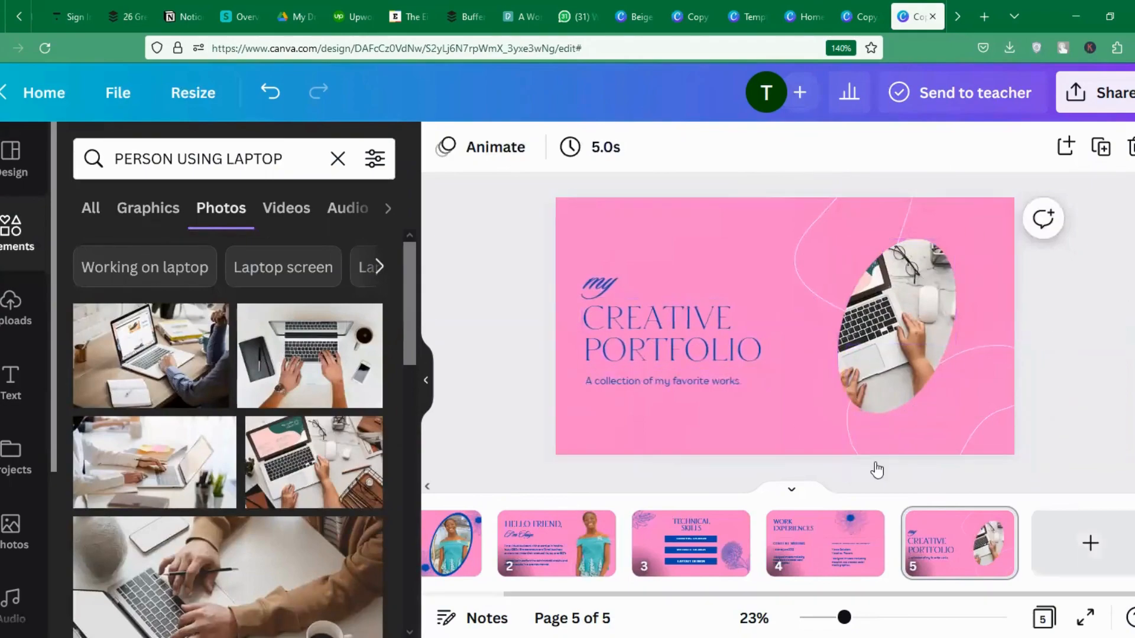
left_click(1090, 543)
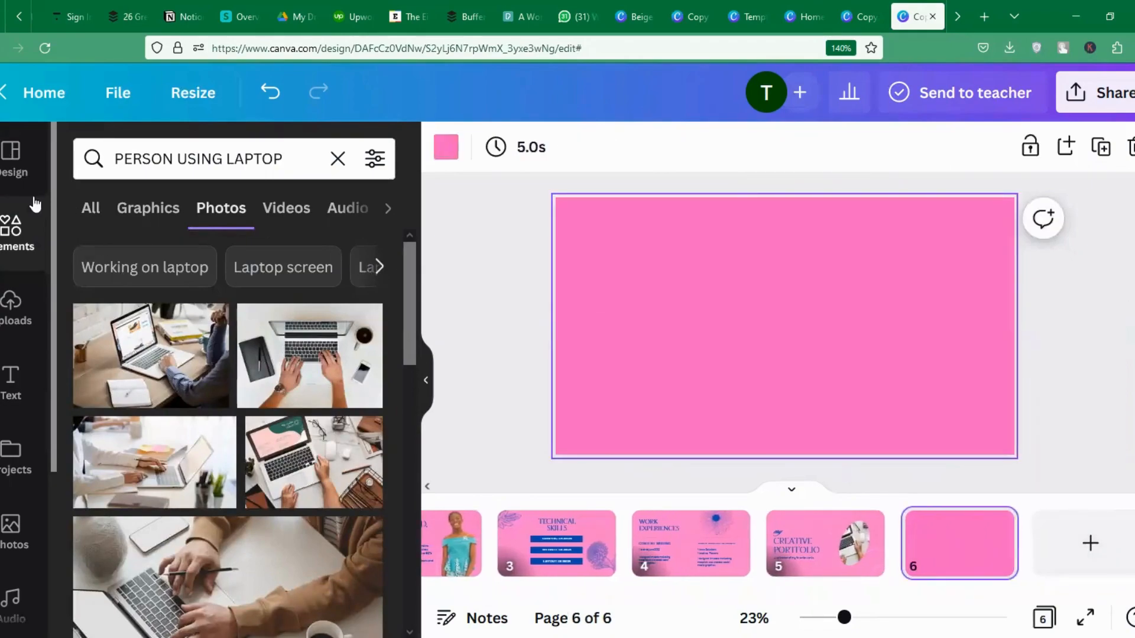
Apply the template's Project 1 layout to page 6 and select its background for recolouring.
left_click(16, 173)
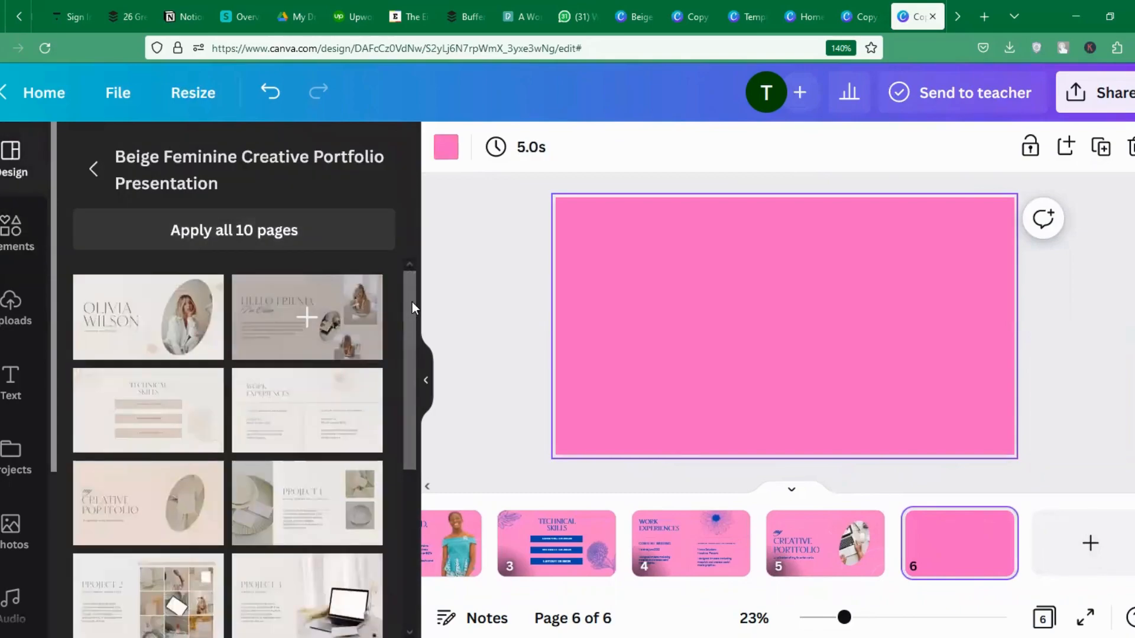
left_click_drag(413, 317, 387, 375)
scroll(387, 375, "up", 1)
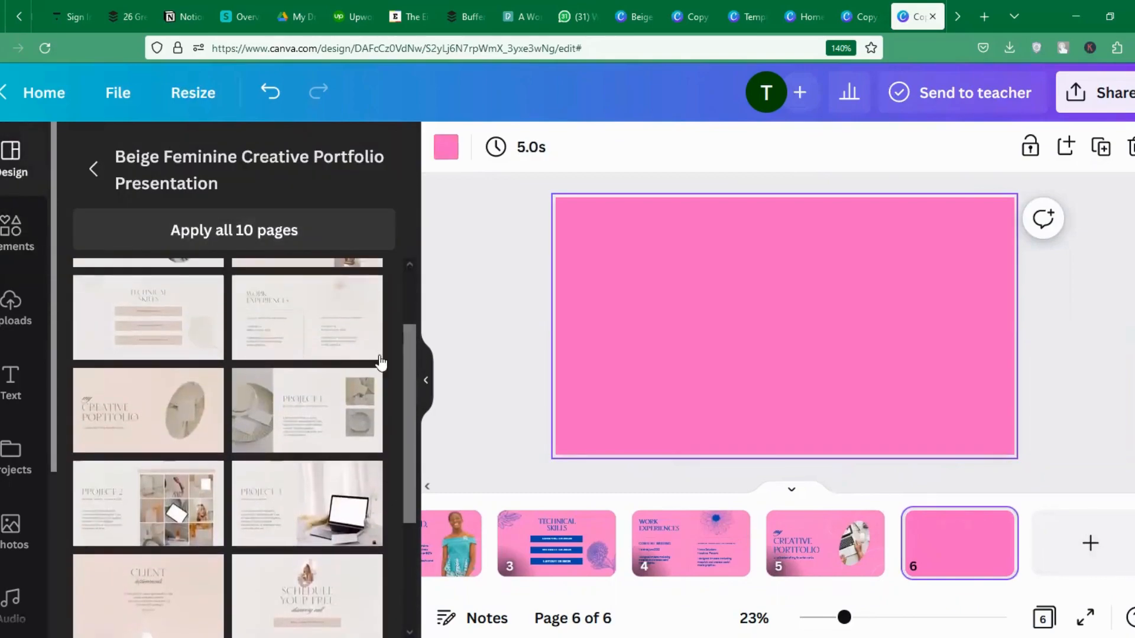
left_click(294, 409)
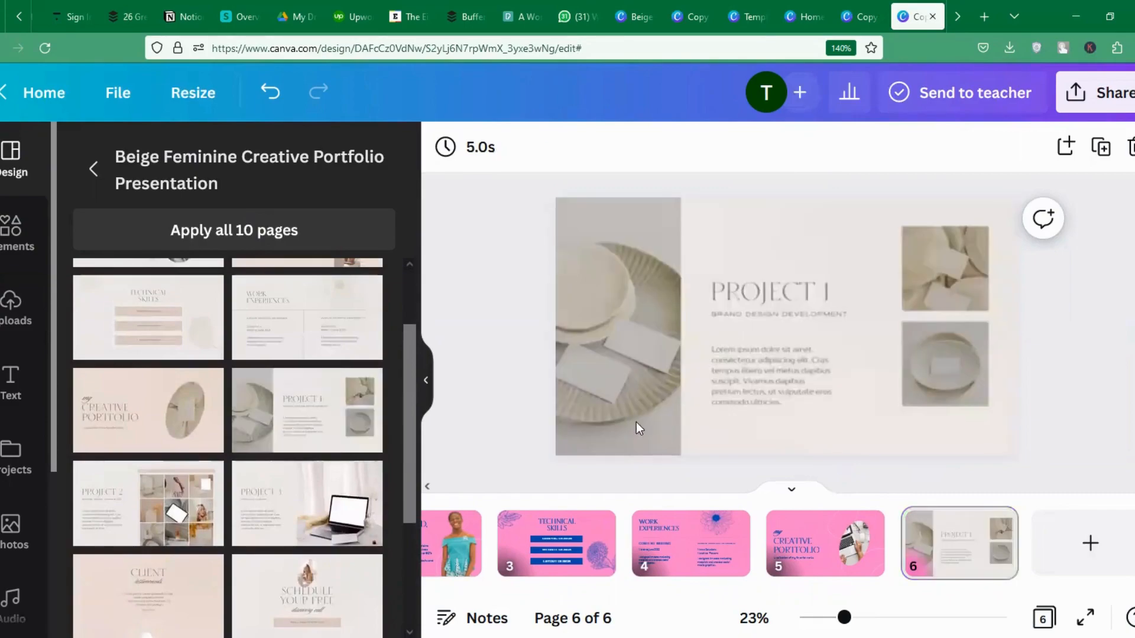
left_click(797, 242)
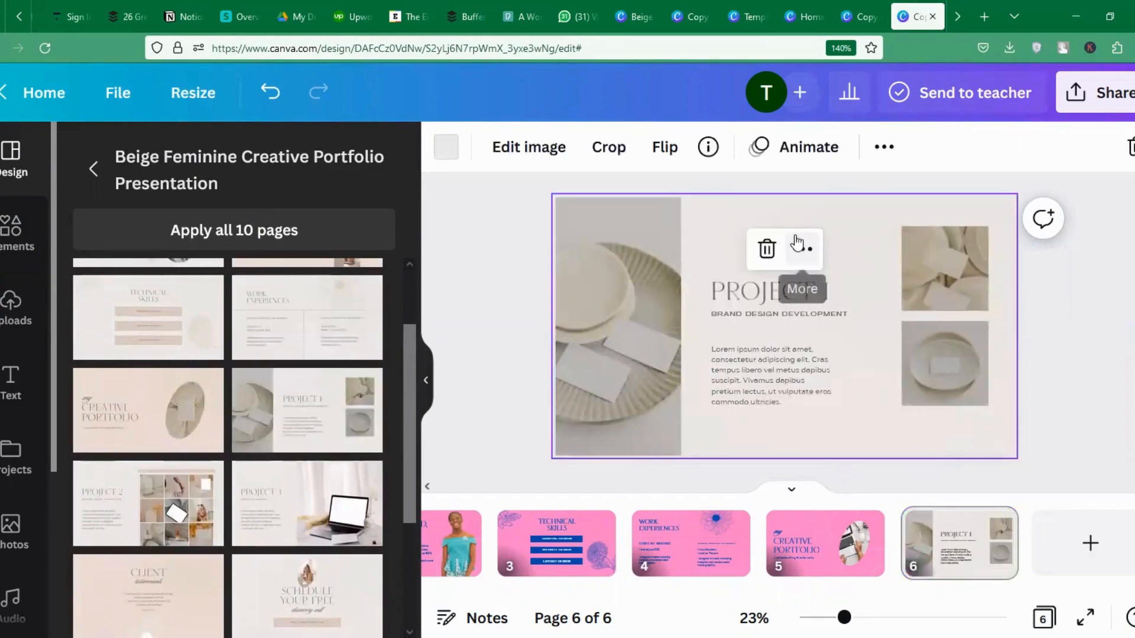
left_click(445, 146)
Make the Project 1 slide background pink and its PROJECT 1 heading and BRAND DESIGN DEVELOPMENT subtitle blue.
left_click(303, 247)
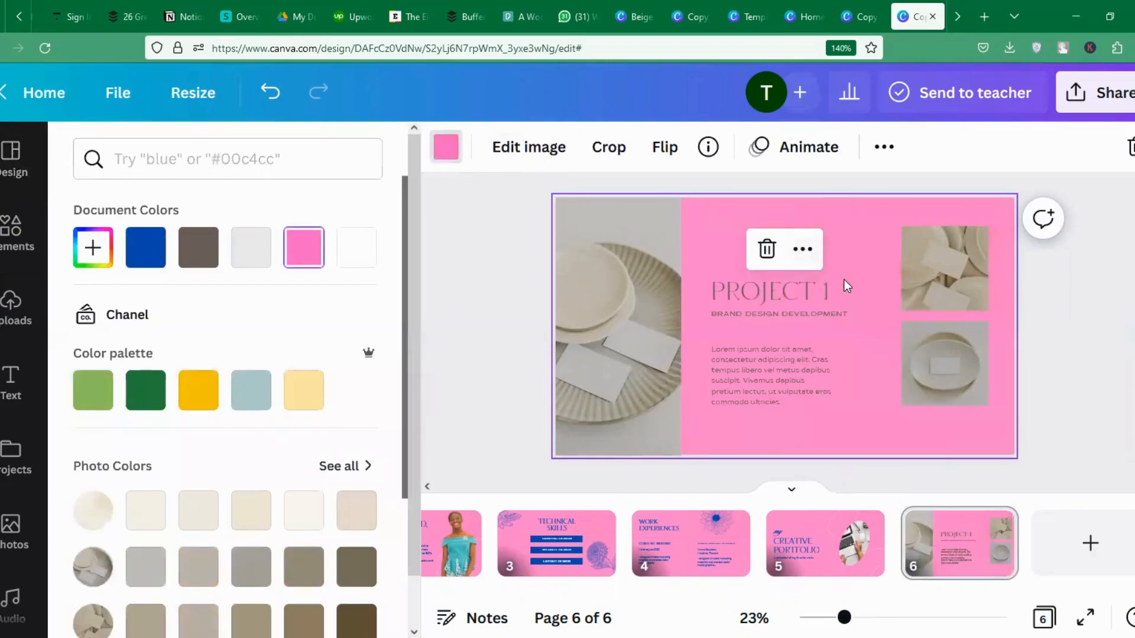
left_click(799, 292)
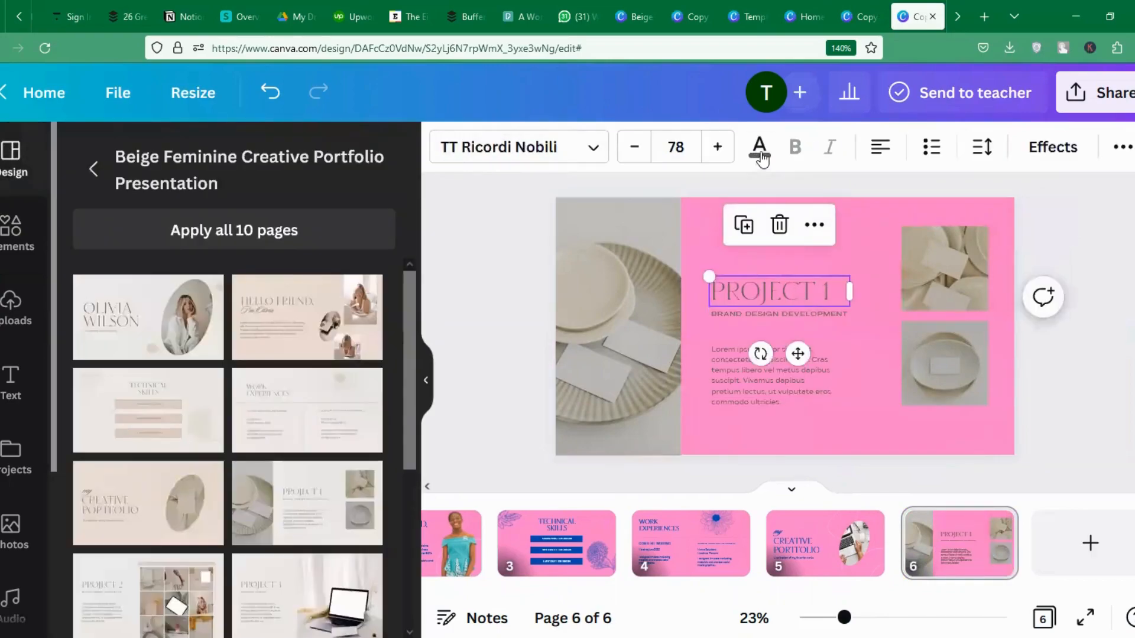
left_click(759, 147)
left_click(146, 247)
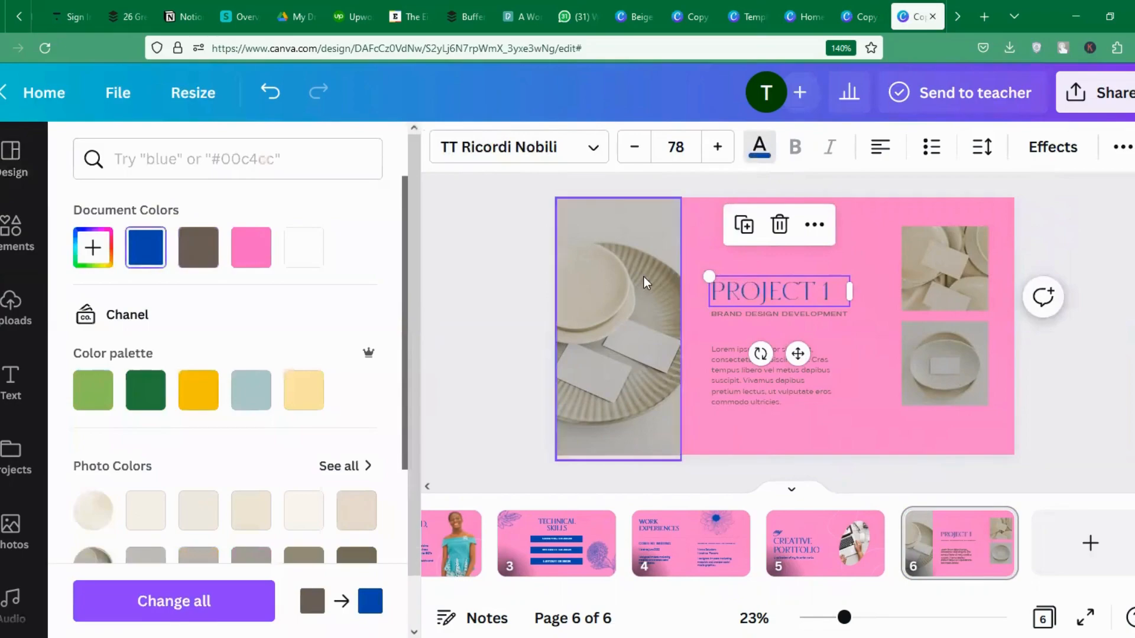
left_click(752, 322)
left_click(146, 247)
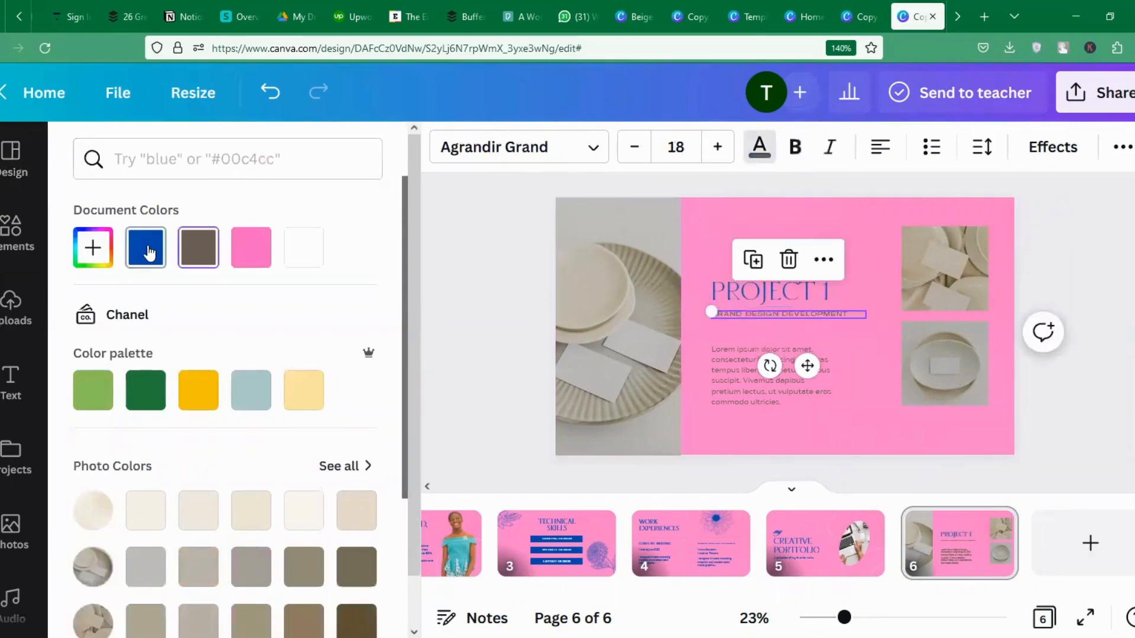
Delete the Lorem ipsum placeholder body text and move the PROJECT 1 heading higher on the slide.
left_click(722, 367)
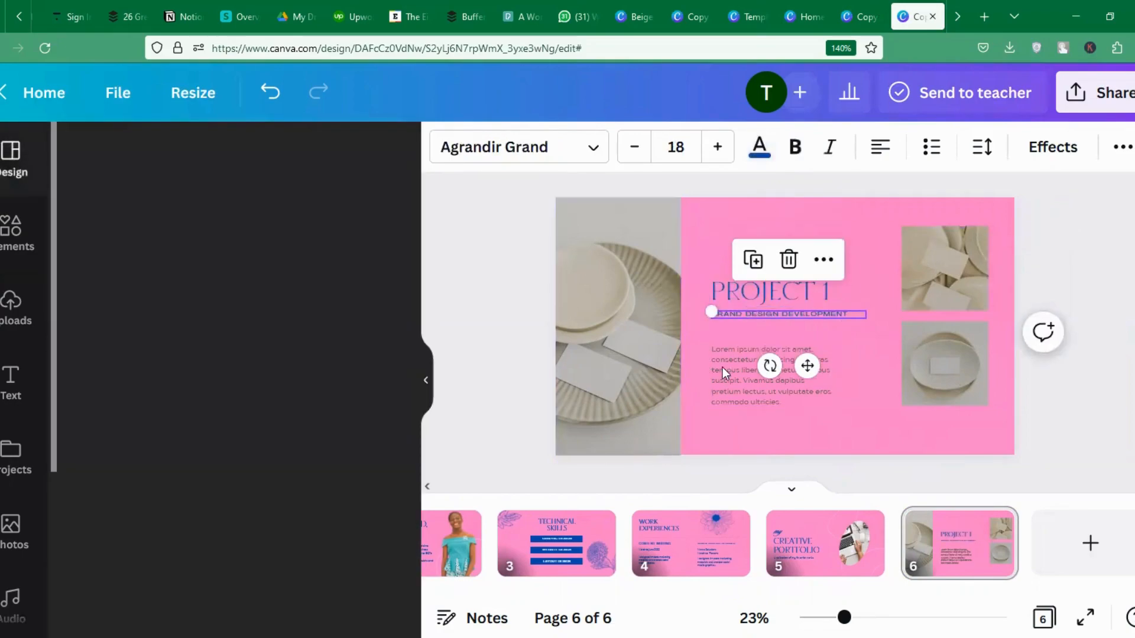
left_click(759, 147)
left_click(145, 247)
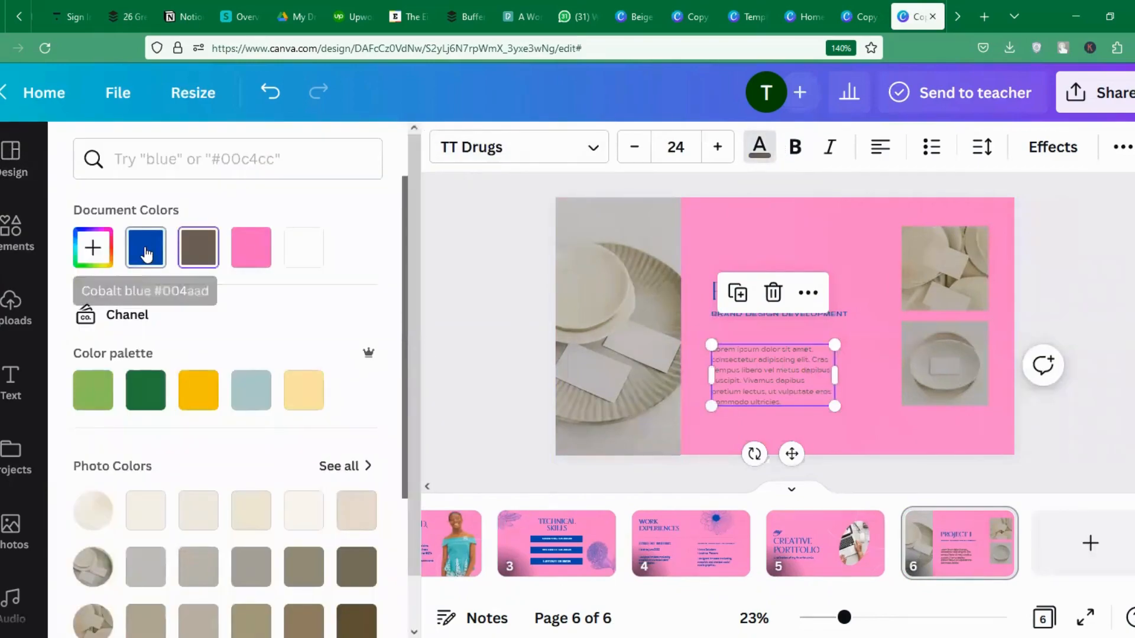
left_click_drag(840, 375, 854, 374)
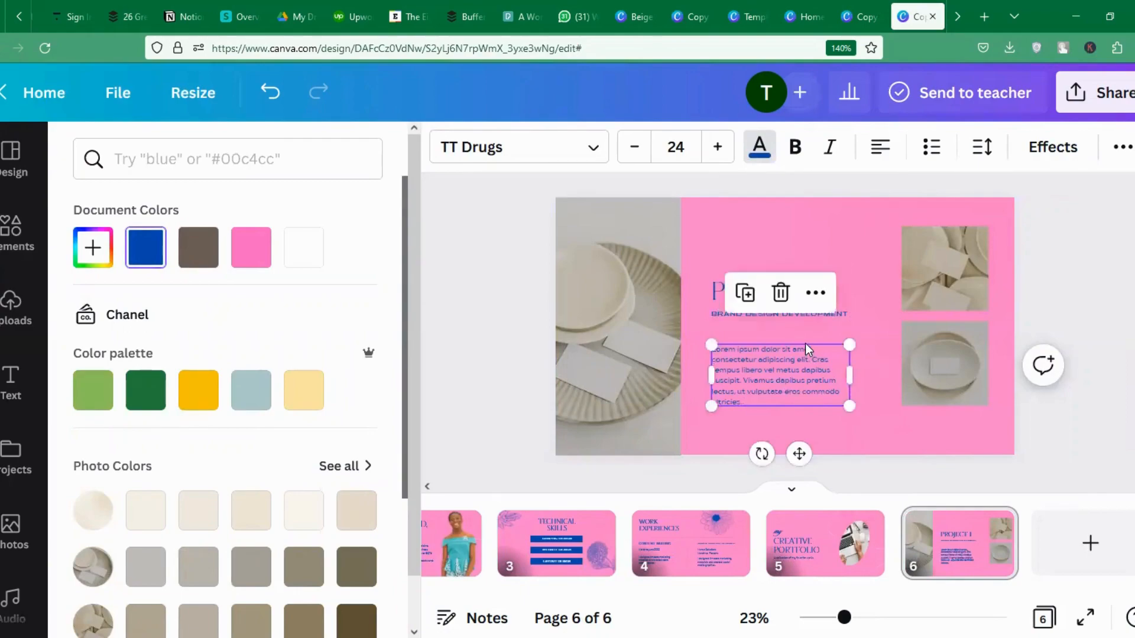
key("Delete")
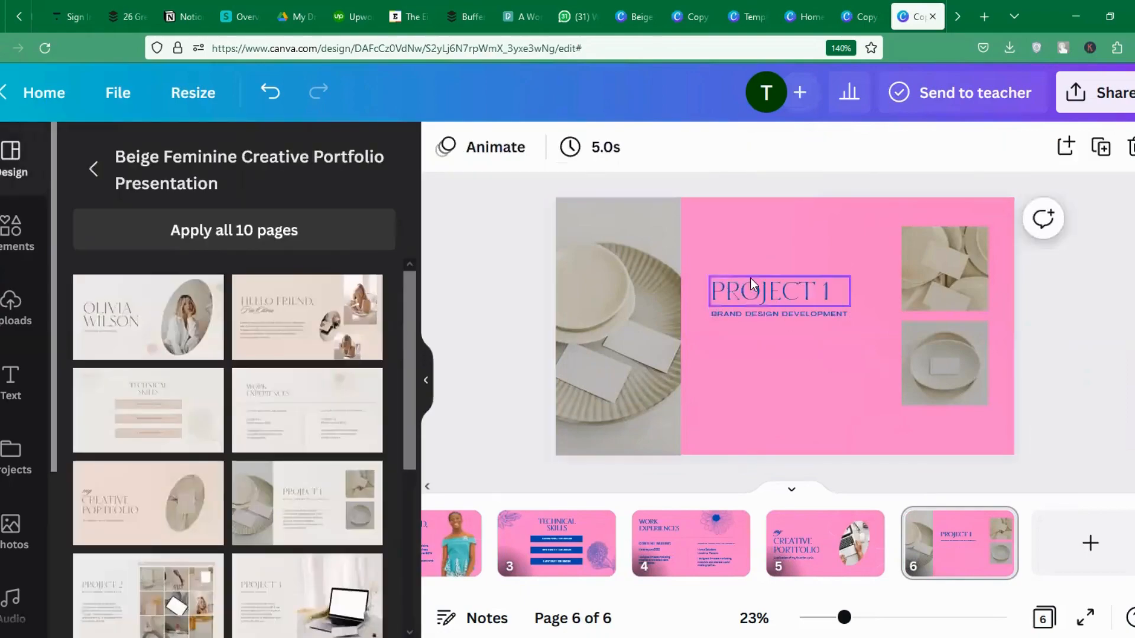
left_click_drag(750, 277, 740, 214)
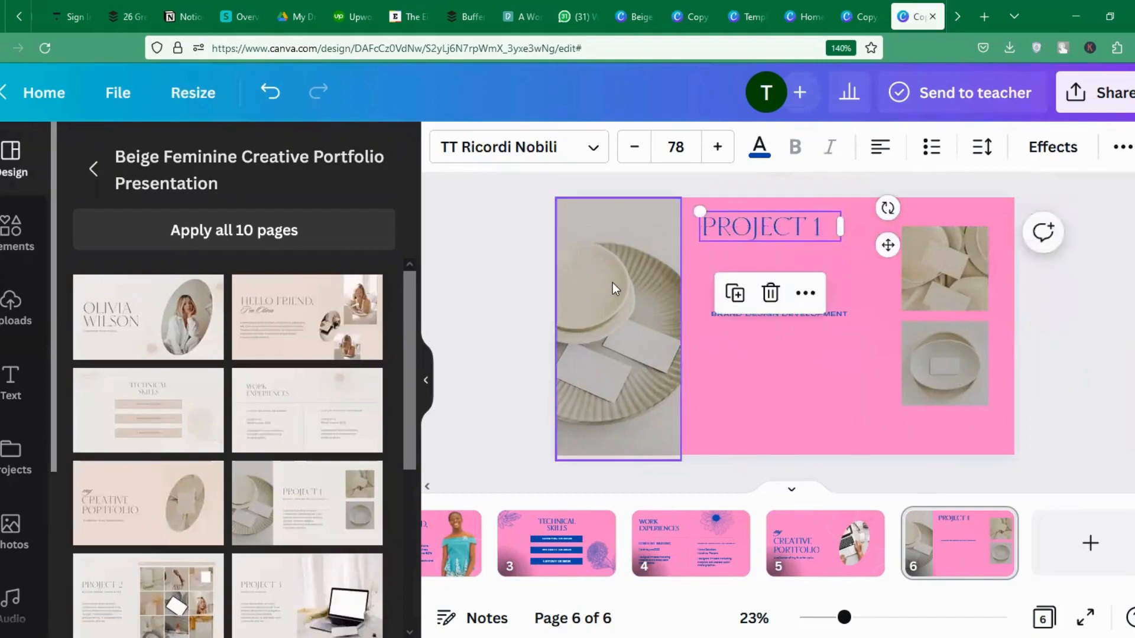
left_click(11, 313)
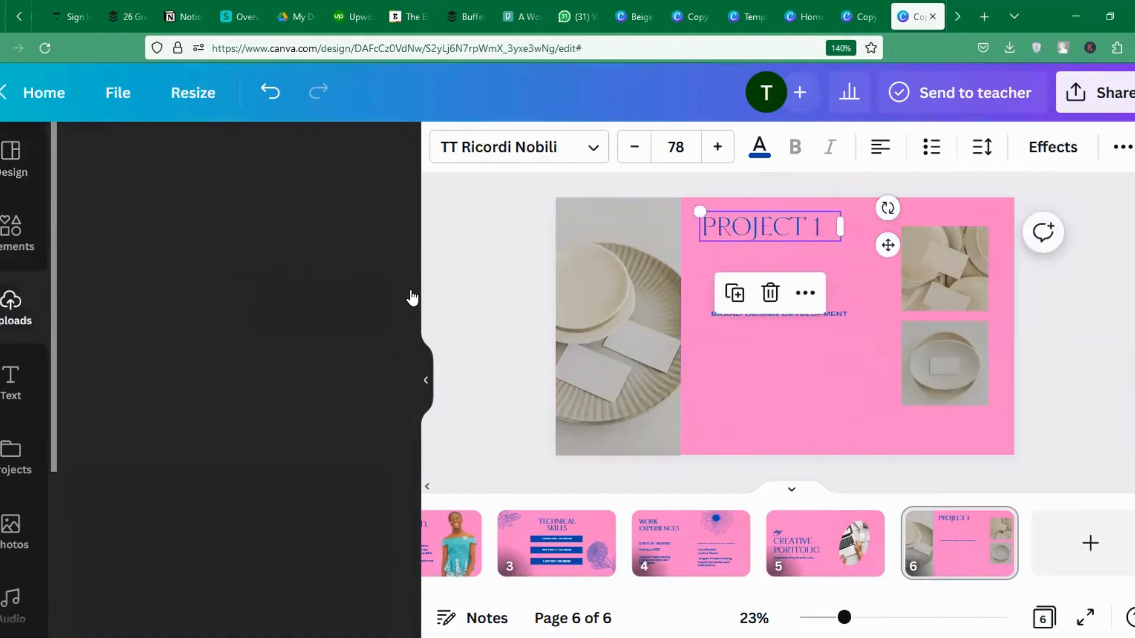
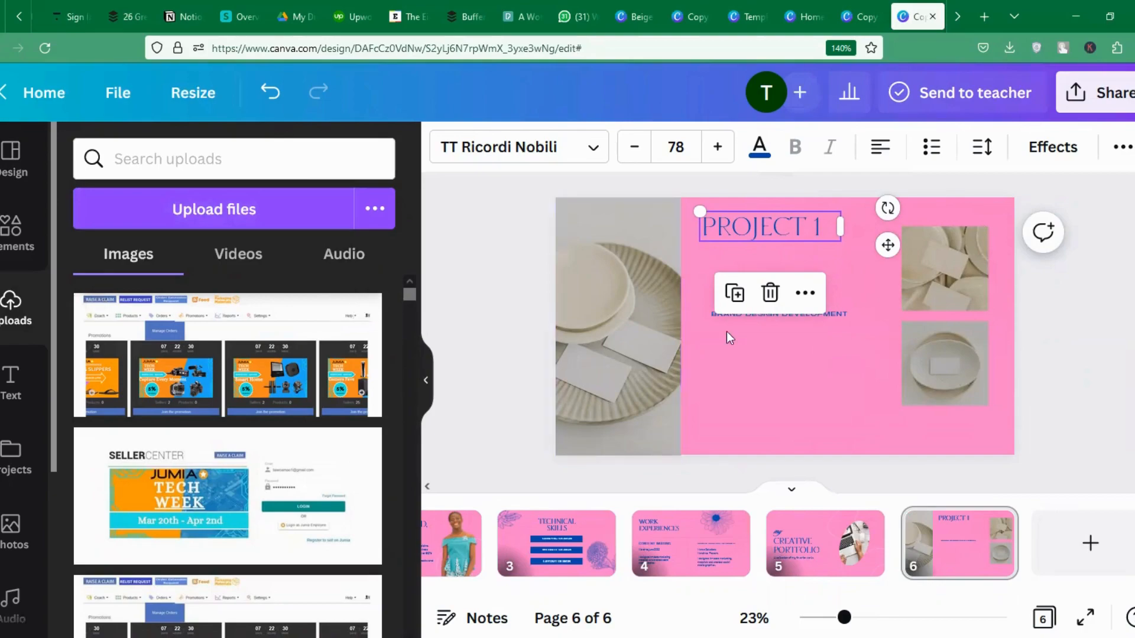
Put the Daily Planner image on slide 6 in place of the left plate photo and enlarge it.
left_click_drag(409, 296, 404, 451)
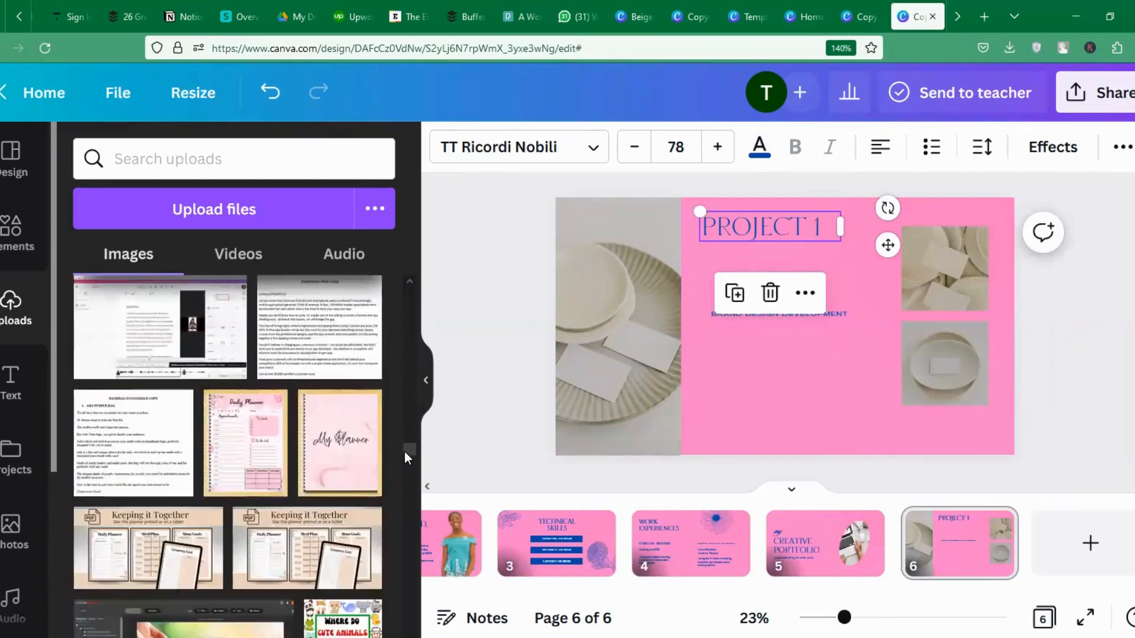
left_click_drag(251, 422, 584, 379)
left_click(613, 316)
key("Delete")
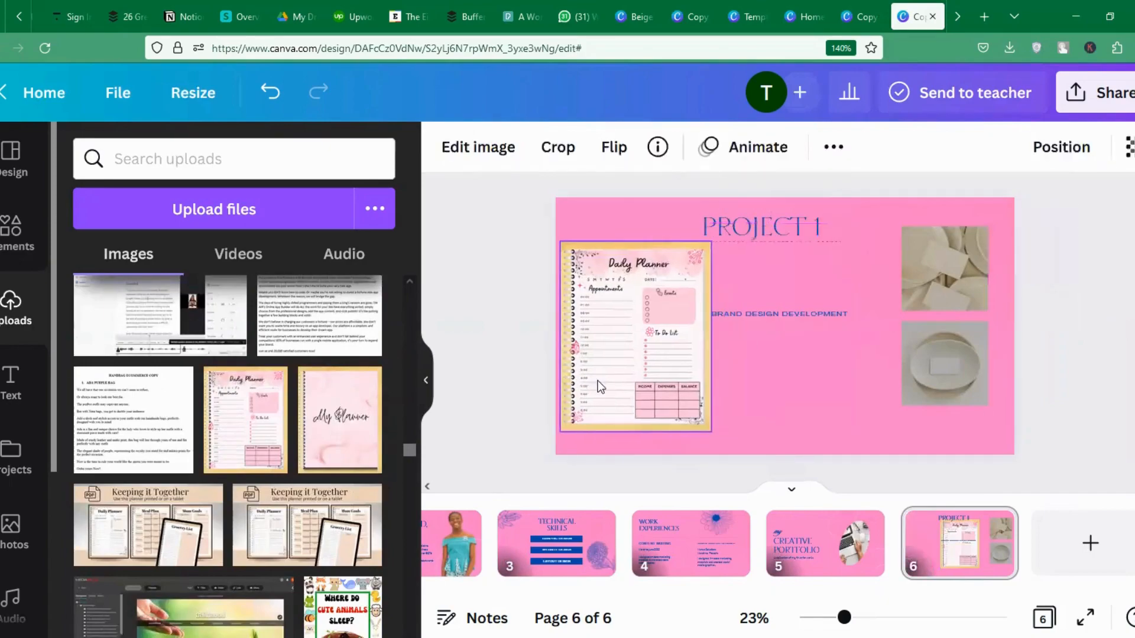
left_click_drag(711, 435, 723, 444)
Move the subtitle up under PROJECT 1 and replace its wording with CANVA DESIGN.
left_click(786, 312)
left_click_drag(785, 295, 771, 237)
left_click(735, 229)
left_click(764, 236)
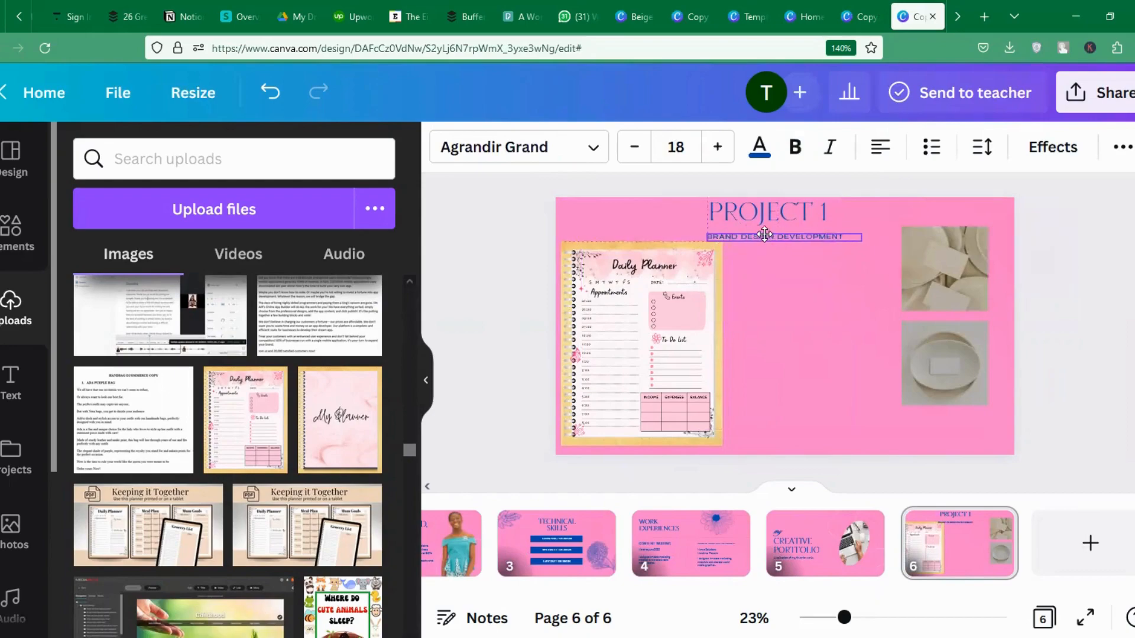
double_click(775, 238)
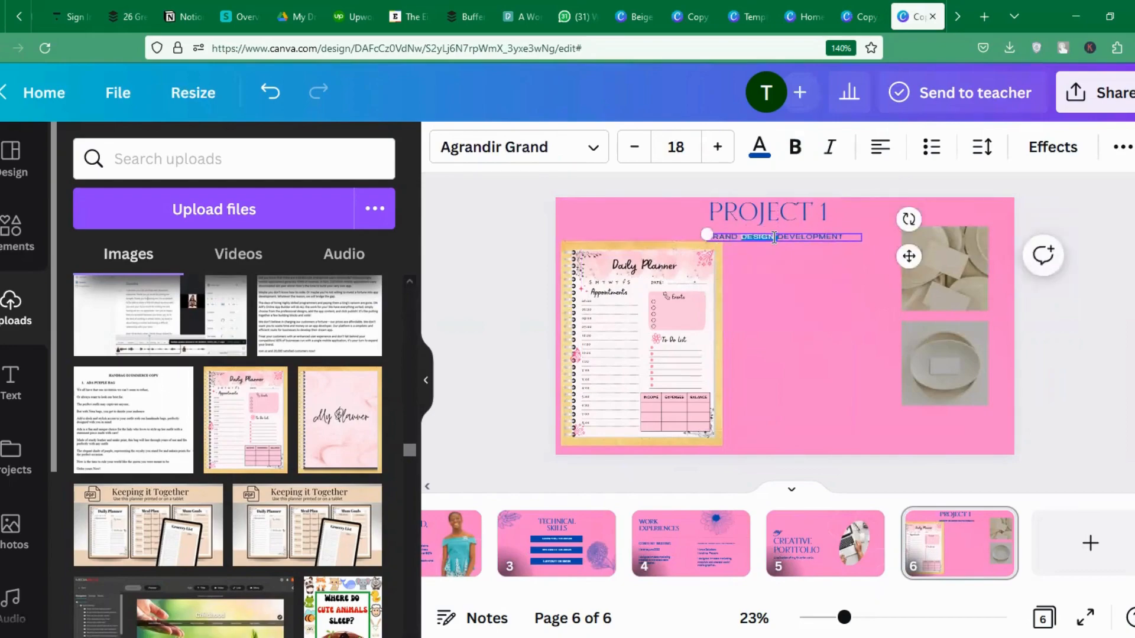
key("ctrl+a")
key("BackSpace")
left_click_drag(864, 232, 865, 256)
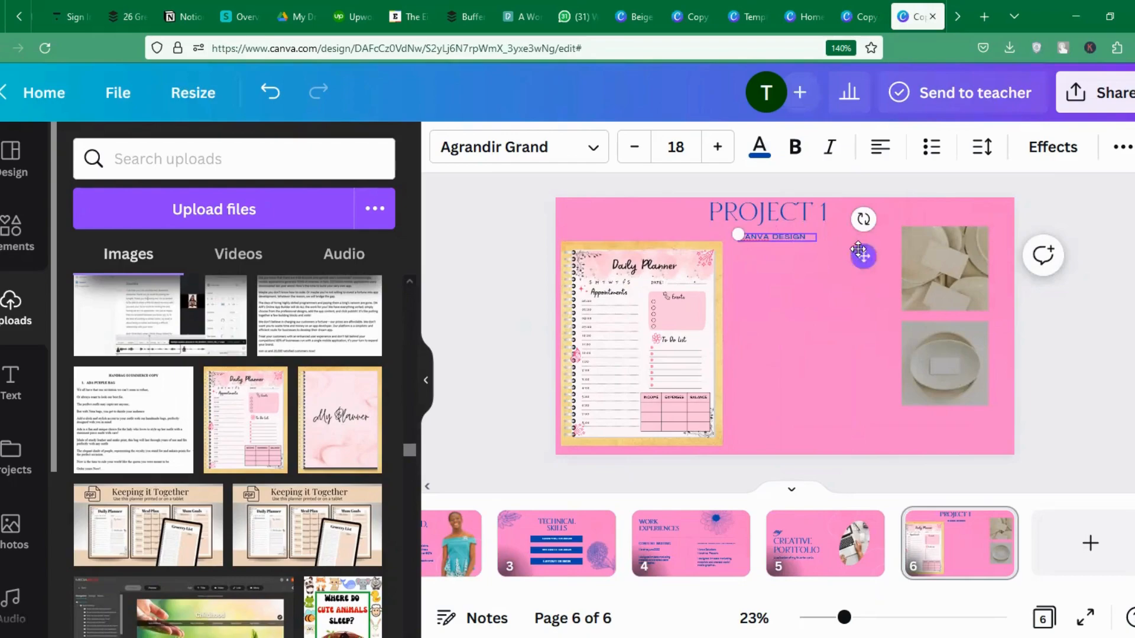
Delete the remaining top-right and lower plate photos from slide 6.
left_click(785, 303)
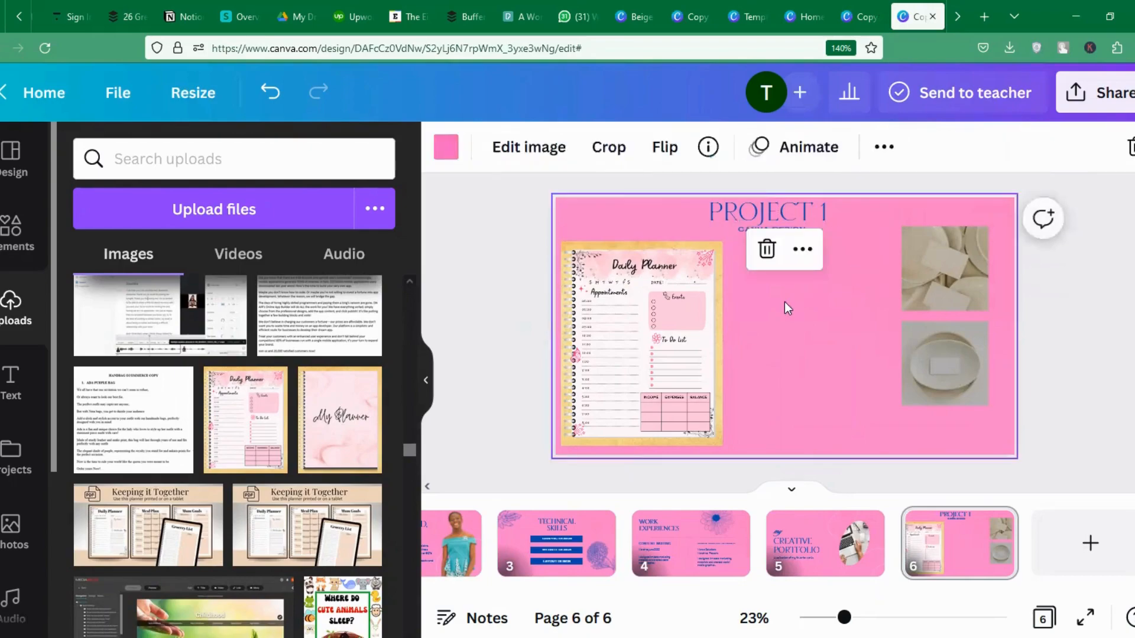
left_click(941, 267)
key("Delete")
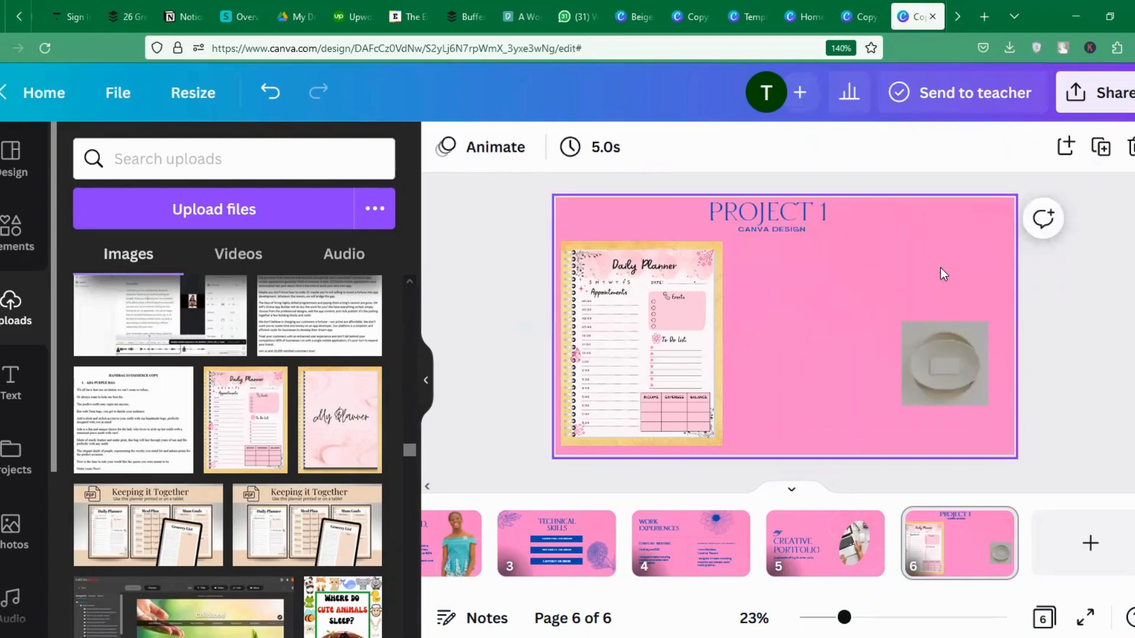
left_click(945, 342)
key("Delete")
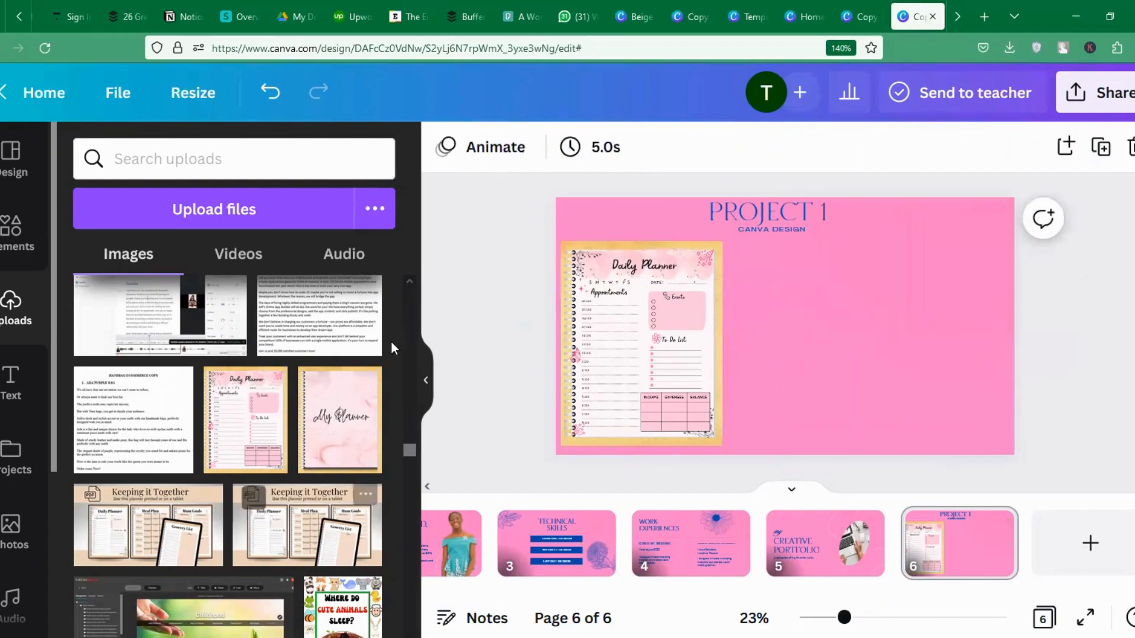
Add the Cute Animals and Animal Habitats coloring-book images beside the planner, discarding a trial Health Coaching image.
left_click_drag(409, 452, 409, 459)
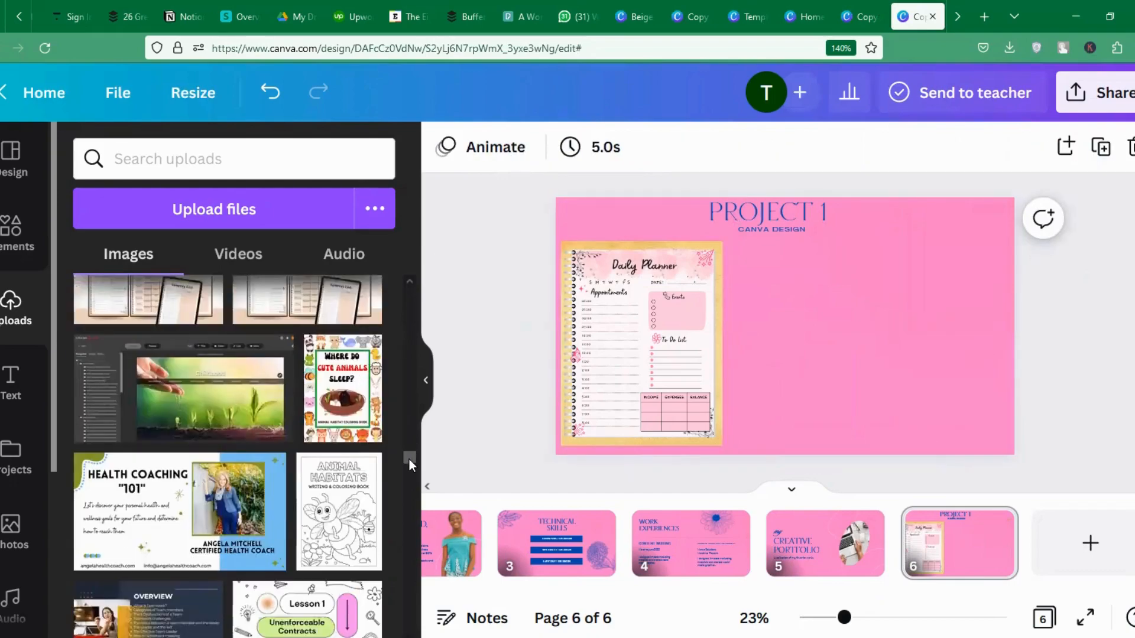
left_click(351, 416)
mouse_move(816, 321)
left_mouse_down()
mouse_move(835, 339)
mouse_move(820, 334)
left_mouse_up()
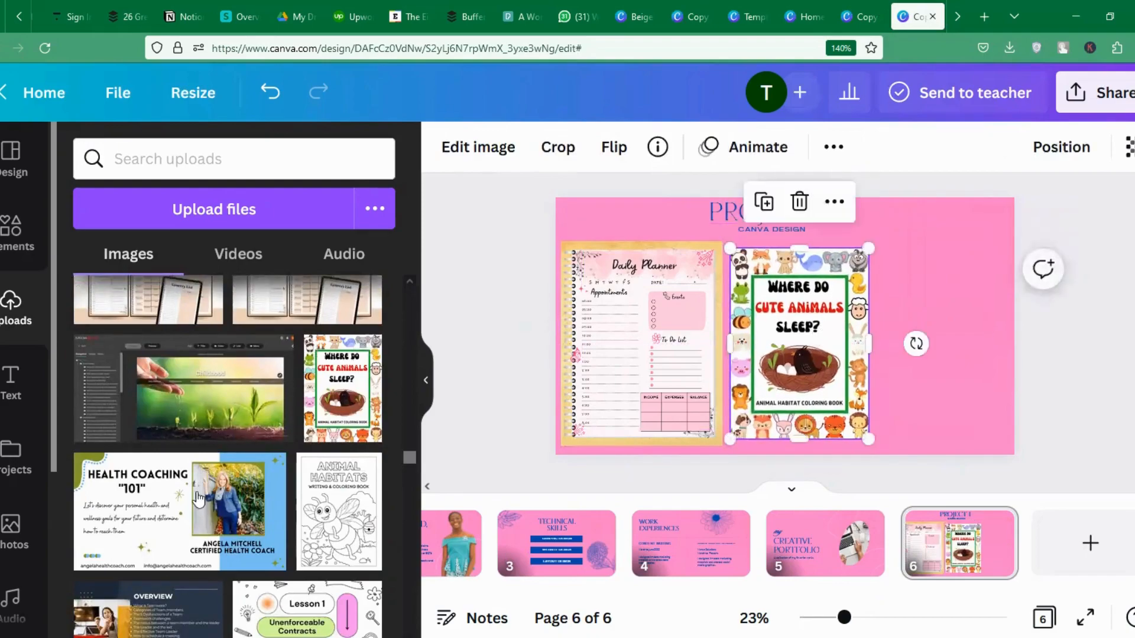
mouse_move(202, 512)
left_mouse_down()
mouse_move(456, 362)
mouse_move(787, 367)
mouse_move(752, 363)
mouse_move(755, 396)
mouse_move(770, 364)
left_mouse_up()
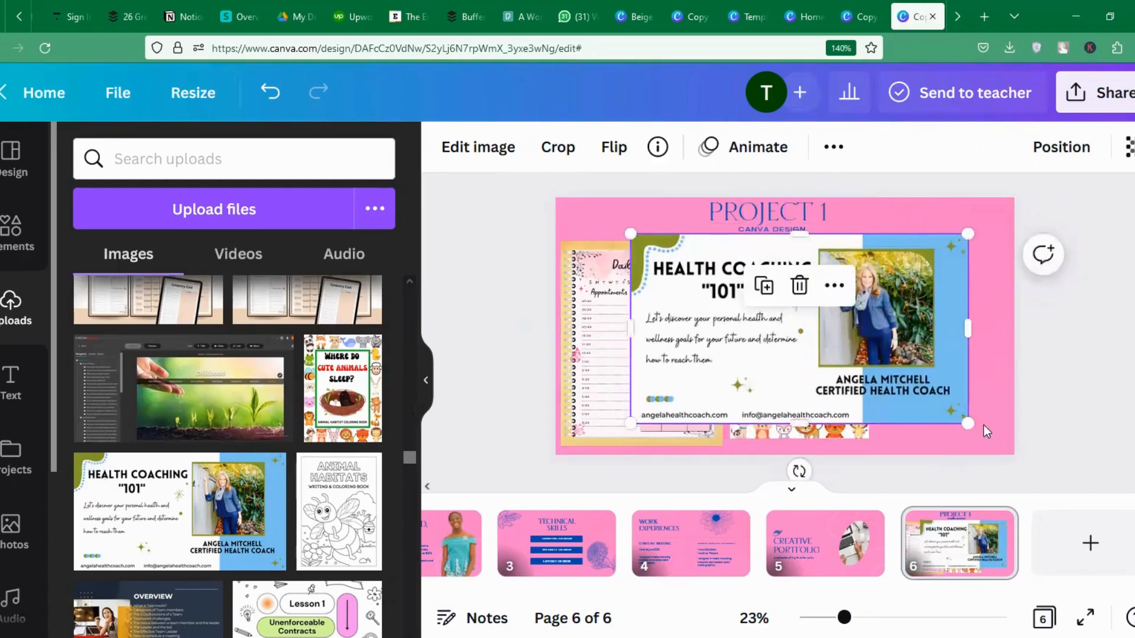
left_click_drag(967, 422, 842, 353)
mouse_move(736, 352)
left_mouse_down()
mouse_move(888, 433)
mouse_move(807, 371)
left_mouse_up()
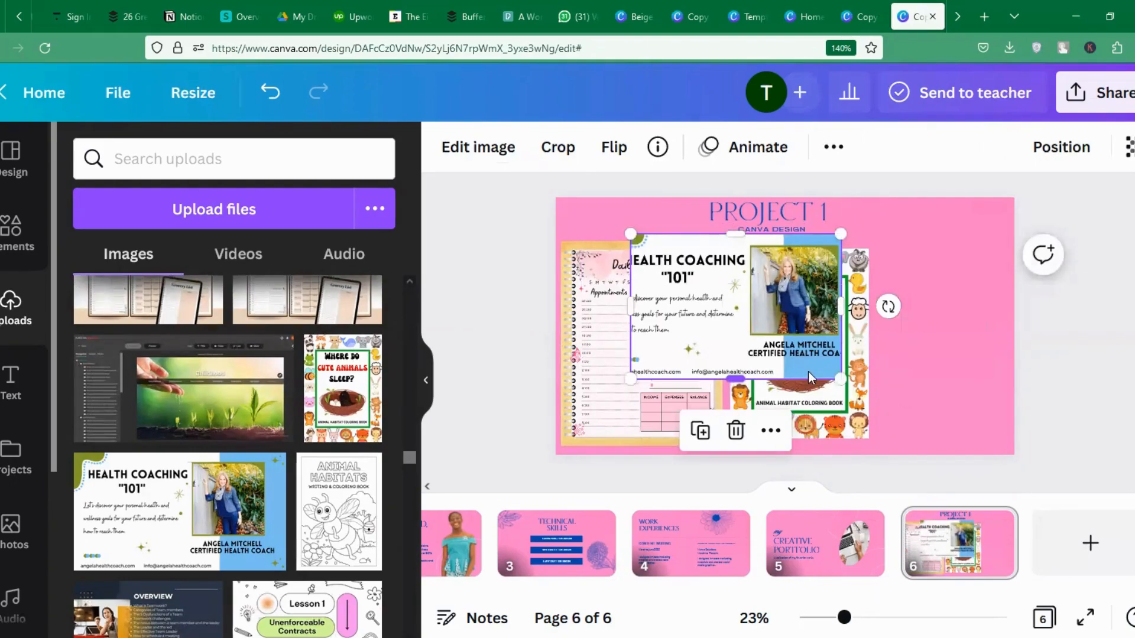
key("Delete")
left_click(369, 503)
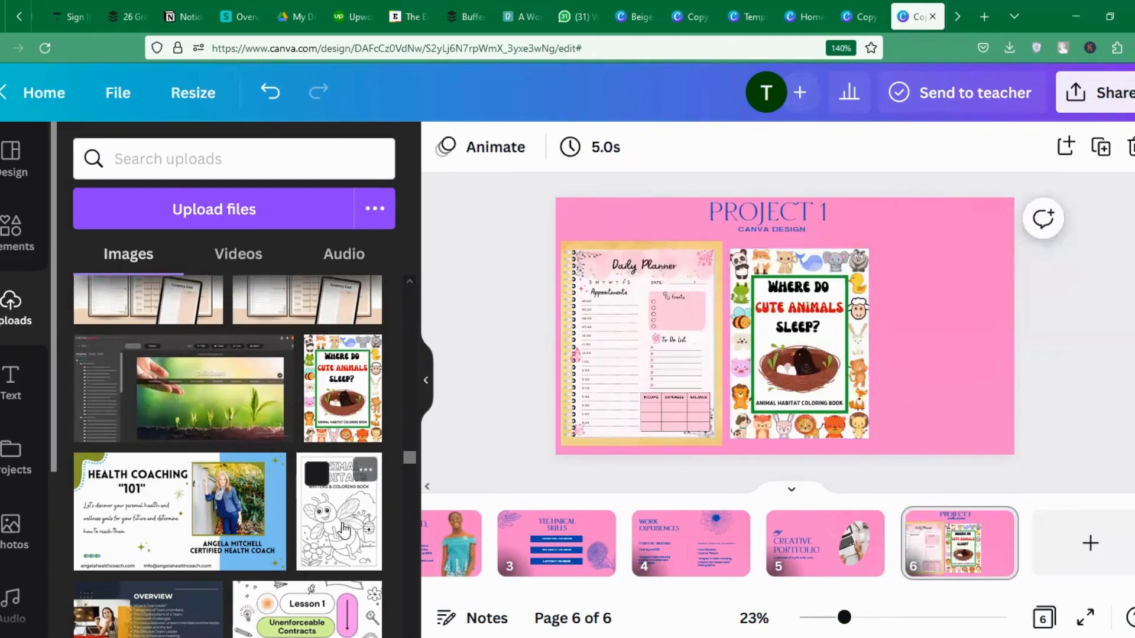
left_click_drag(842, 341, 957, 360)
left_click(839, 362)
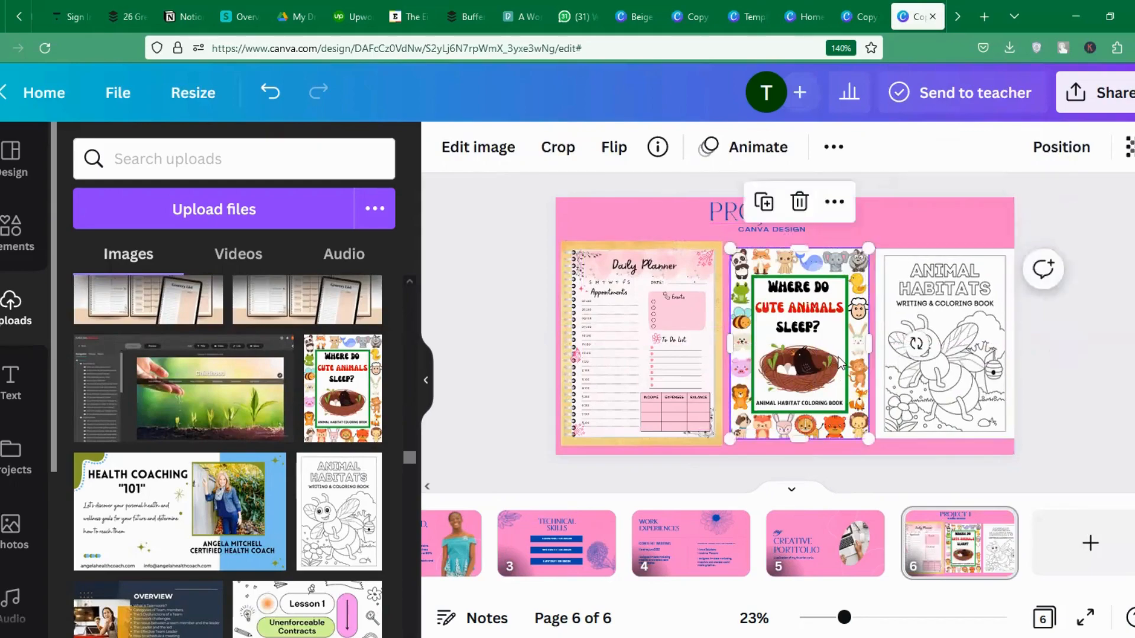
key("Left")
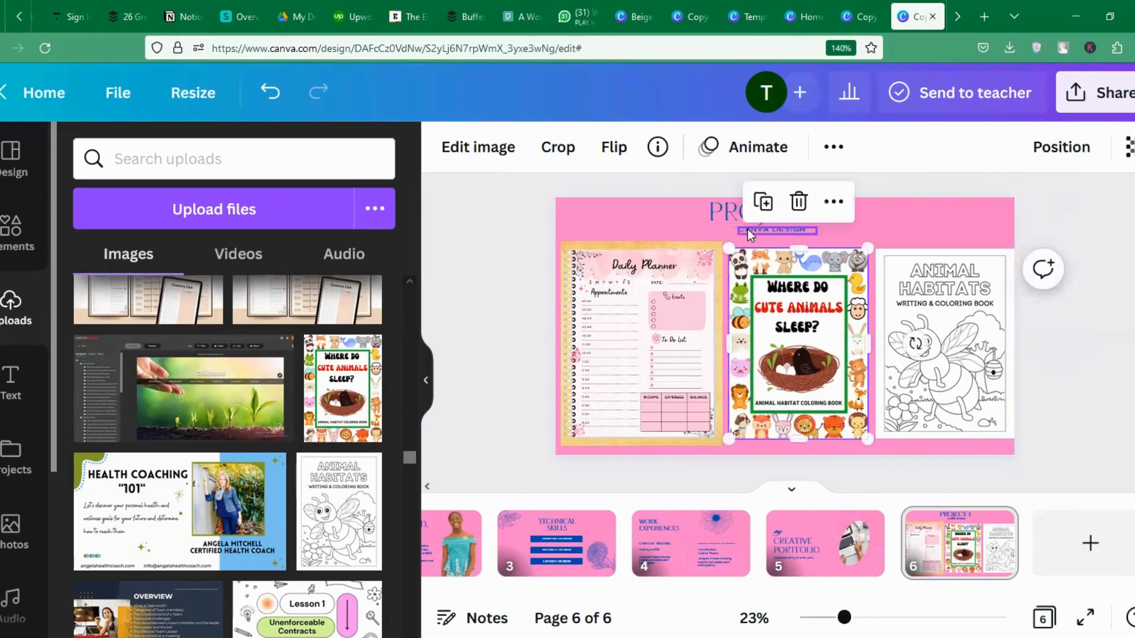
Set the PROJECT 1 heading to font size 90 and lower it slightly.
left_click(718, 211)
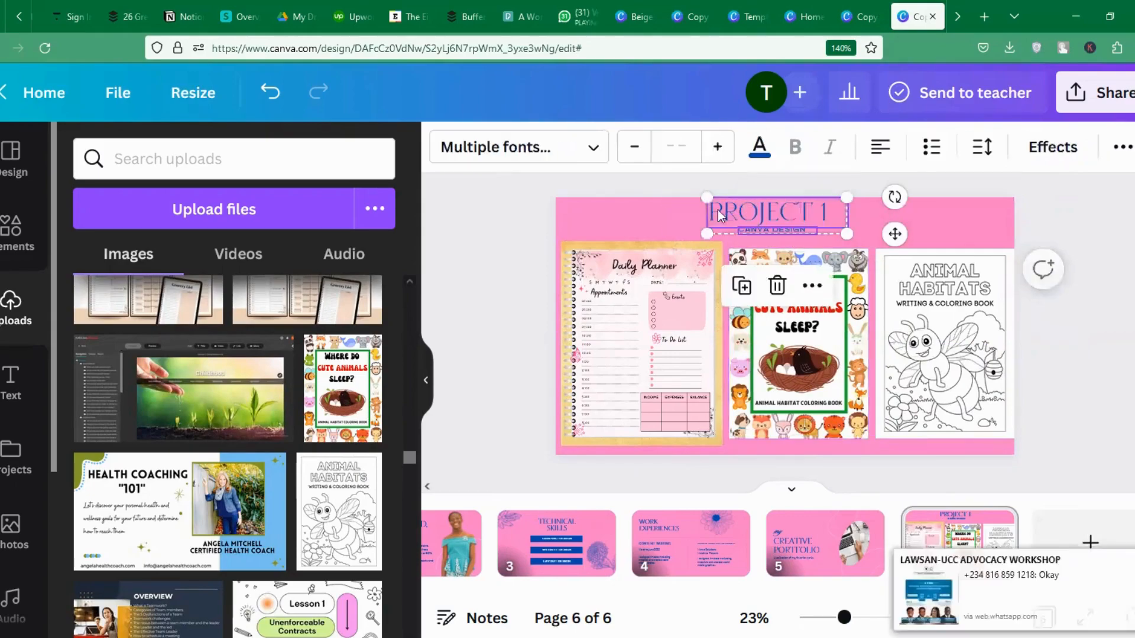
left_click(648, 239)
left_click(748, 213)
left_click(679, 147)
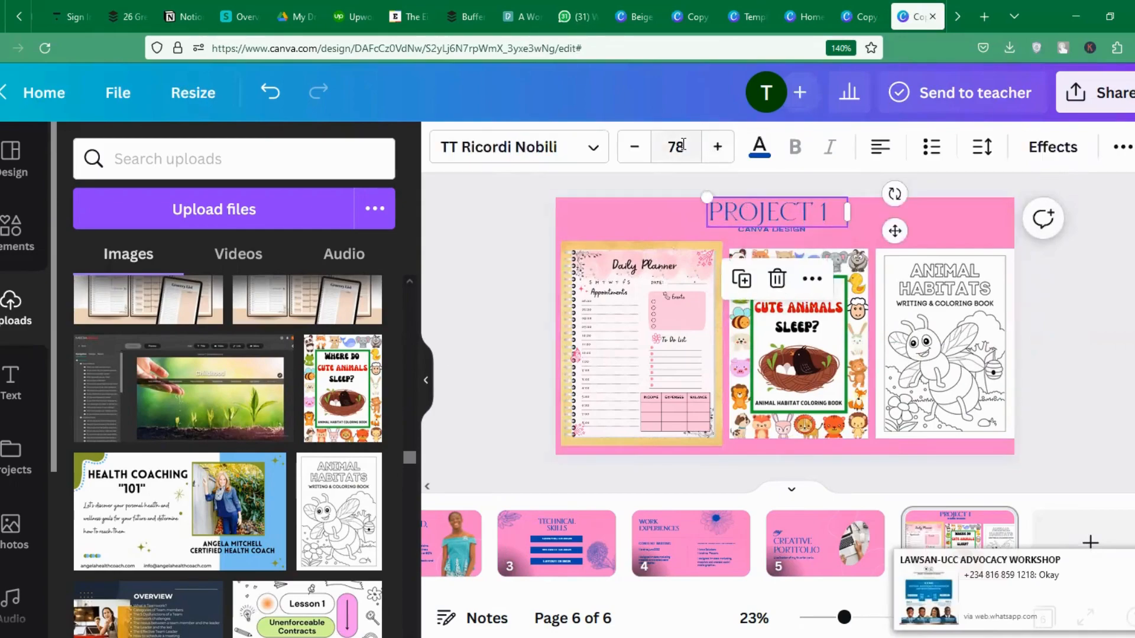
type("90")
key("Return")
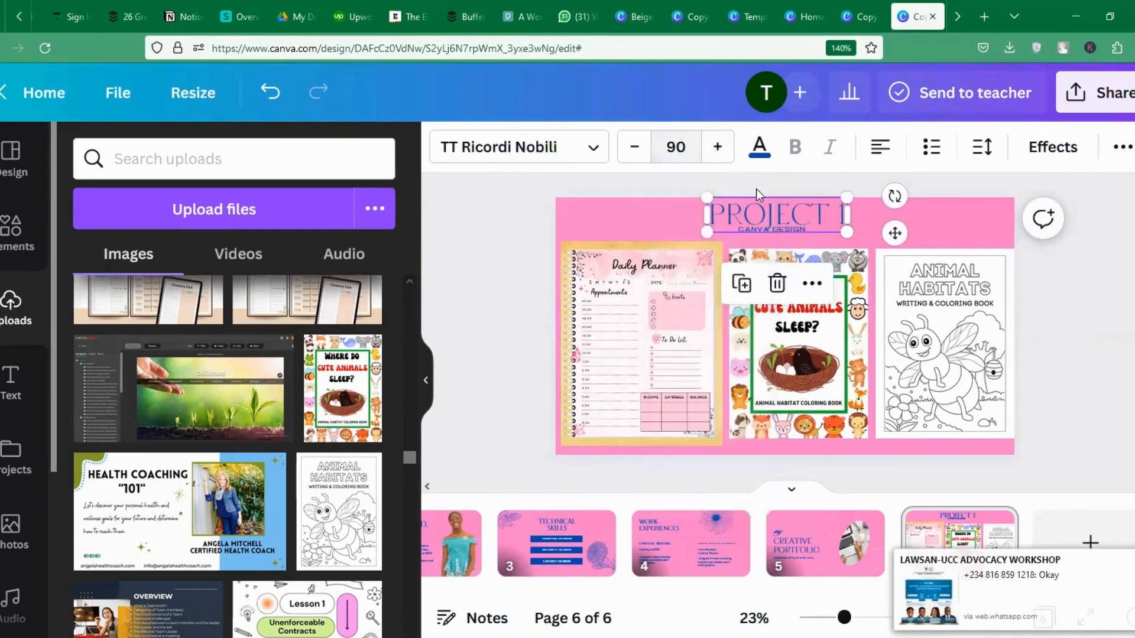
left_click_drag(792, 226, 797, 228)
Raise the CANVA DESIGN subtitle to size 25 and widen it onto one line.
left_click(803, 234)
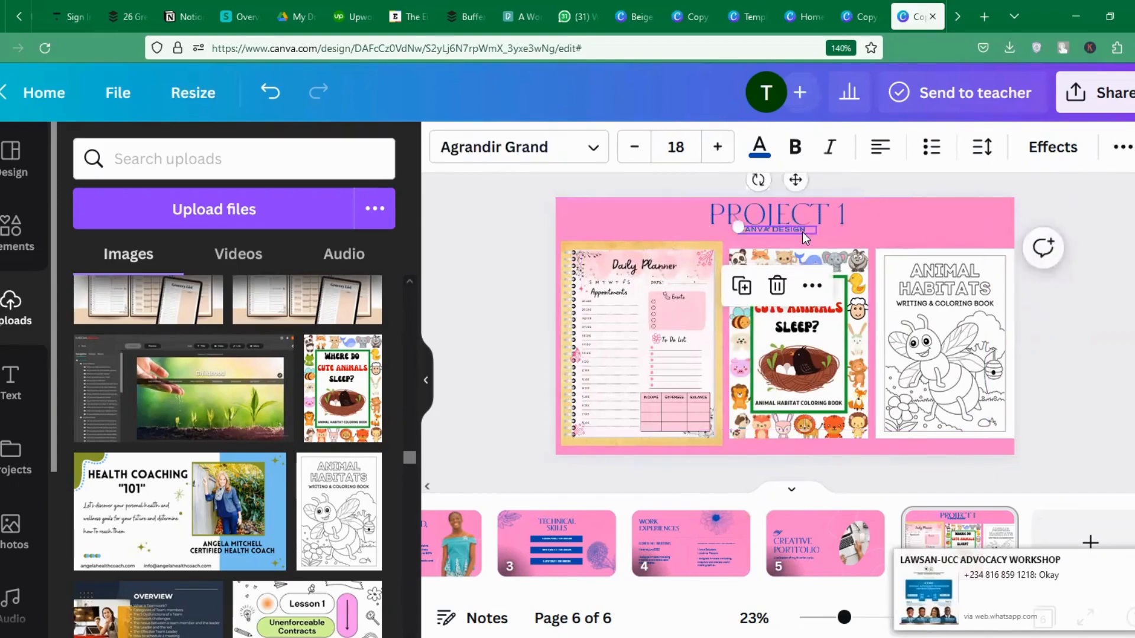
left_click(718, 146)
left_click(717, 147)
left_click(717, 146)
left_click(717, 147)
left_click(718, 147)
left_click(717, 147)
left_click(717, 147)
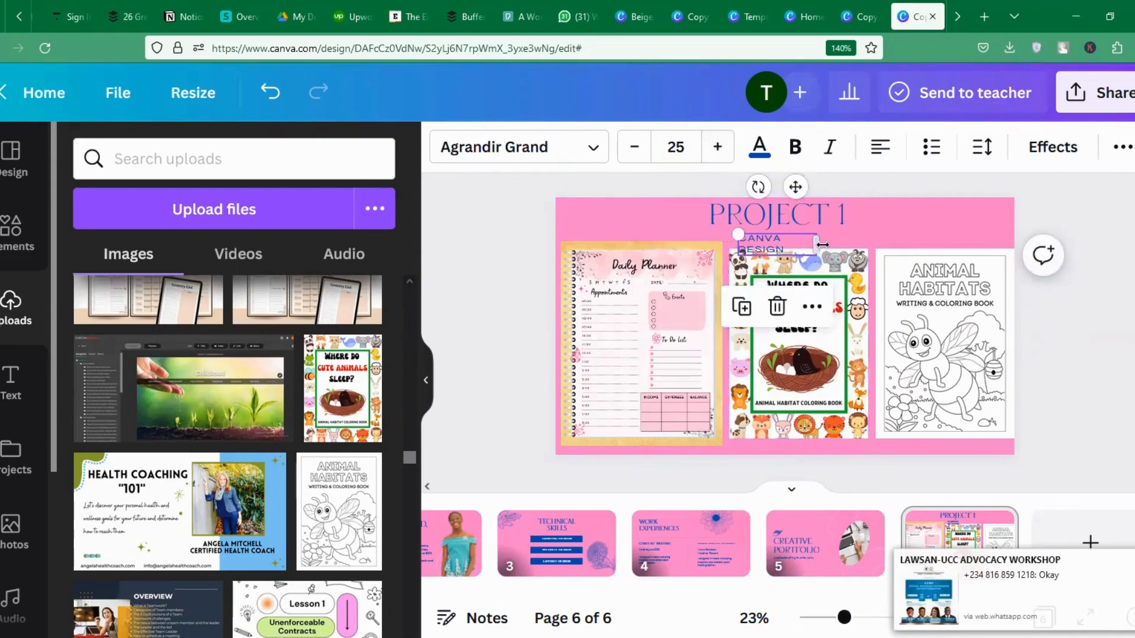
left_click_drag(829, 242, 799, 229)
left_click(937, 235)
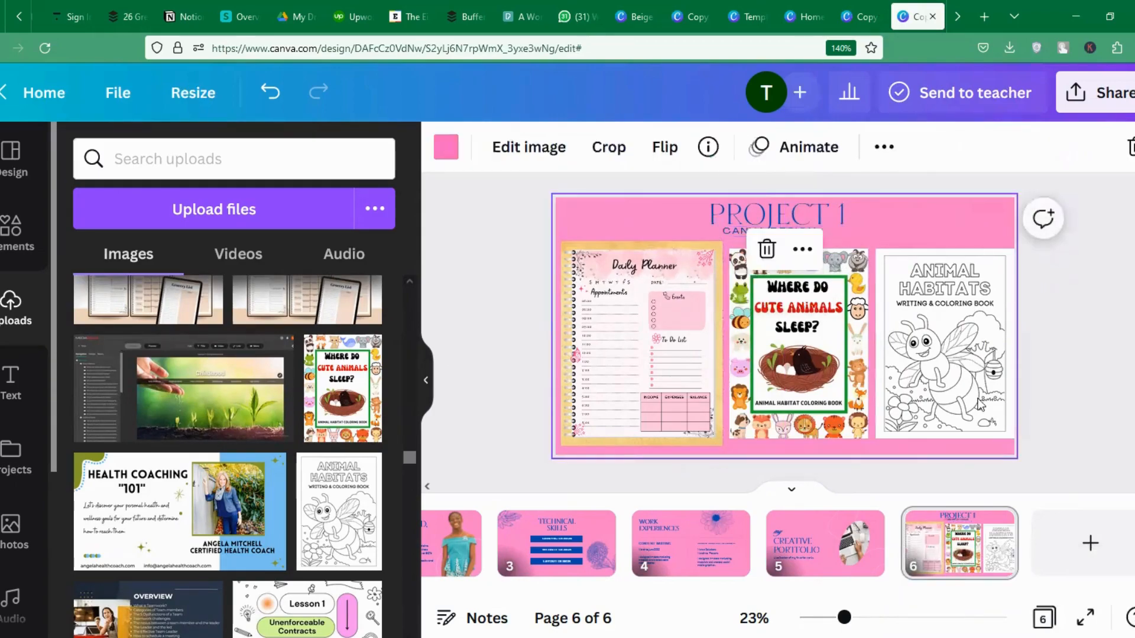
left_click(1063, 379)
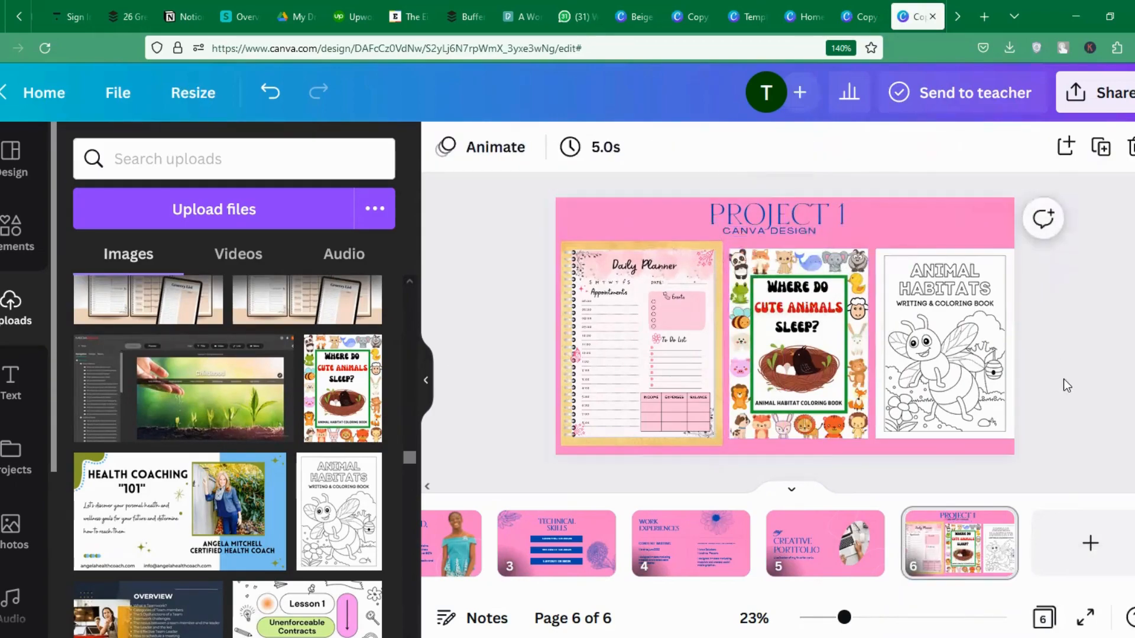
left_click(996, 522)
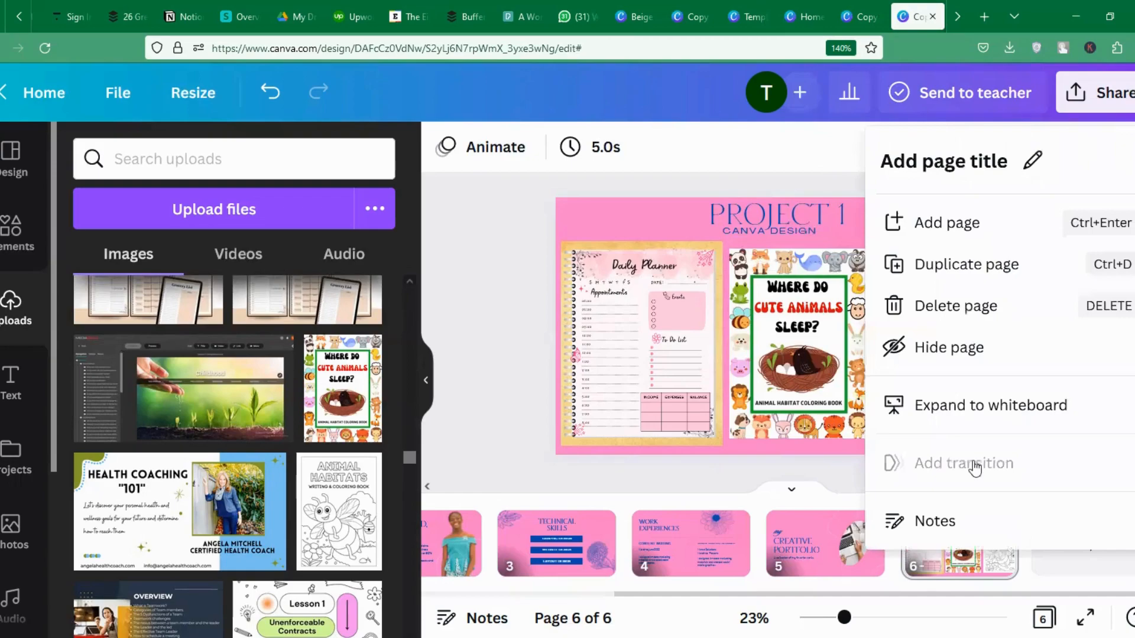
Duplicate slide 6 as page 7 and change its title to PROJECT 2.
left_click(1003, 264)
left_click(1079, 557)
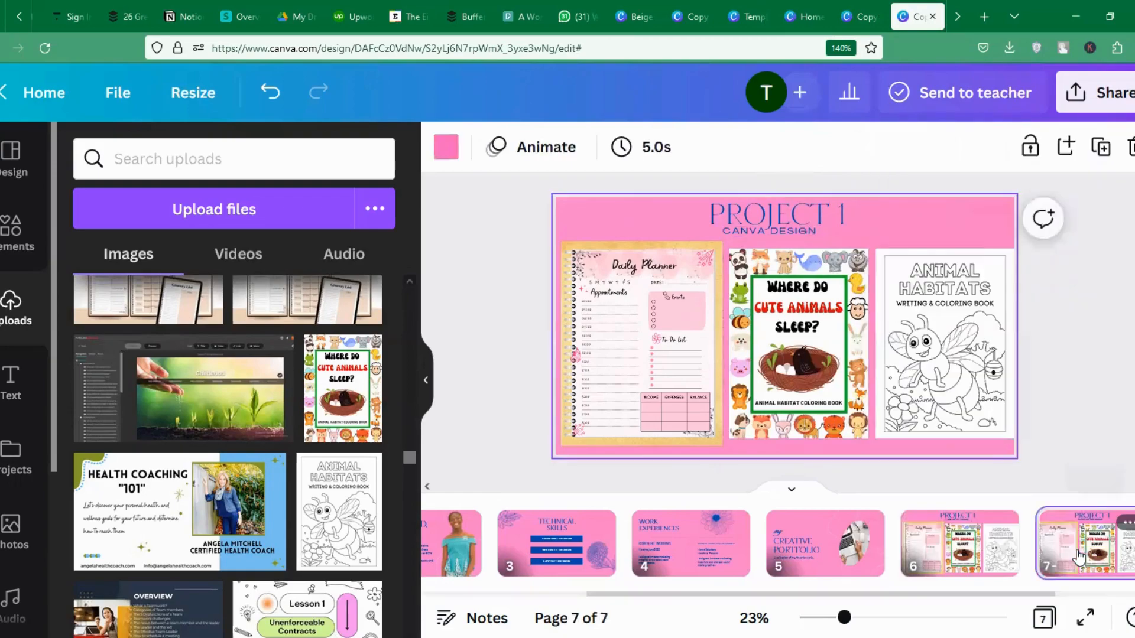
left_click(816, 227)
left_click(842, 214)
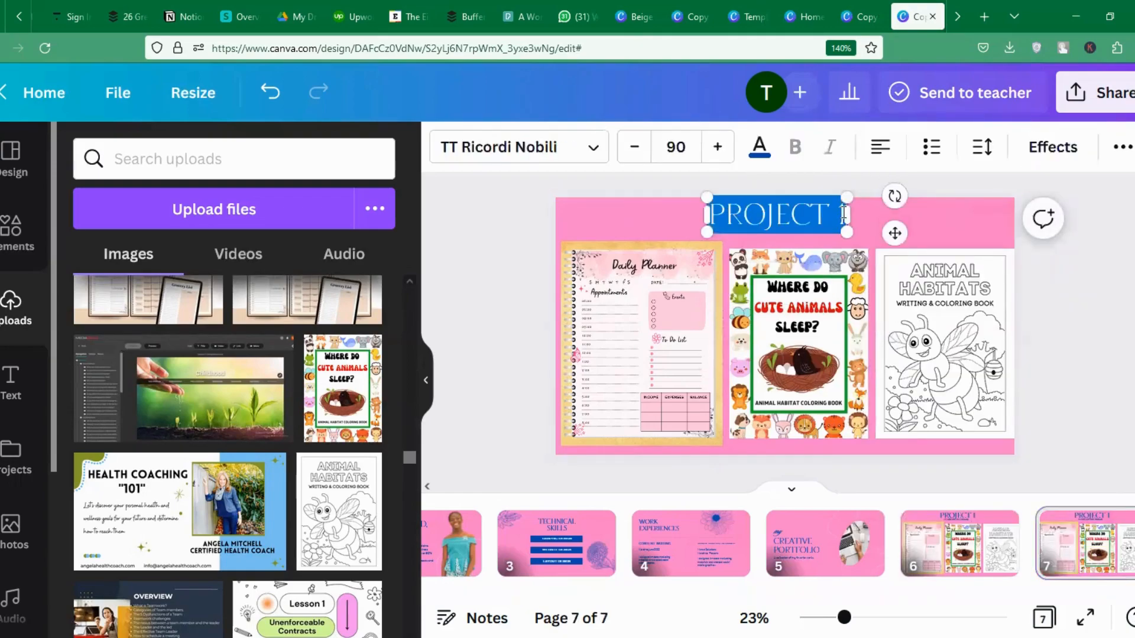
left_click(844, 213)
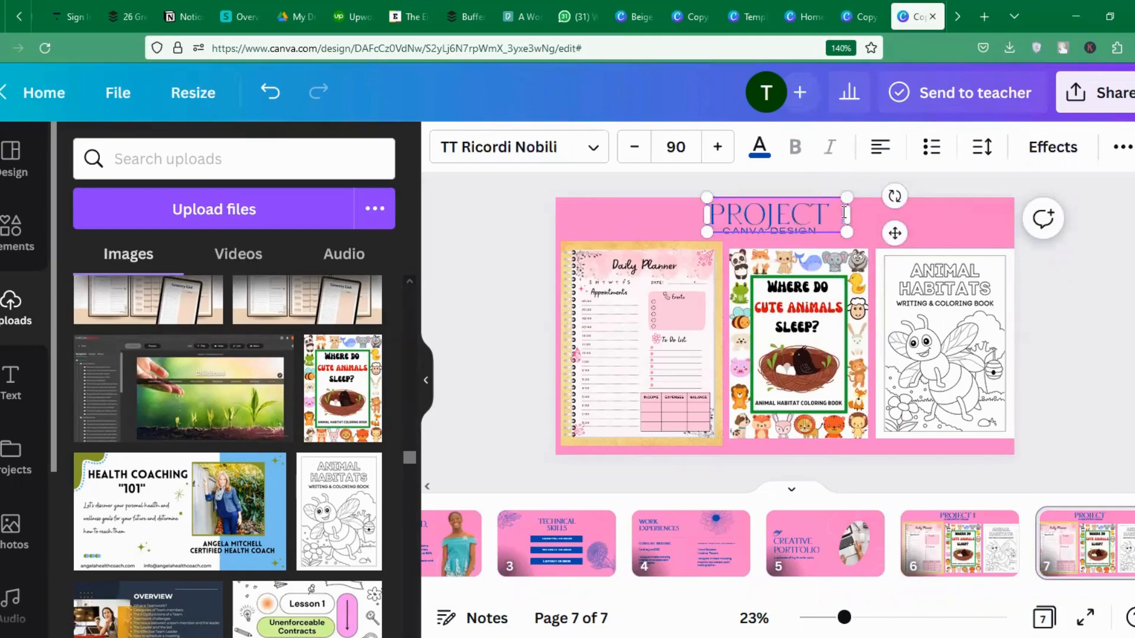
type("2")
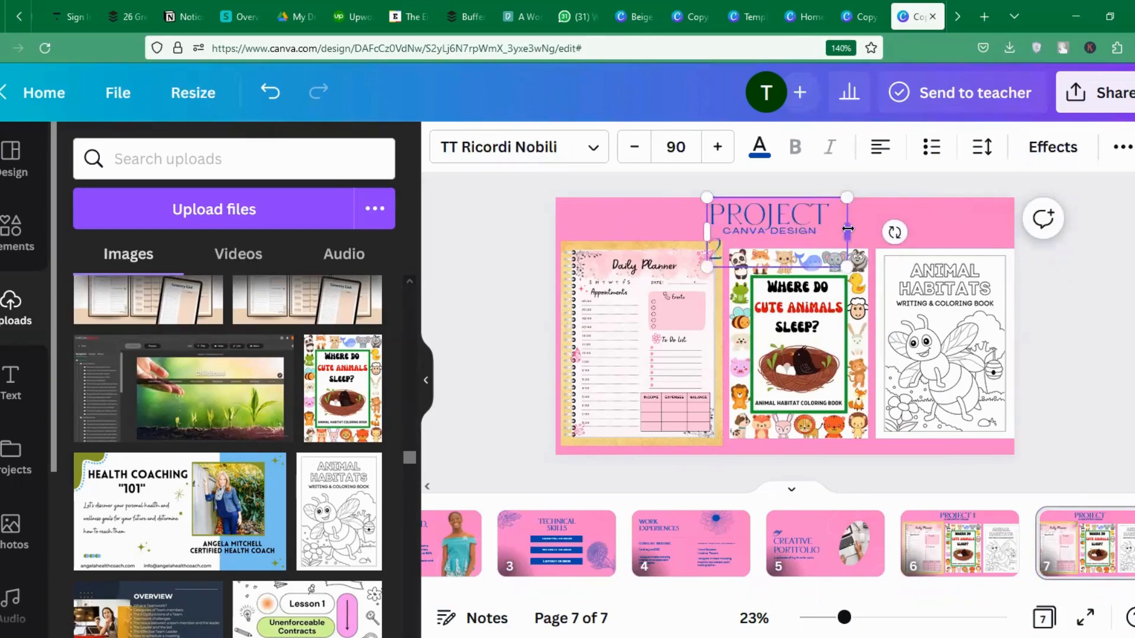
left_click_drag(848, 229, 861, 230)
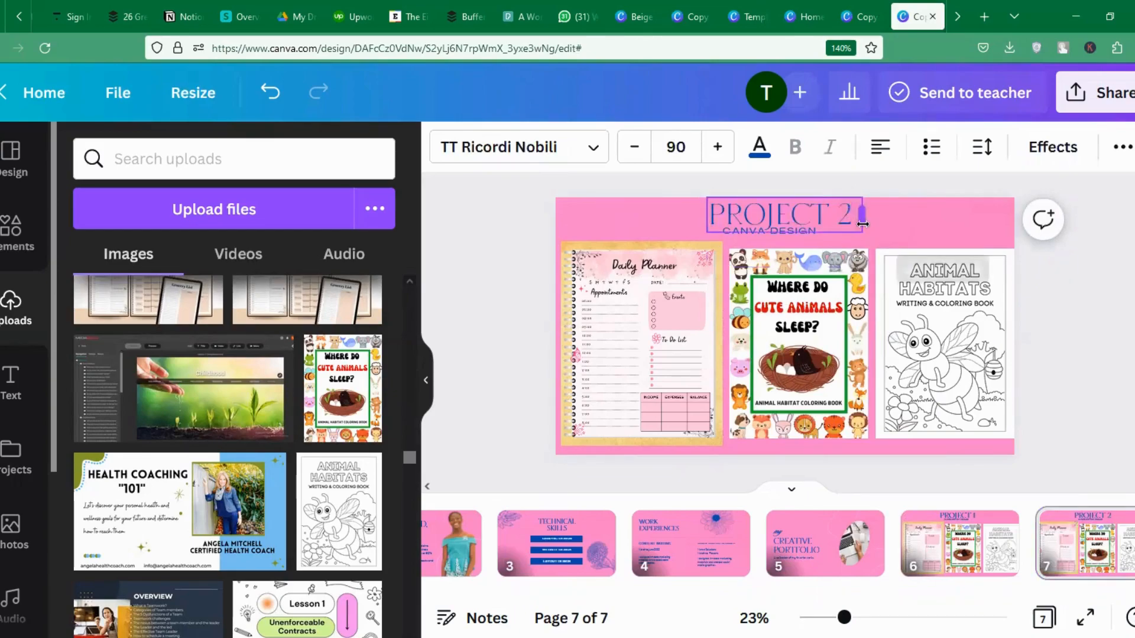
Replace the subtitle with PRESENTATION SLIDES, fitting it on one line and fixing the spelling.
left_click(782, 244)
left_click(739, 230)
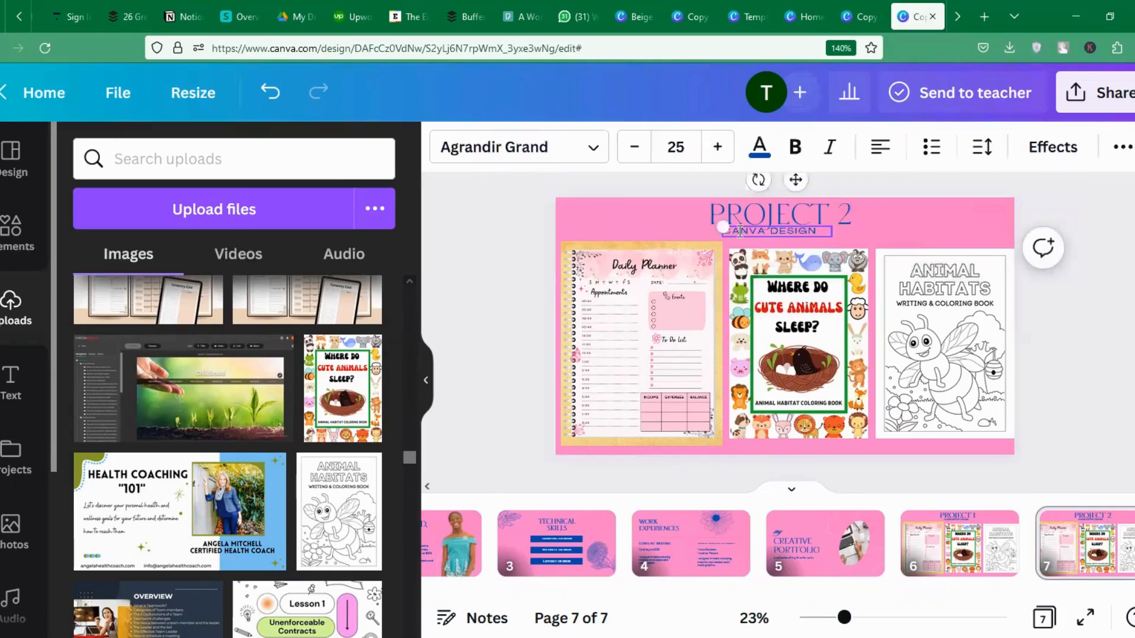
double_click(739, 230)
key("BackSpace")
type("PRESENTATION SLI")
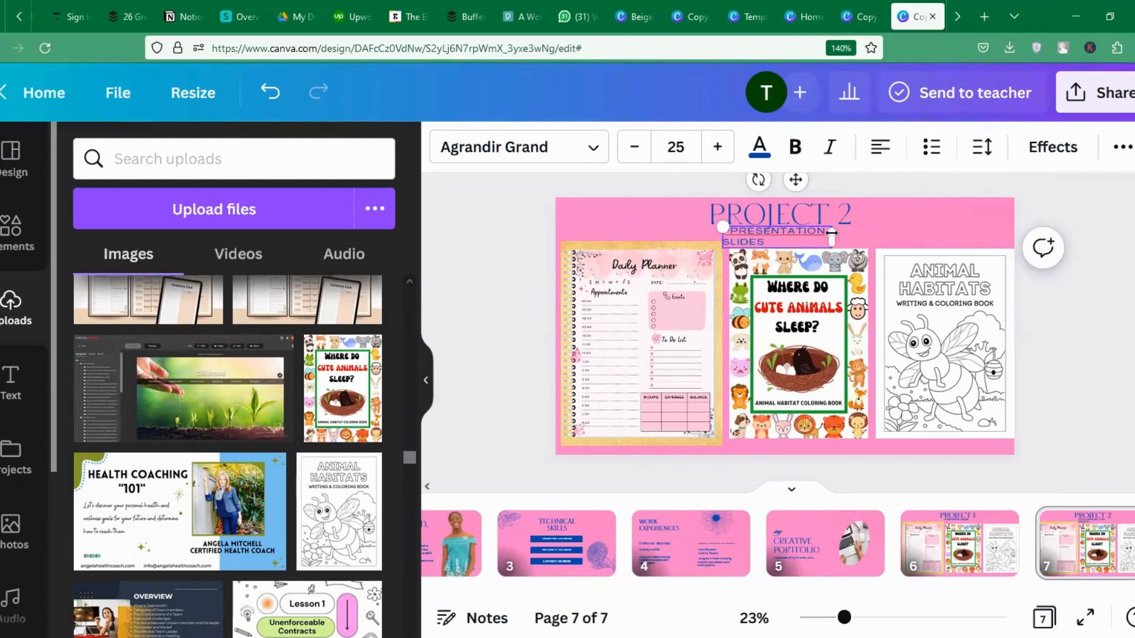
left_click_drag(854, 230, 888, 230)
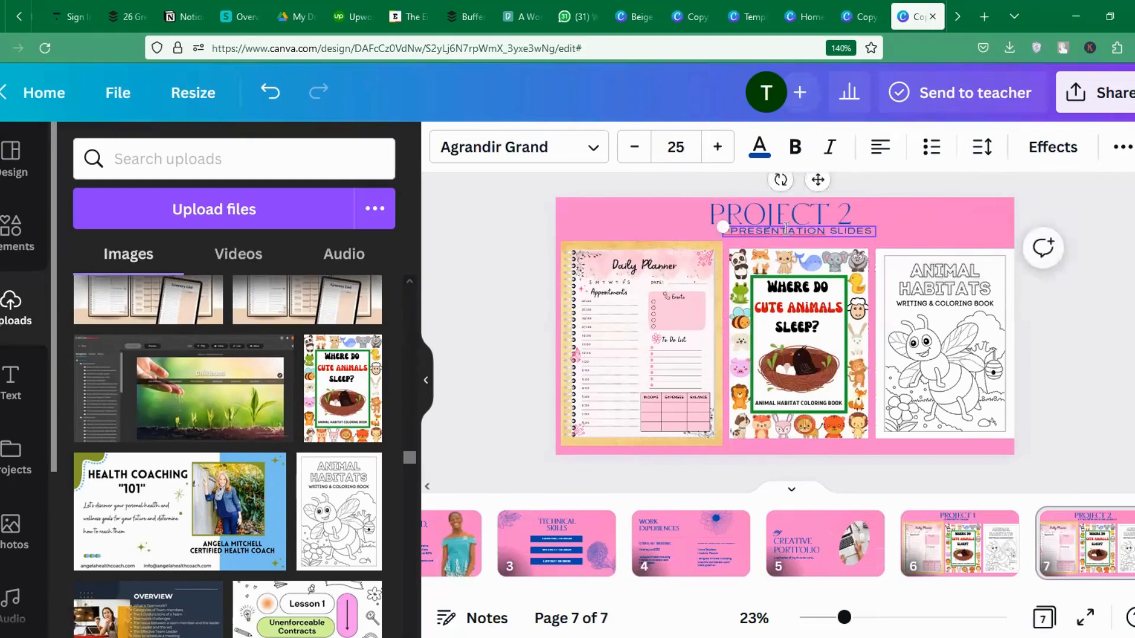
right_click(785, 228)
left_click(845, 243)
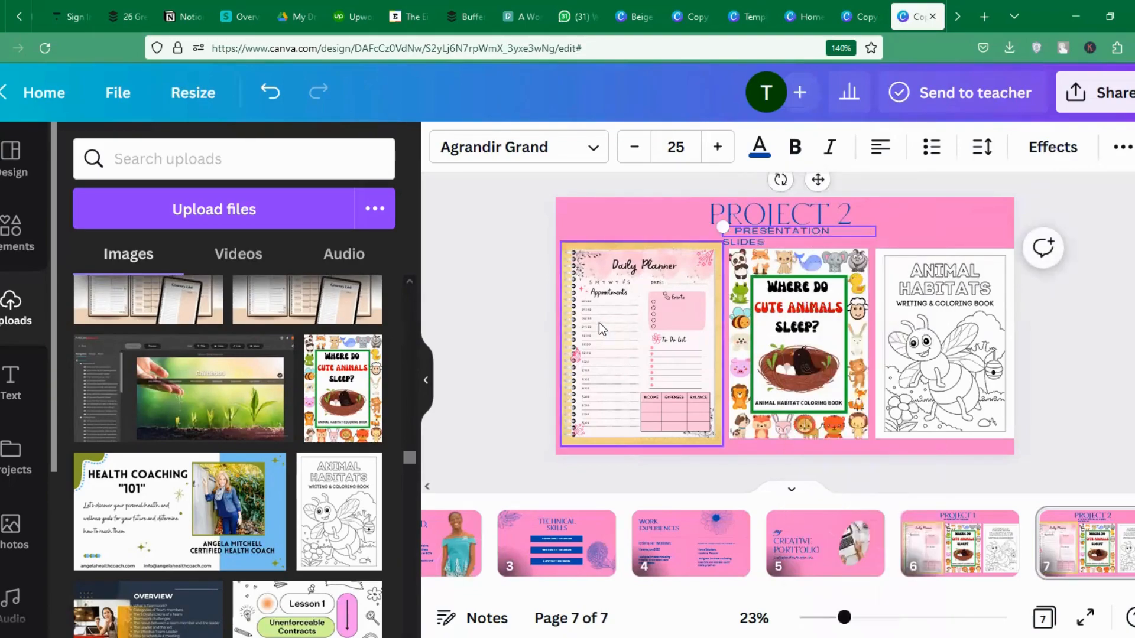
Delete the Daily Planner, Cute Animals and Animal Habitats images from slide 7.
left_click(598, 323)
key("Delete")
left_click(770, 334)
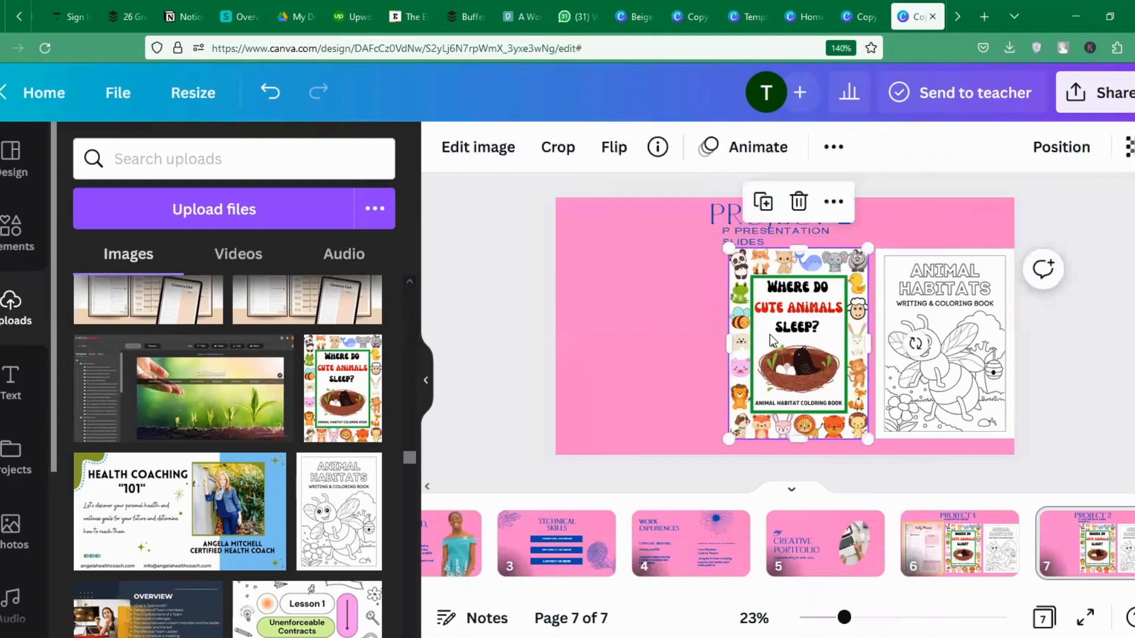
key("Delete")
left_click(913, 339)
key("Delete")
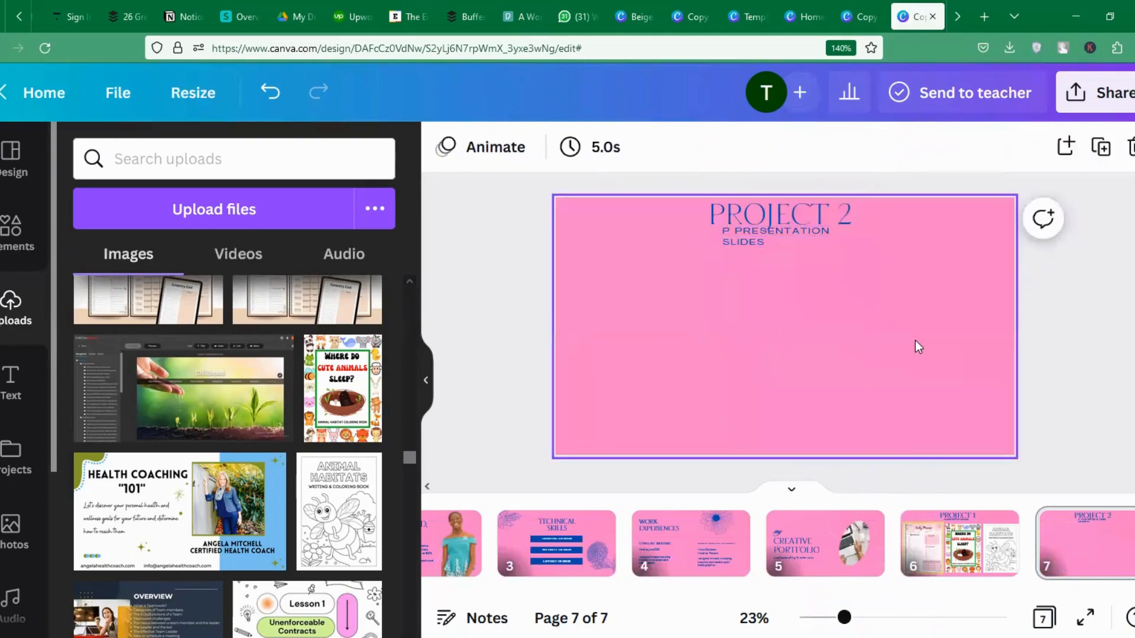
Add the Health Coaching image, shrink it and place it on the right.
left_click(211, 504)
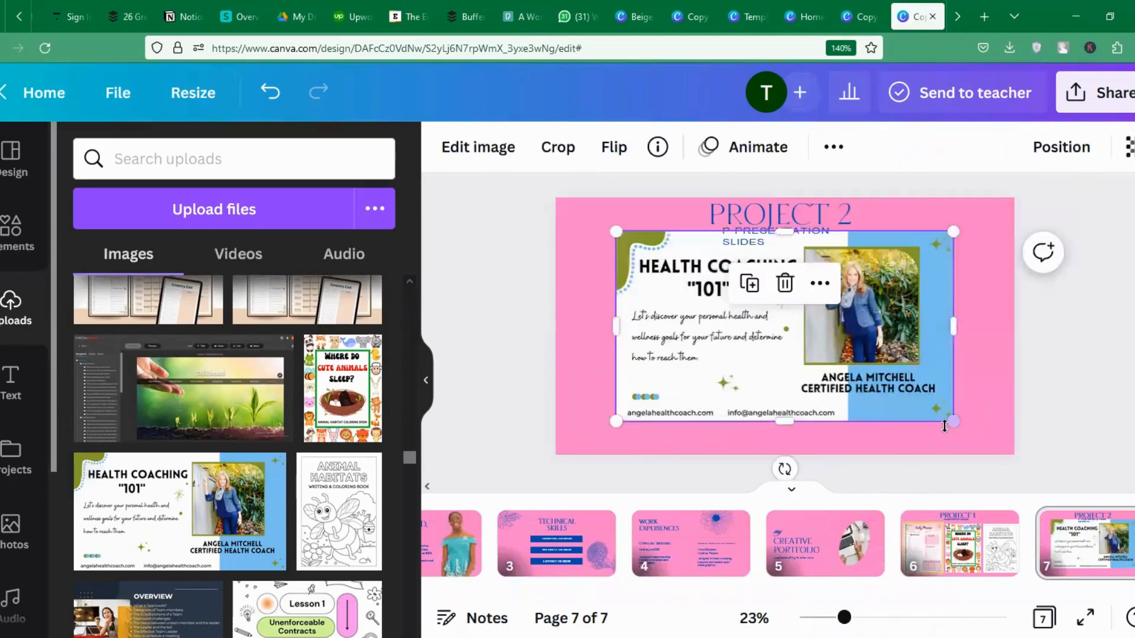
left_click_drag(946, 408, 848, 329)
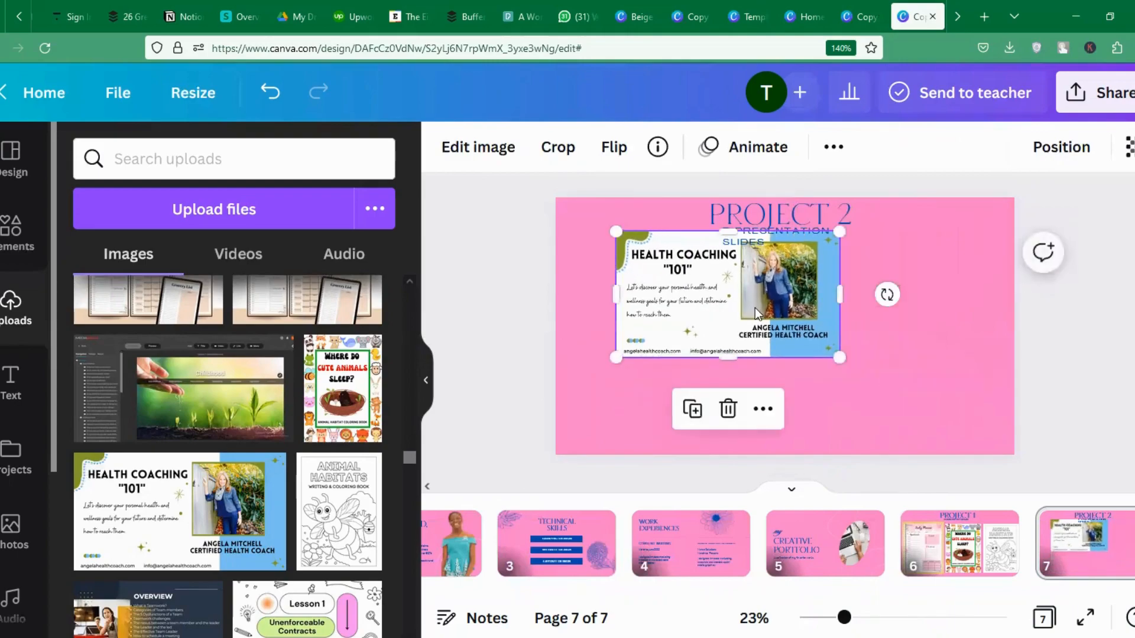
left_click_drag(754, 307, 698, 322)
left_click_drag(725, 287, 961, 264)
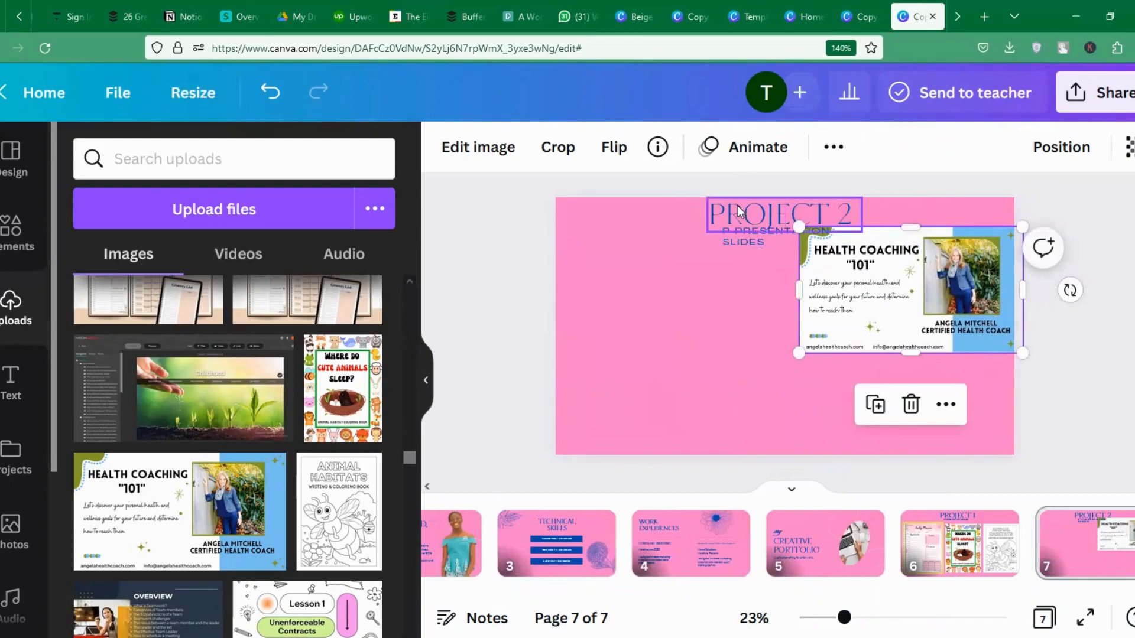
left_click_drag(737, 205, 604, 215)
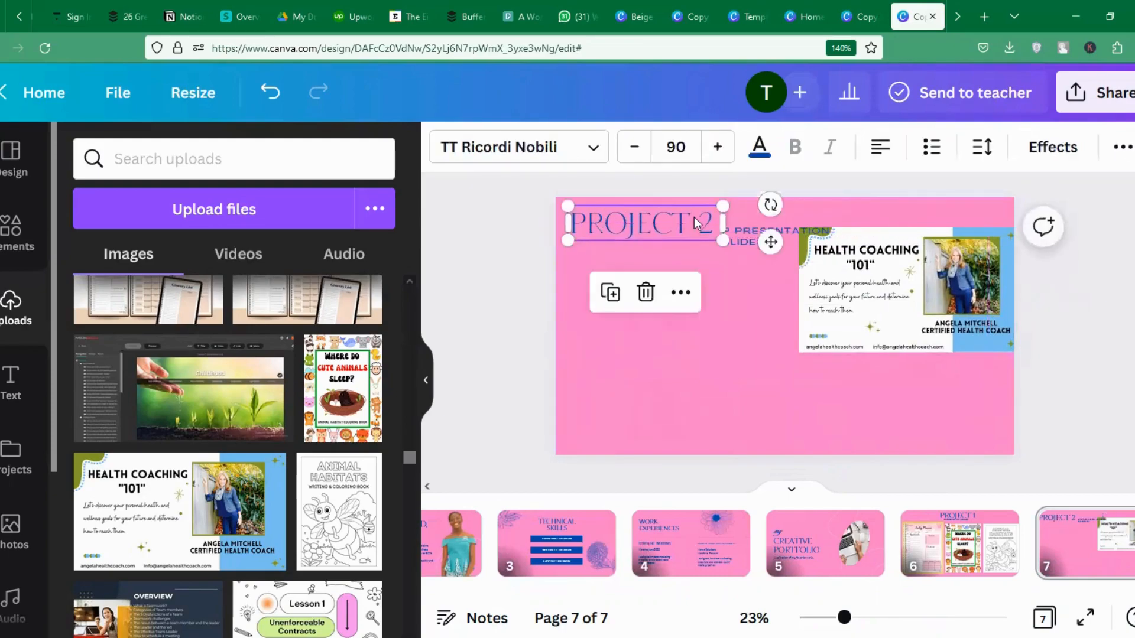
Move the PRESENTATION SLIDES subtitle under PROJECT 2 at left, removing stray characters and aligning it.
left_click(744, 235)
left_click_drag(745, 235, 583, 240)
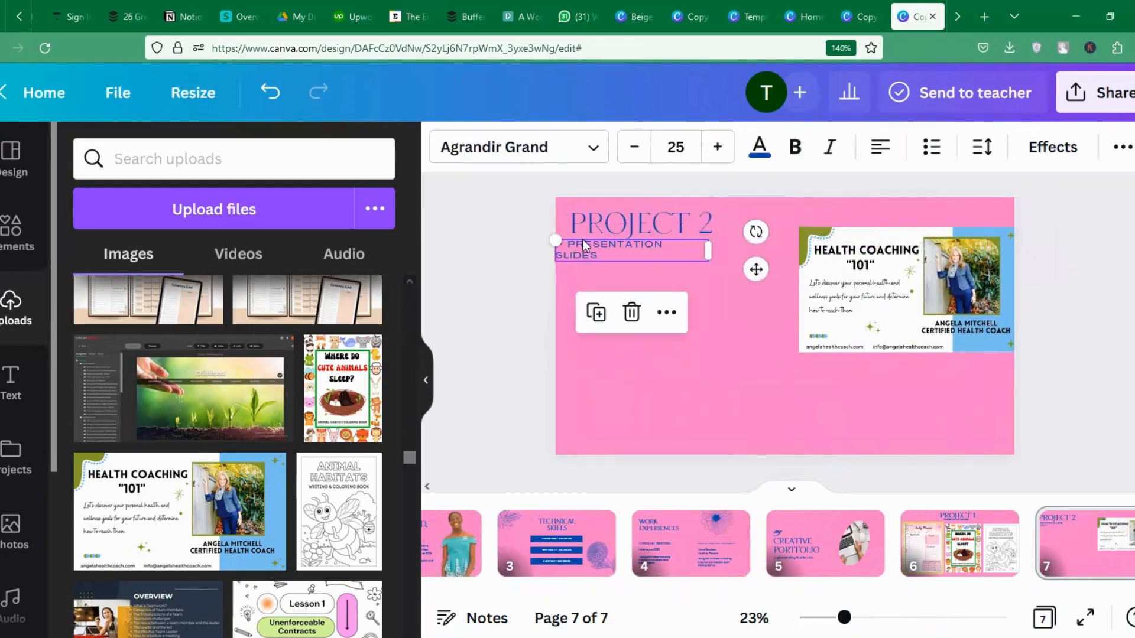
left_click(574, 247)
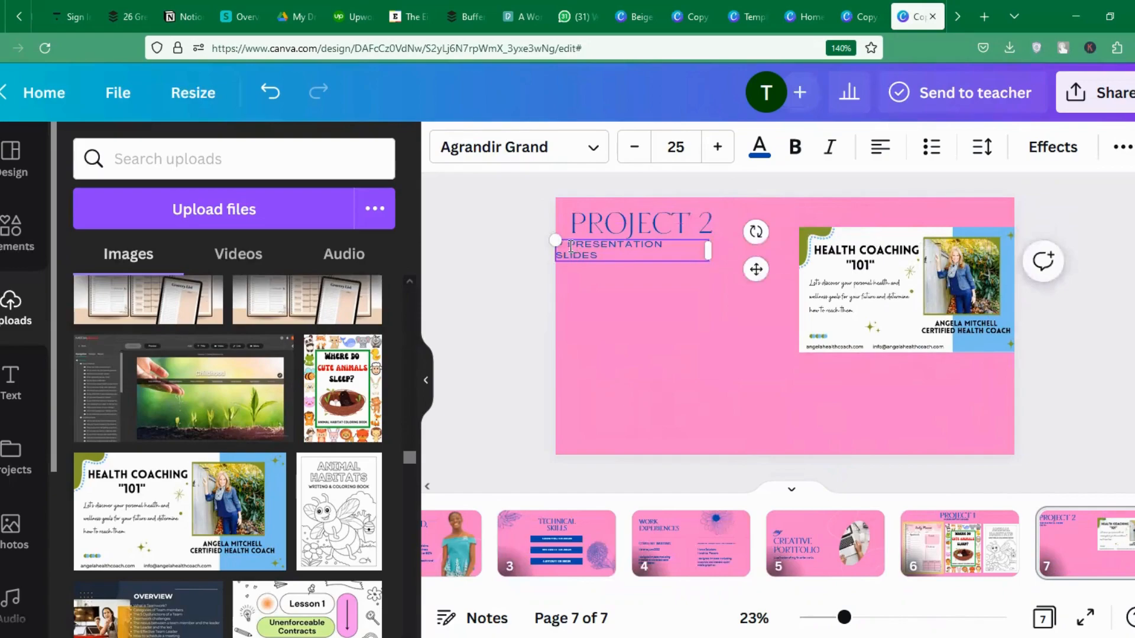
key("BackSpace")
key("BackSpace")
key("BackSpace")
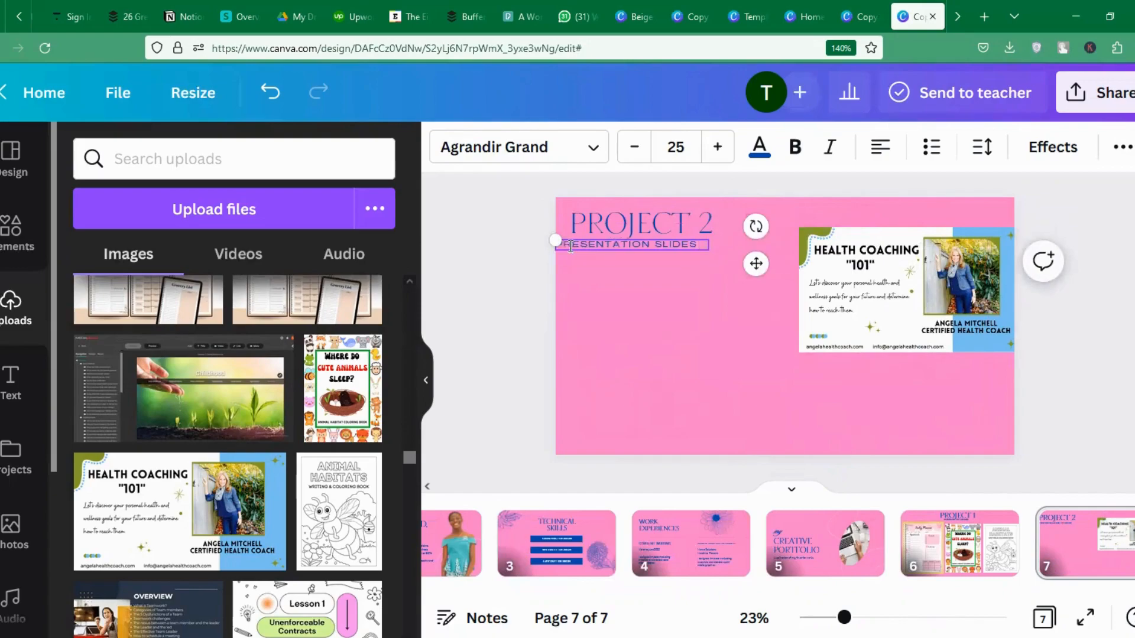
left_click(624, 288)
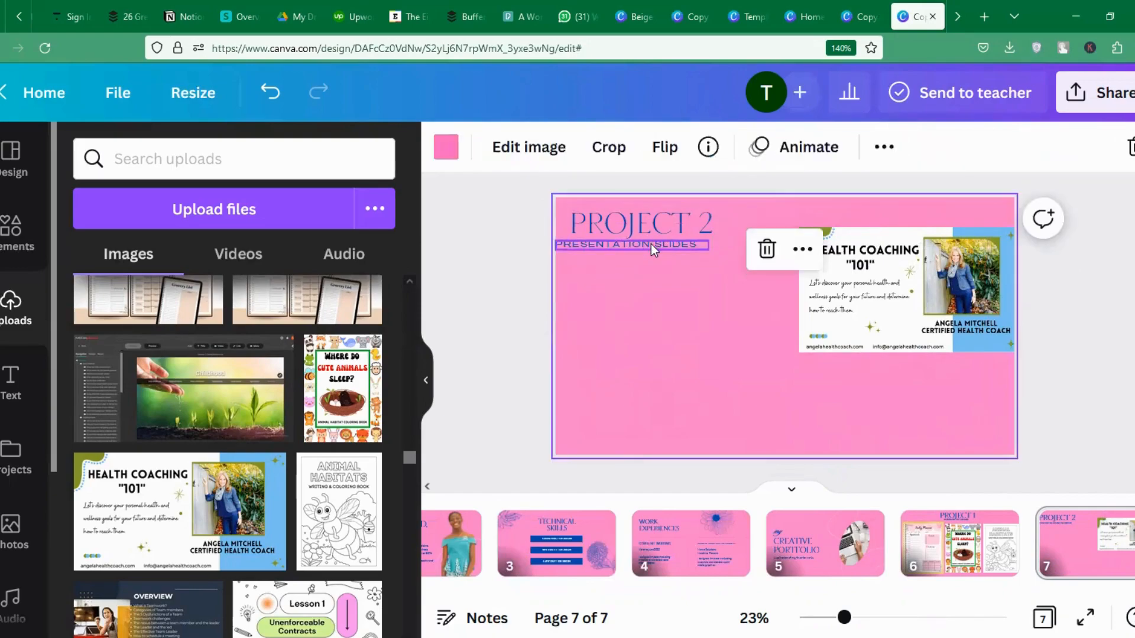
left_click(651, 243)
left_click_drag(654, 244, 666, 244)
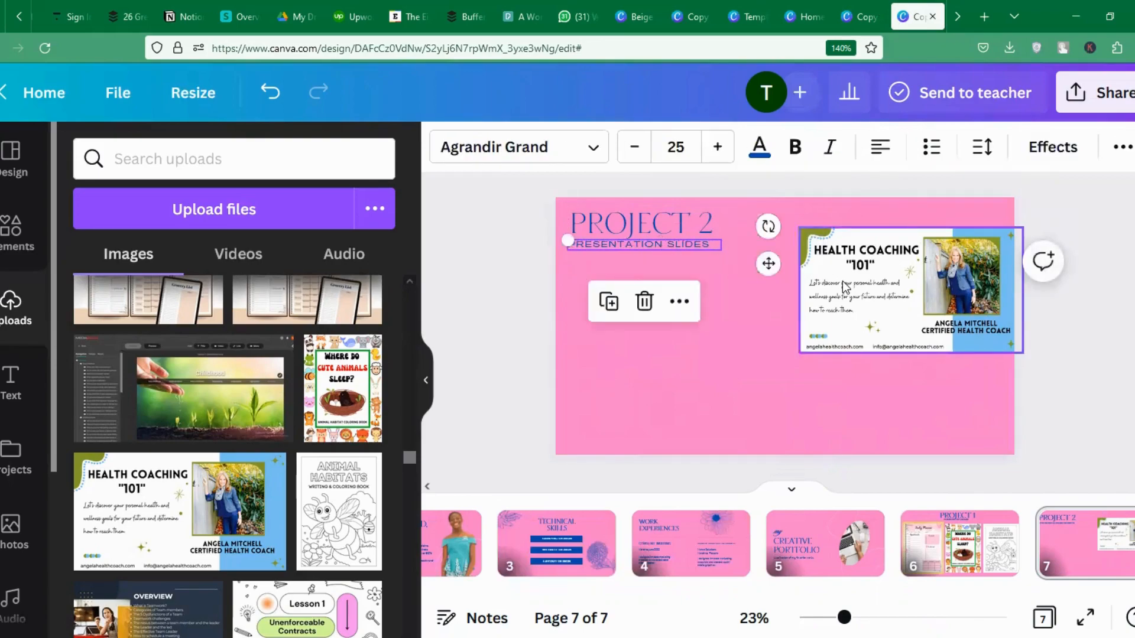
Set Health Coaching in the top-right corner and add a shrunken Overview image at bottom-left.
left_click_drag(845, 287, 825, 262)
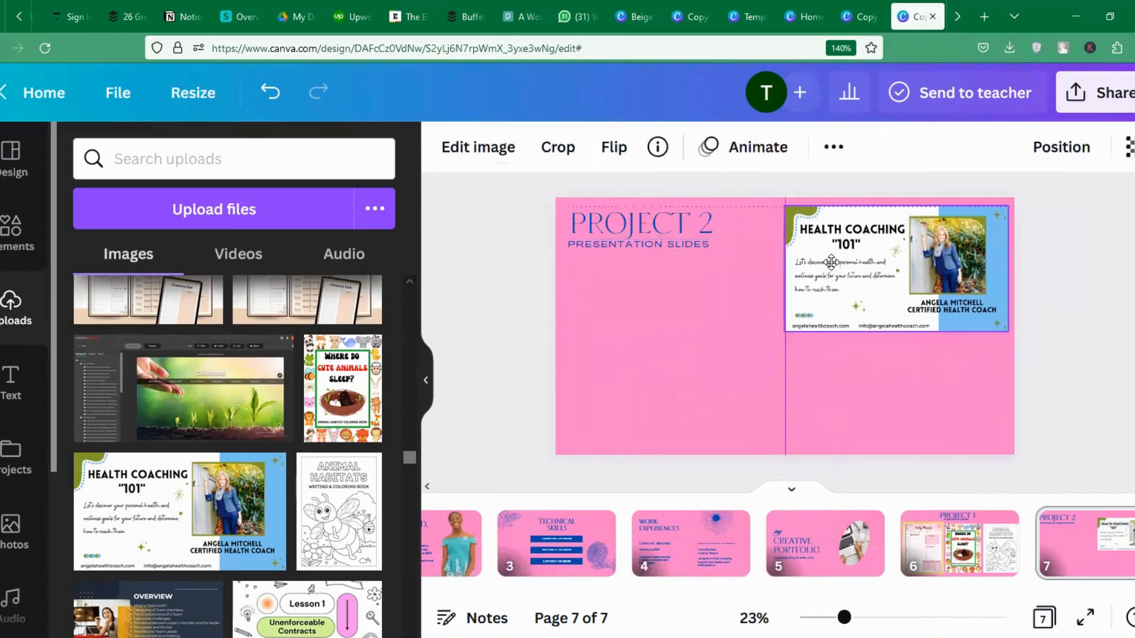
left_click(148, 612)
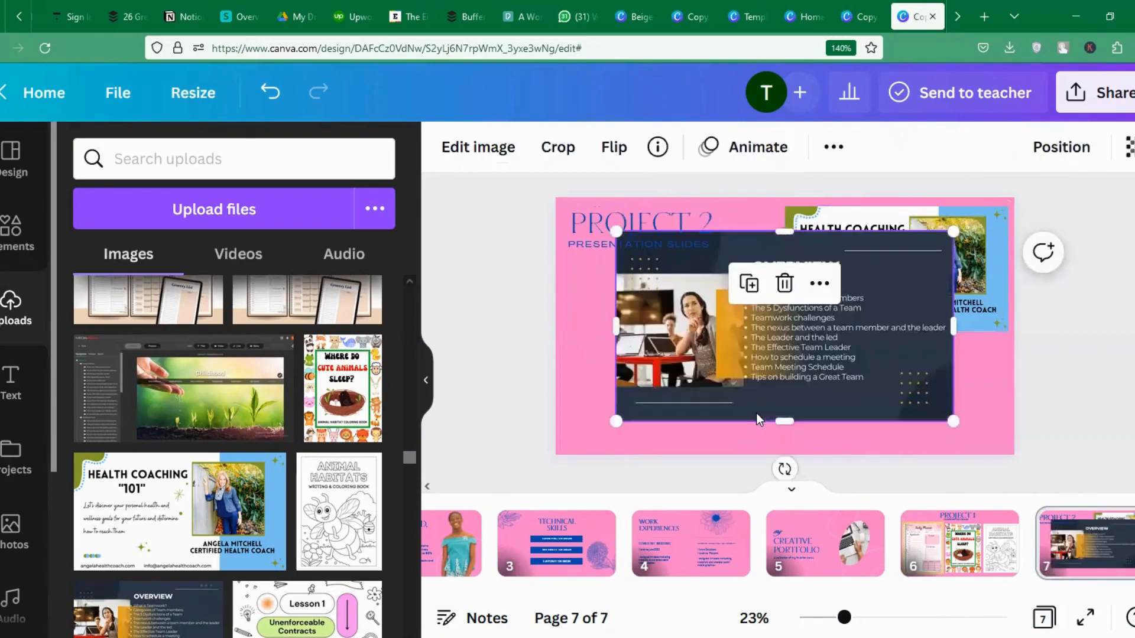
left_click_drag(955, 422, 846, 362)
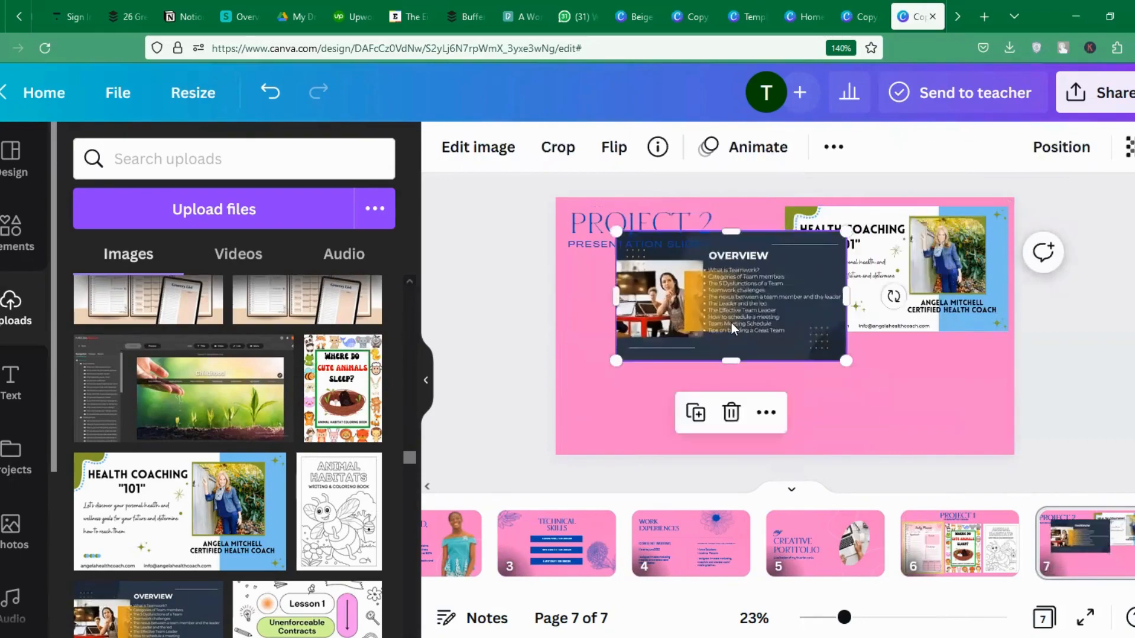
left_click_drag(732, 322, 663, 403)
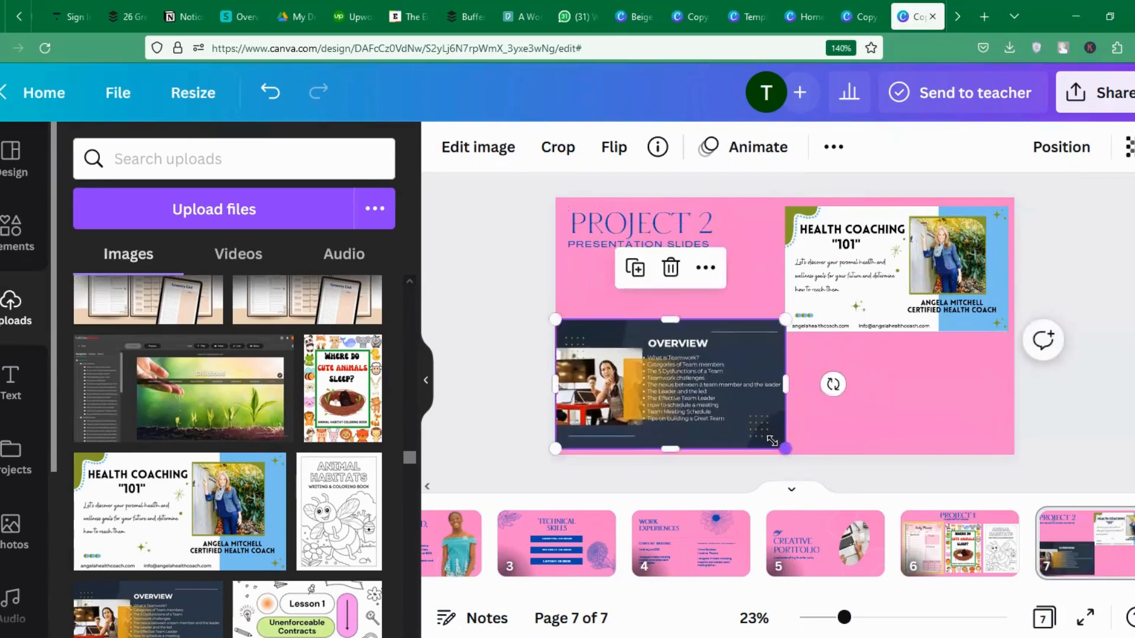
left_click_drag(782, 448, 750, 429)
left_click_drag(657, 419, 662, 430)
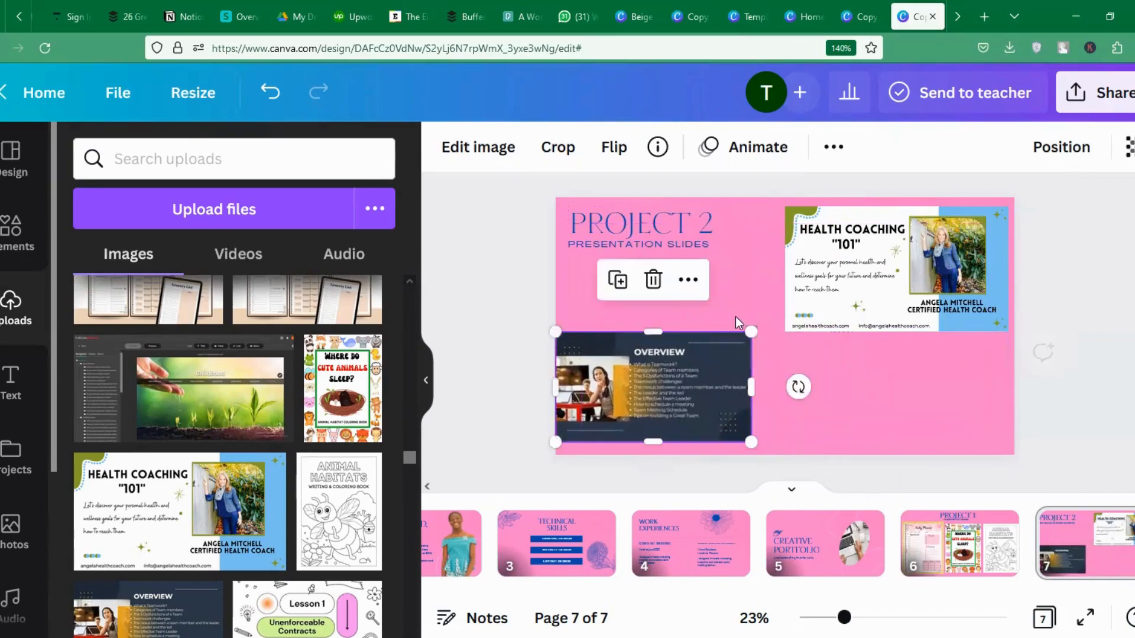
left_click(891, 217)
left_click_drag(1009, 329, 999, 325)
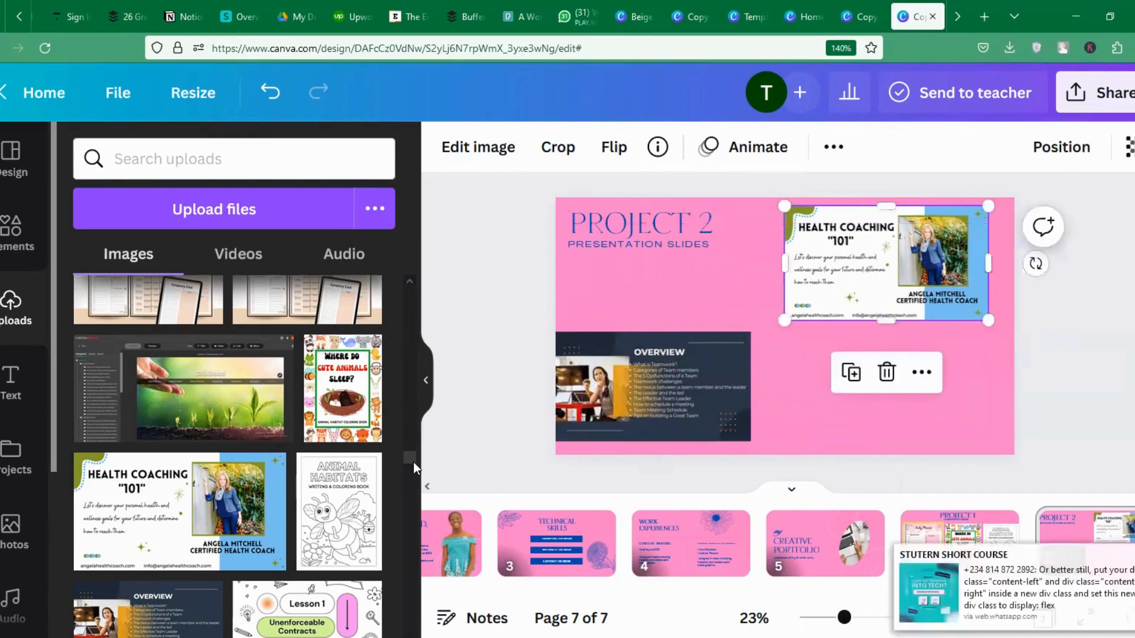
Add the Team Work image, shrink it and align it beneath Health Coaching.
scroll(413, 462, "down", 3)
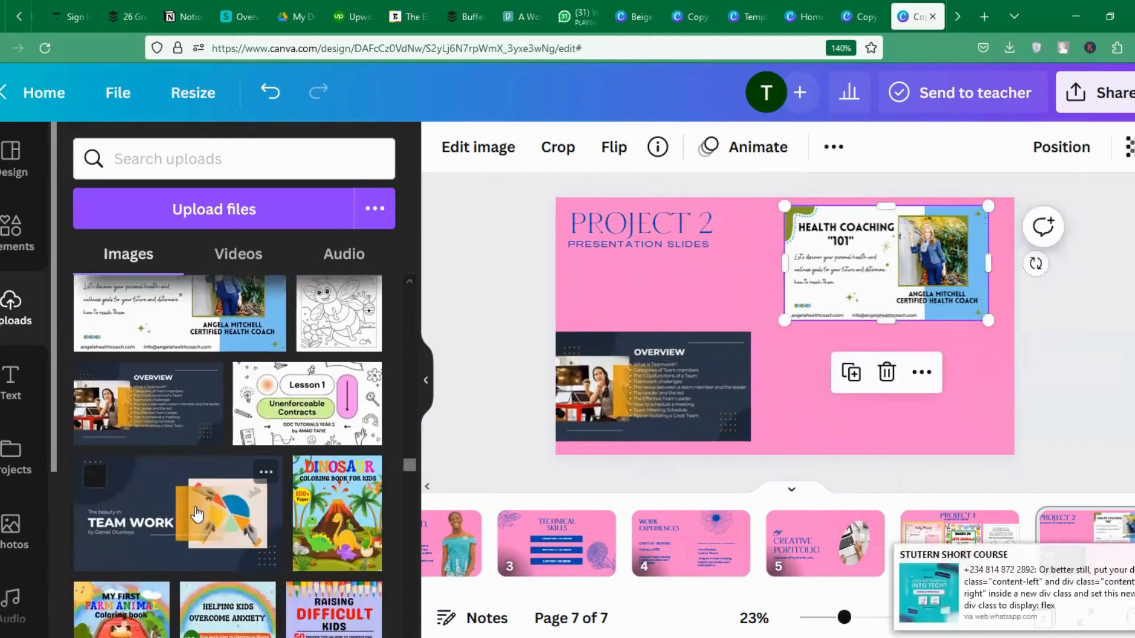
left_click_drag(197, 515, 780, 413)
left_click(577, 416)
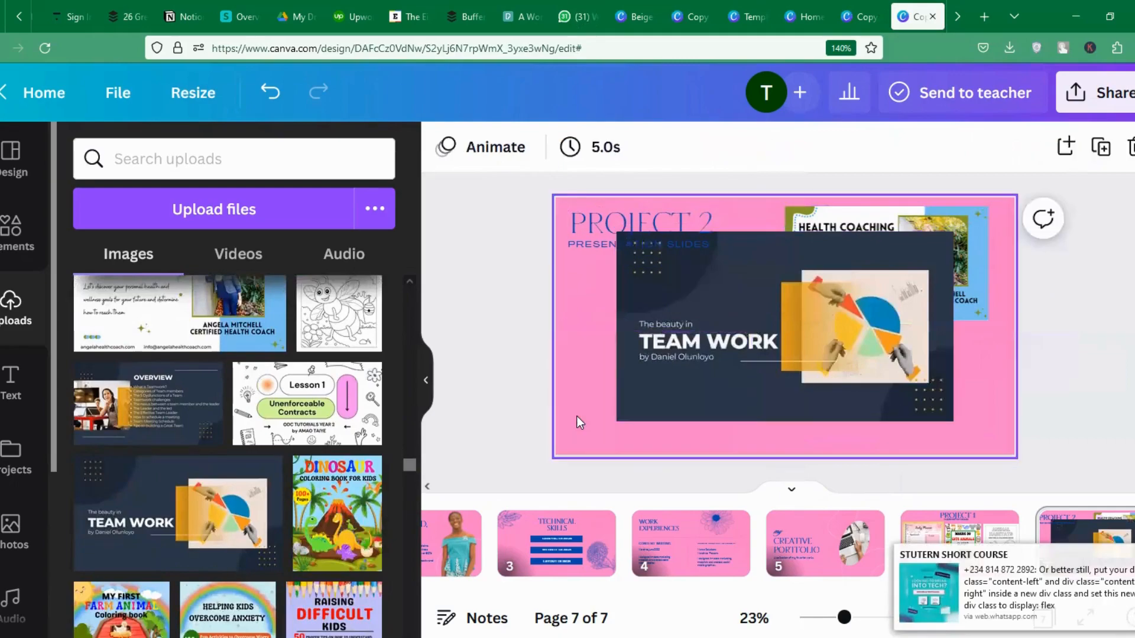
left_click(254, 383)
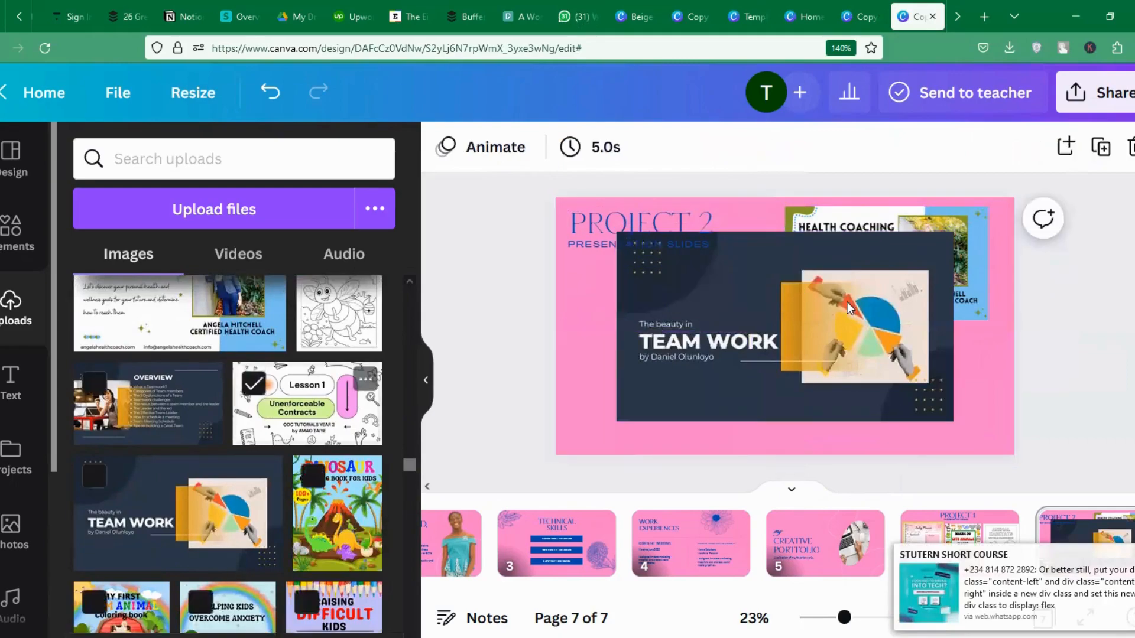
left_click(916, 358)
left_click_drag(954, 420, 853, 365)
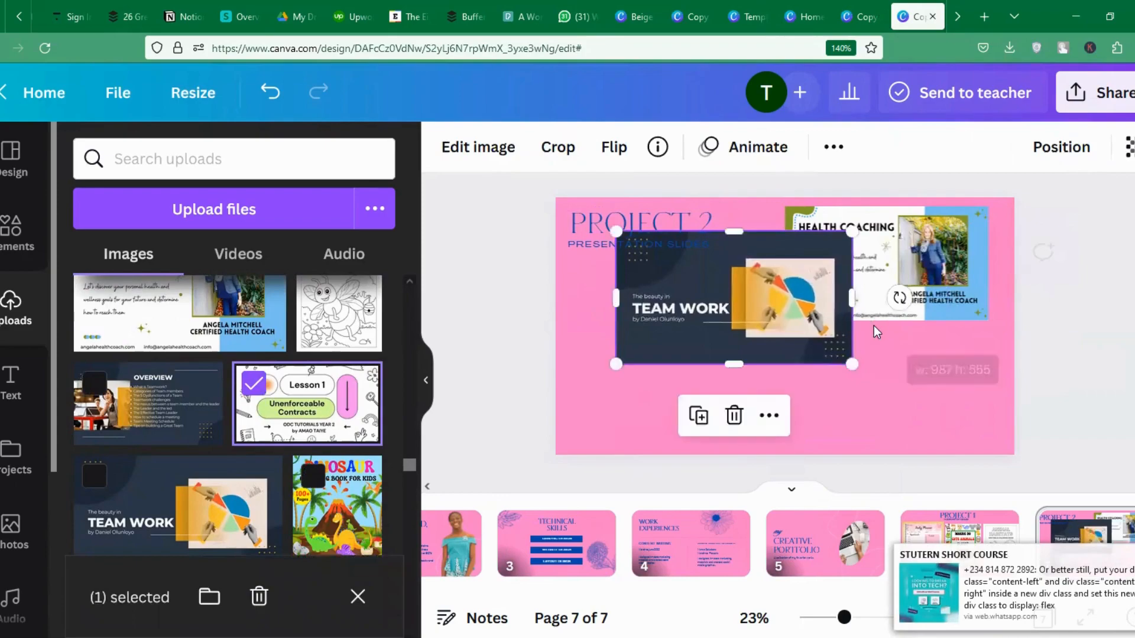
mouse_move(756, 342)
left_mouse_down()
mouse_move(889, 398)
mouse_move(906, 437)
left_mouse_up()
left_click_drag(1002, 463, 932, 431)
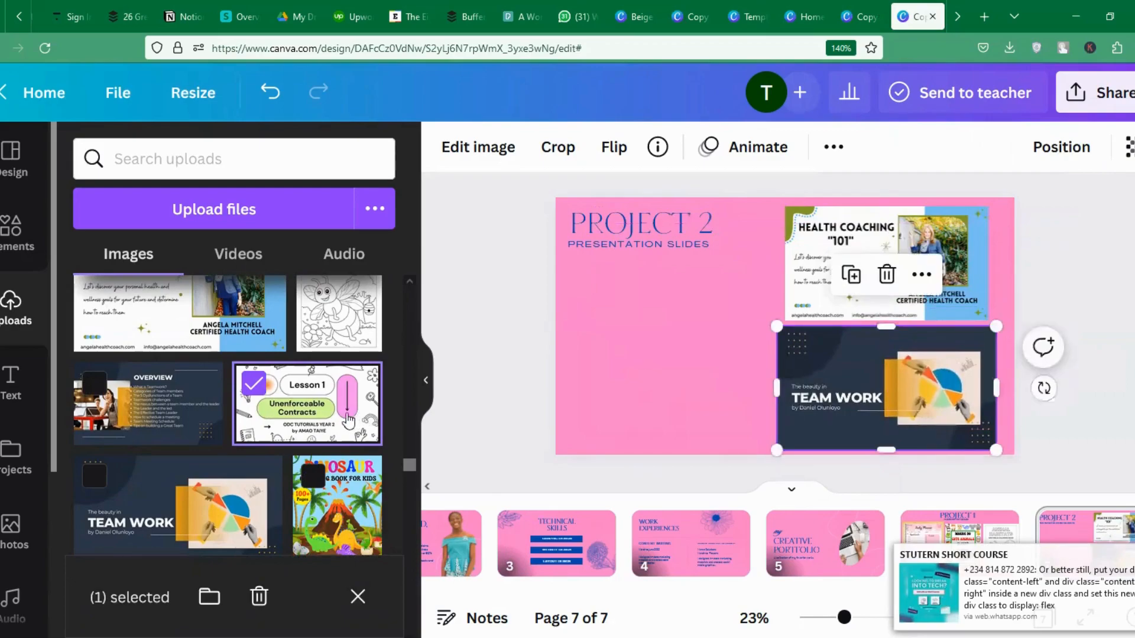
left_click(615, 356)
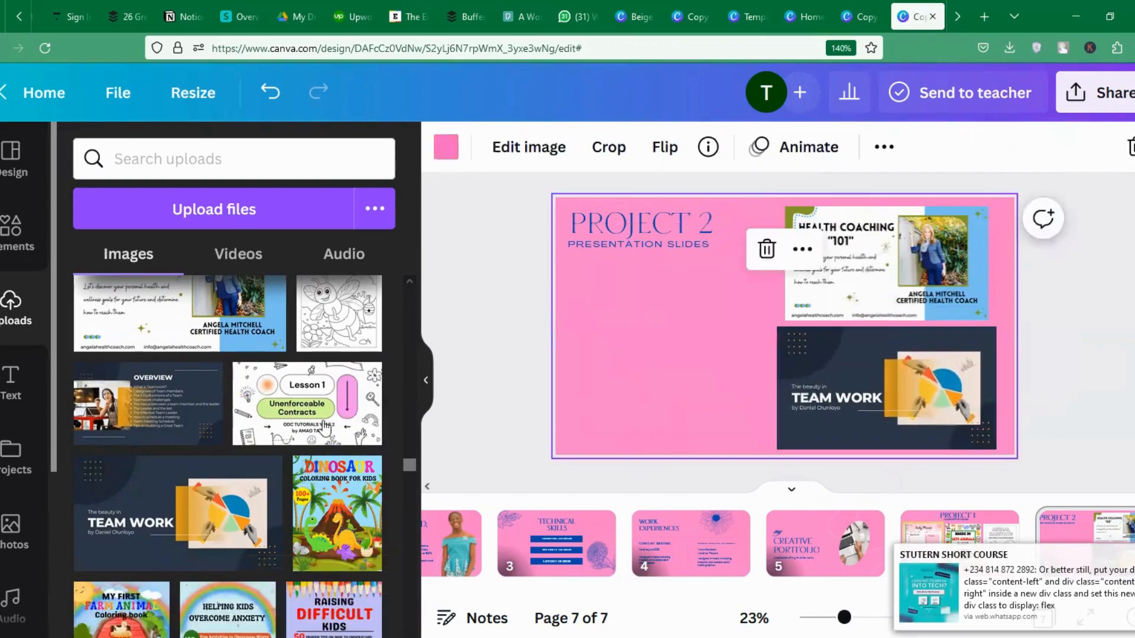
Add the Lesson 1 image, shrunk, at the bottom-left beside Team Work.
left_click(308, 404)
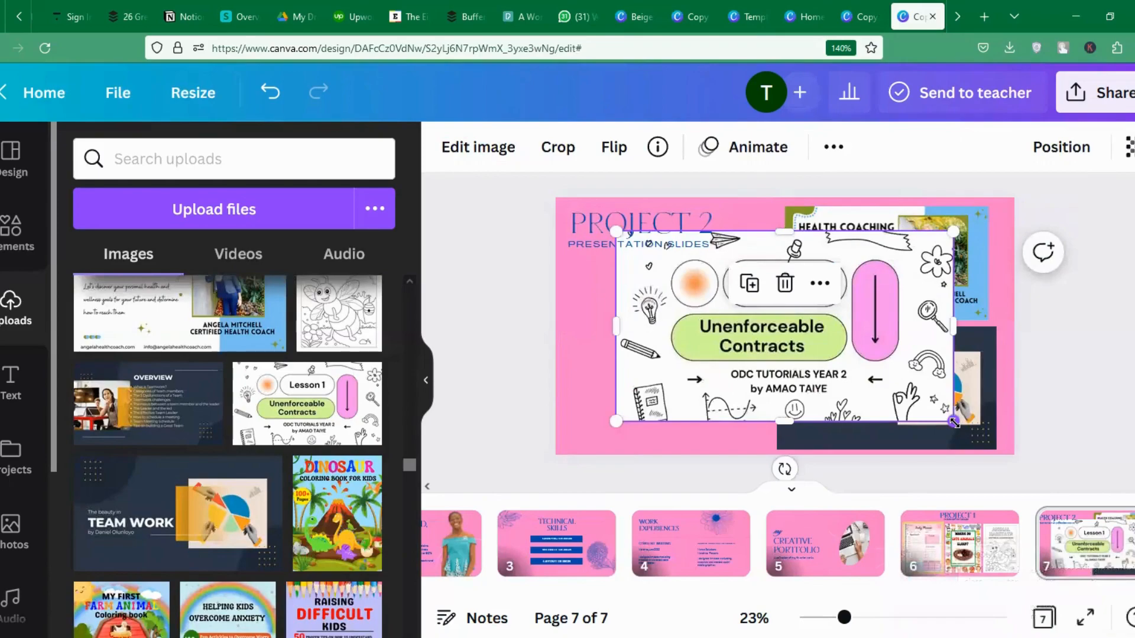
left_click_drag(953, 421, 838, 341)
left_click_drag(741, 316, 688, 417)
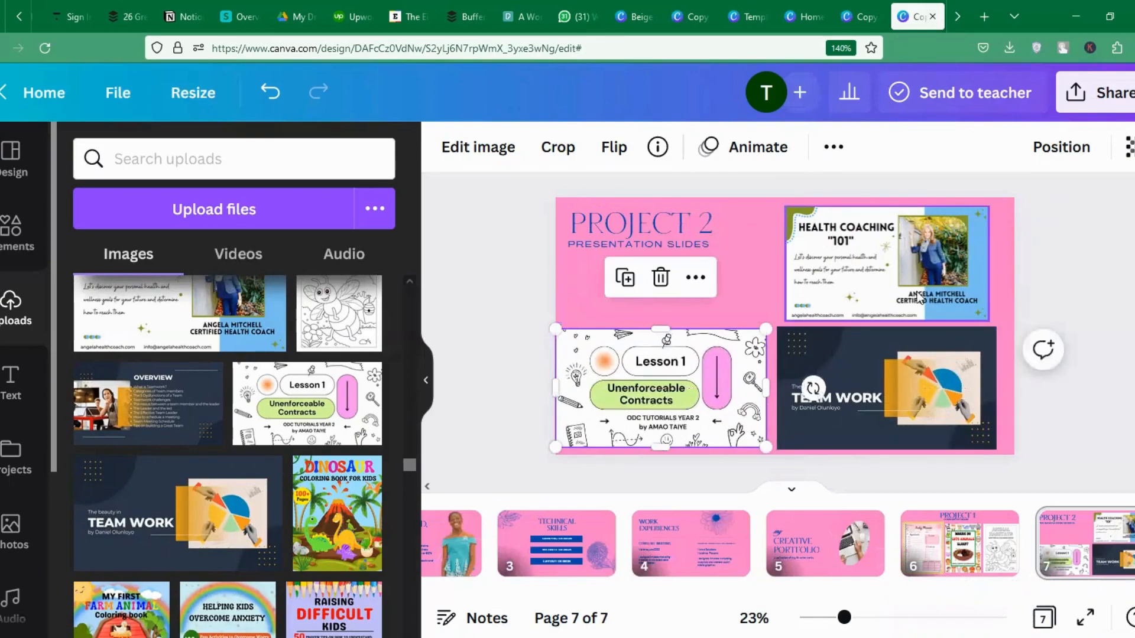
key("Right")
key("Right")
key("Right")
key("Right")
key("Right")
key("Right")
key("Right")
key("Right")
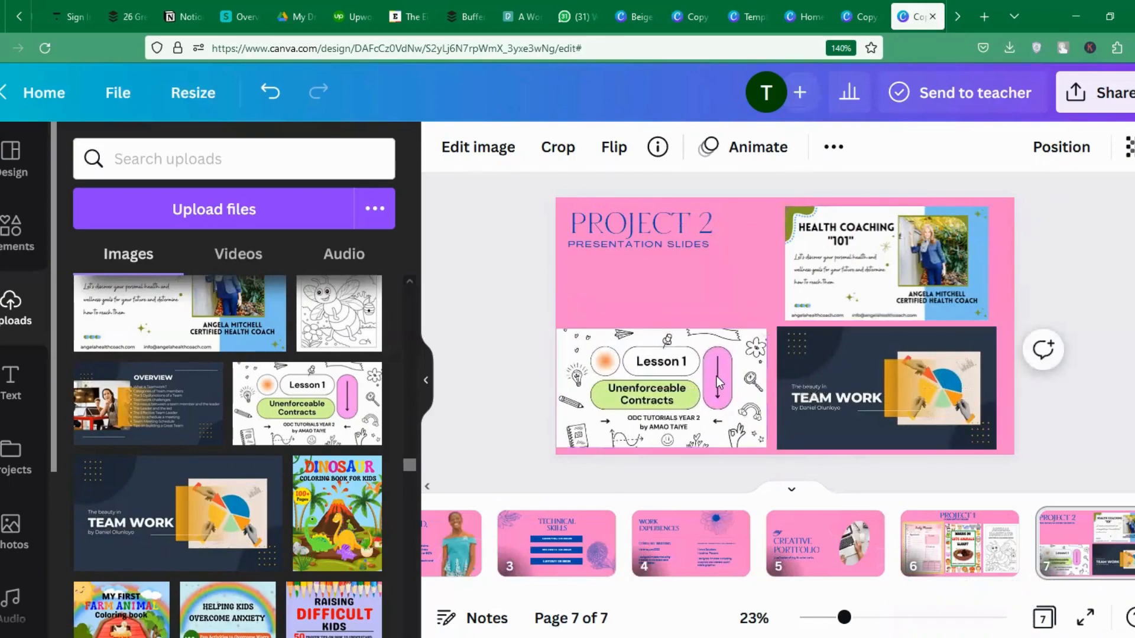
key("Right")
key("Right")
key("Right")
key("Right")
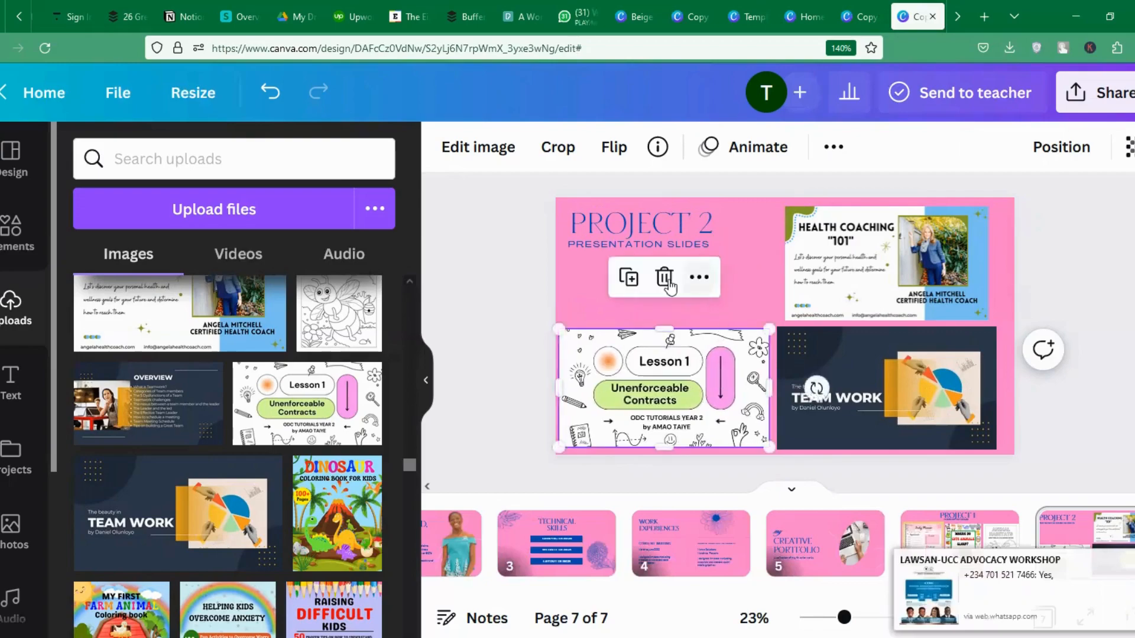
Shift the PRESENTATION SLIDES subtitle and PROJECT 2 title lower on slide 7.
left_click_drag(633, 244, 633, 261)
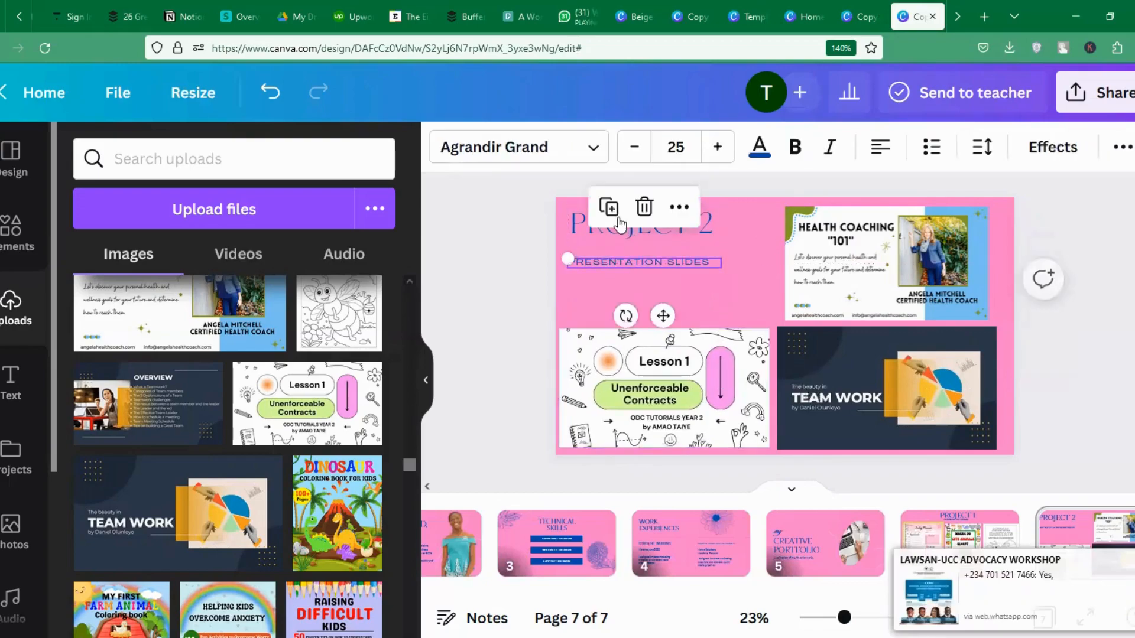
left_click(576, 230)
left_click_drag(577, 229, 576, 241)
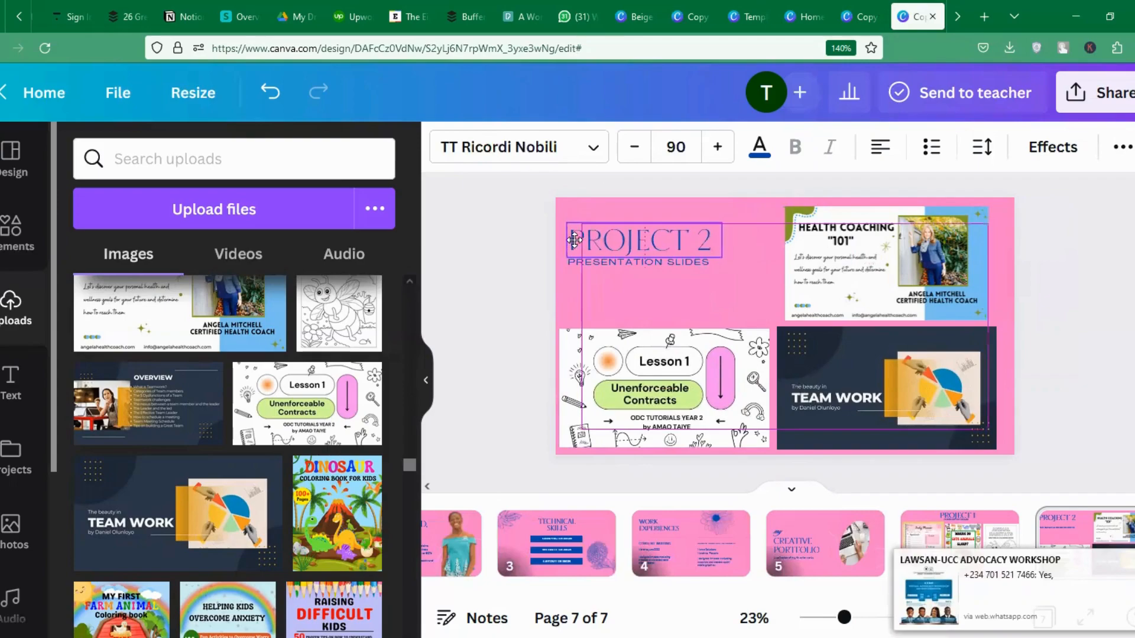
left_click(743, 300)
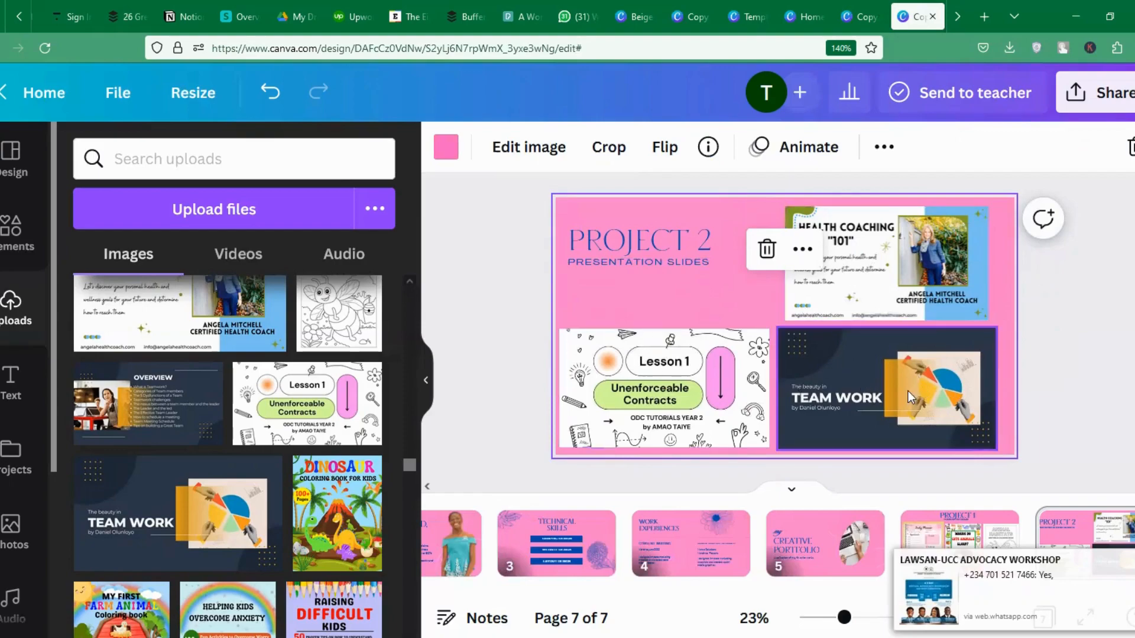
Search elements for STAR and try a green star, then delete it.
left_click(3, 240)
left_click(283, 160)
triple_click(282, 160)
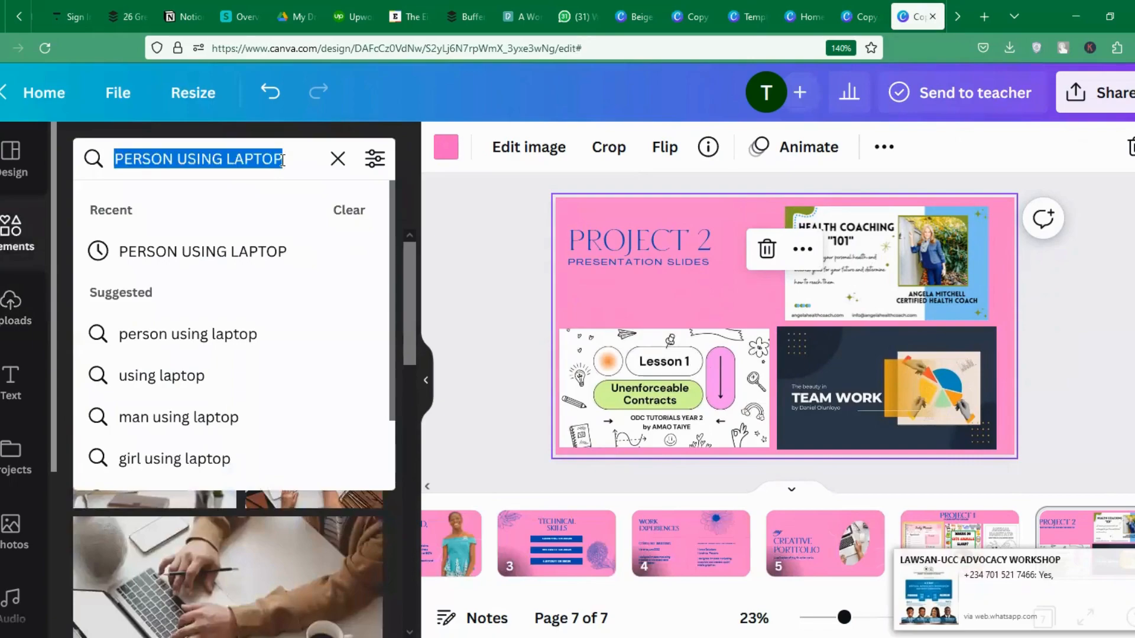
key("BackSpace")
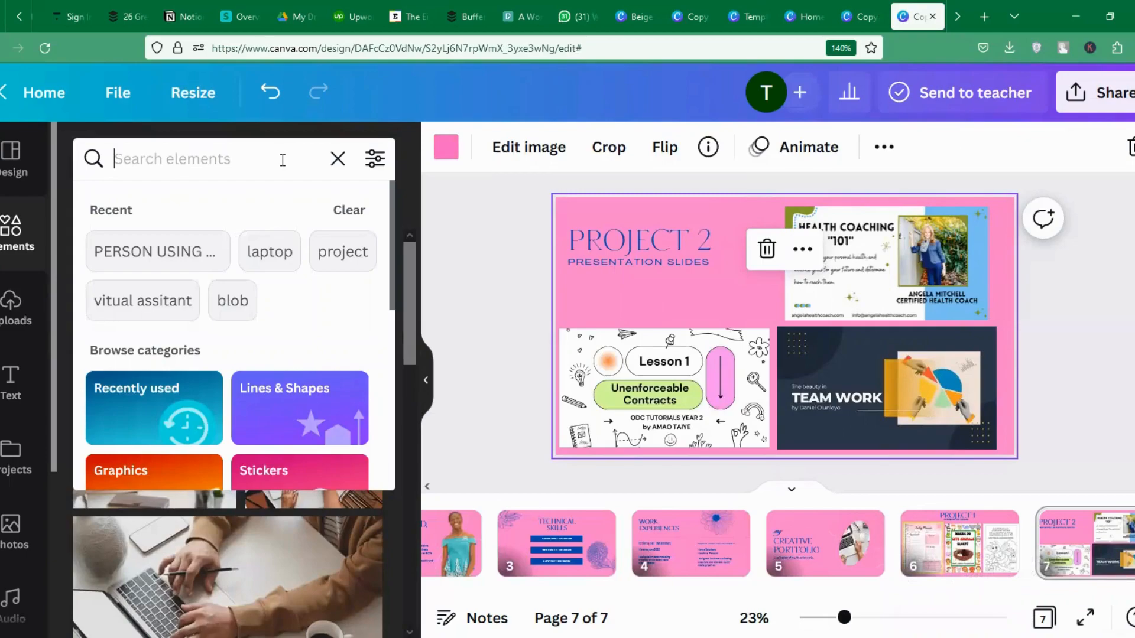
type("STAR")
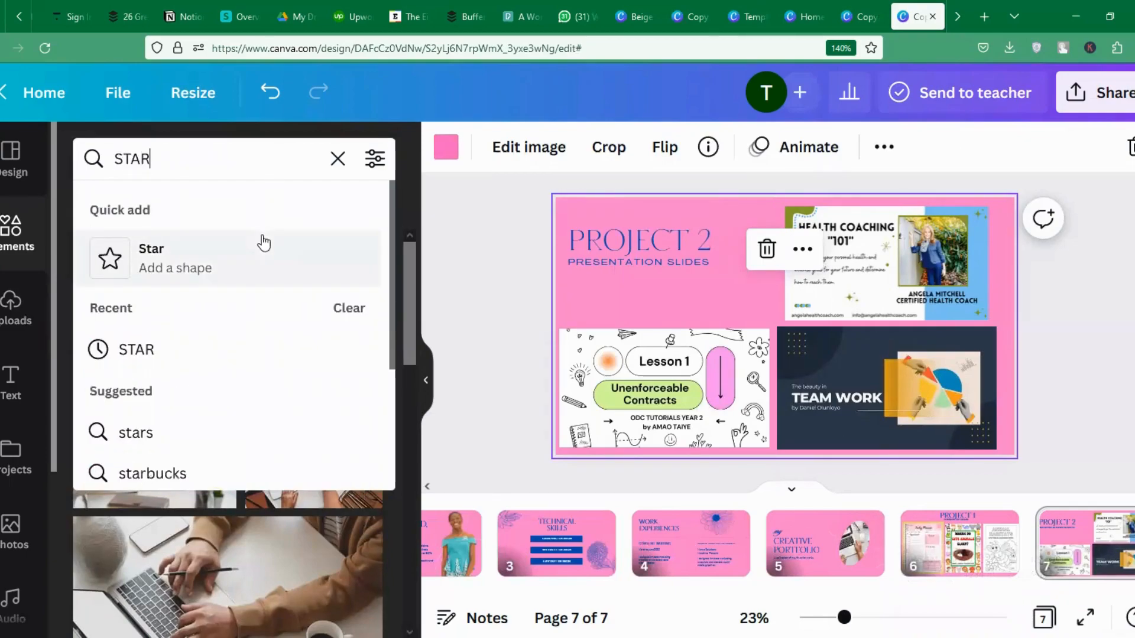
left_click(264, 242)
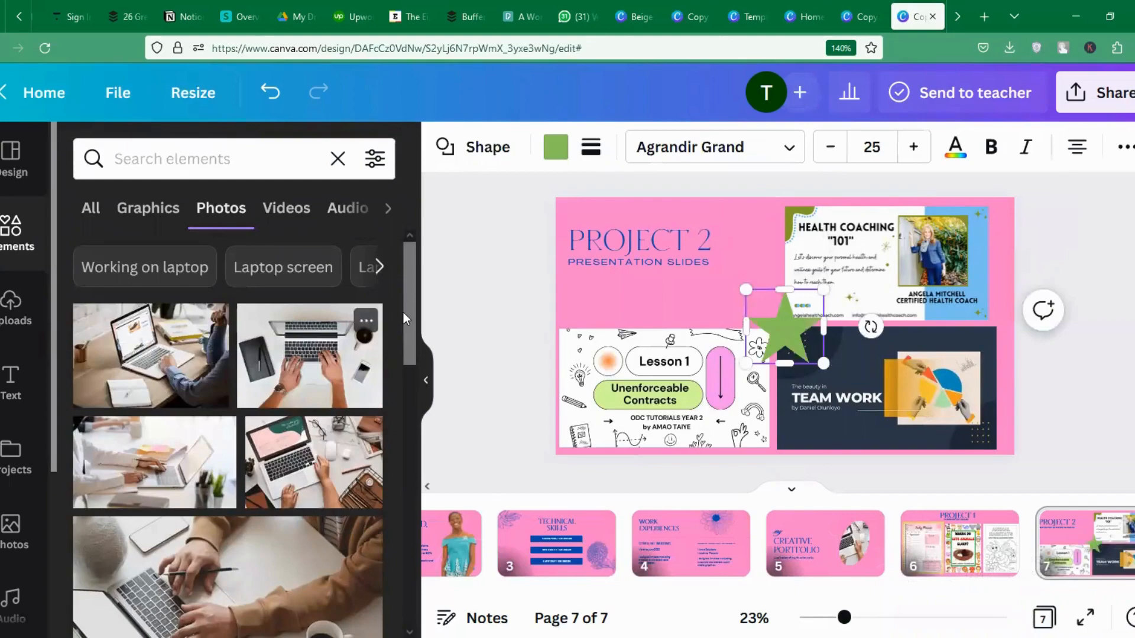
left_click(91, 214)
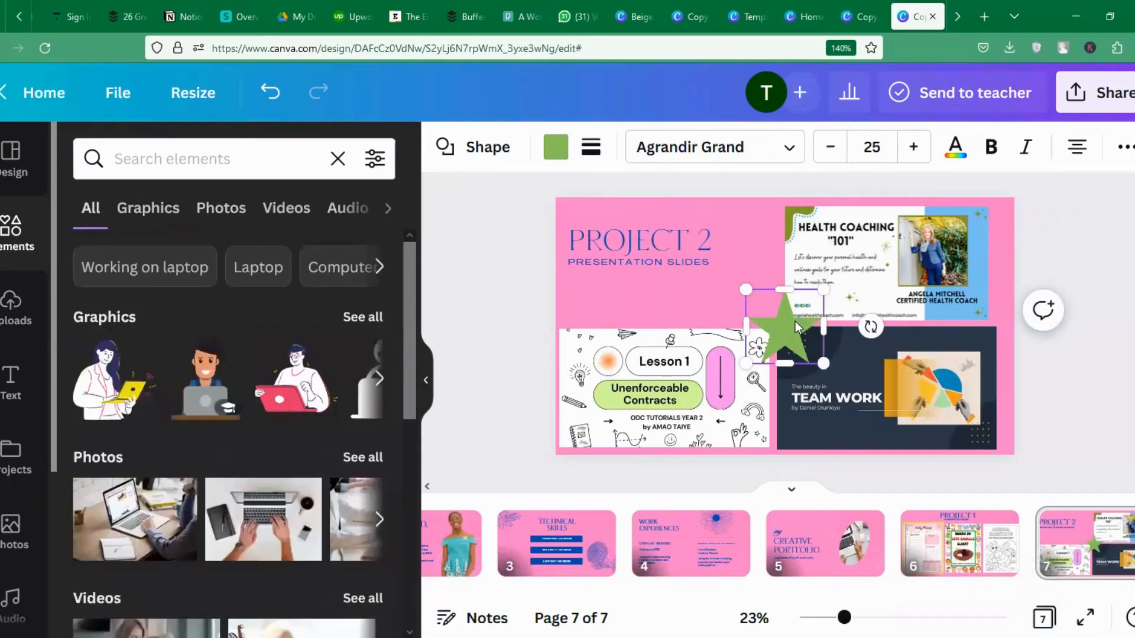
key("Delete")
Add a small sparkle star in the pink gap and colour it blue.
left_click(207, 155)
type("s")
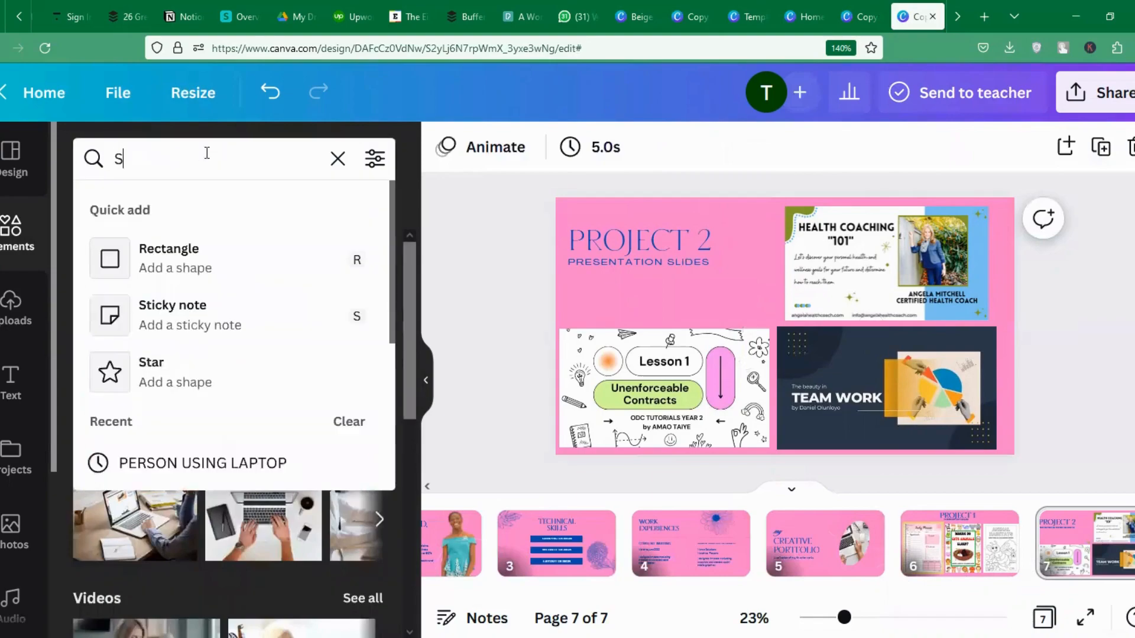
type("TAR")
key("Return")
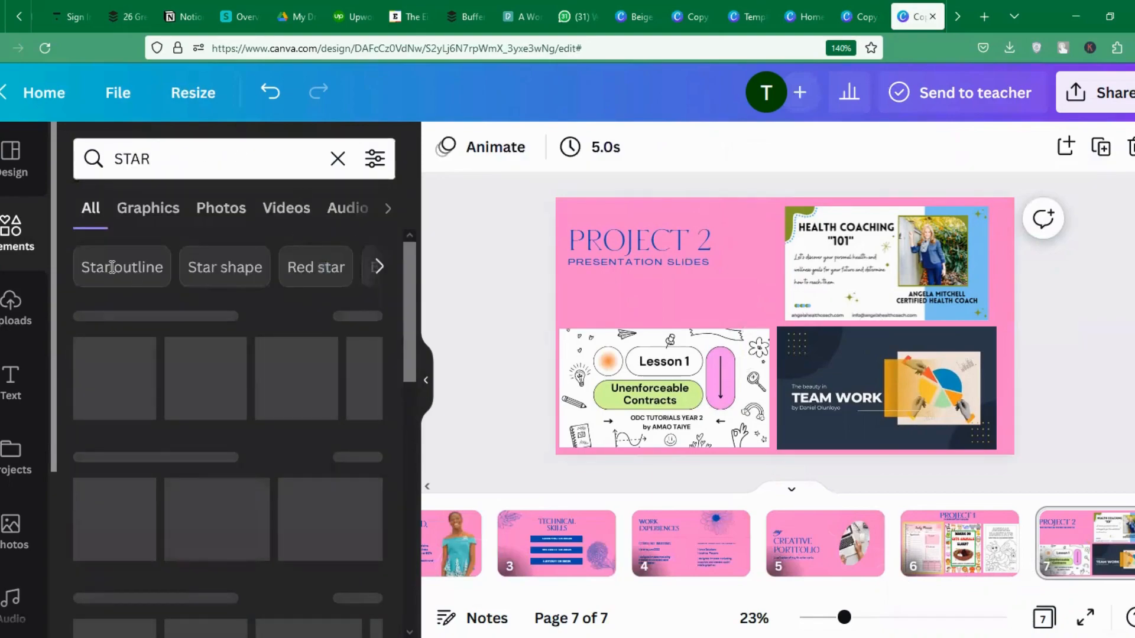
left_click(230, 470)
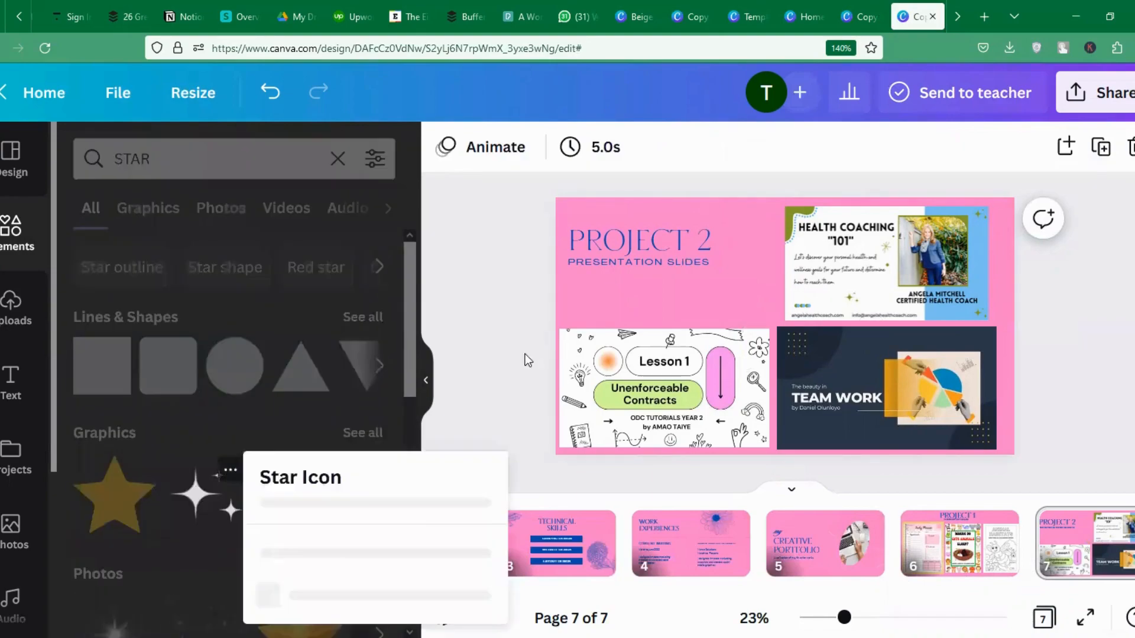
left_click(183, 502)
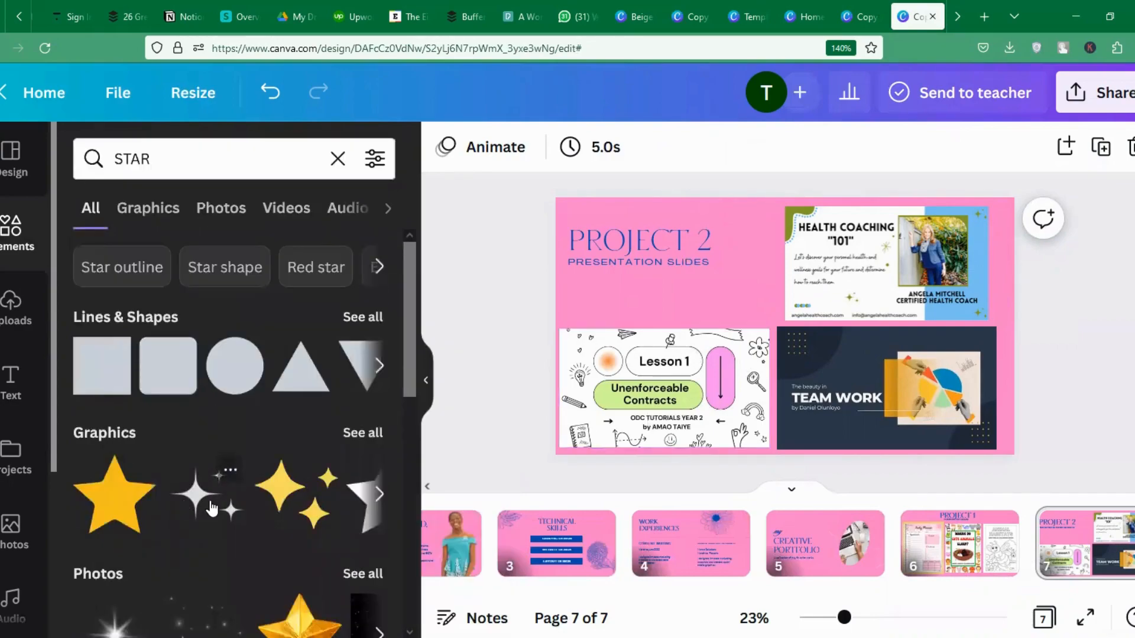
left_click(211, 508)
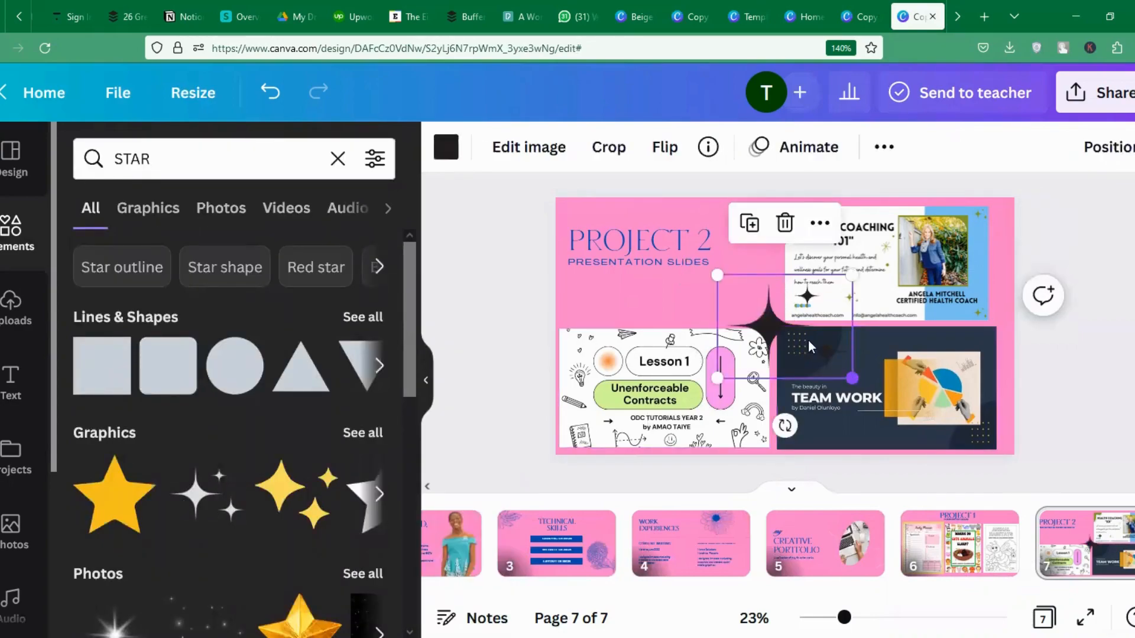
left_click_drag(852, 379, 744, 305)
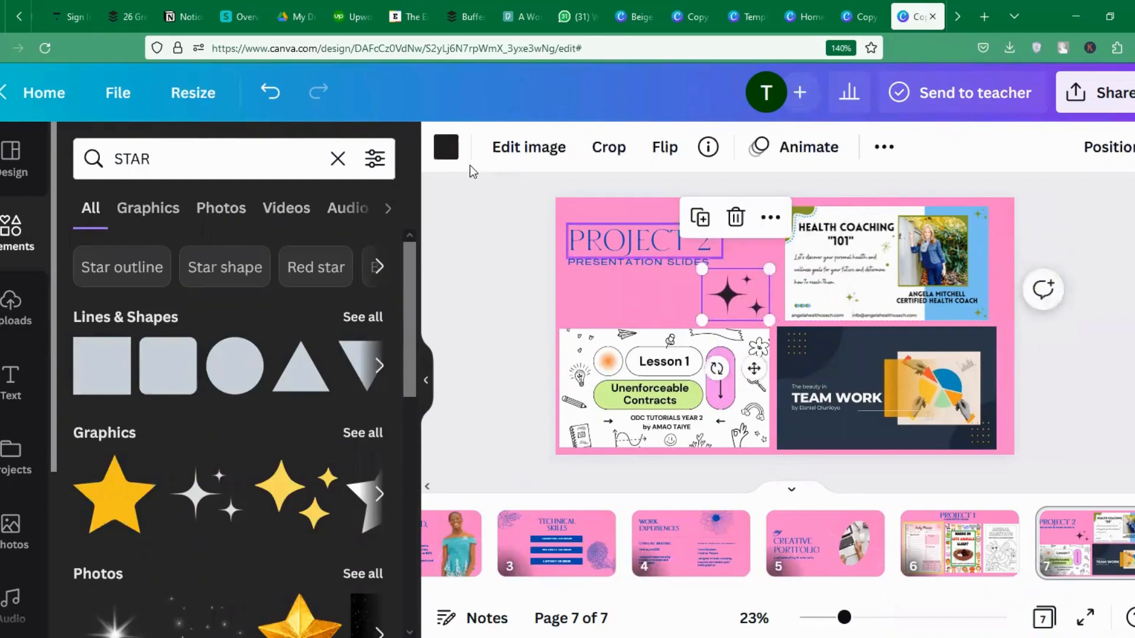
left_click(445, 147)
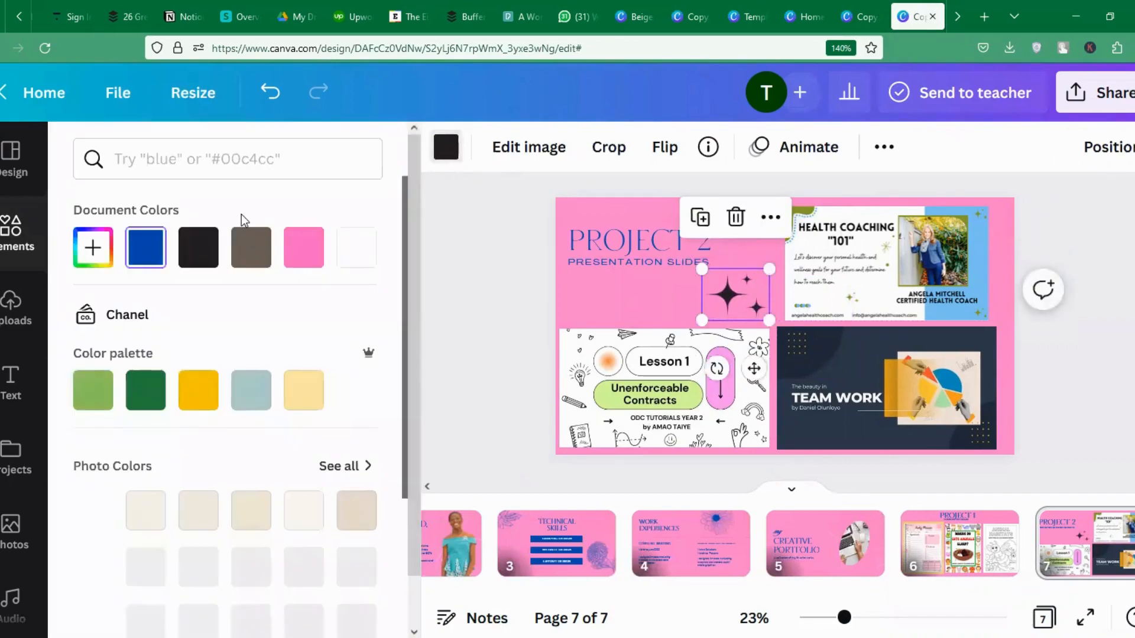
left_click(144, 253)
Check the placement of the PROJECT 2 title and PRESENTATION SLIDES subtitle.
left_click(632, 240)
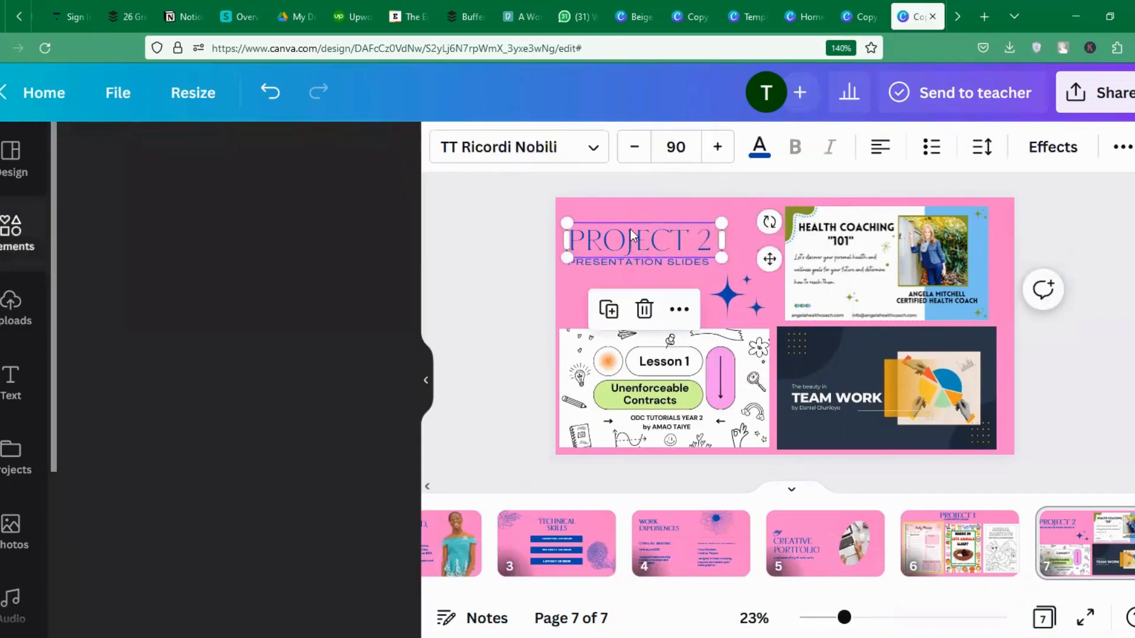
left_click(622, 258)
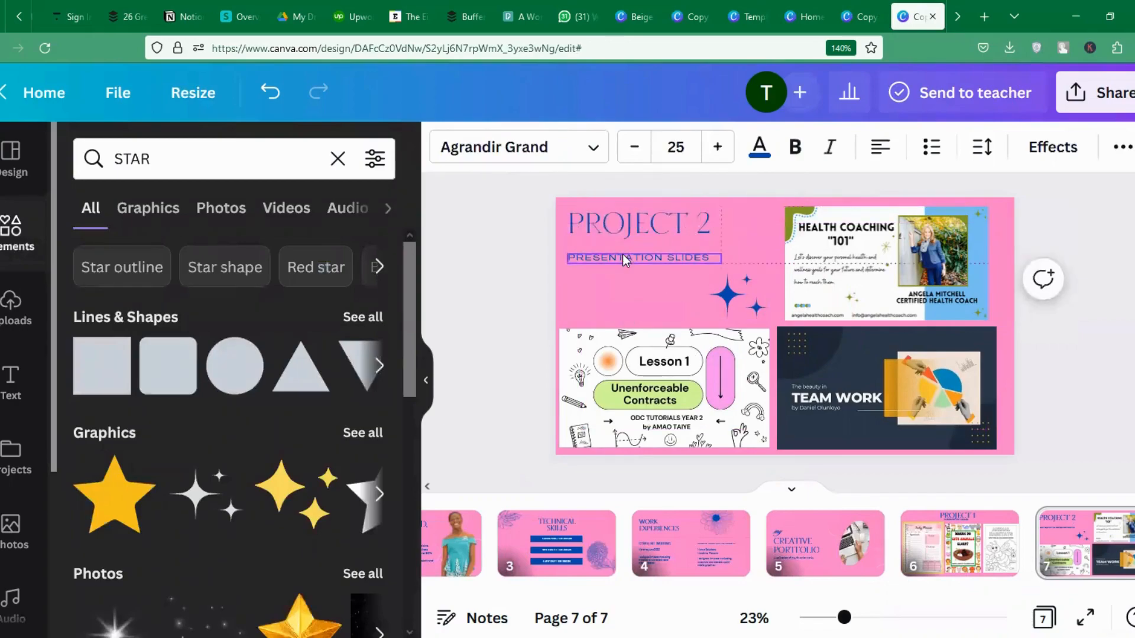
left_click(1091, 330)
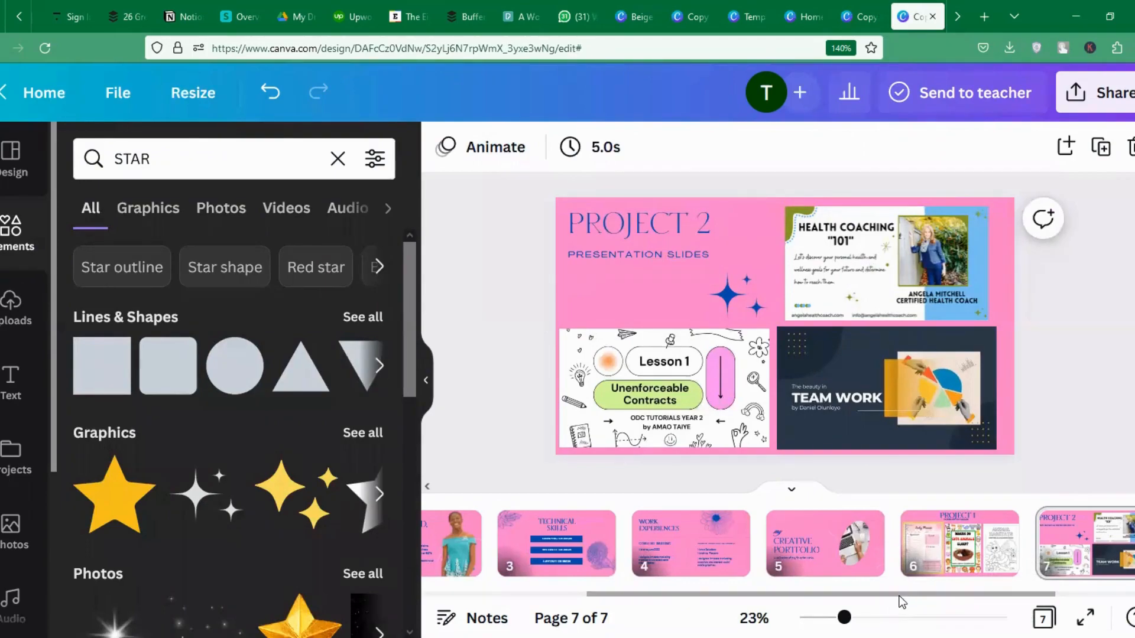
left_click_drag(902, 596, 1049, 597)
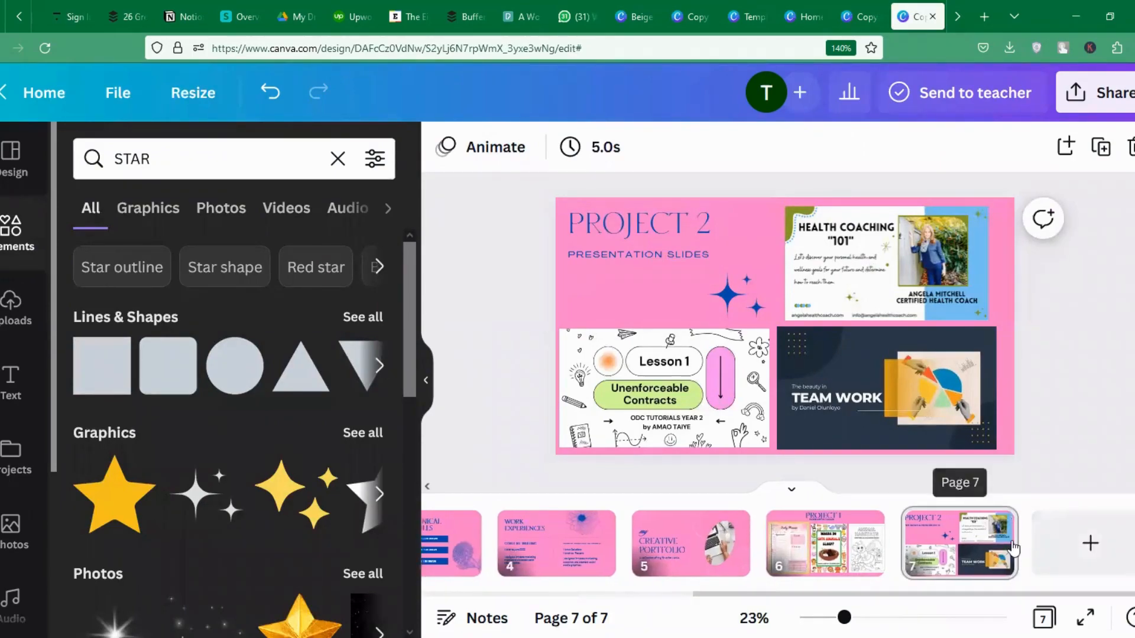
Add page 8 using the template's CLIENT testimonials layout.
left_click(1091, 542)
left_click(27, 164)
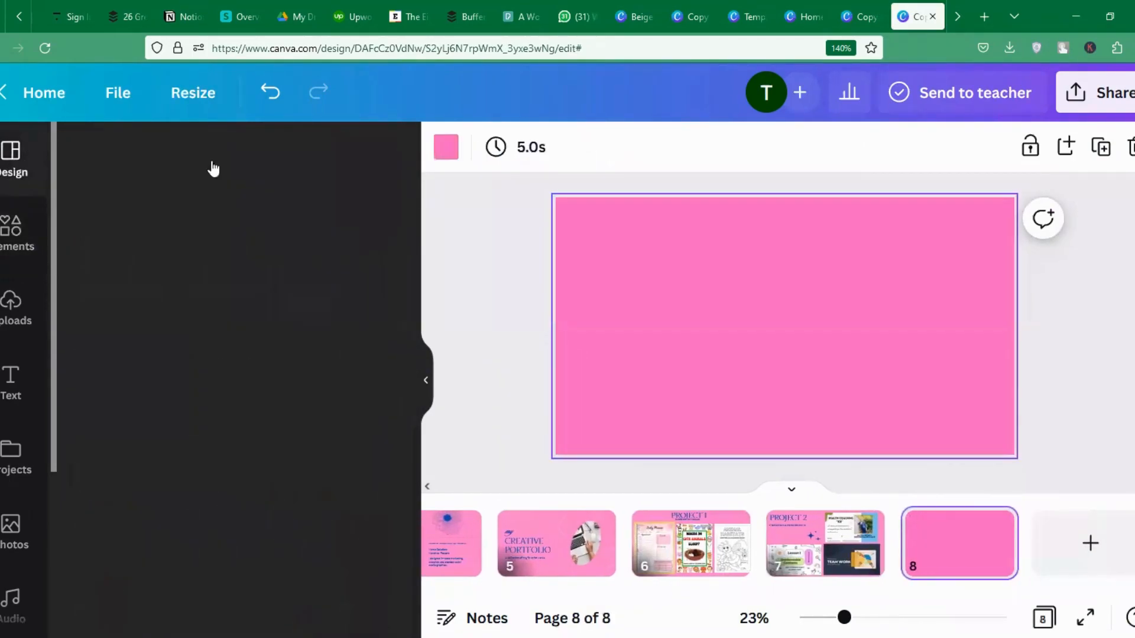
left_click_drag(410, 389, 406, 469)
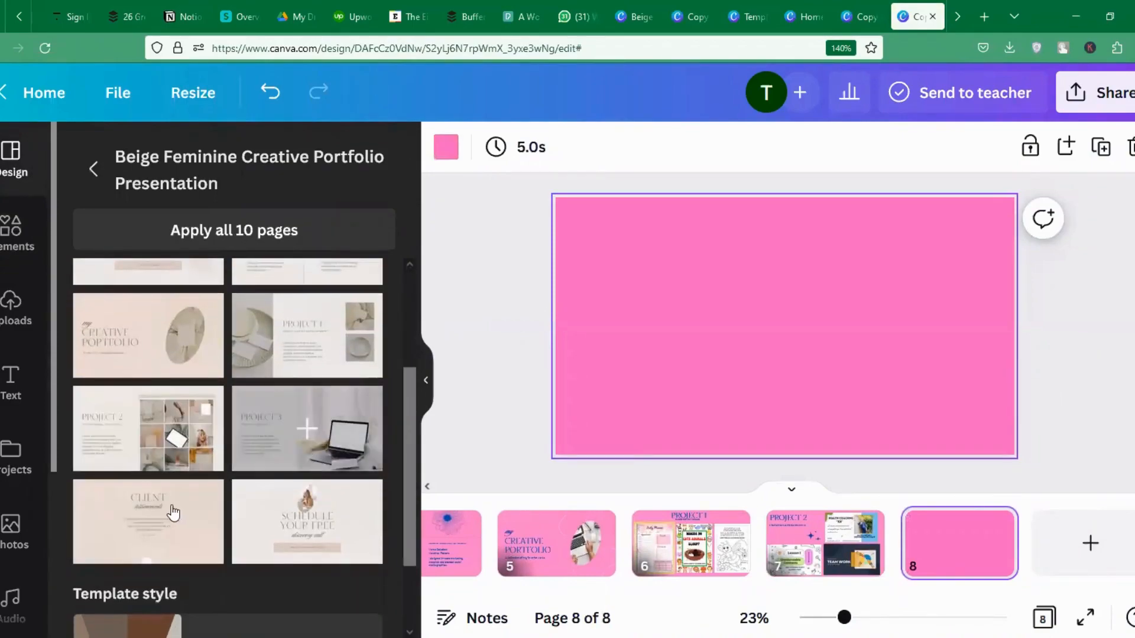
left_click(147, 520)
Make the page 8 background pink and the word testimonials blue.
left_click(612, 330)
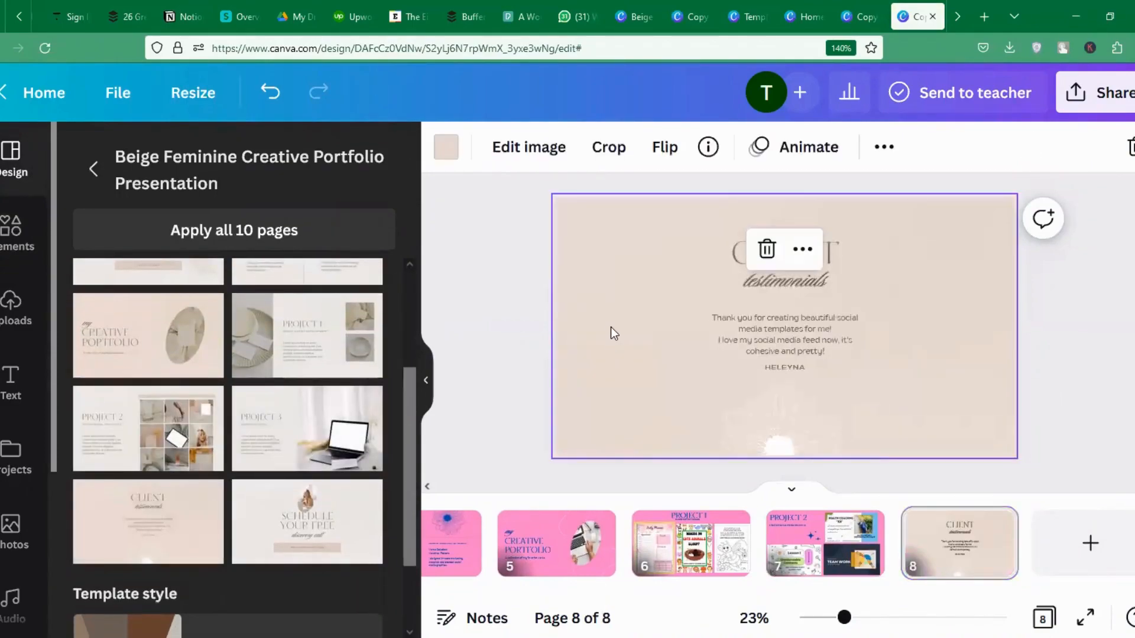
left_click(446, 148)
left_click(307, 255)
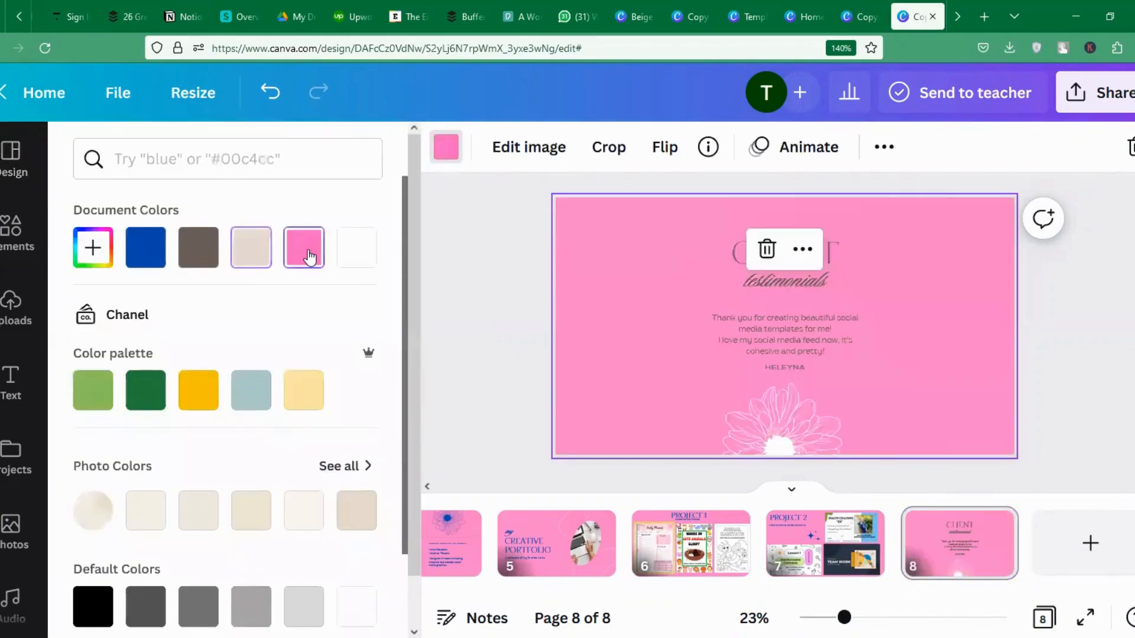
left_click(743, 278)
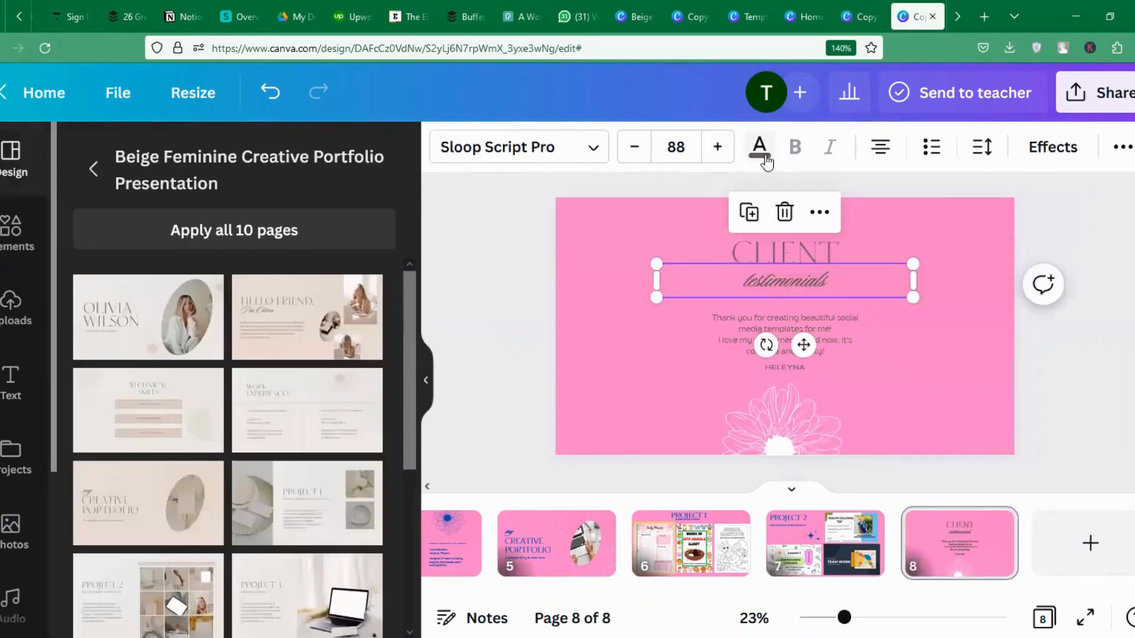
left_click(762, 151)
Make slide 8's testimonials subtitle, CLIENT heading and testimonial body text blue.
left_click(145, 248)
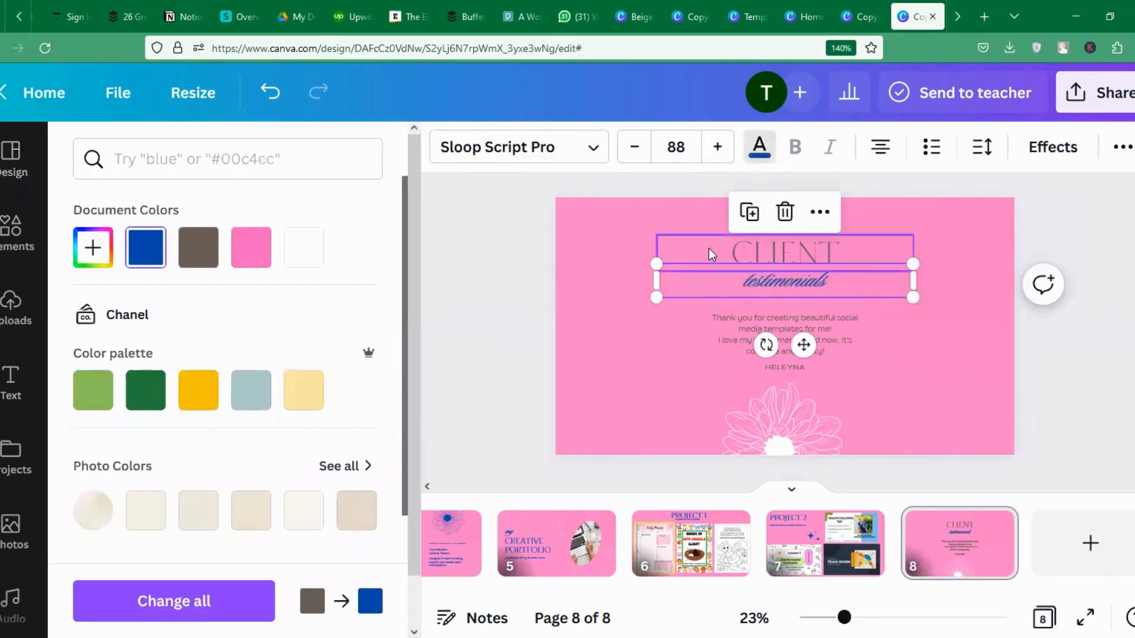
left_click(750, 255)
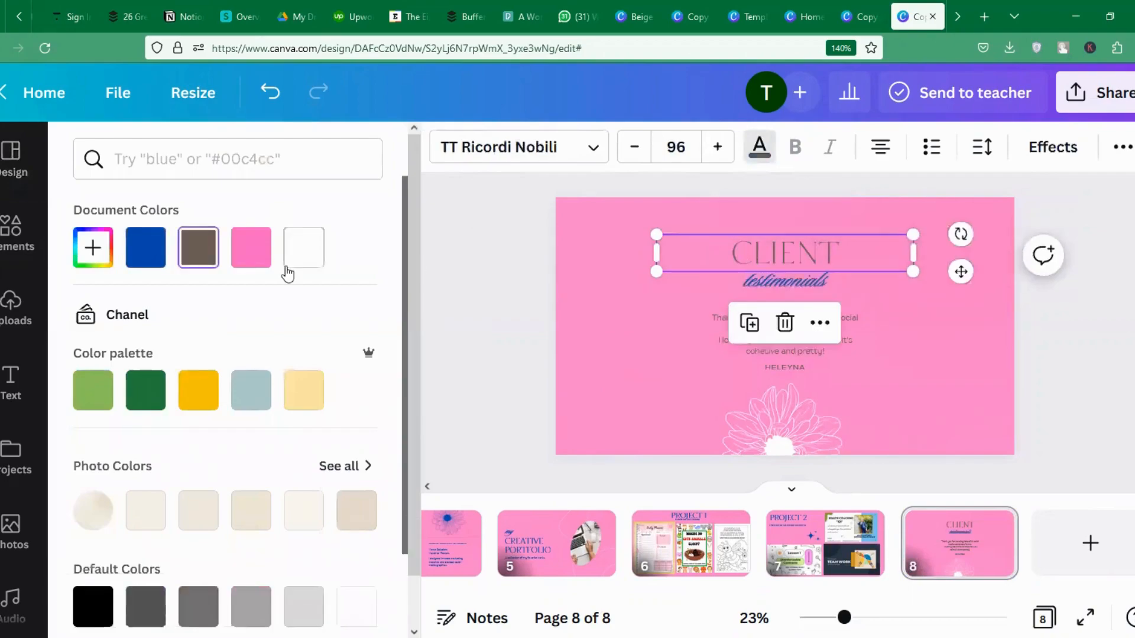
left_click(156, 254)
left_click(714, 343)
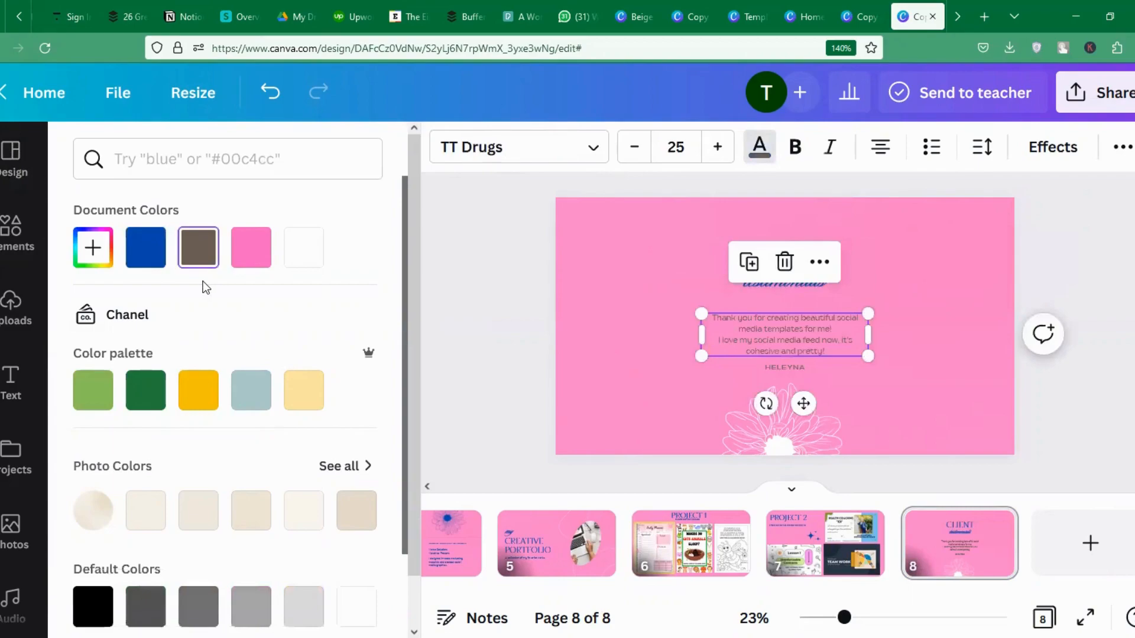
left_click(145, 247)
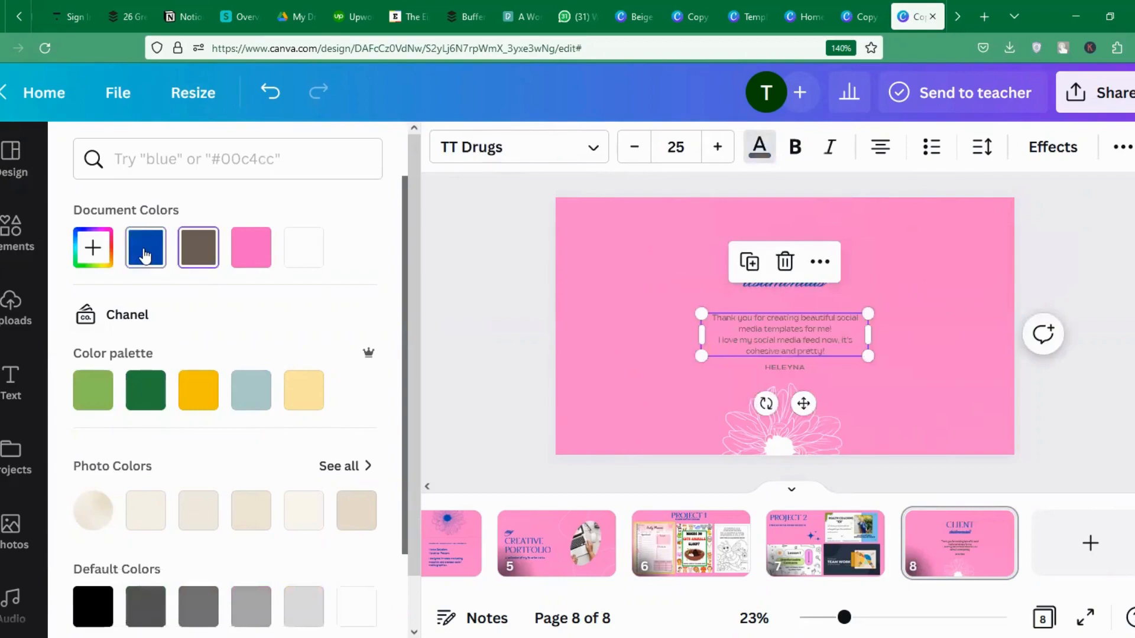
Retype the signer's name and colour it blue.
double_click(793, 367)
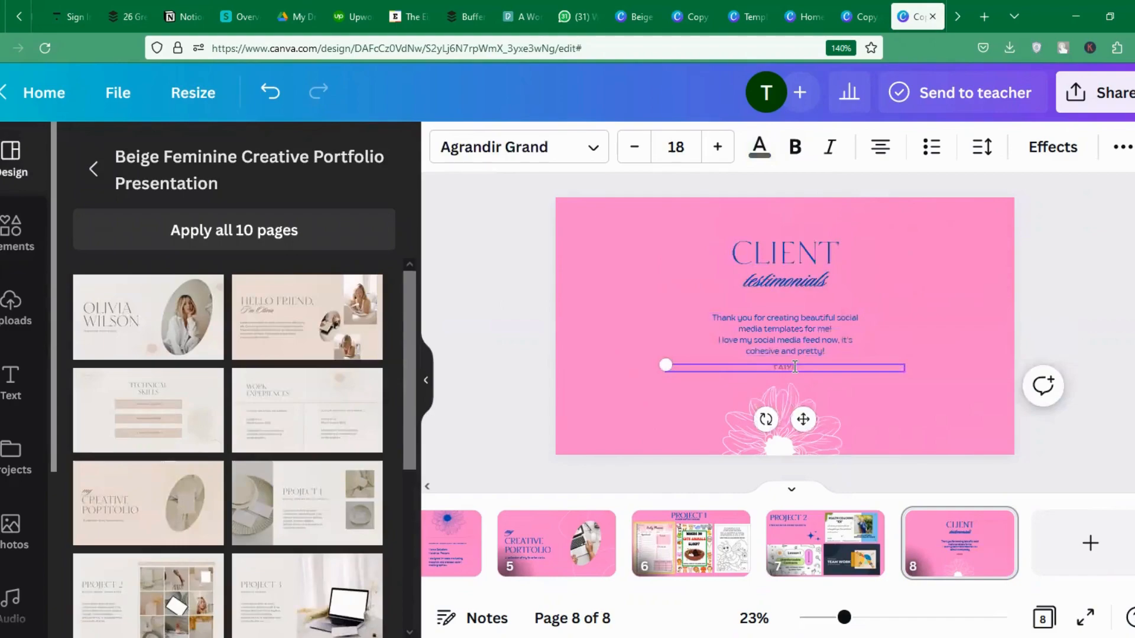
left_click(949, 286)
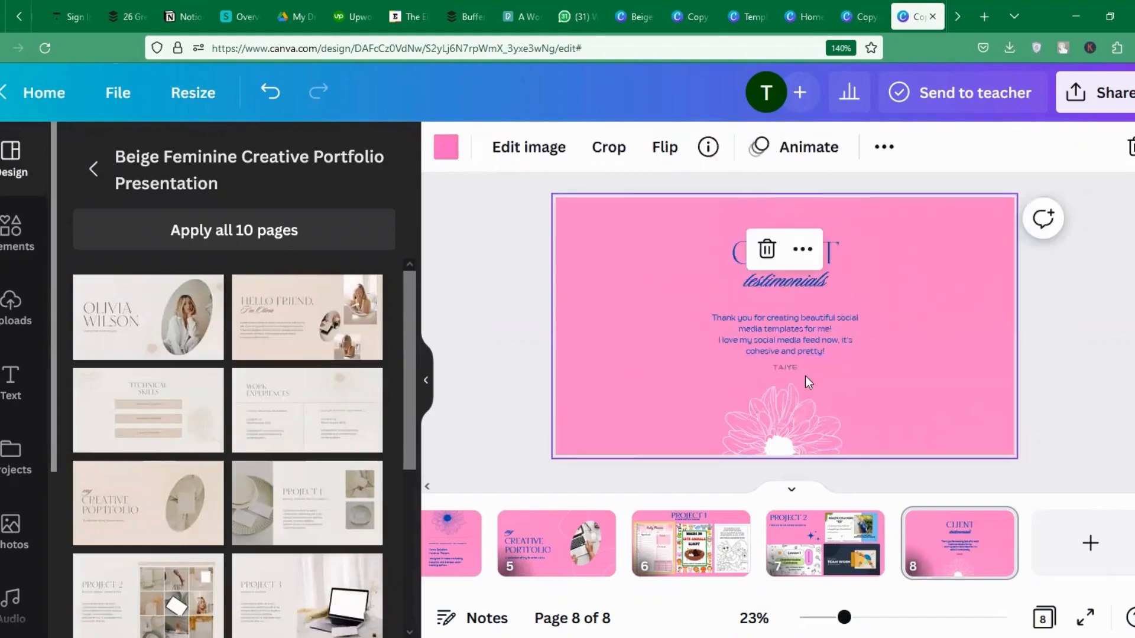
left_click(800, 370)
left_click(759, 147)
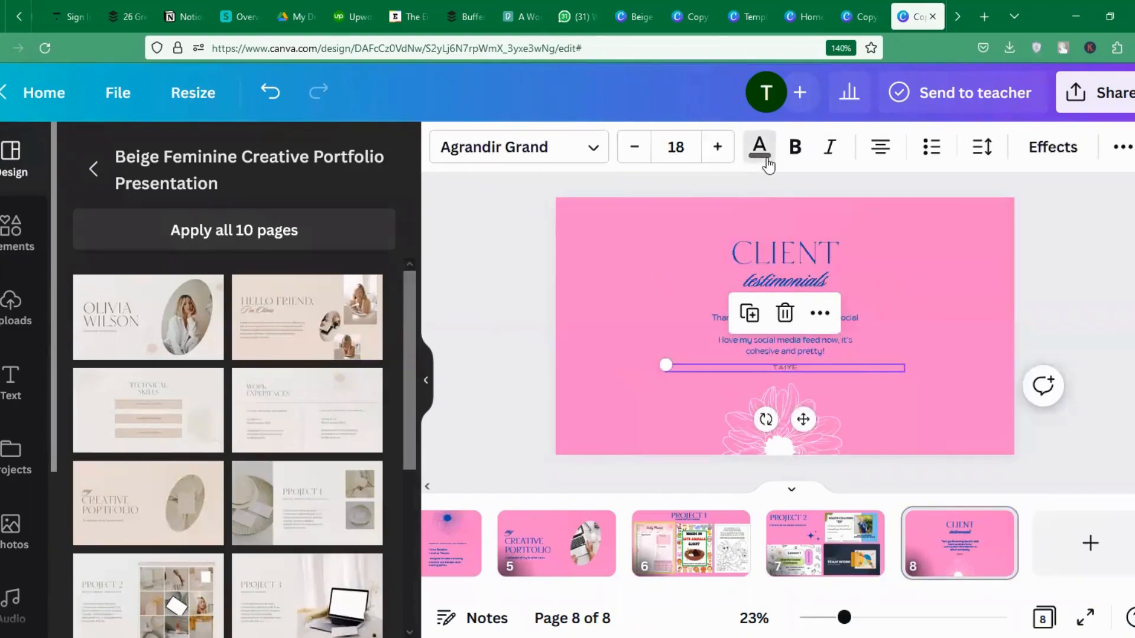
left_click(145, 258)
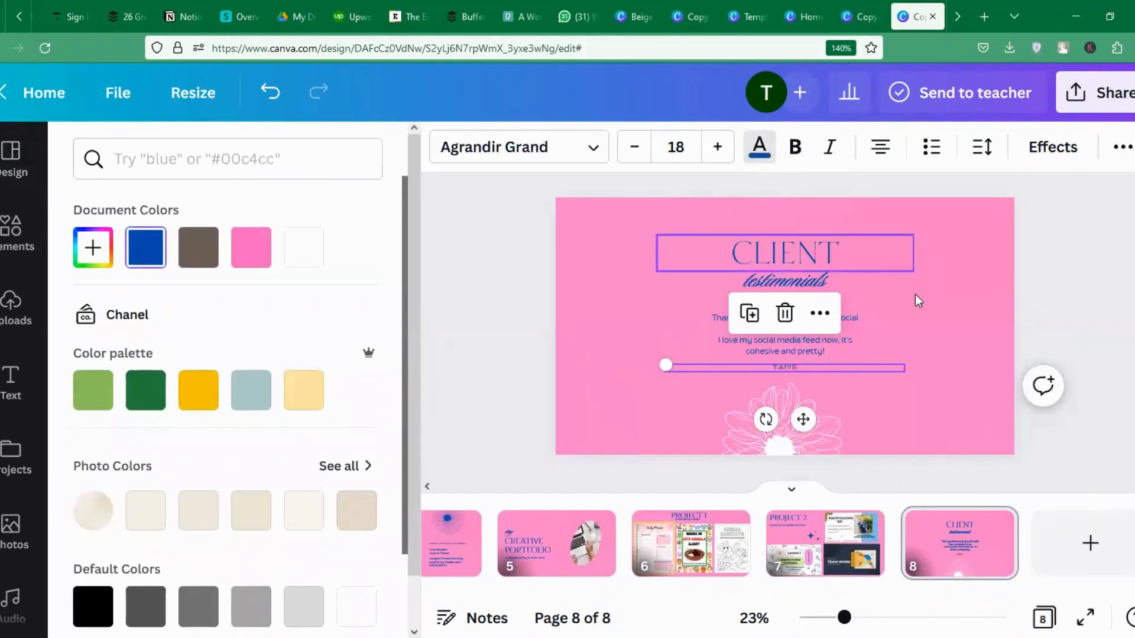
left_click(916, 318)
Turn the flower graphic at the bottom of slide 8 blue.
left_click(772, 450)
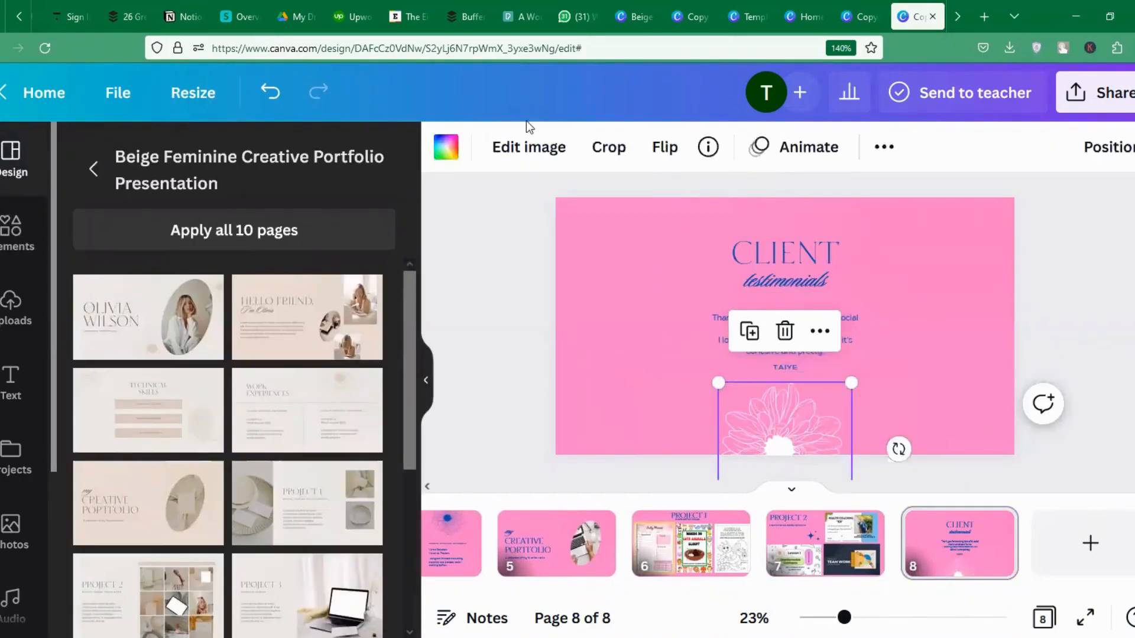
left_click(445, 148)
left_click(146, 248)
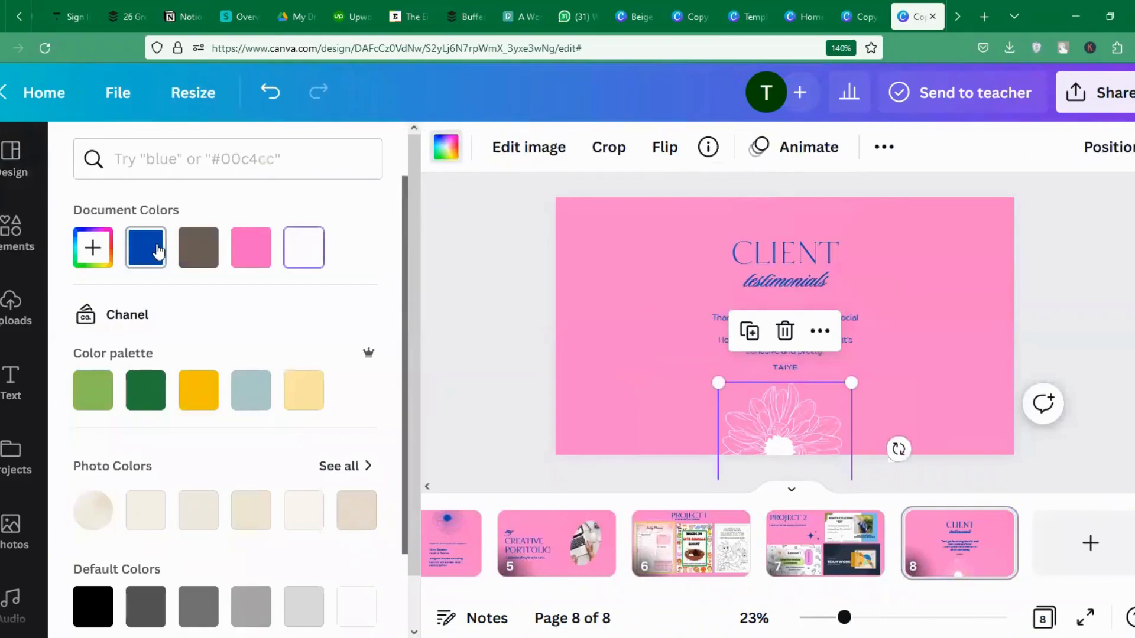
left_click(987, 299)
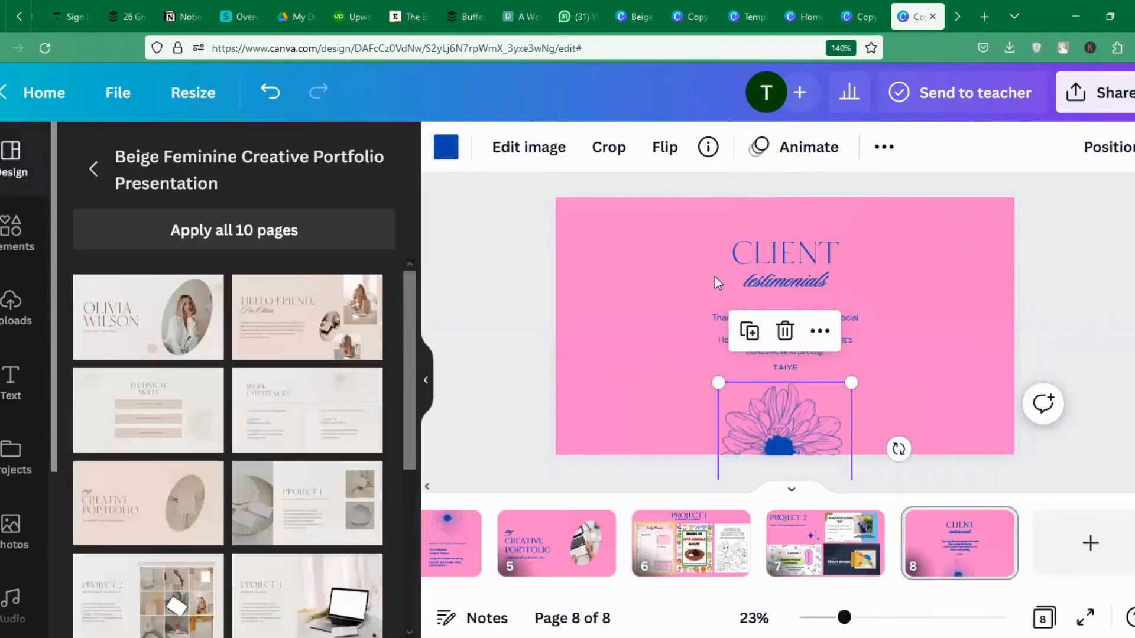
left_click(1012, 311)
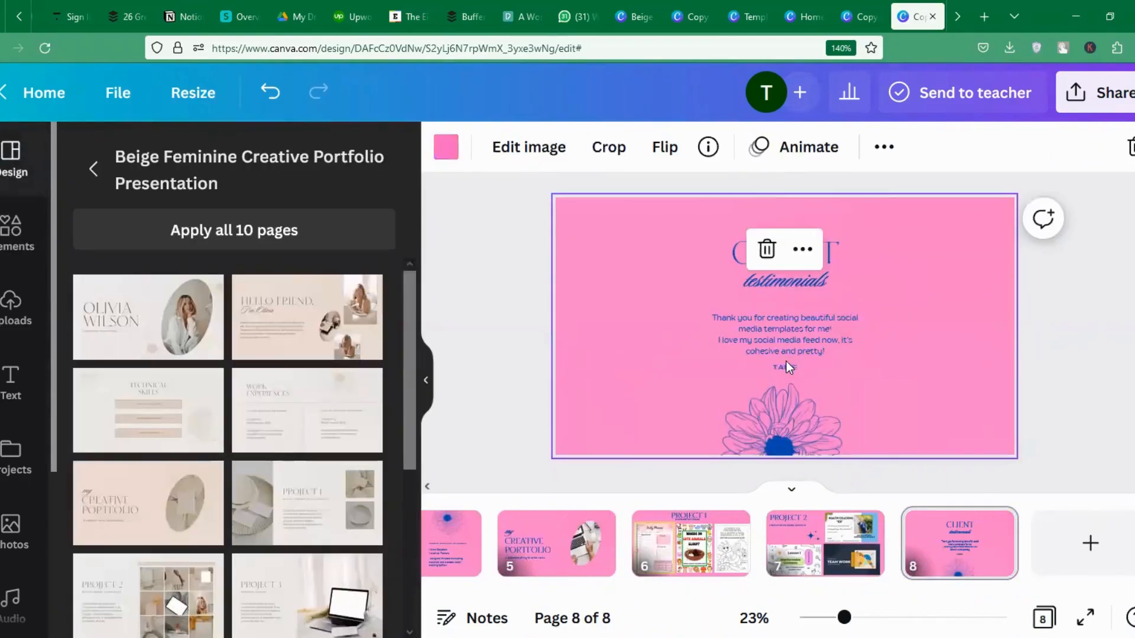
Revise the signer's name again and add a blank ninth slide.
left_click(792, 368)
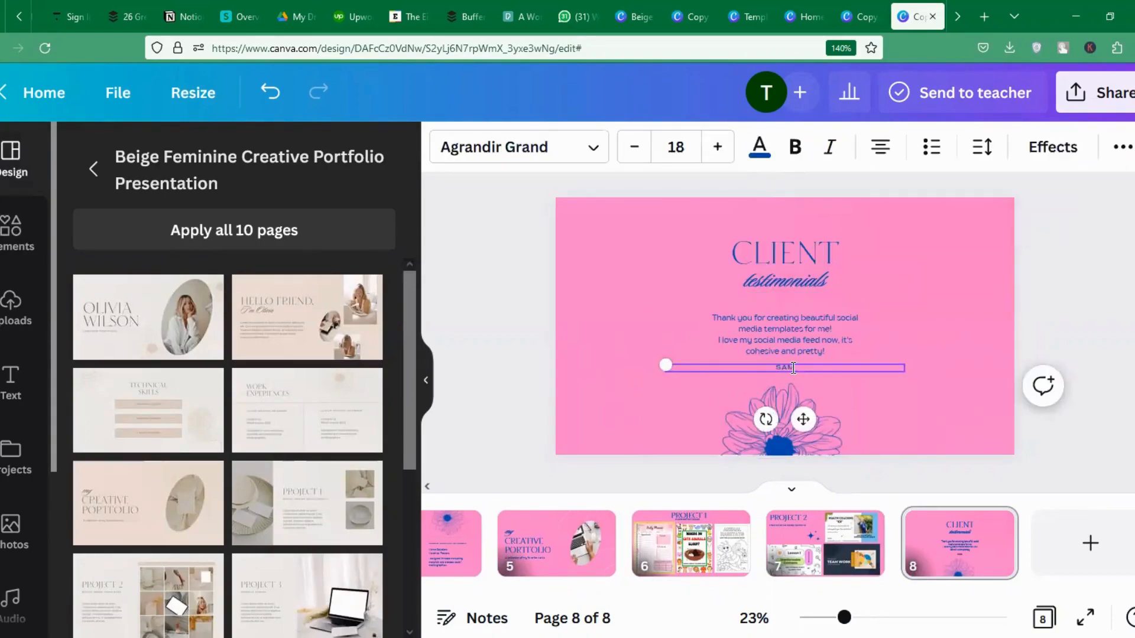
left_click(955, 341)
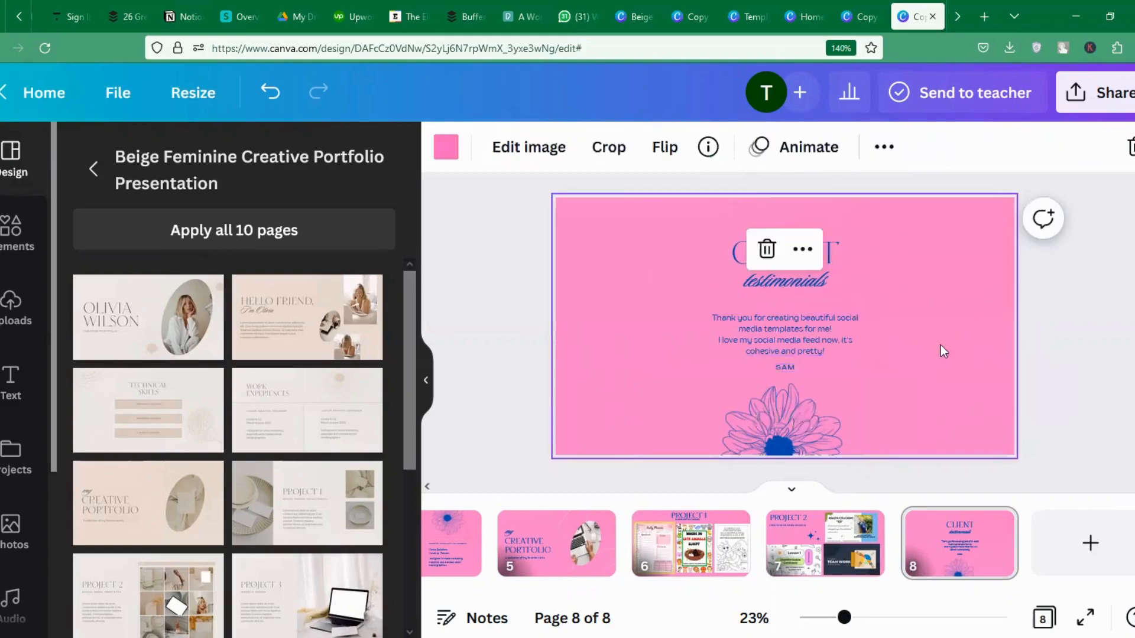
left_click(1031, 541)
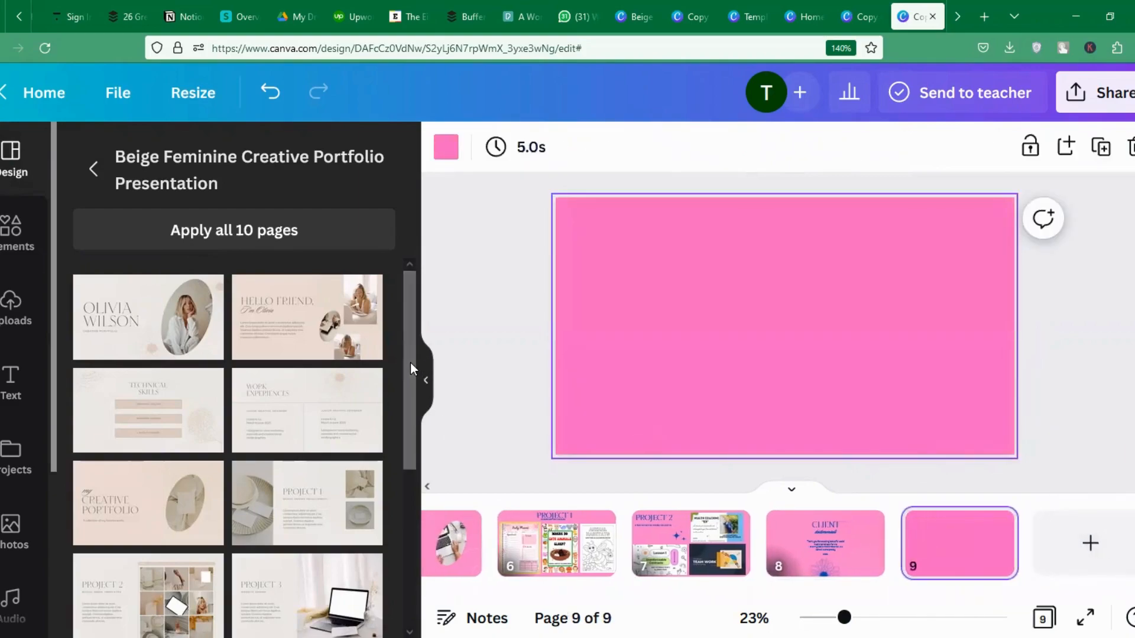
Apply the Schedule Your Free discovery call layout to slide 9 with a pink background.
left_click_drag(410, 363, 409, 470)
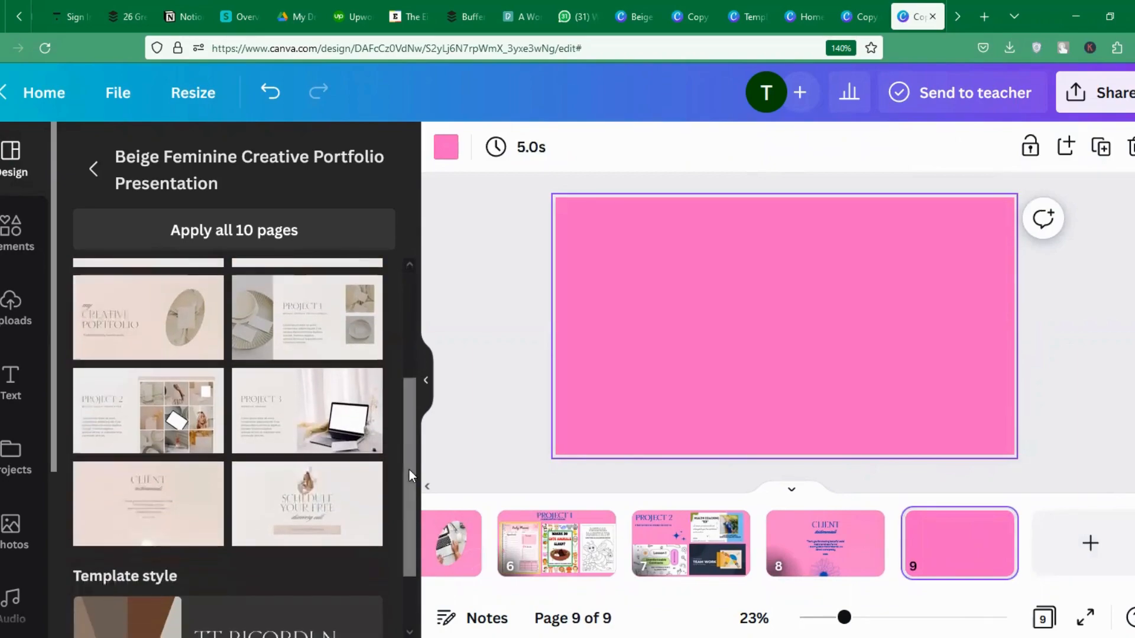
left_click(307, 497)
left_click(955, 270)
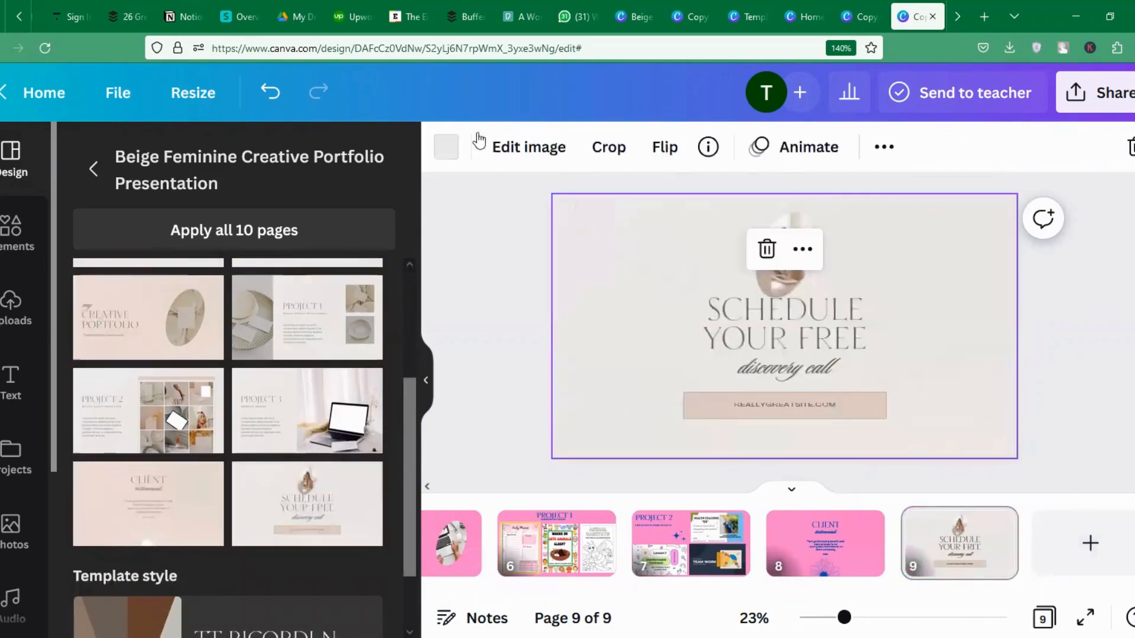
left_click(448, 147)
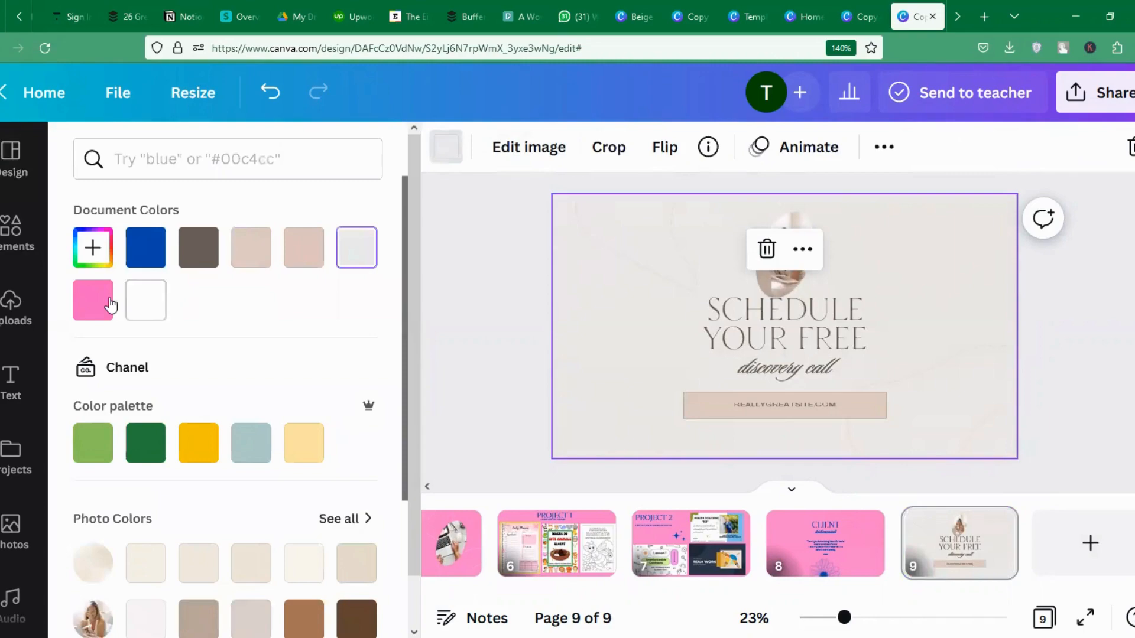
left_click(110, 306)
Replace the button's placeholder website address with the contact's e-mail address.
left_click(788, 328)
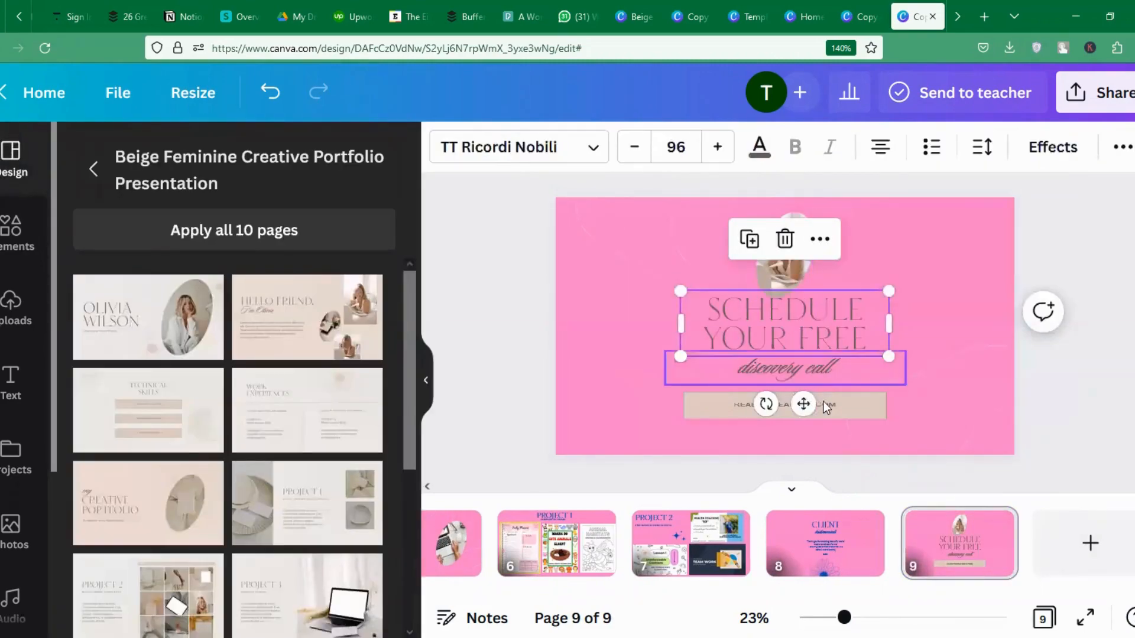
left_click(853, 405)
left_click(963, 315)
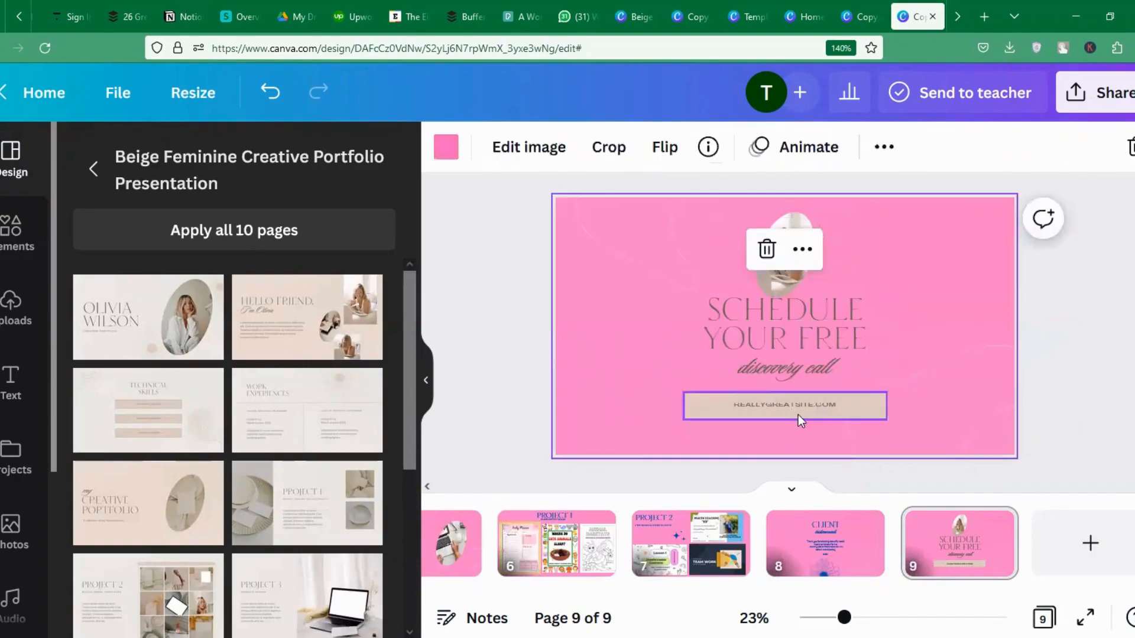
left_click(796, 406)
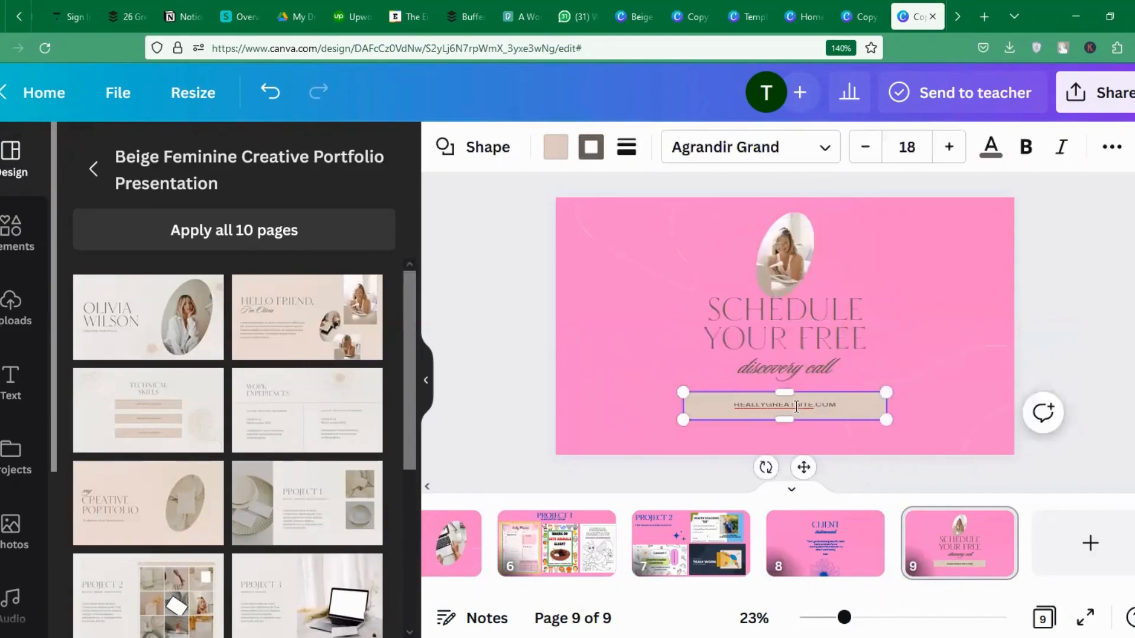
double_click(797, 407)
key("BackSpace")
Fill the e-mail button blue and make its text white.
left_click(952, 320)
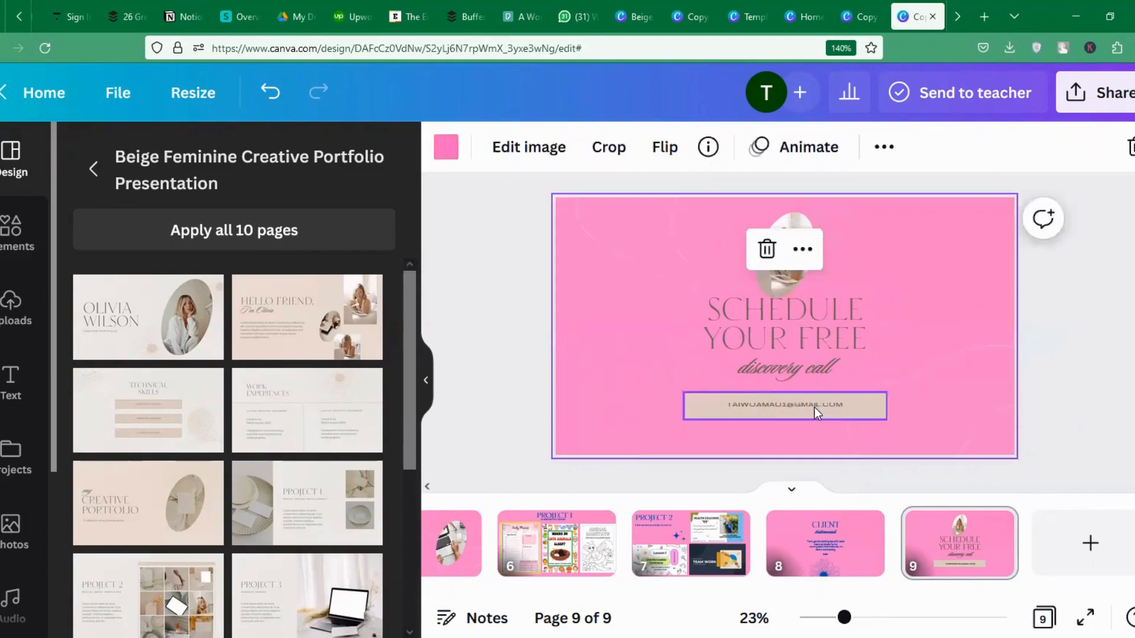
left_click(814, 406)
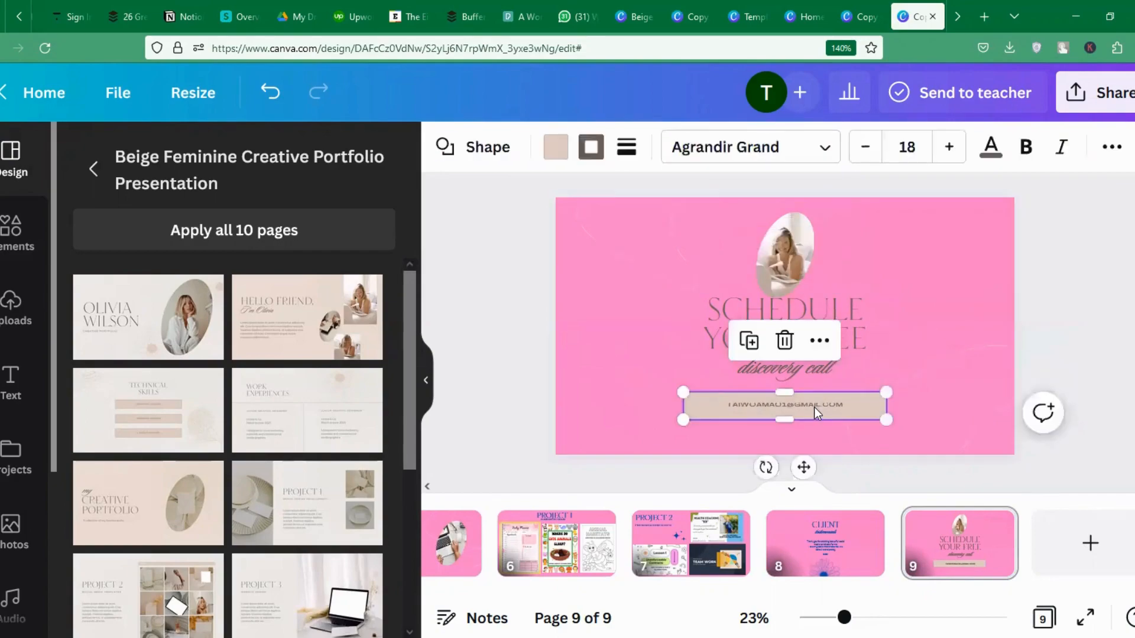
left_click(554, 155)
left_click(198, 247)
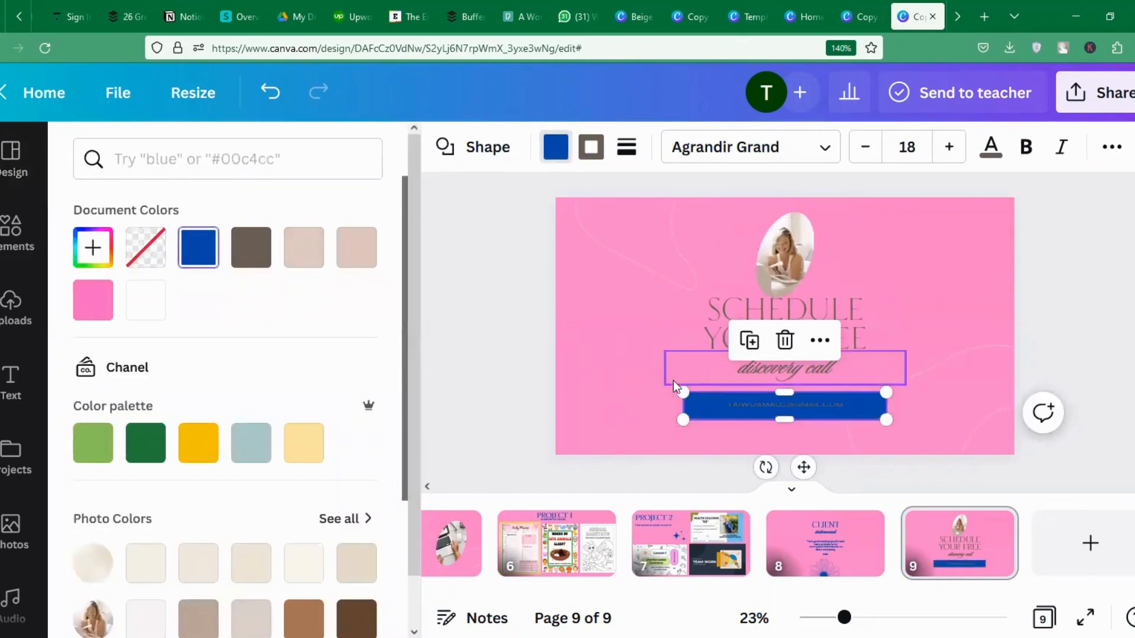
left_click(990, 146)
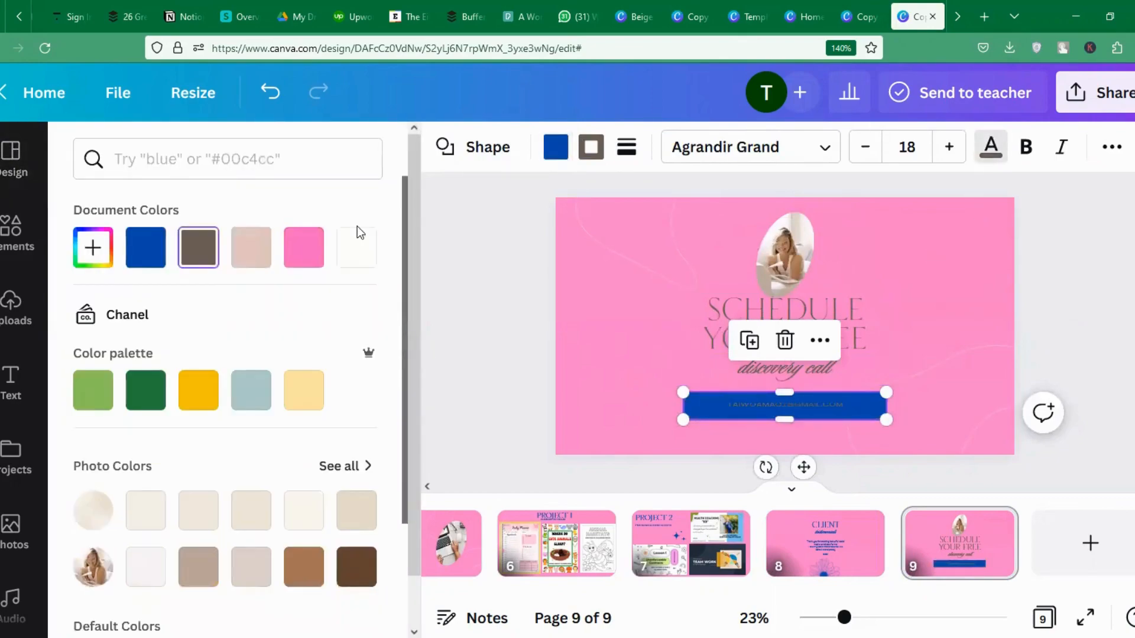
left_click(355, 248)
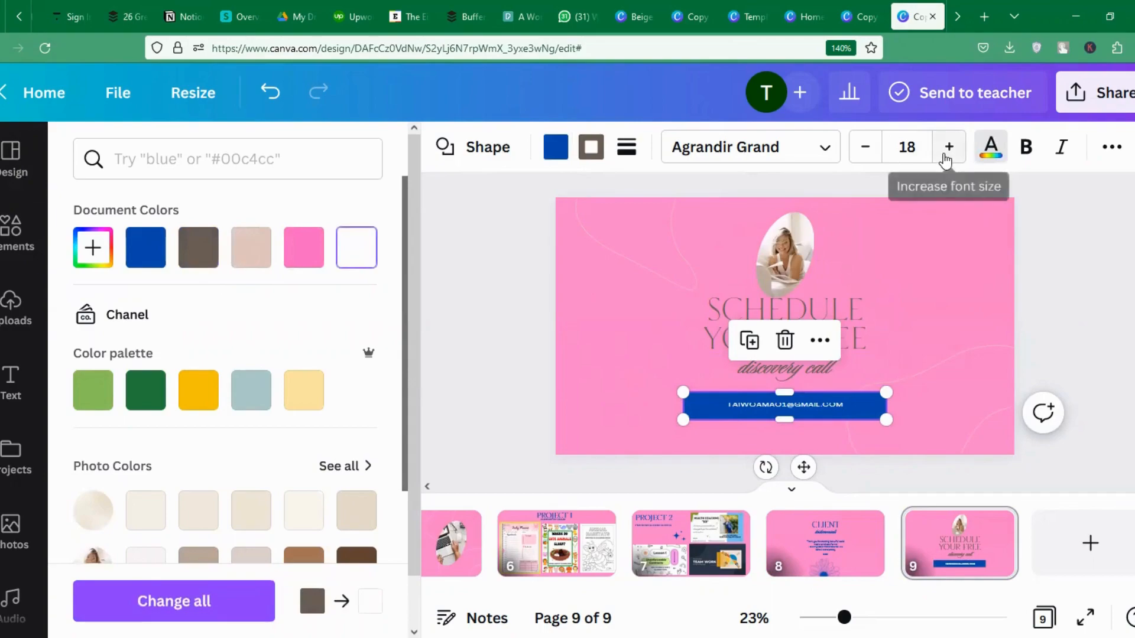
Enlarge the button's e-mail text to font size 28.
left_click(917, 151)
type("2")
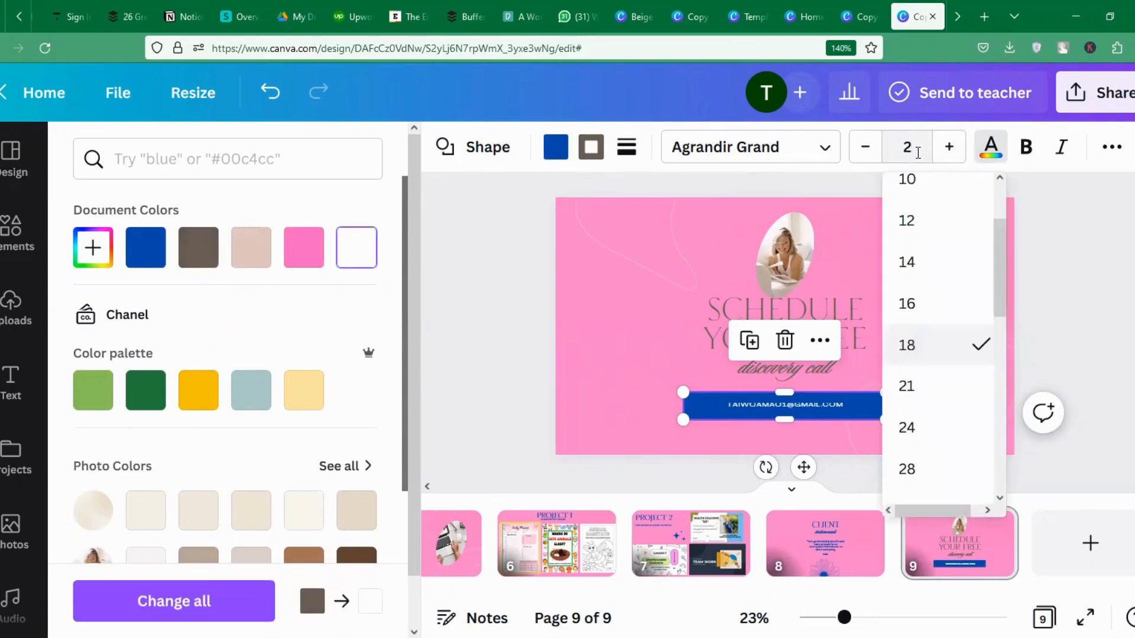
type("8")
key("Return")
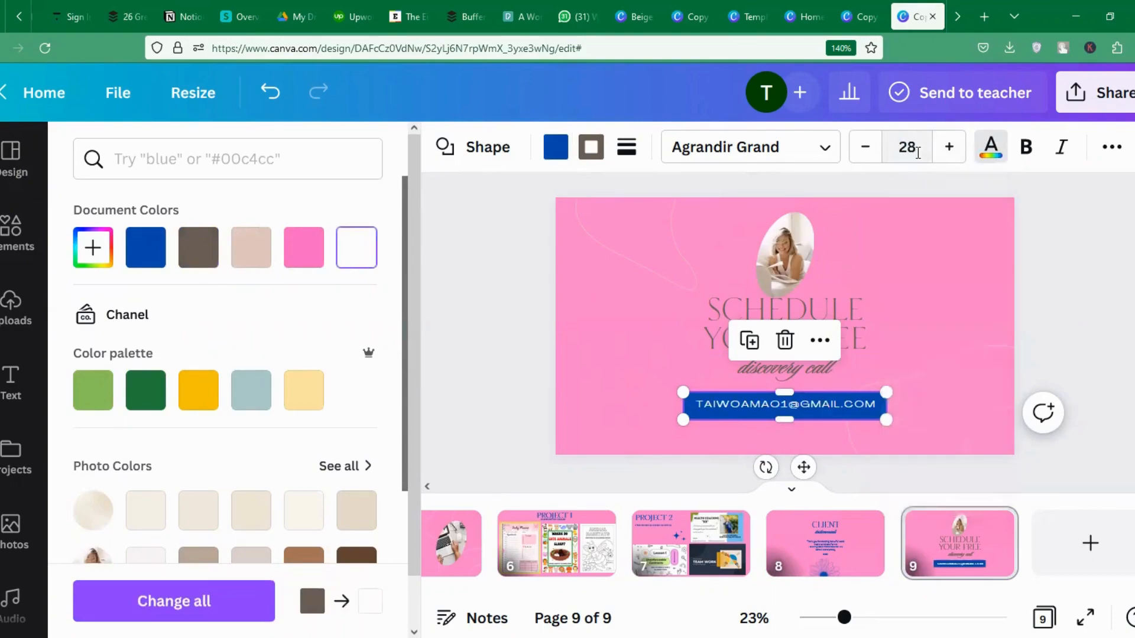
left_click(596, 279)
left_click(707, 308)
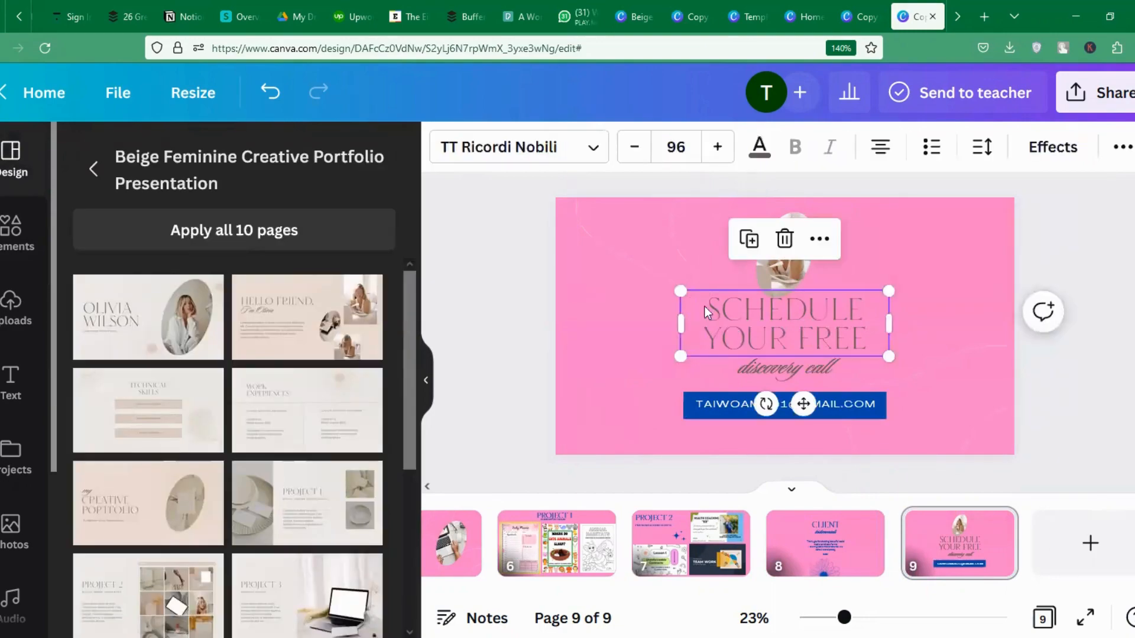
Recolour slide 9's heading and the 'discovery call' line blue.
left_click(759, 153)
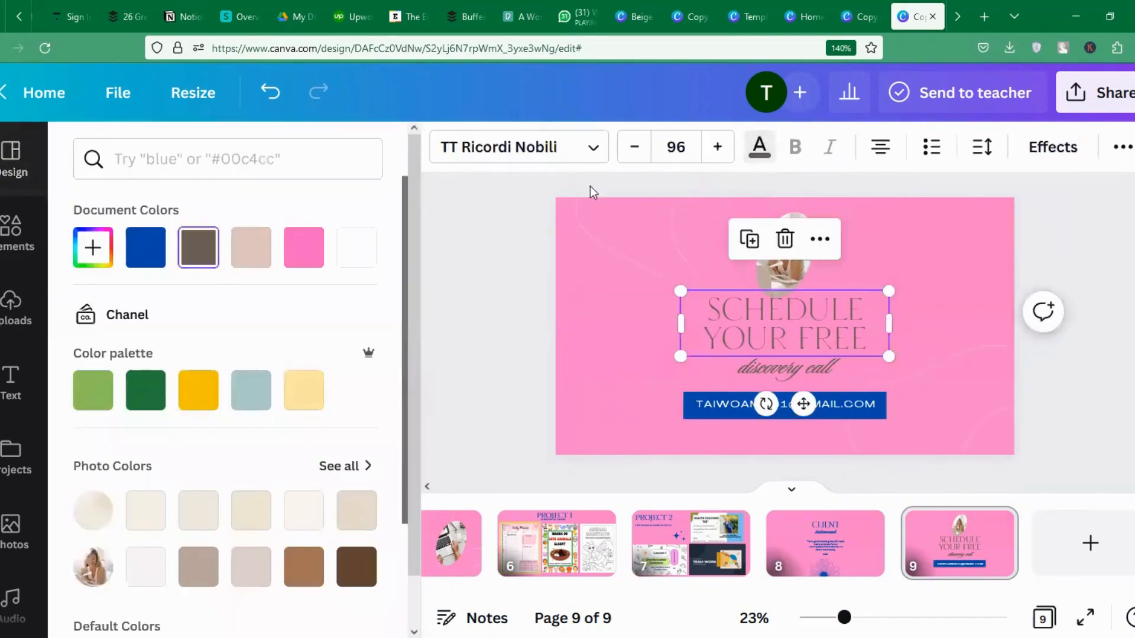
left_click(368, 262)
left_click(743, 358)
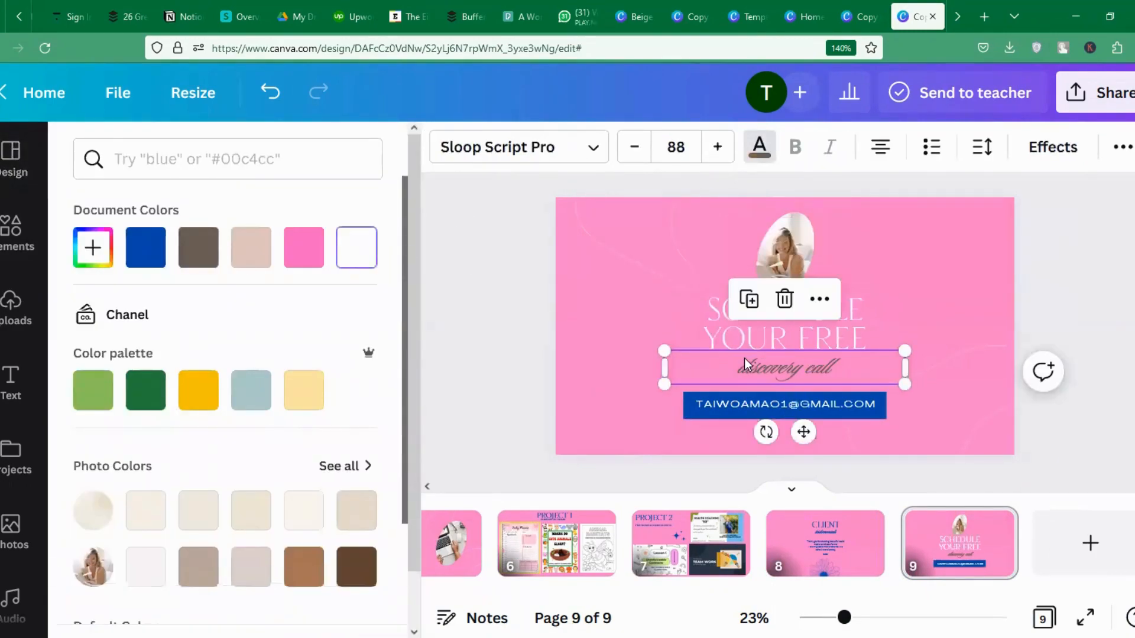
left_click(354, 259)
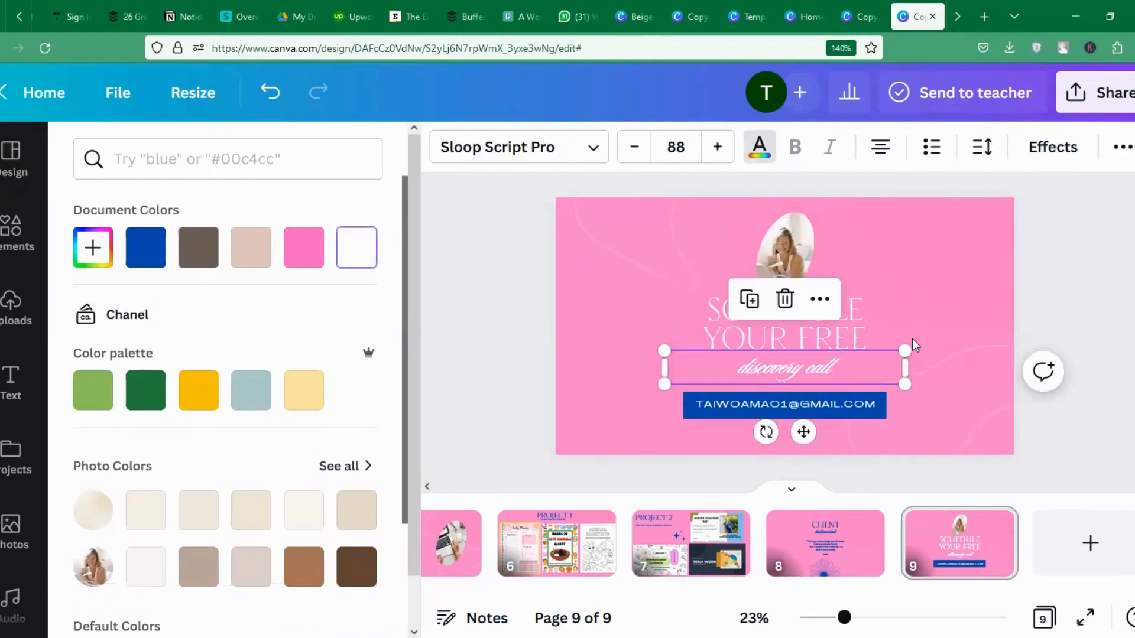
left_click(145, 247)
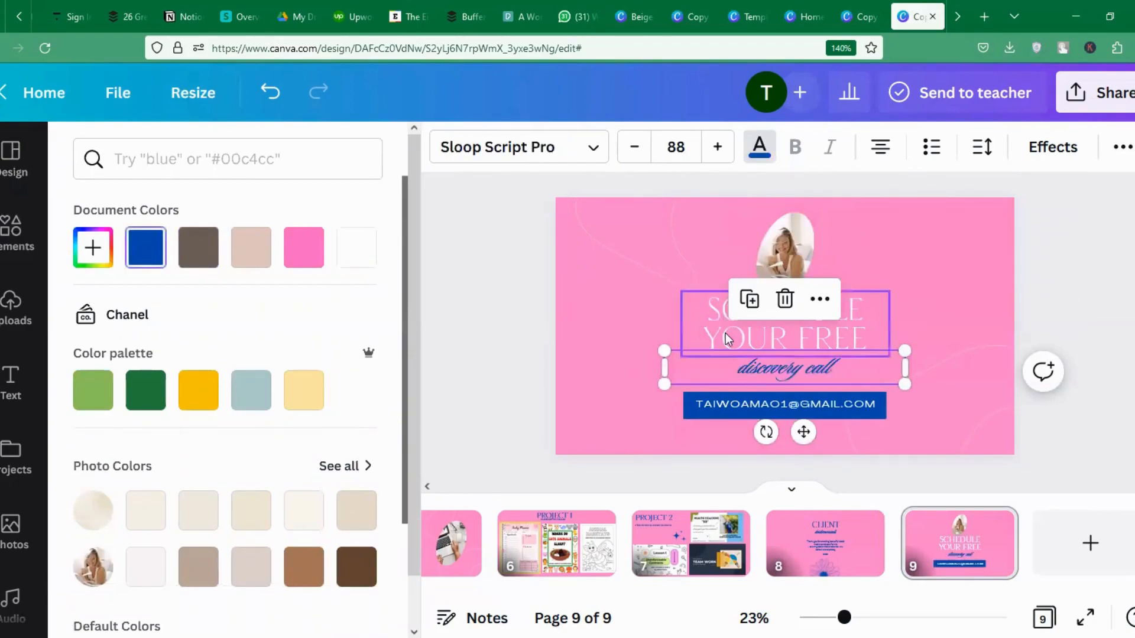
left_click(728, 339)
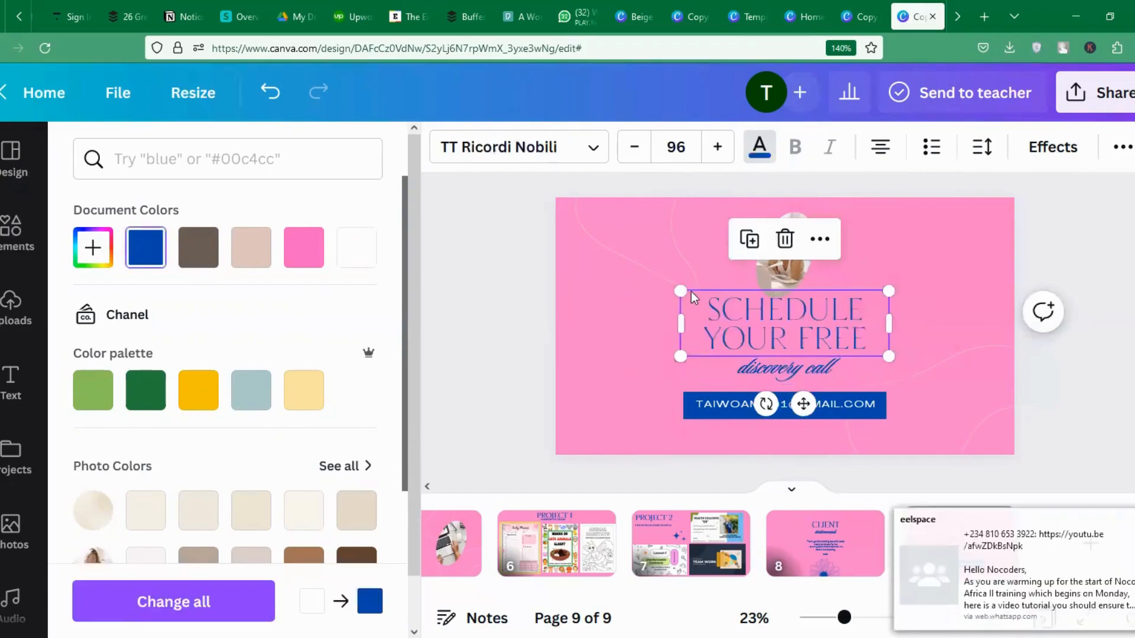
Change the heading text to 'BOOK A SESSION', fixing the extra E typo.
double_click(768, 316)
key("ctrl+a")
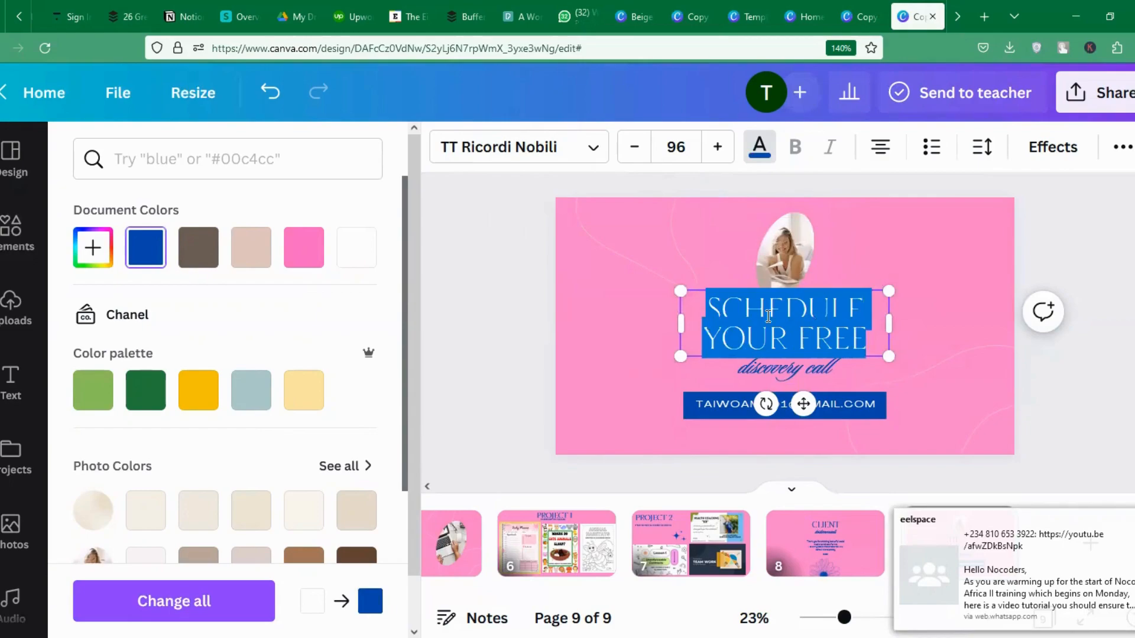
type("B")
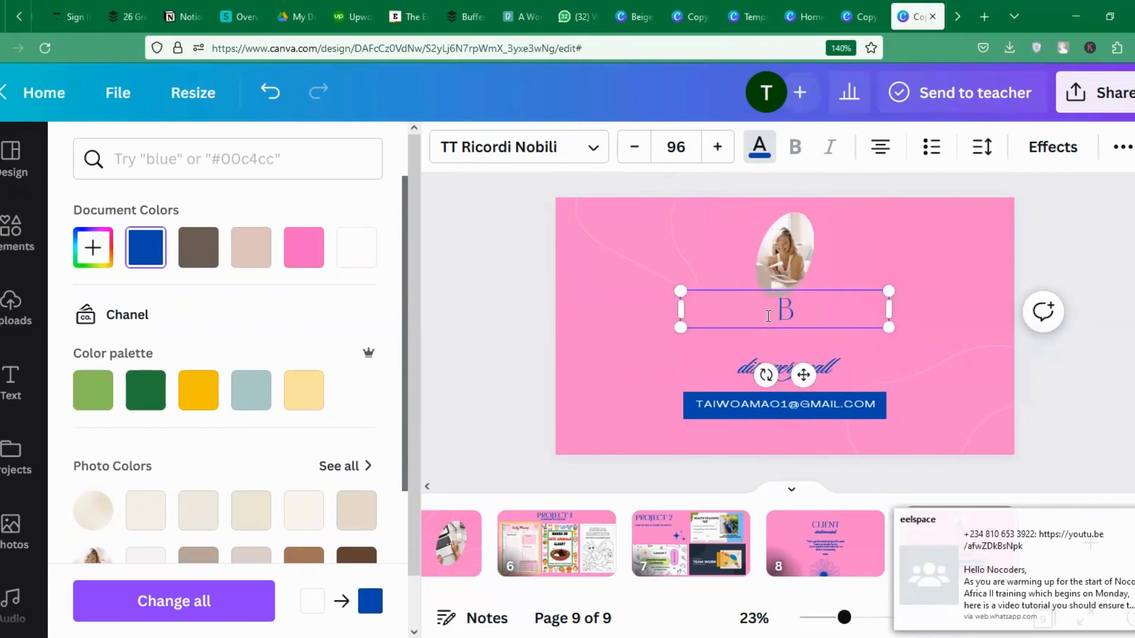
type("OOK A SE")
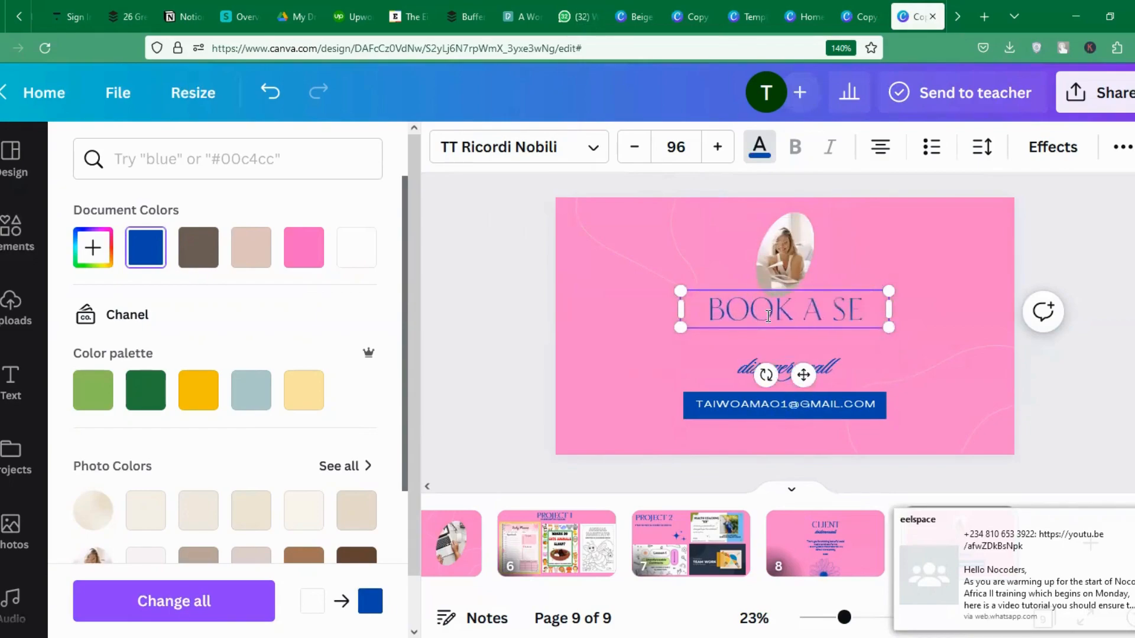
type("ESSION")
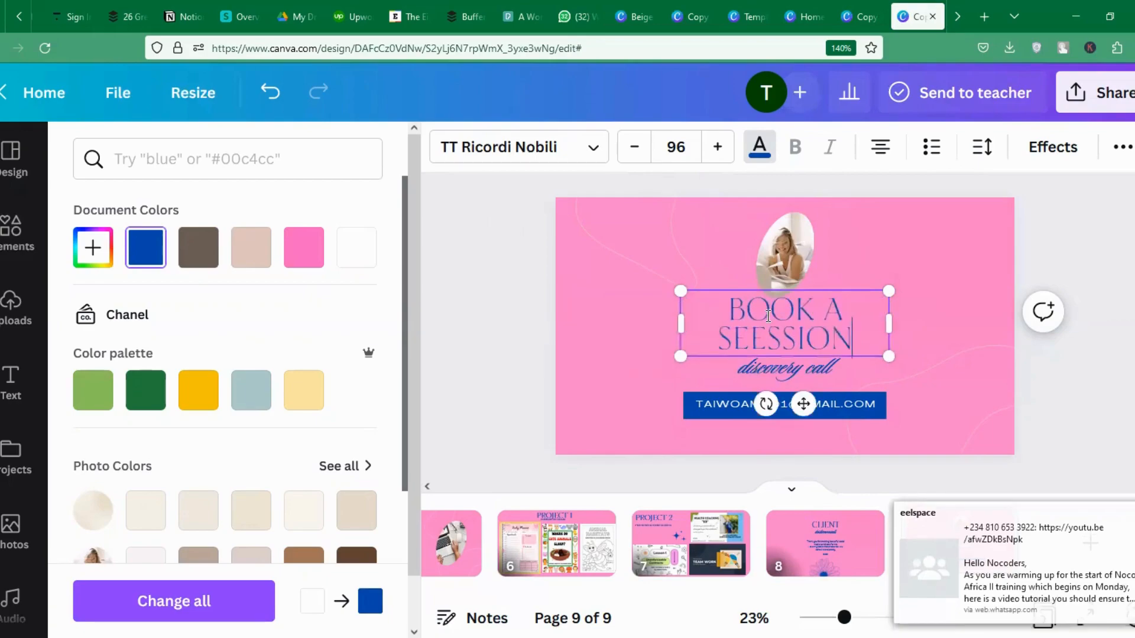
left_click(772, 337)
key("BackSpace")
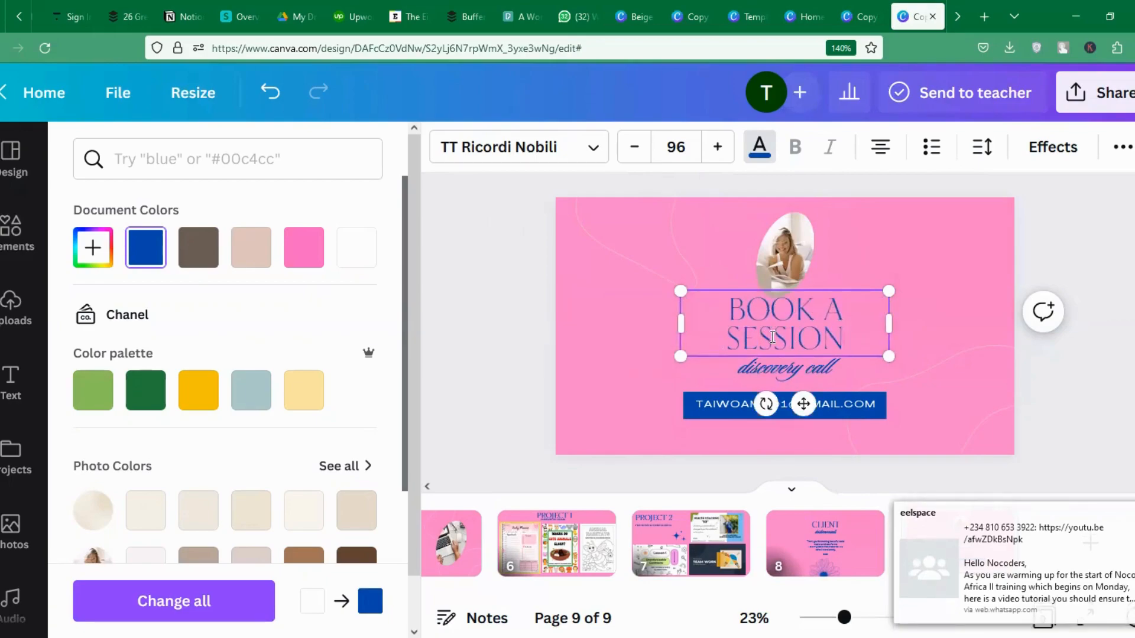
left_click(931, 350)
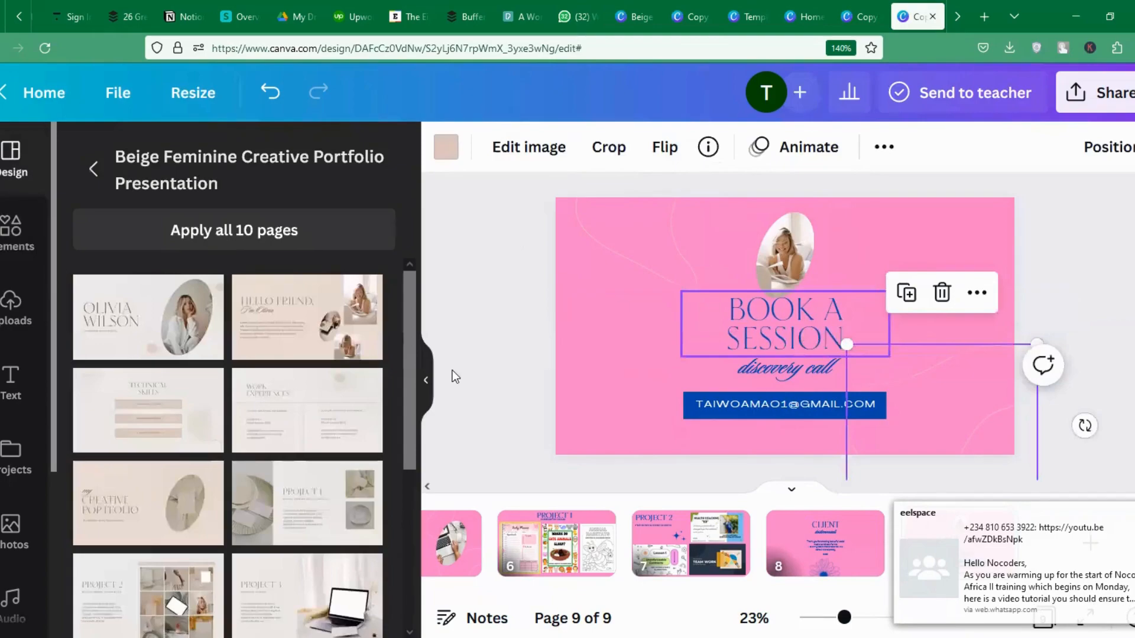
left_click(772, 338)
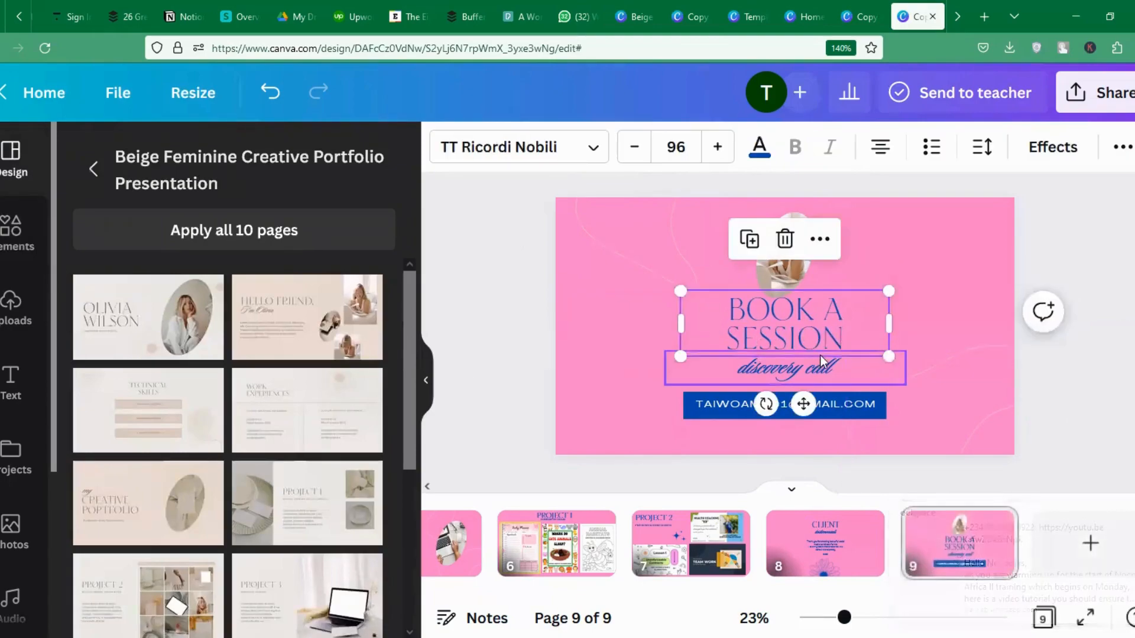
left_click(972, 190)
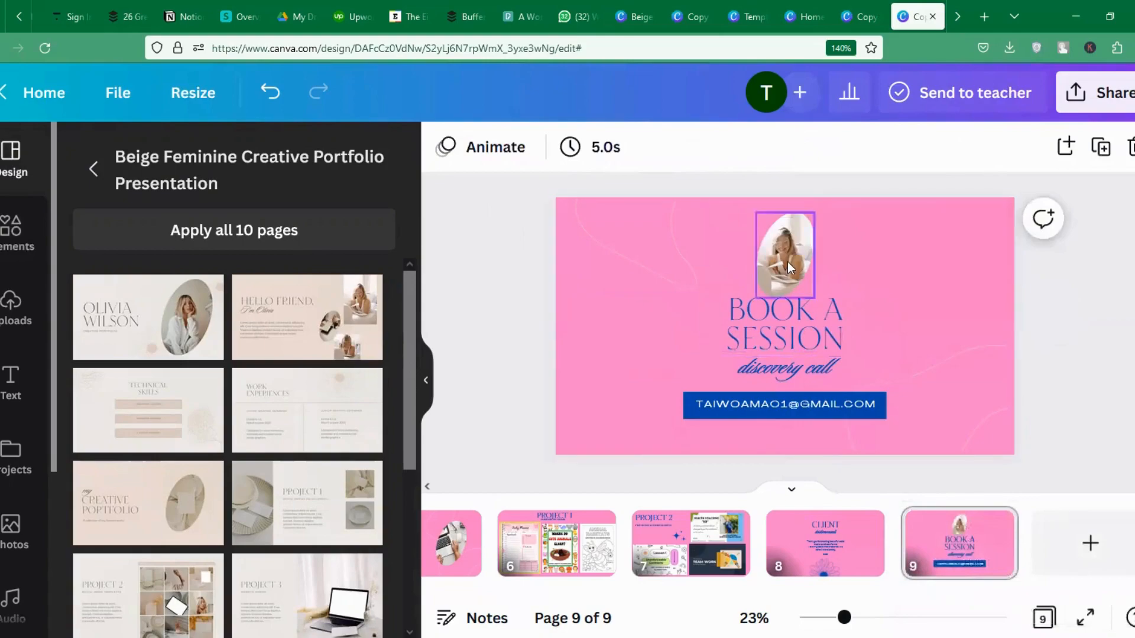
left_click(787, 262)
left_click(950, 358)
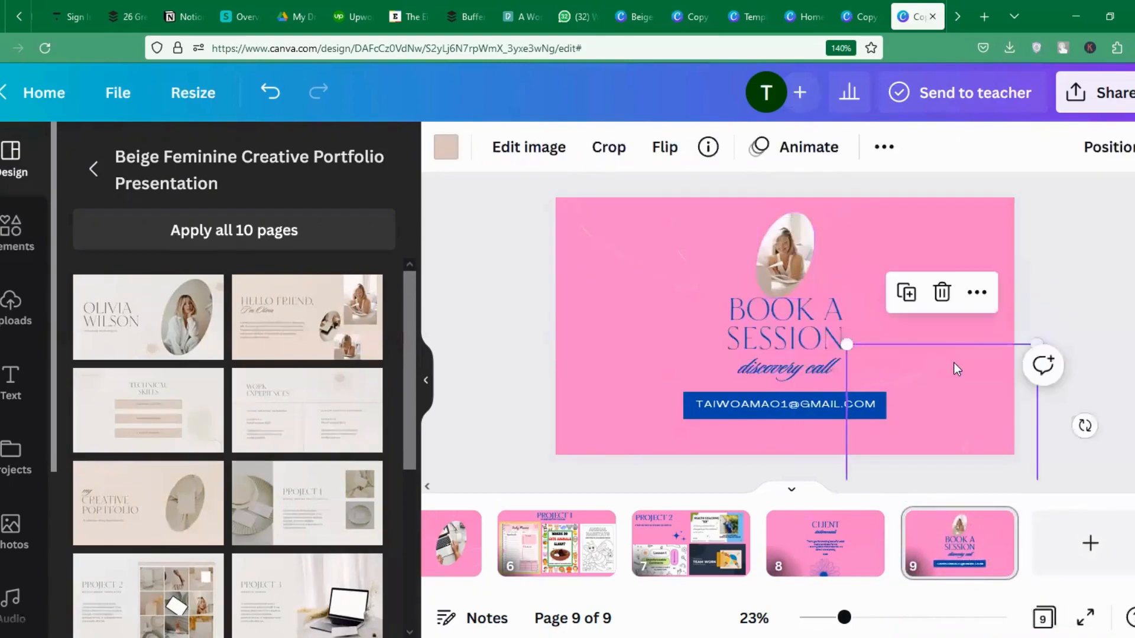
left_click_drag(821, 594, 509, 607)
left_click(446, 544)
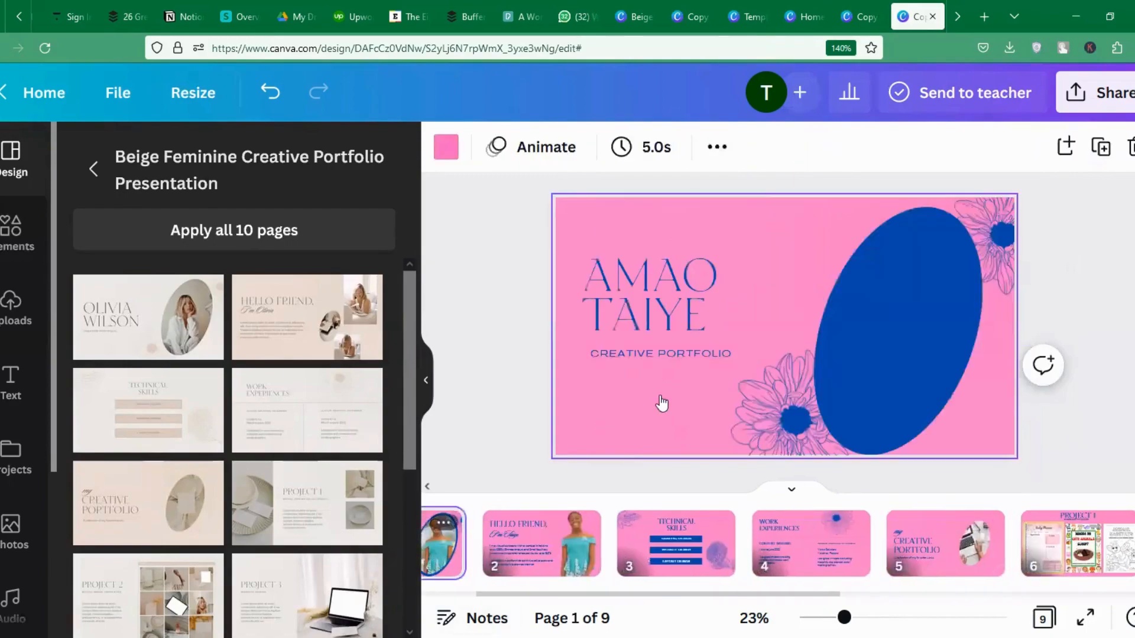
key("Down")
key("Down")
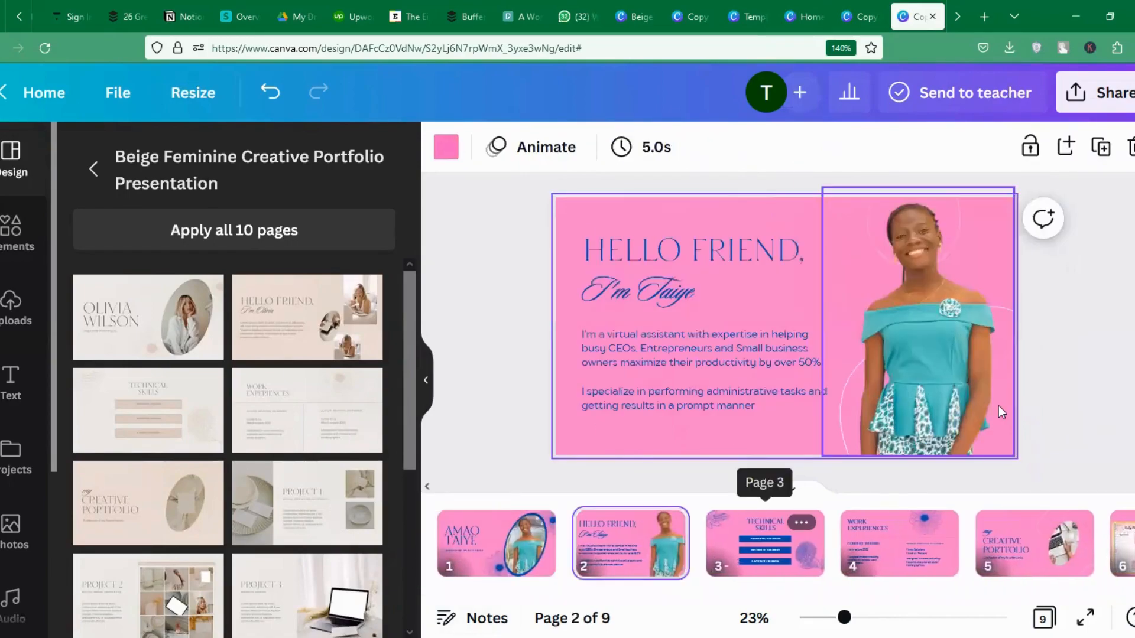
key("Down")
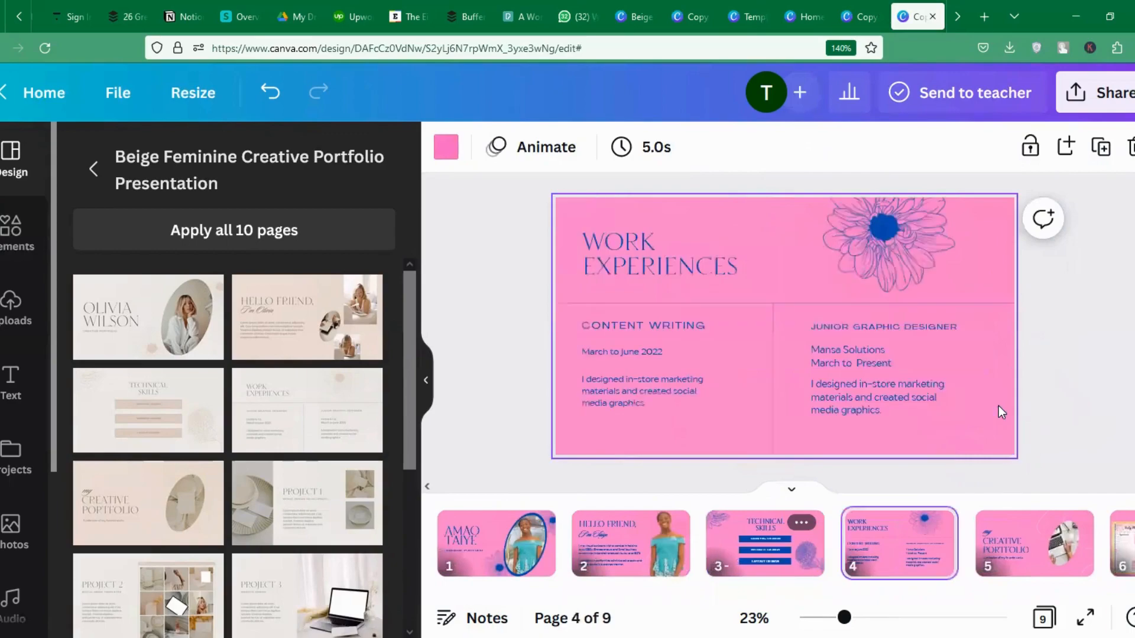
key("Down")
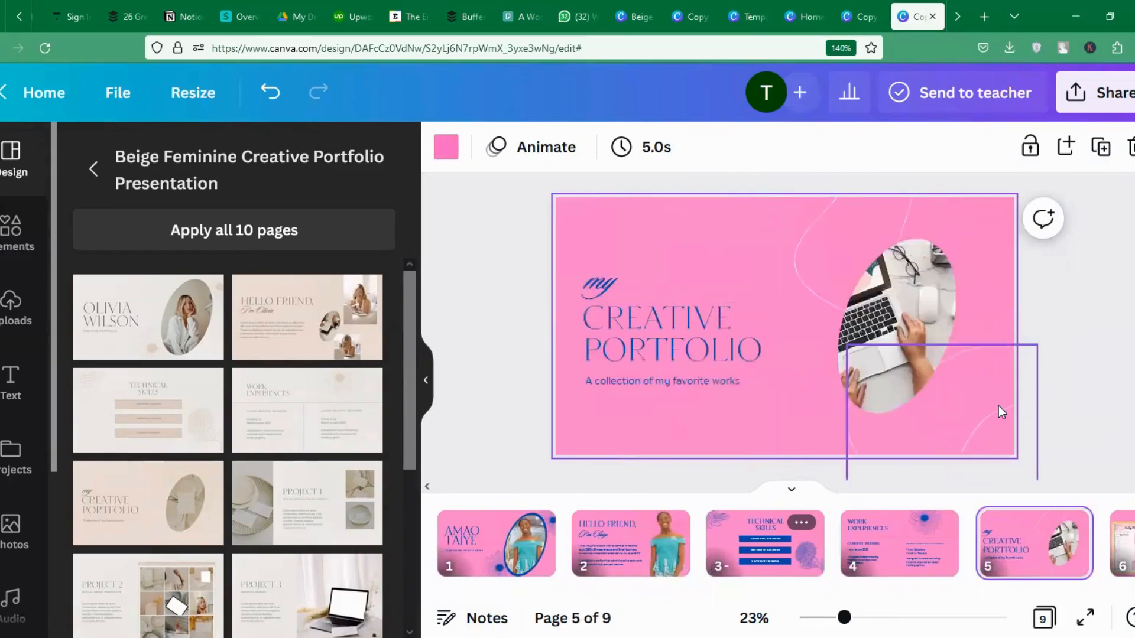
key("Down")
key("Down")
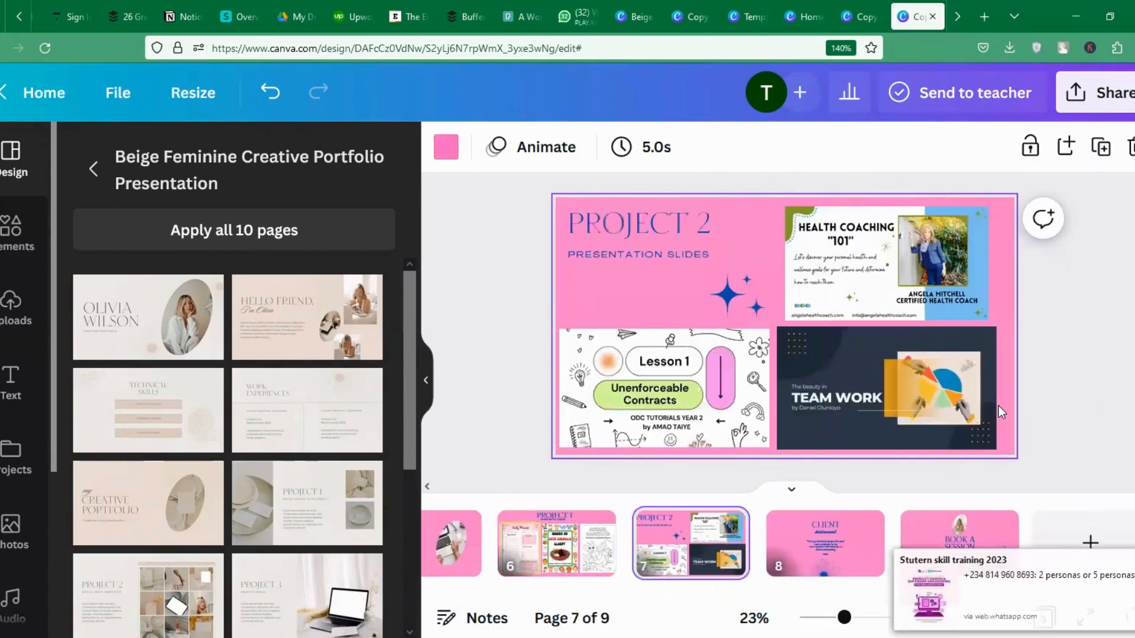
key("Down")
key("Down")
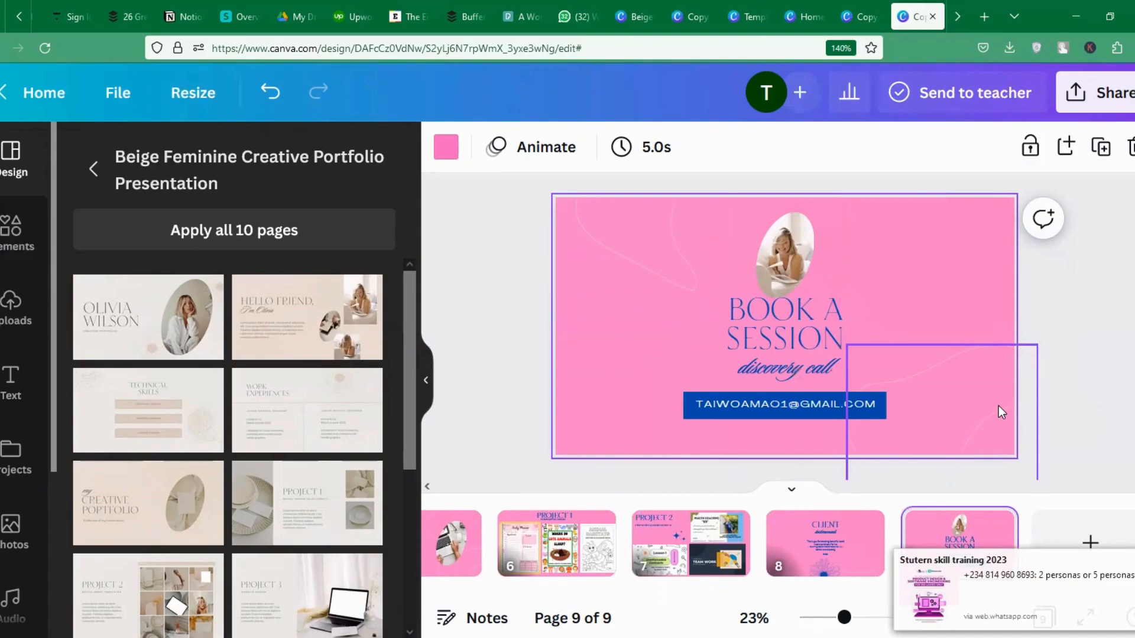
left_click(1095, 93)
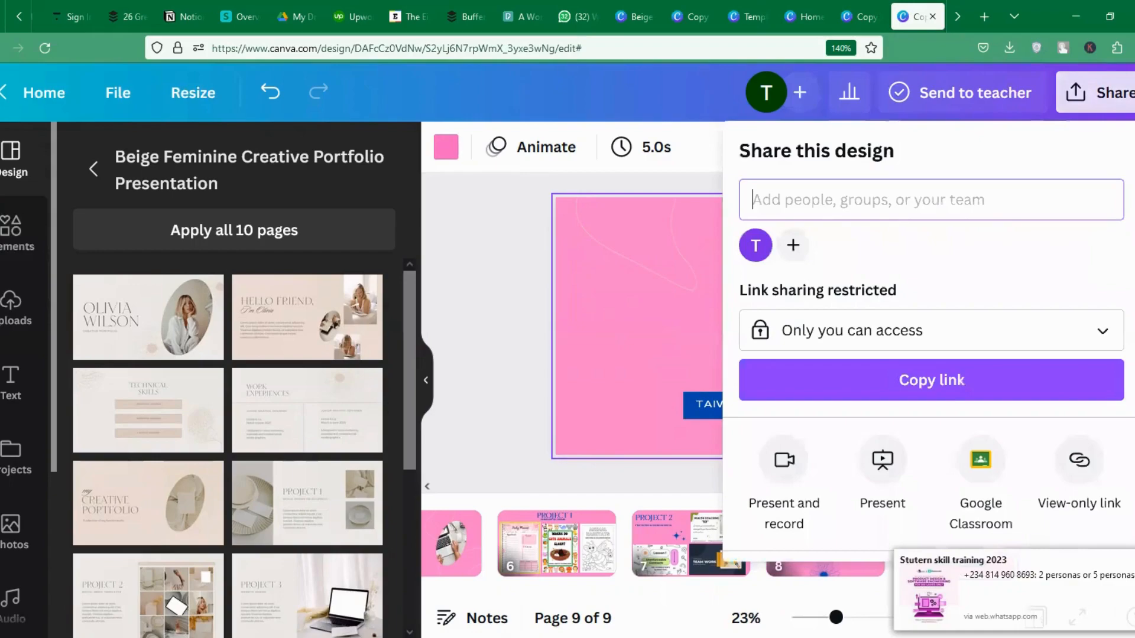
Download the whole deck as a PDF Standard file.
scroll(838, 469, "down", 2)
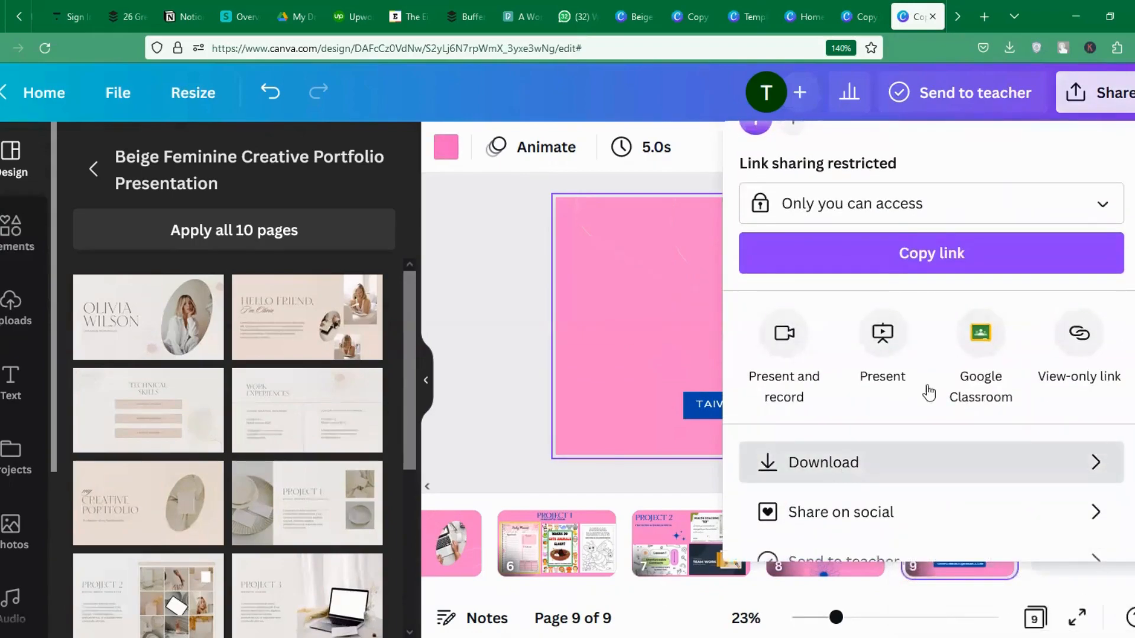
left_click(1041, 462)
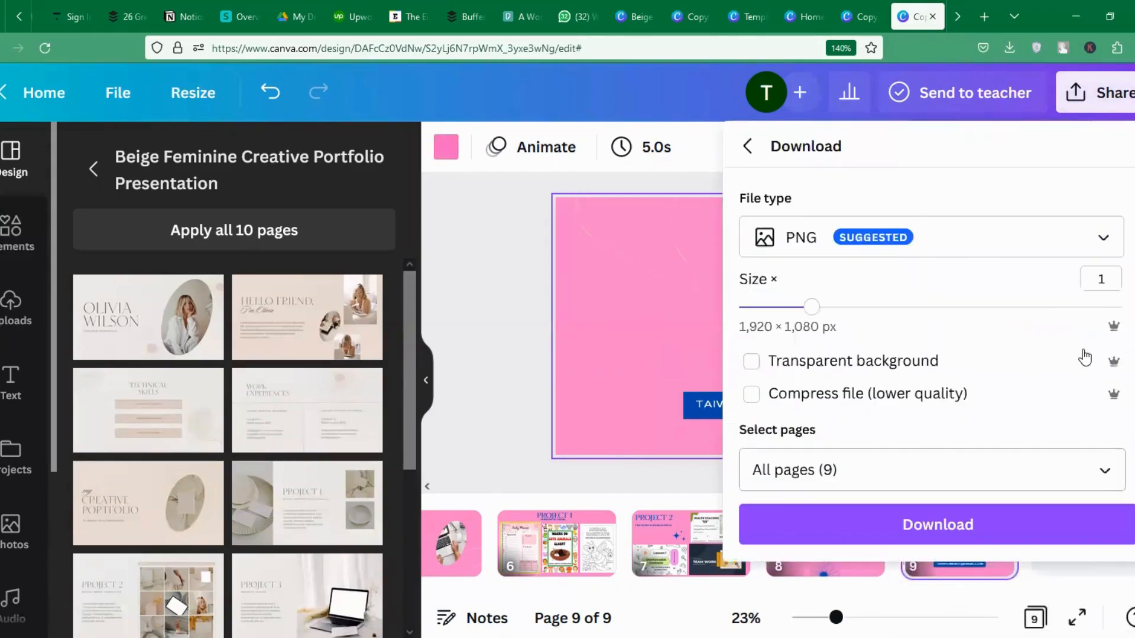
left_click(998, 248)
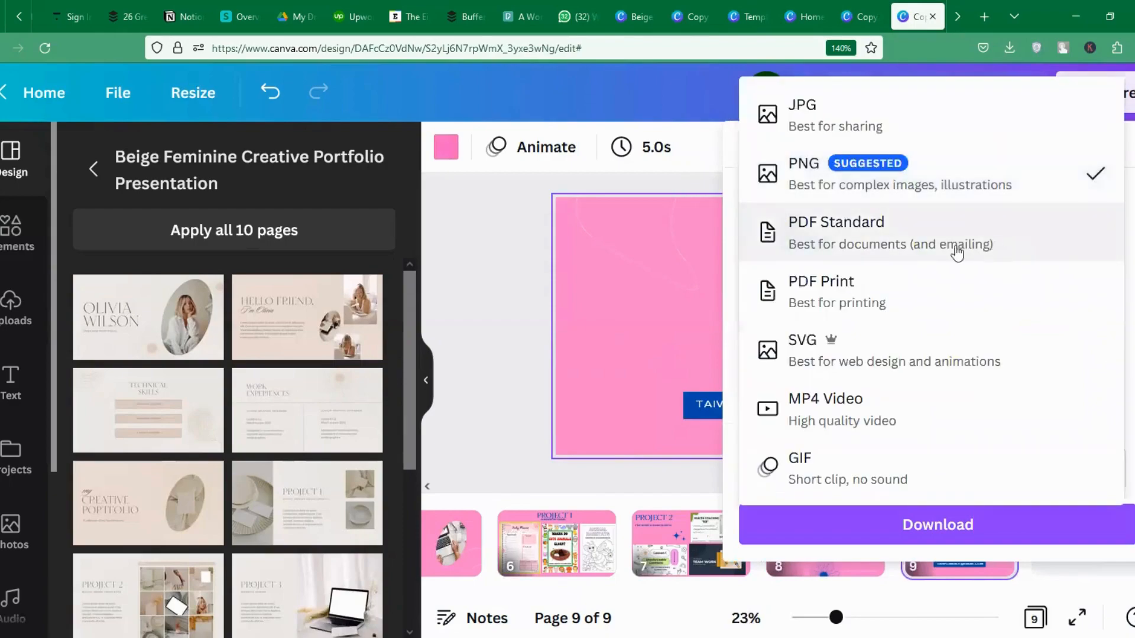
left_click(901, 243)
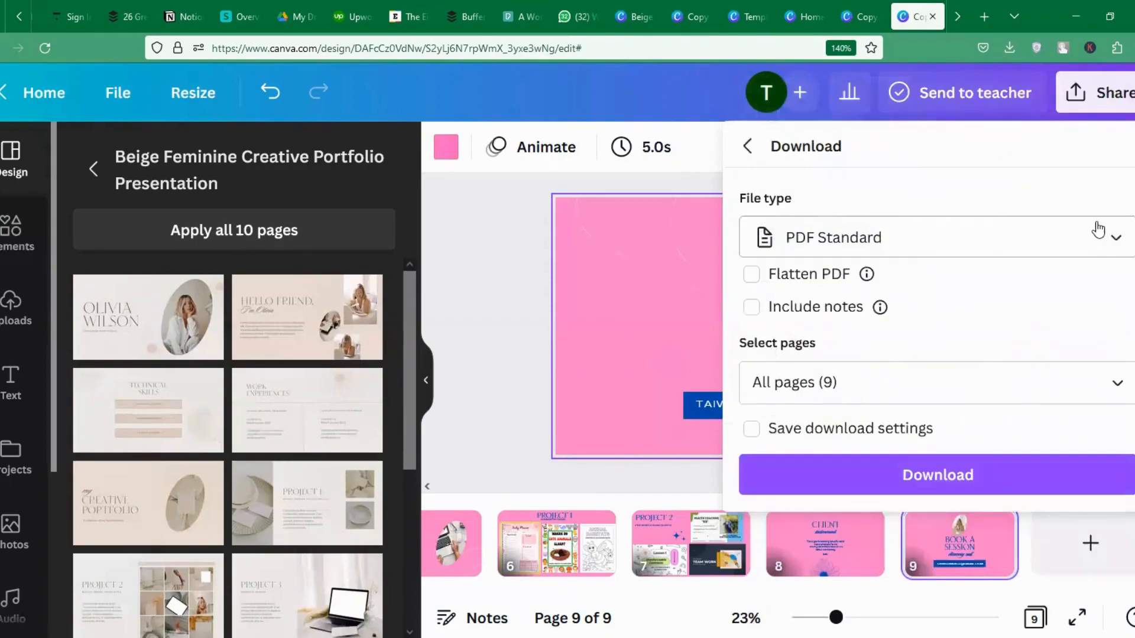
left_click(958, 480)
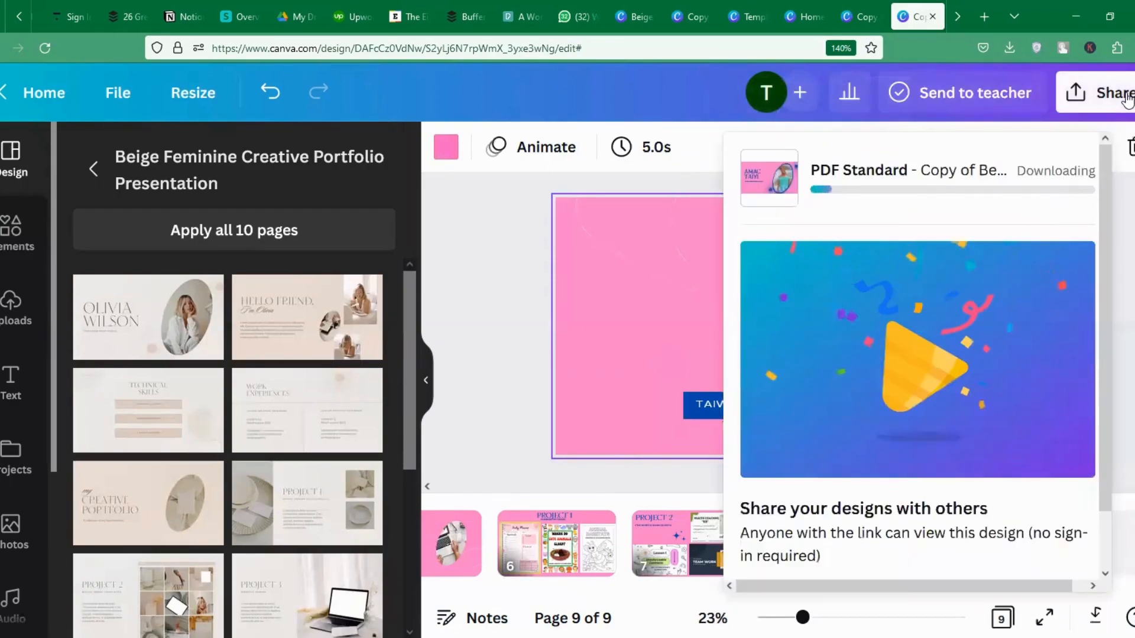
Copy the design's view-only link and open a new Firefox tab.
left_click(1123, 95)
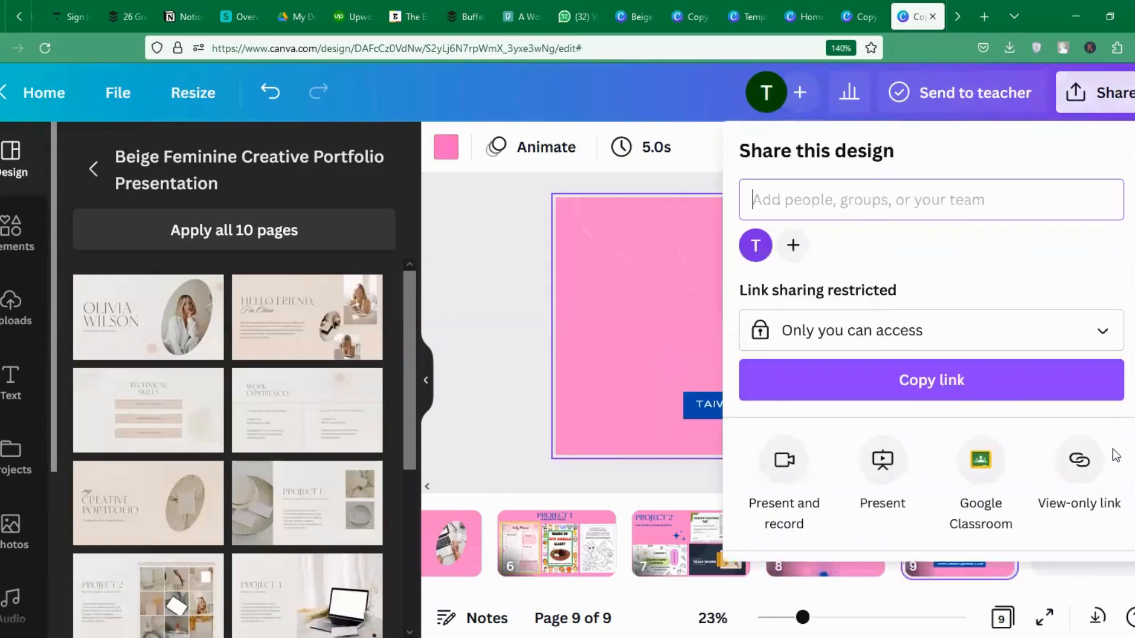
left_click(1079, 461)
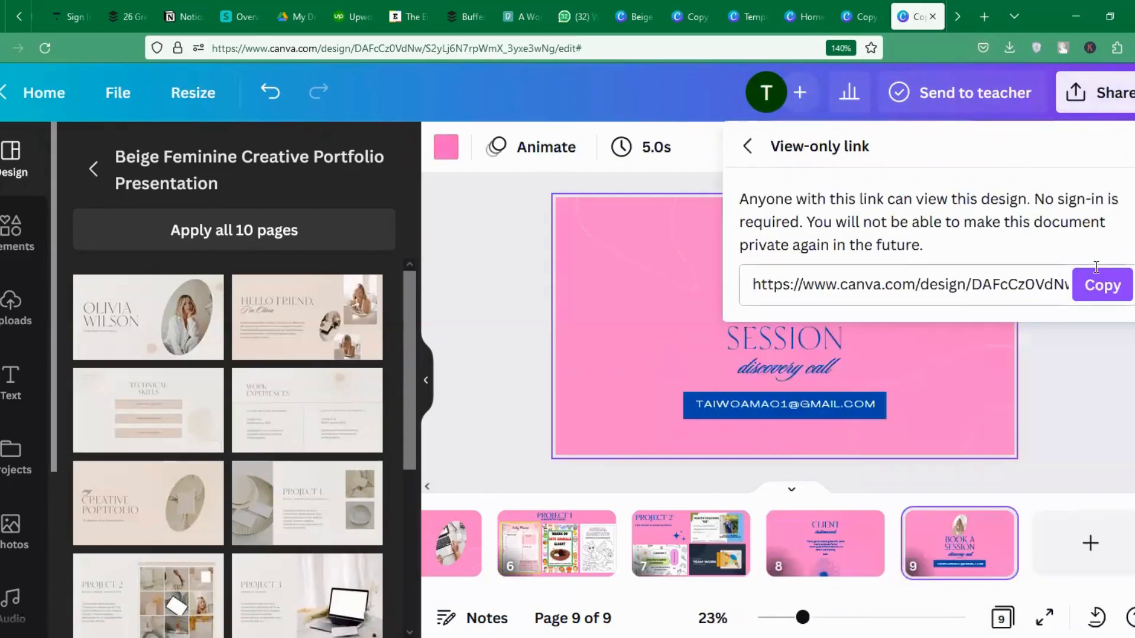
left_click(1102, 285)
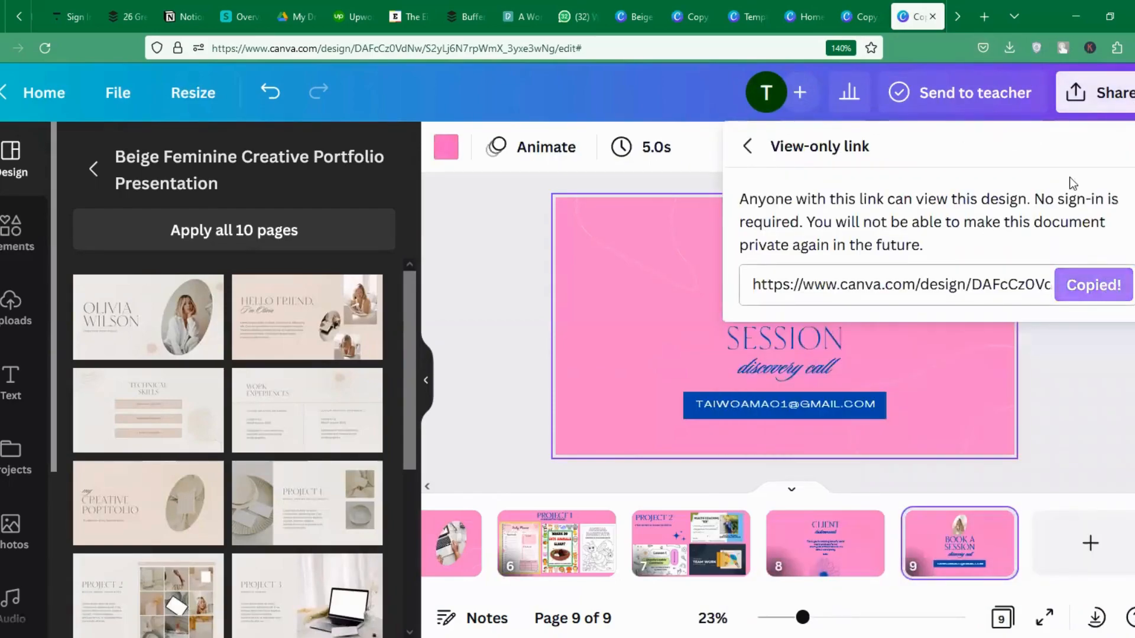
left_click(983, 16)
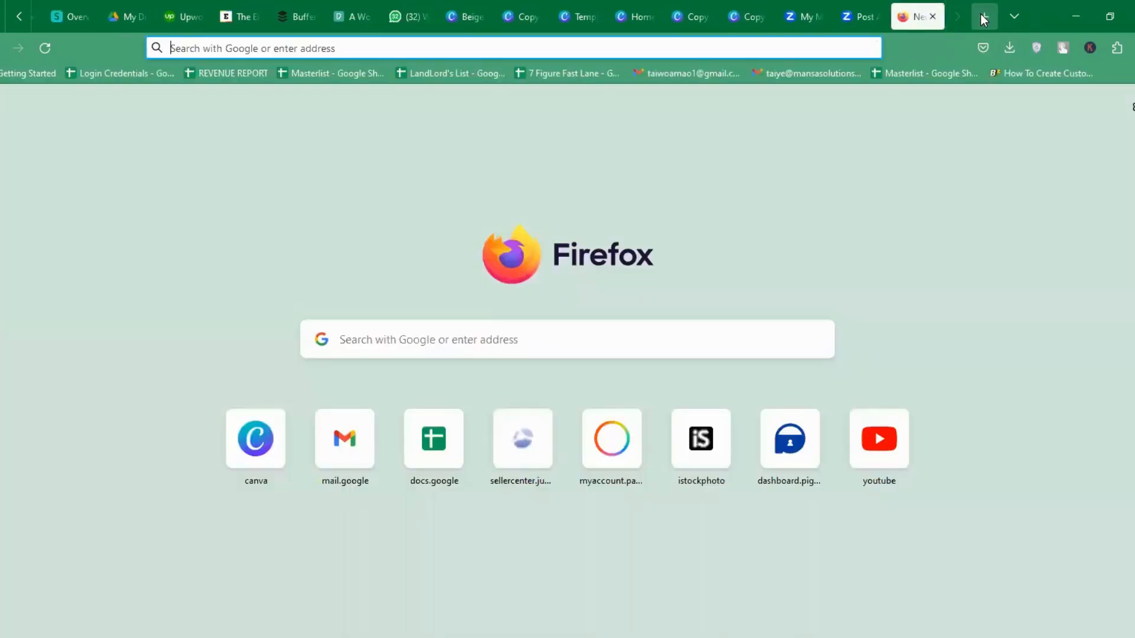
Load the copied view-only link in the new tab, then return to the Canva editor.
key("ctrl+v")
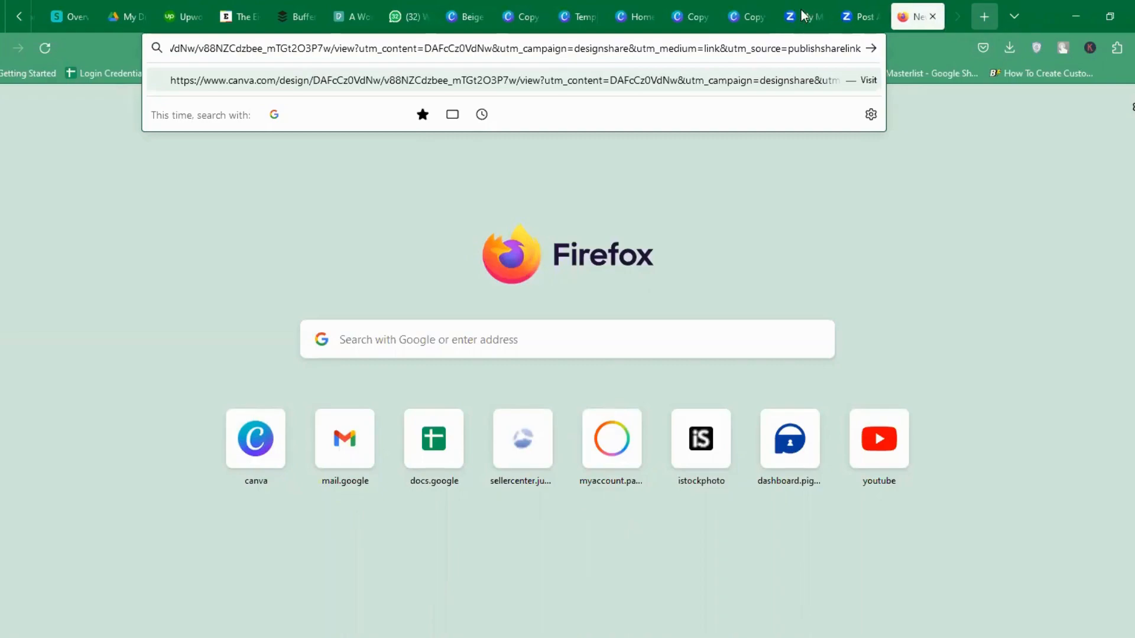
key("Return")
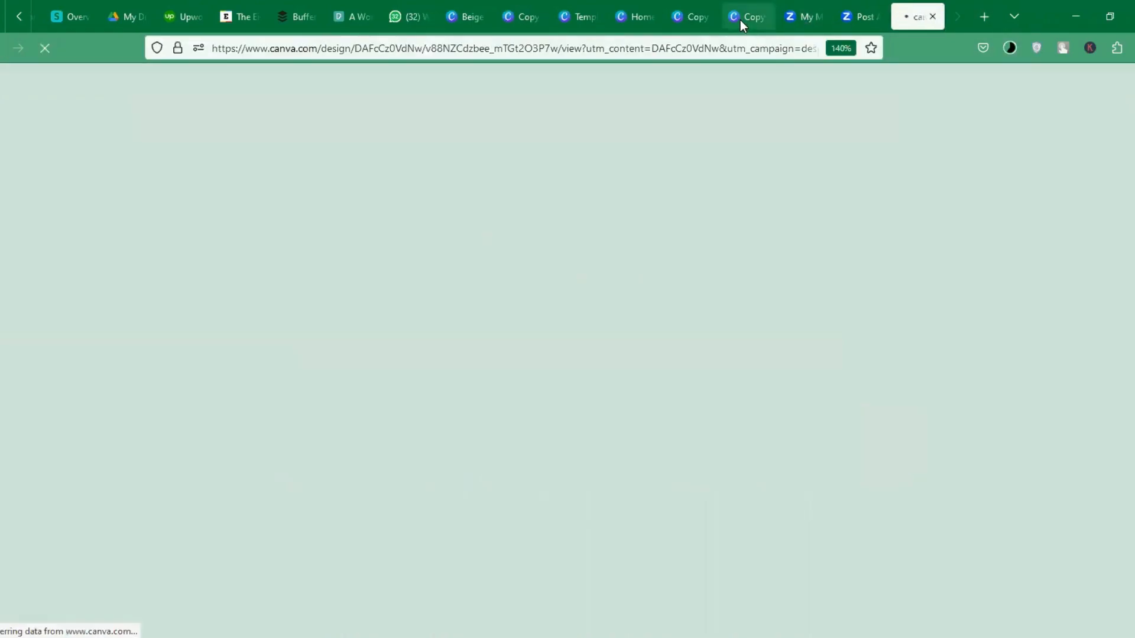
left_click(741, 18)
left_click(492, 279)
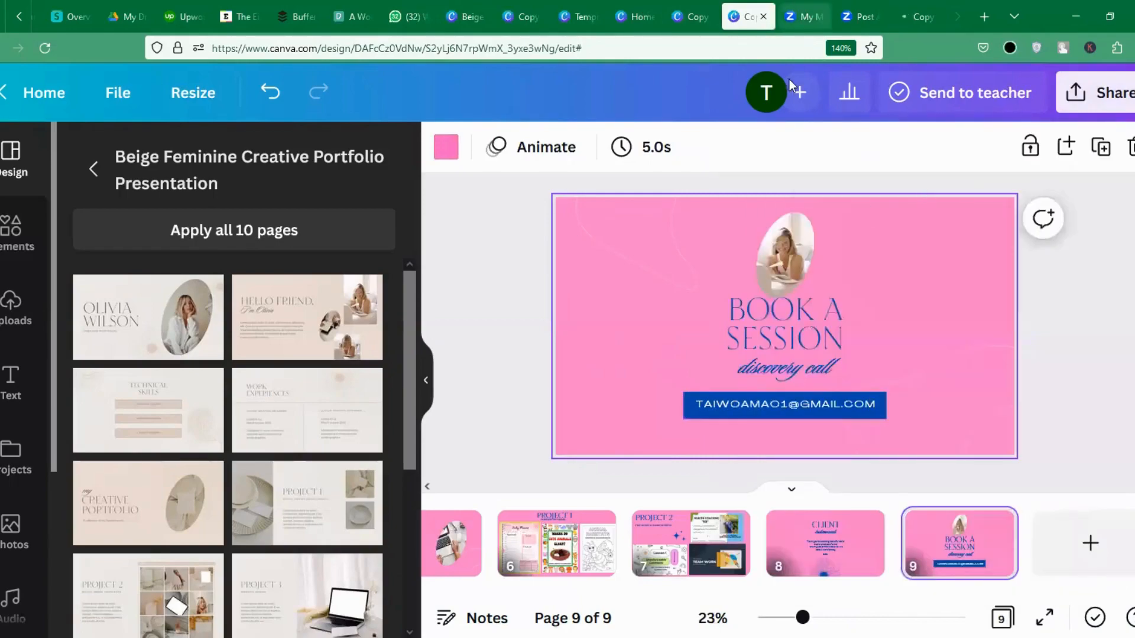
Check the view-only link tab, then return to the editor's cover slide.
left_click(920, 19)
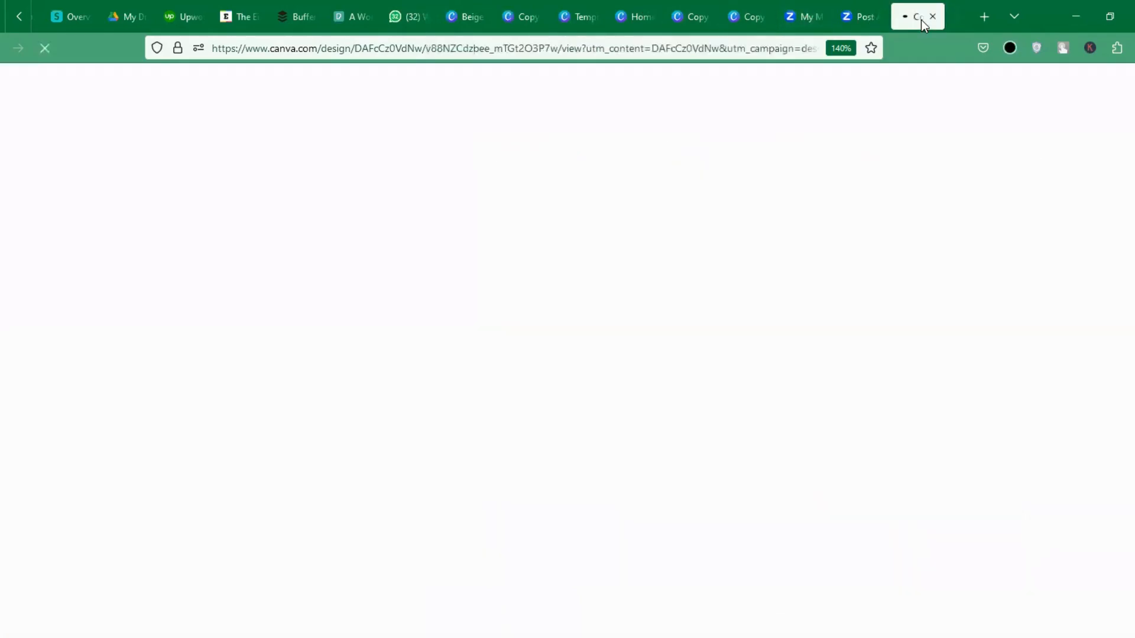
left_click(736, 21)
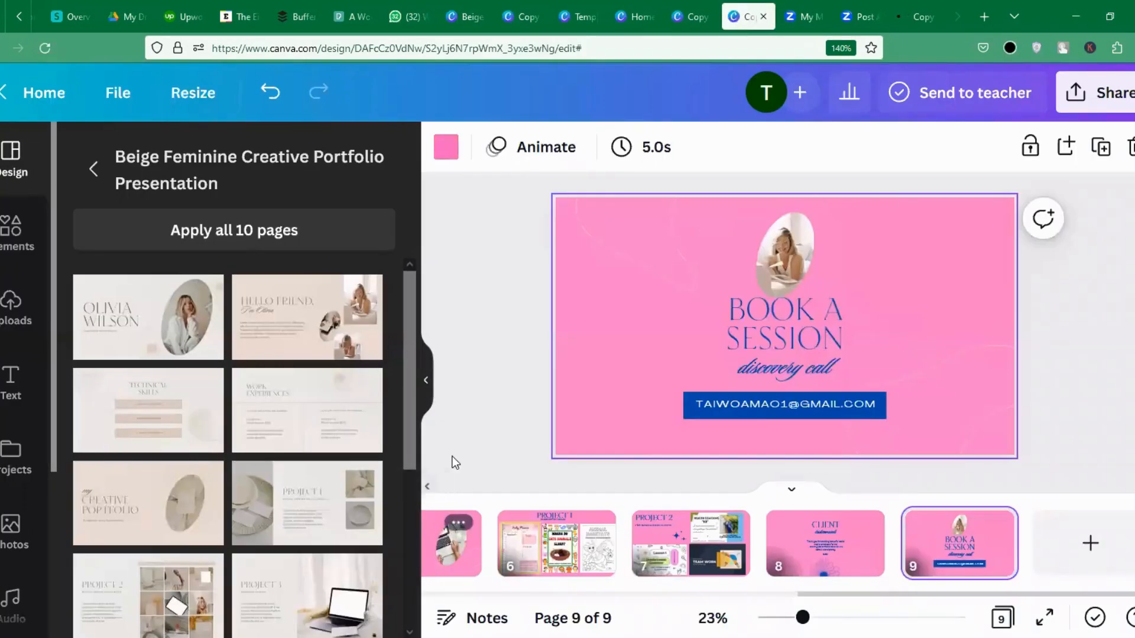
left_click(452, 562)
left_click(452, 562)
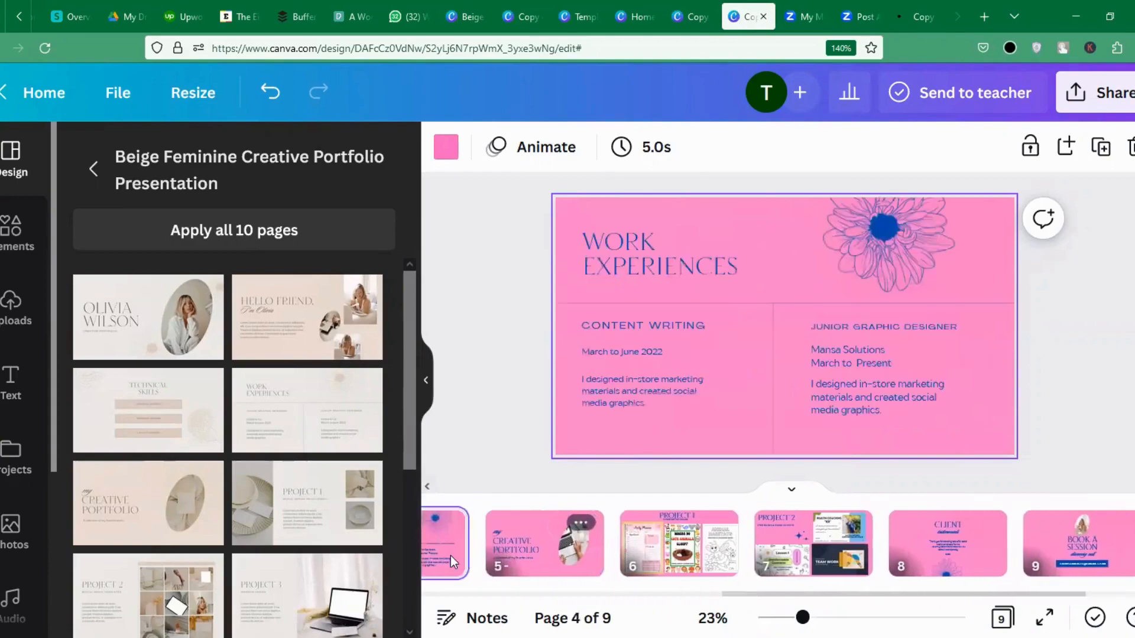
left_click(452, 561)
left_click(452, 562)
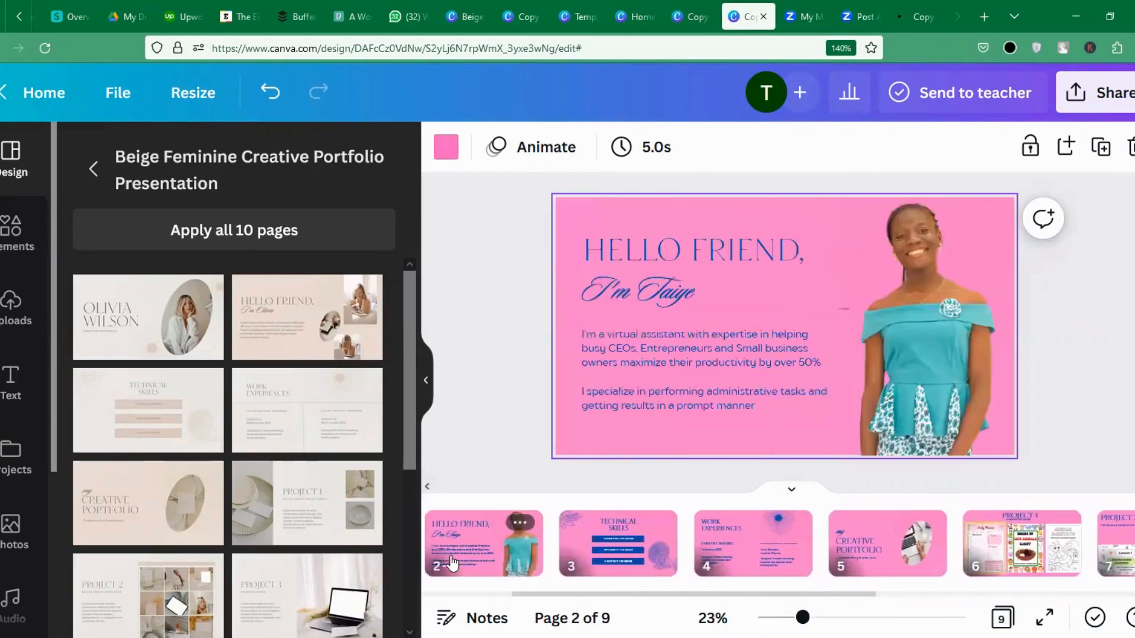
left_click(452, 562)
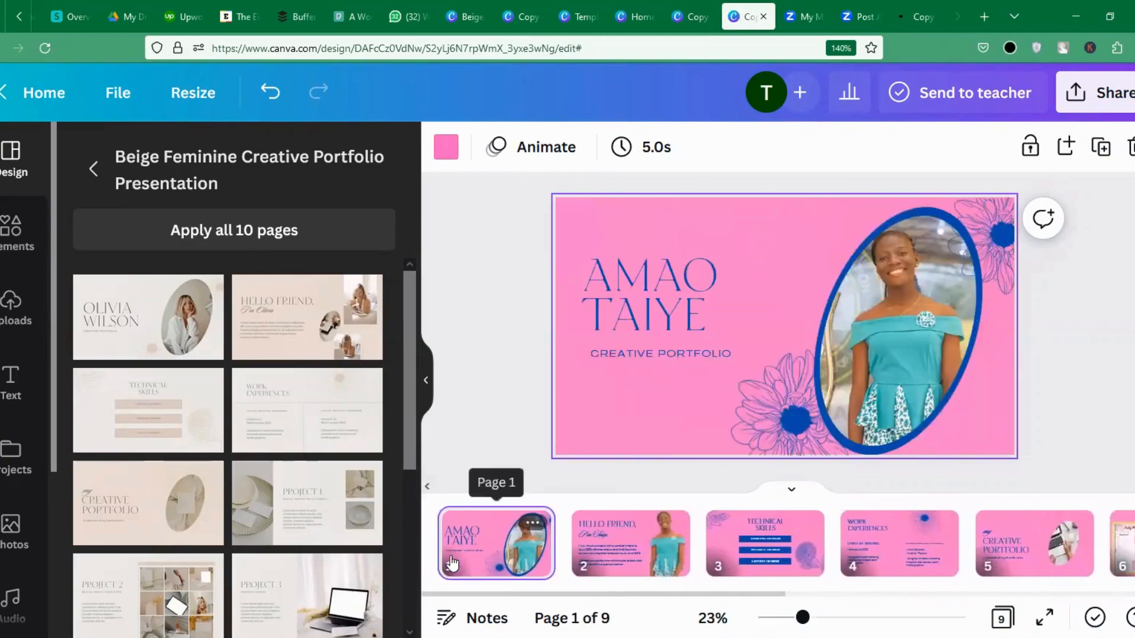
Review the HELLO FRIEND, TECHNICAL SKILLS, WORK EXPERIENCES, CREATIVE PORTFOLIO, PROJECT 1 and PROJECT 2 slides.
left_click(621, 556)
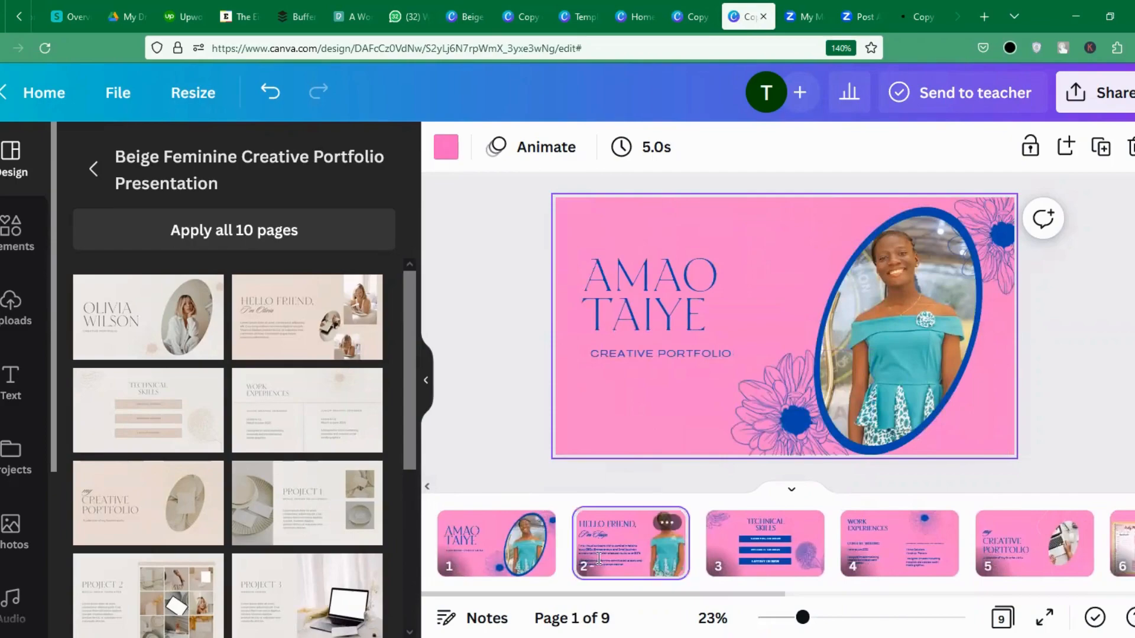
left_click(749, 565)
left_click(882, 565)
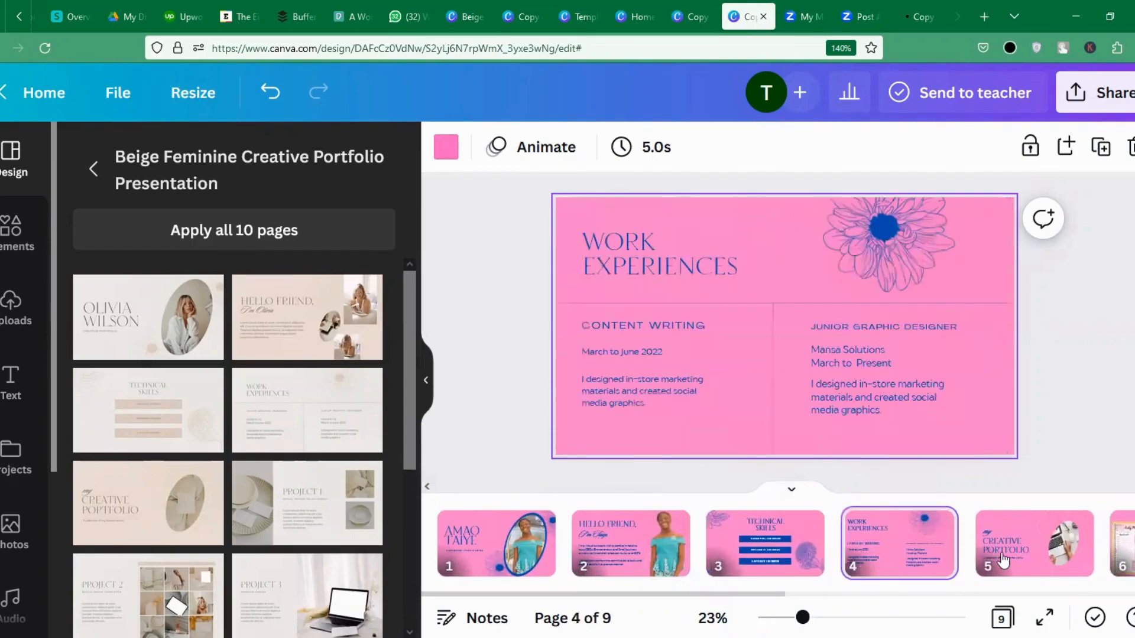
left_click(1003, 560)
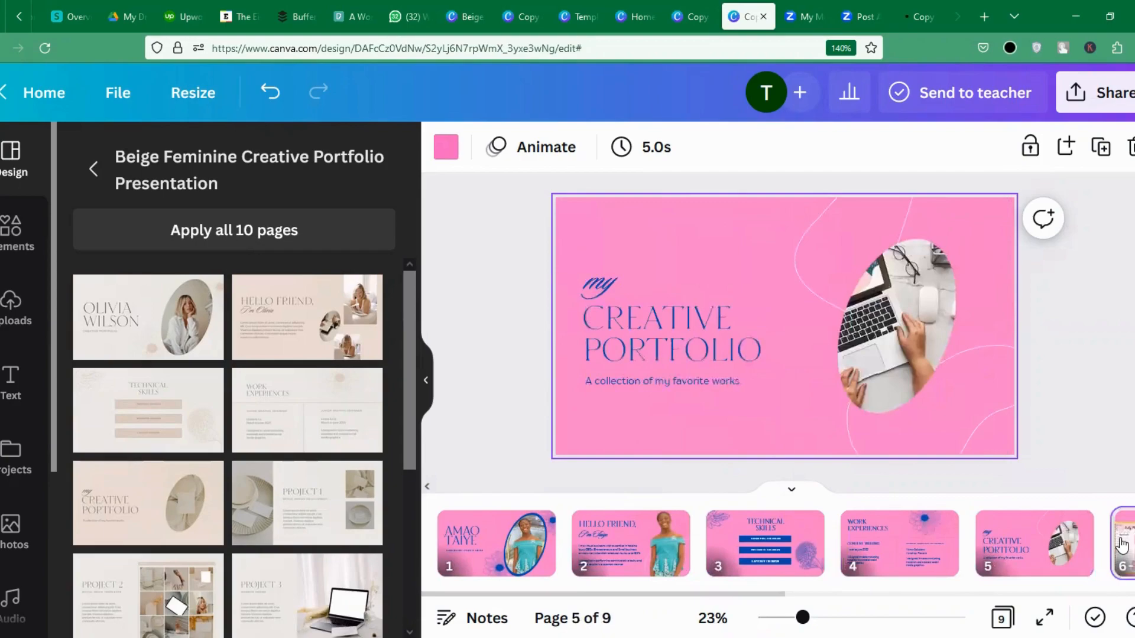
left_click(1122, 545)
left_click(690, 550)
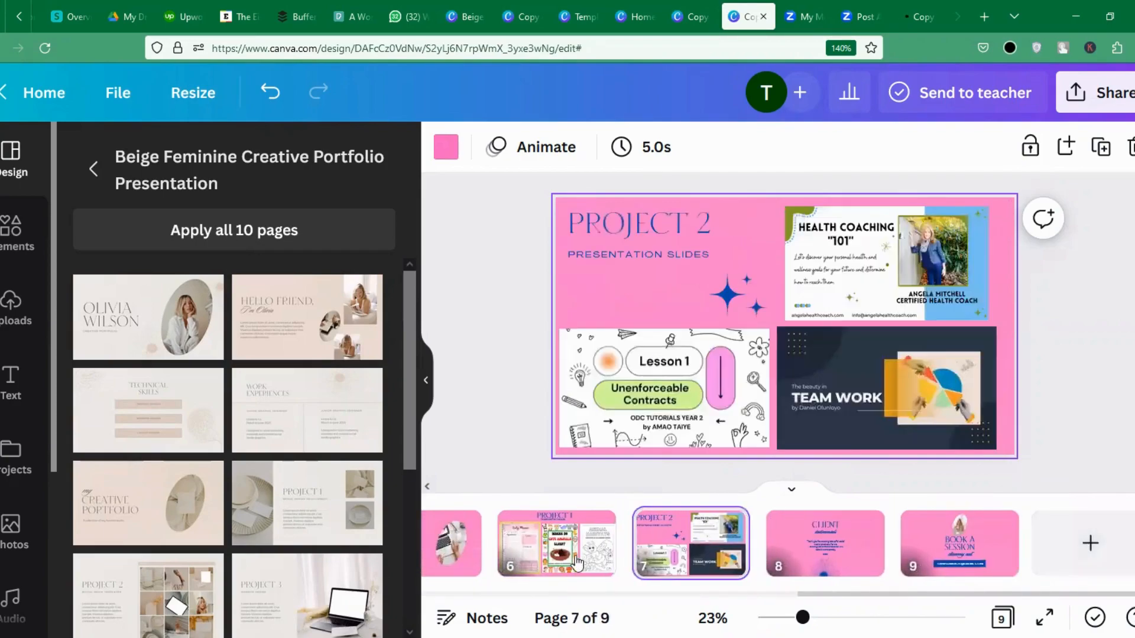
left_click(577, 561)
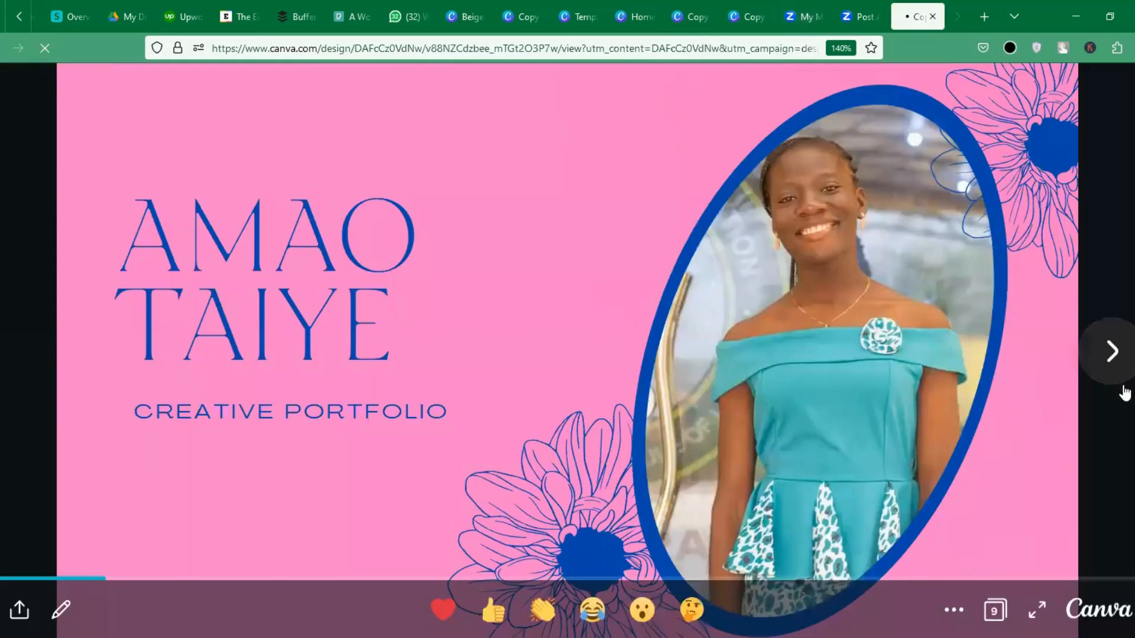
Advance the shared view-only presentation from the cover to the HELLO FRIEND slide.
left_click(1113, 358)
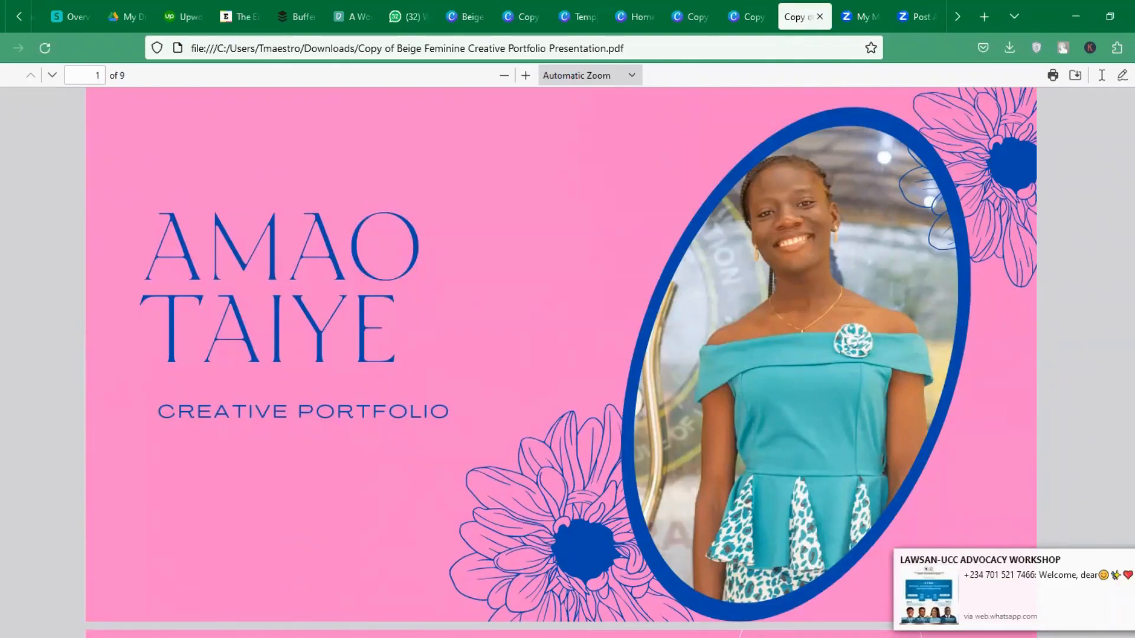
Scroll through the nine-page portfolio PDF down to Book a Session, then back to page 1.
scroll(561, 362, "down", 5)
scroll(561, 362, "down", 10)
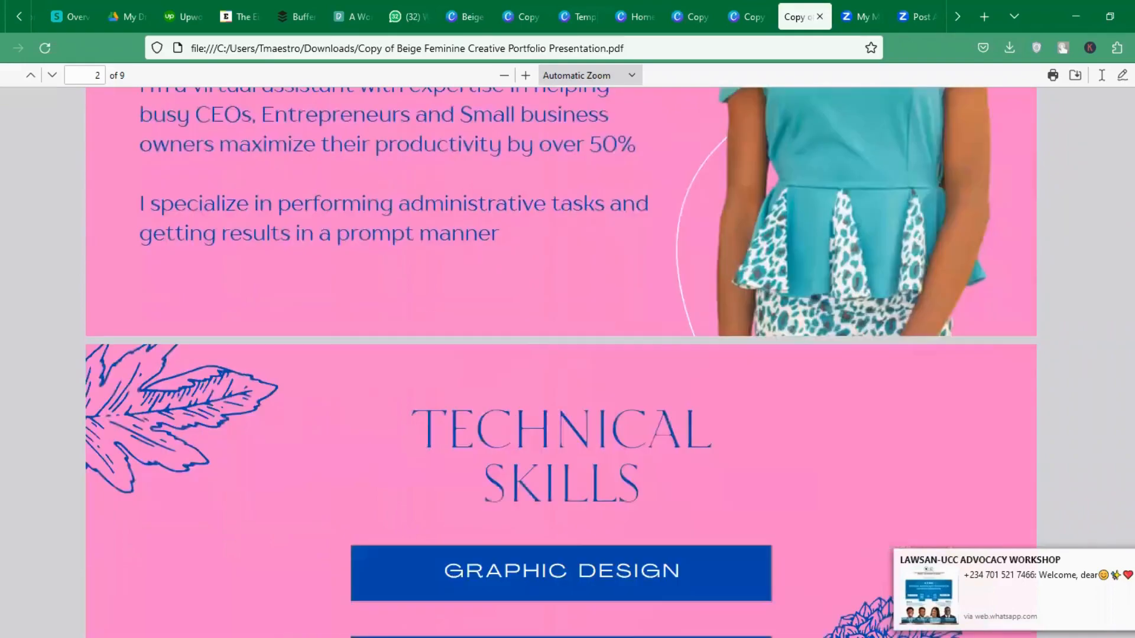
scroll(561, 363, "down", 11)
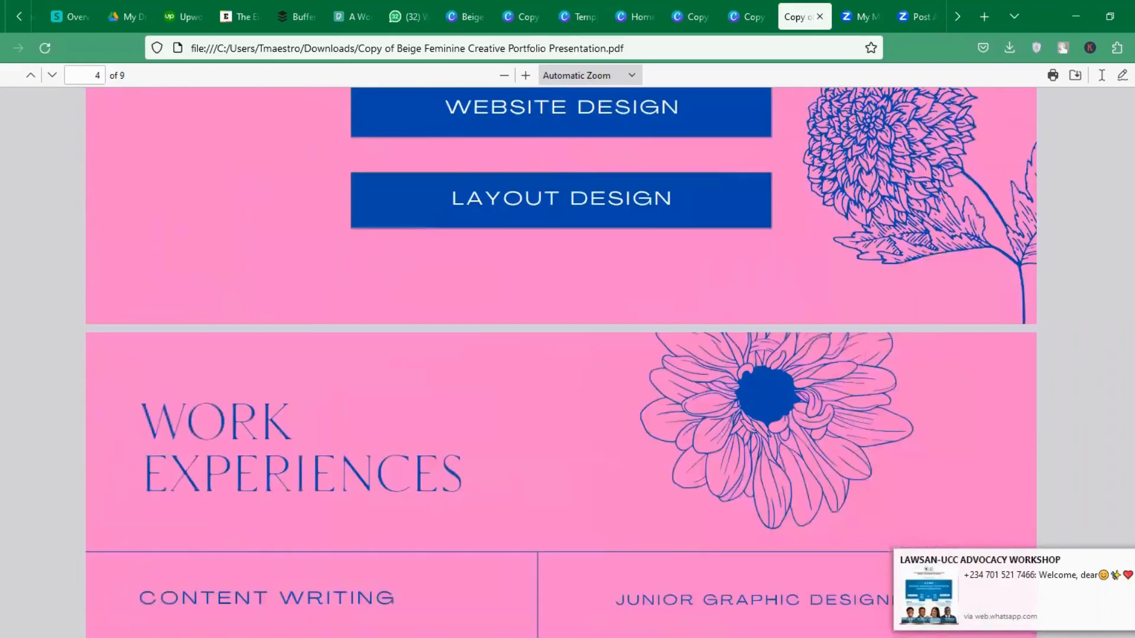
scroll(562, 363, "up", 3)
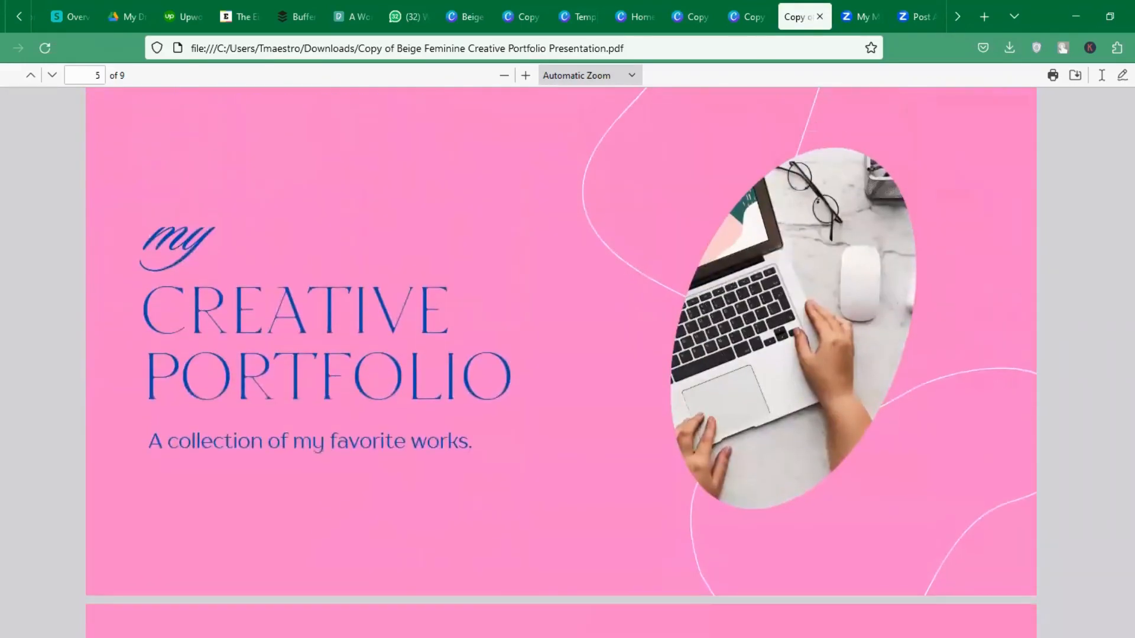
scroll(562, 363, "down", 5)
scroll(562, 362, "down", 3)
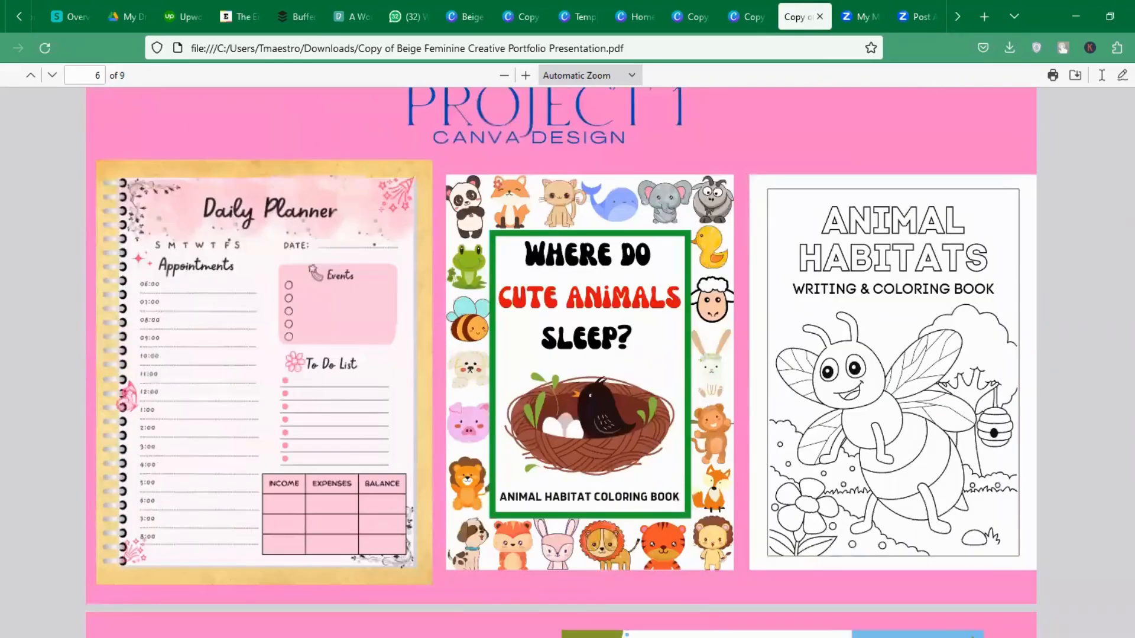
scroll(562, 362, "up", 1)
scroll(562, 363, "down", 8)
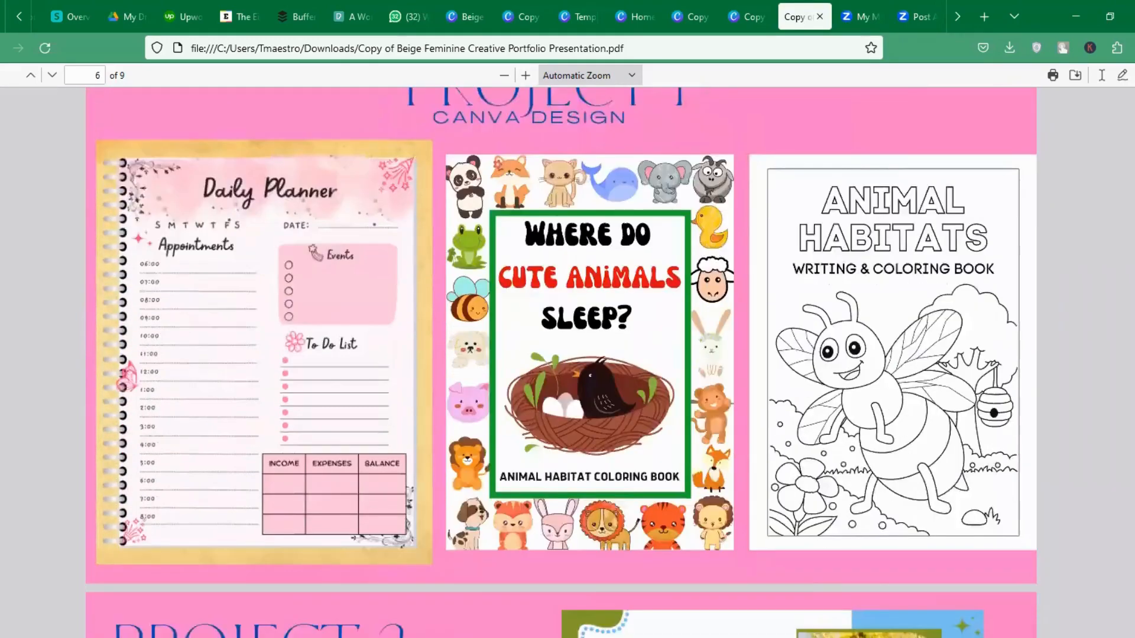
scroll(562, 362, "down", 10)
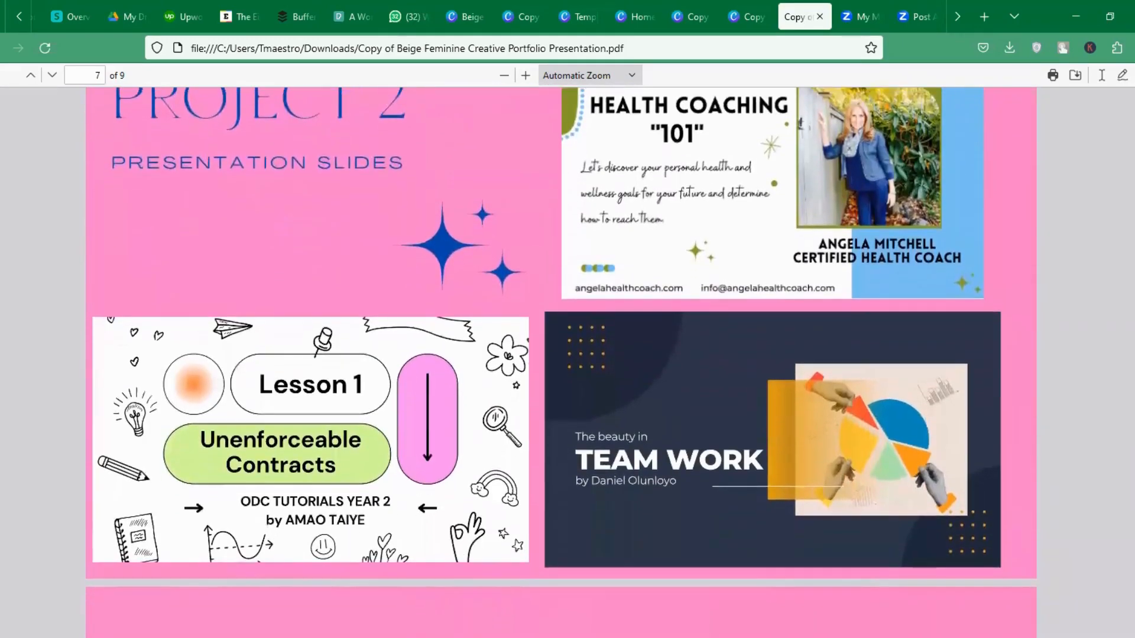
scroll(561, 362, "down", 8)
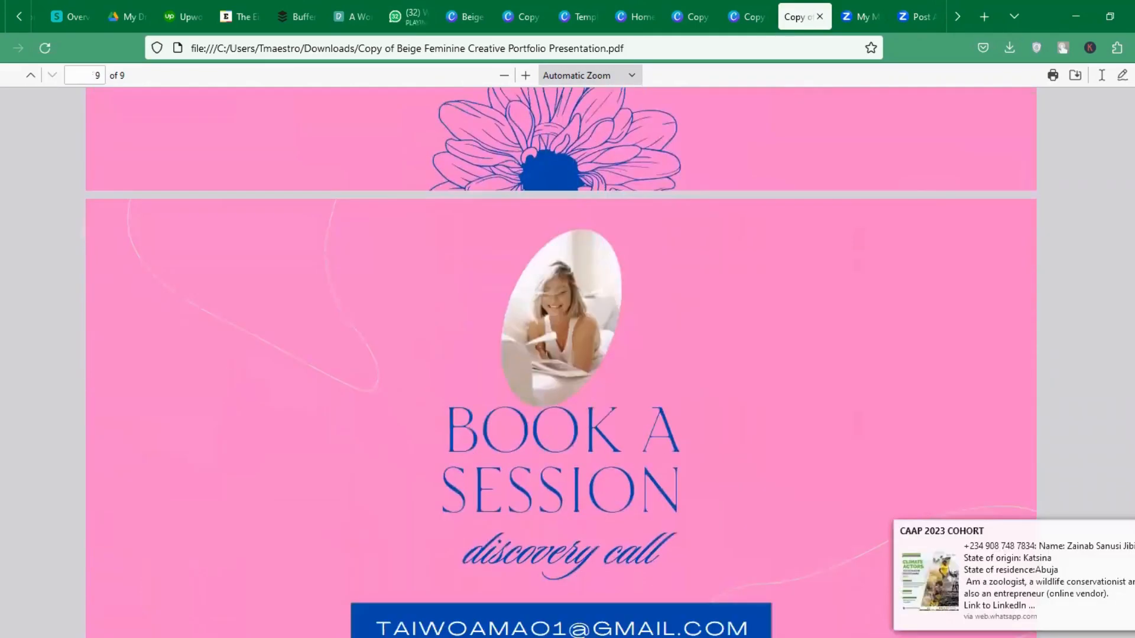
scroll(562, 362, "up", 20)
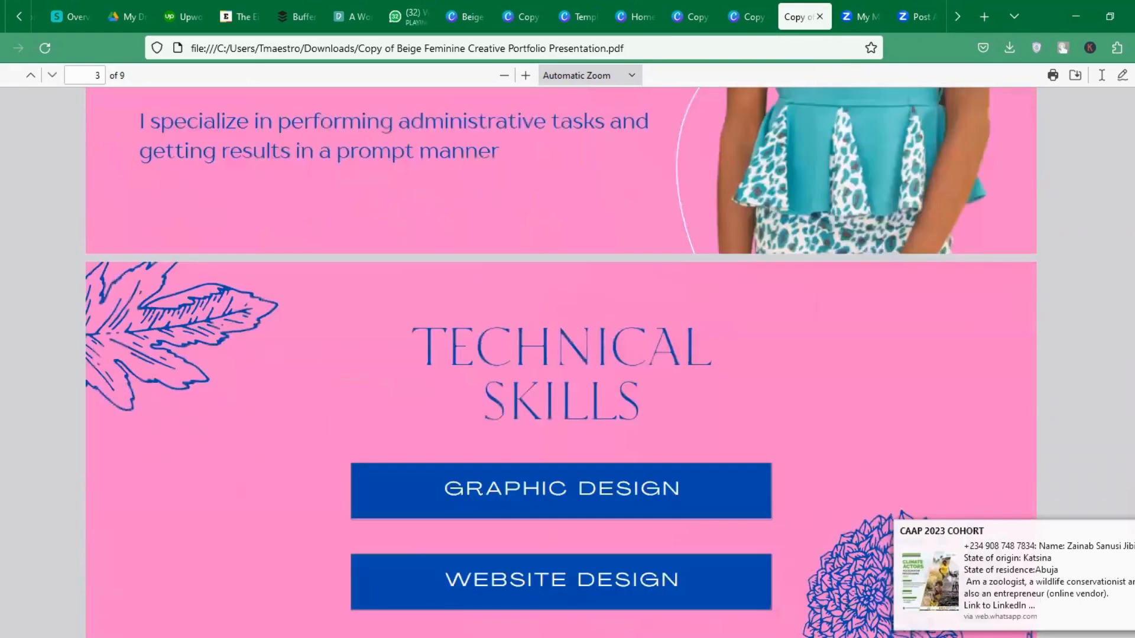
scroll(562, 362, "up", 5)
scroll(561, 362, "up", 5)
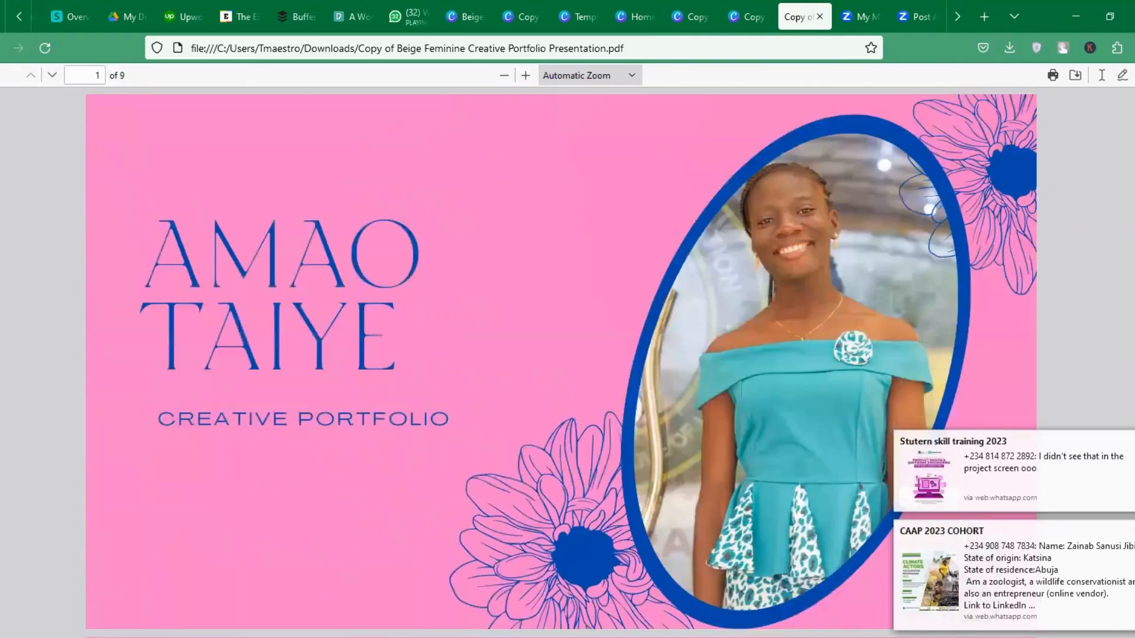